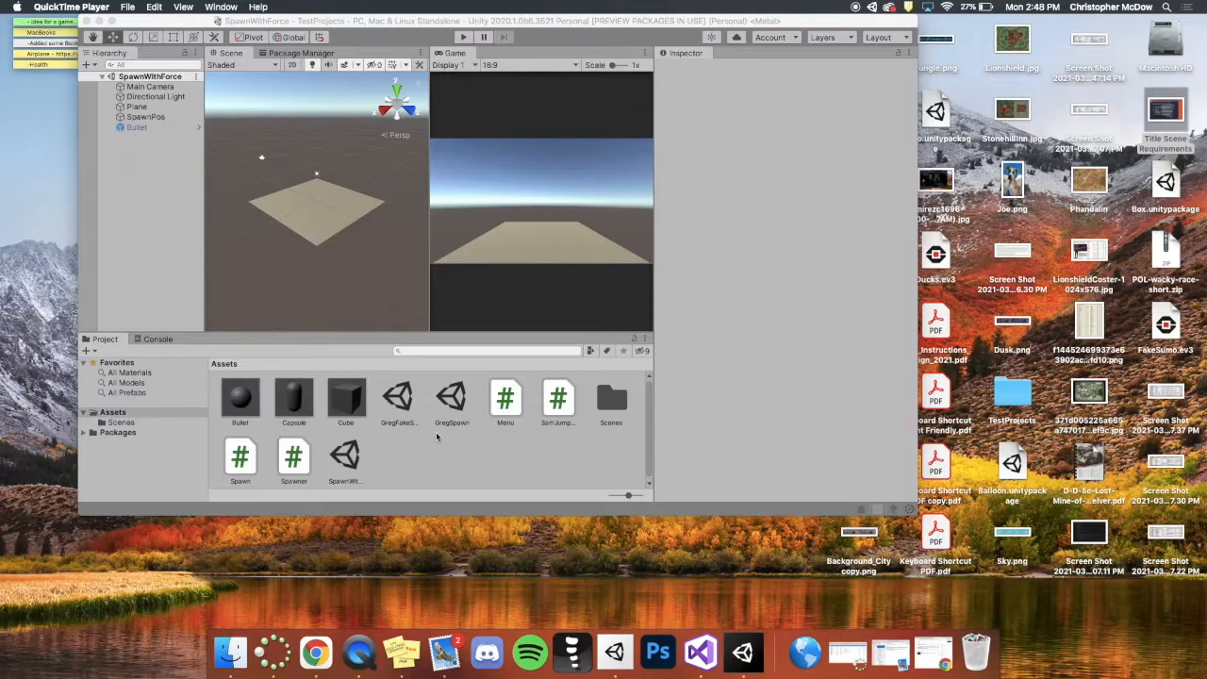
Open the GregFakeScene1 scene and the GregSpawn scene in turn to examine their contents.
left_click(404, 405)
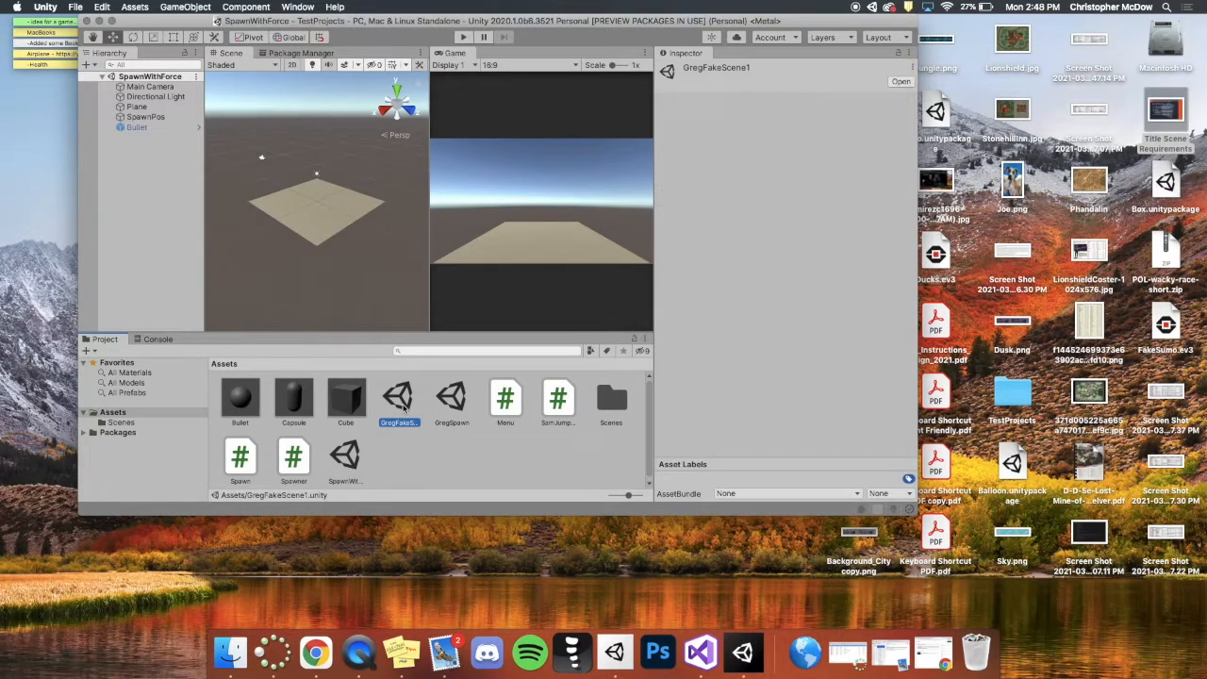
double_click(404, 407)
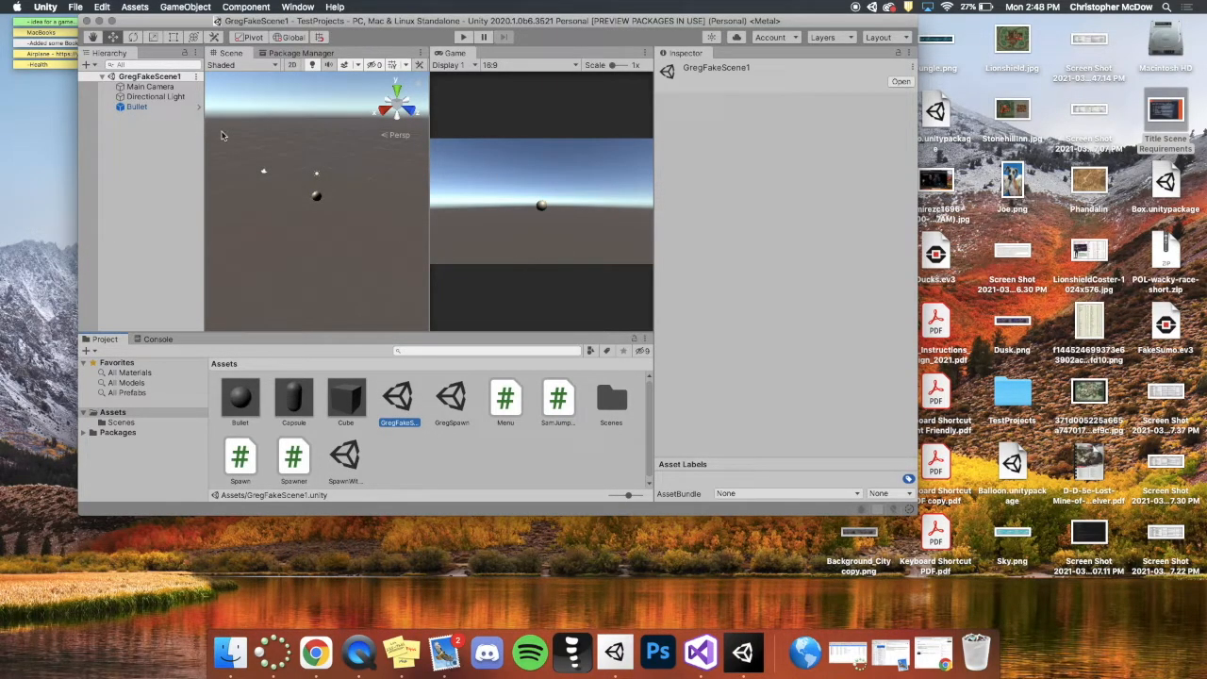
left_click(461, 408)
double_click(461, 408)
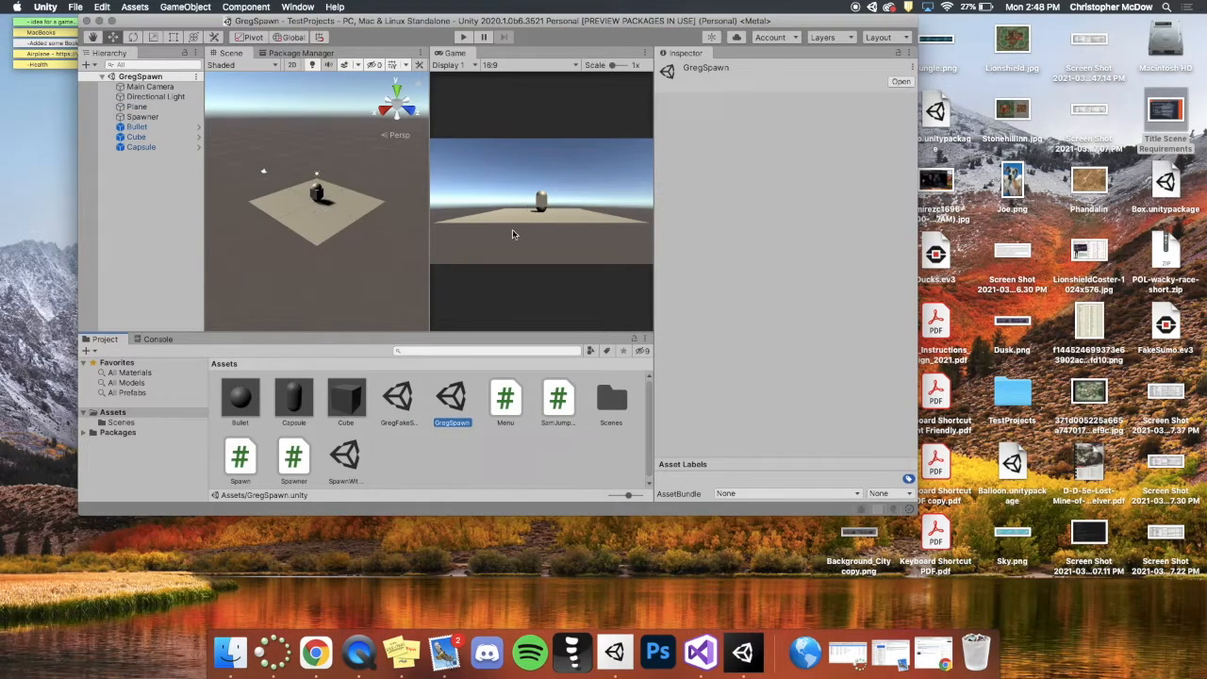
Open SampleScene from the Scenes folder and delete its scene asset.
double_click(611, 401)
double_click(249, 402)
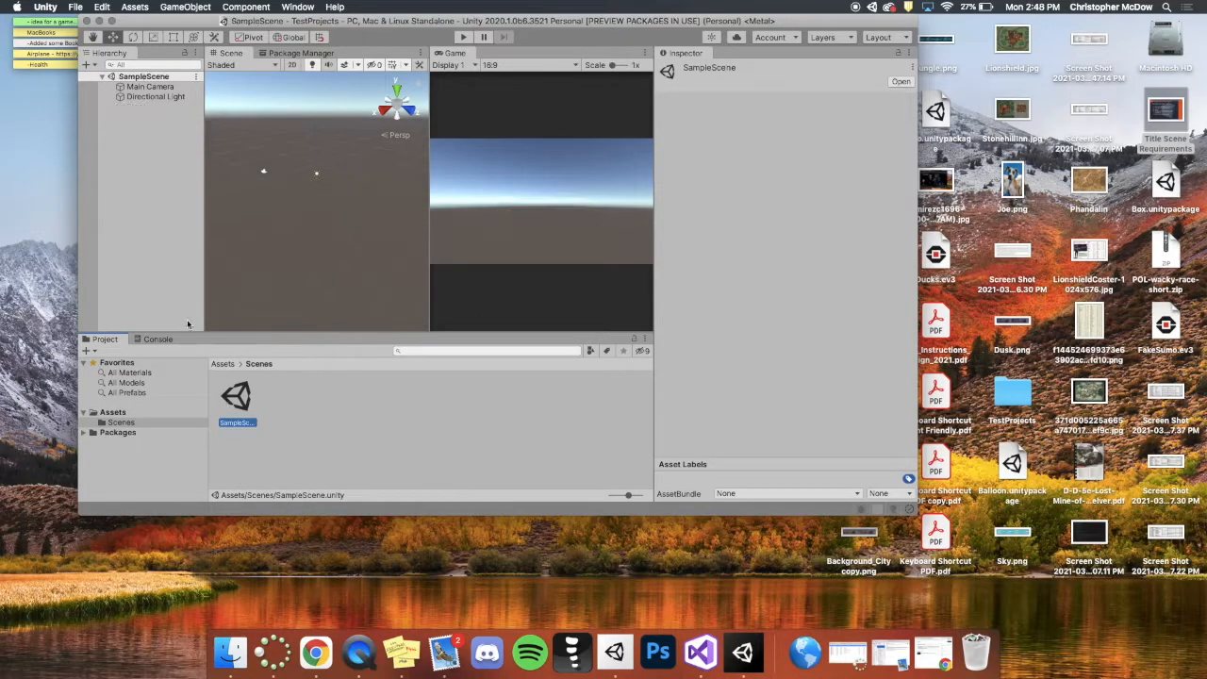
right_click(236, 392)
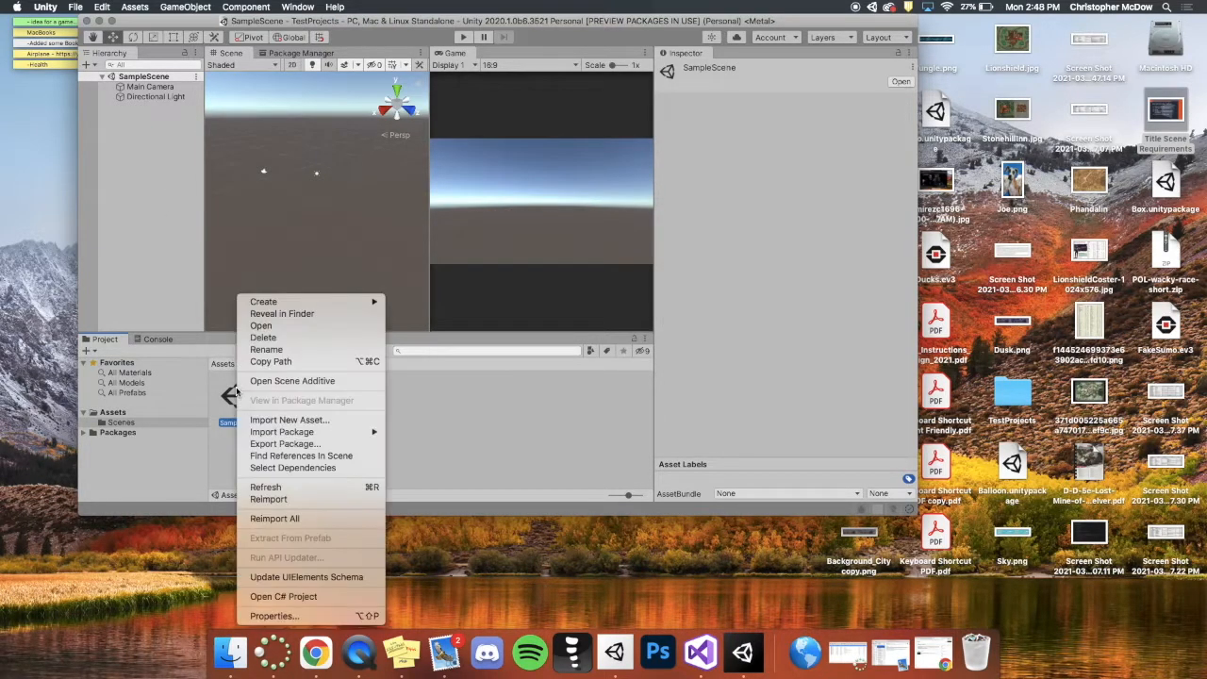
left_click(263, 337)
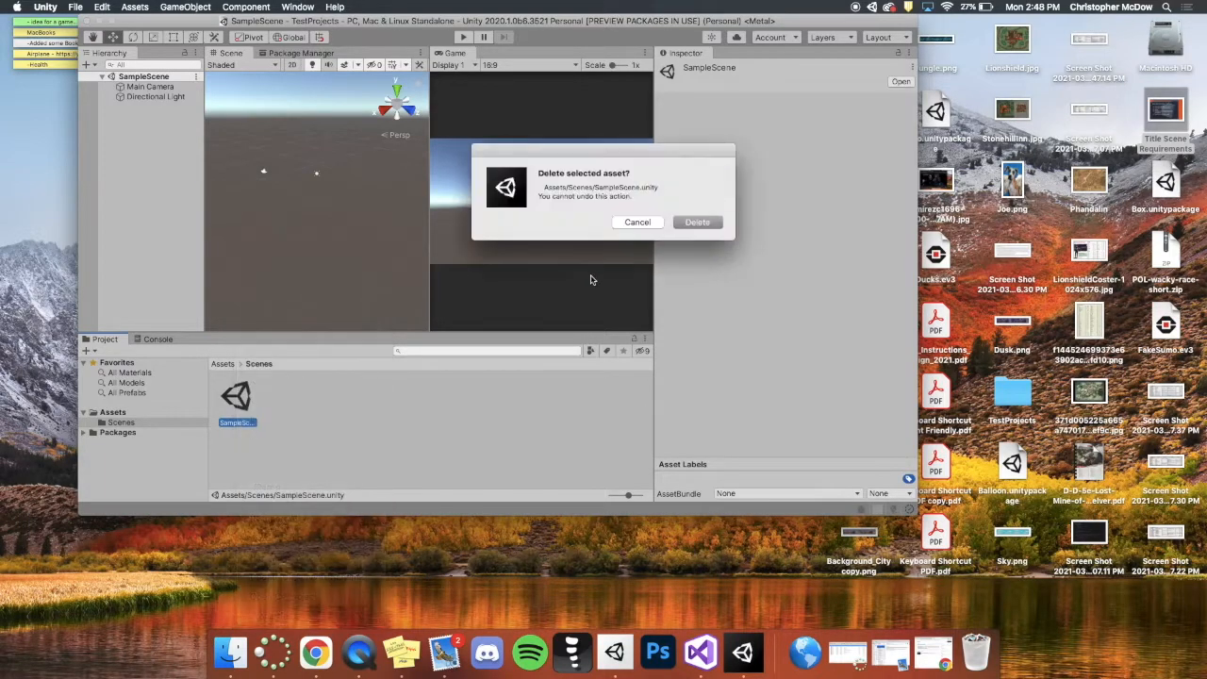
left_click(698, 223)
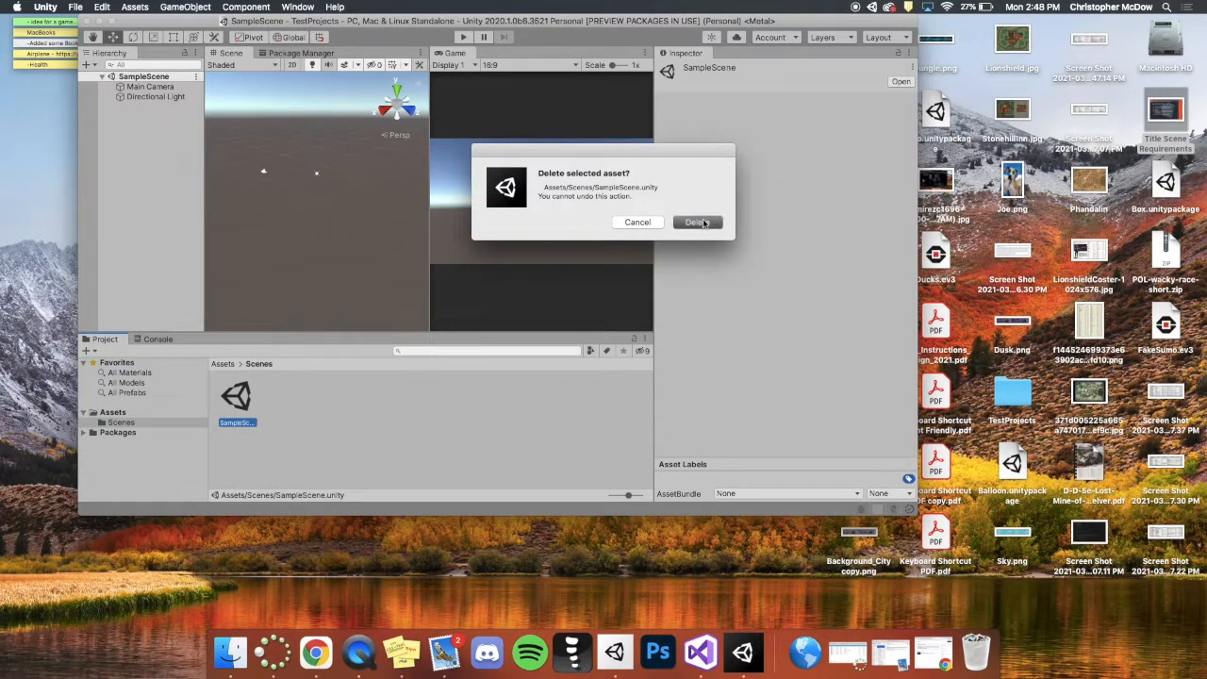
Open GregFakeScene1 from the Assets folder without saving the changes to SampleScene.
left_click(224, 364)
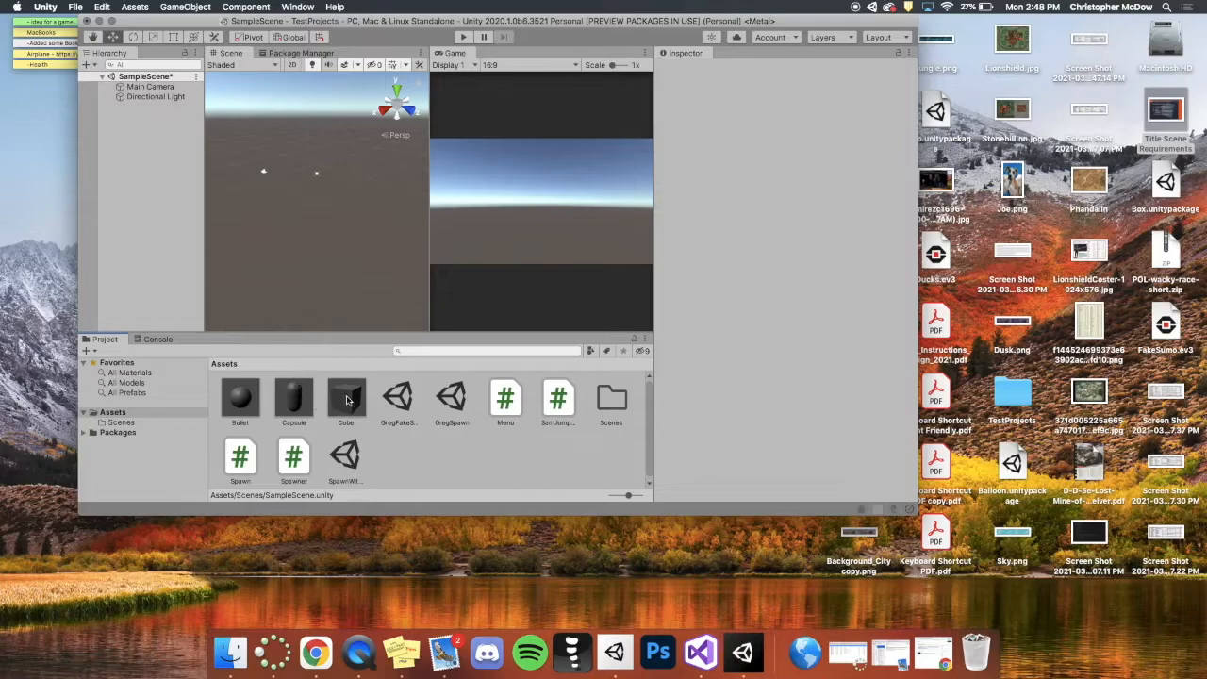
double_click(397, 404)
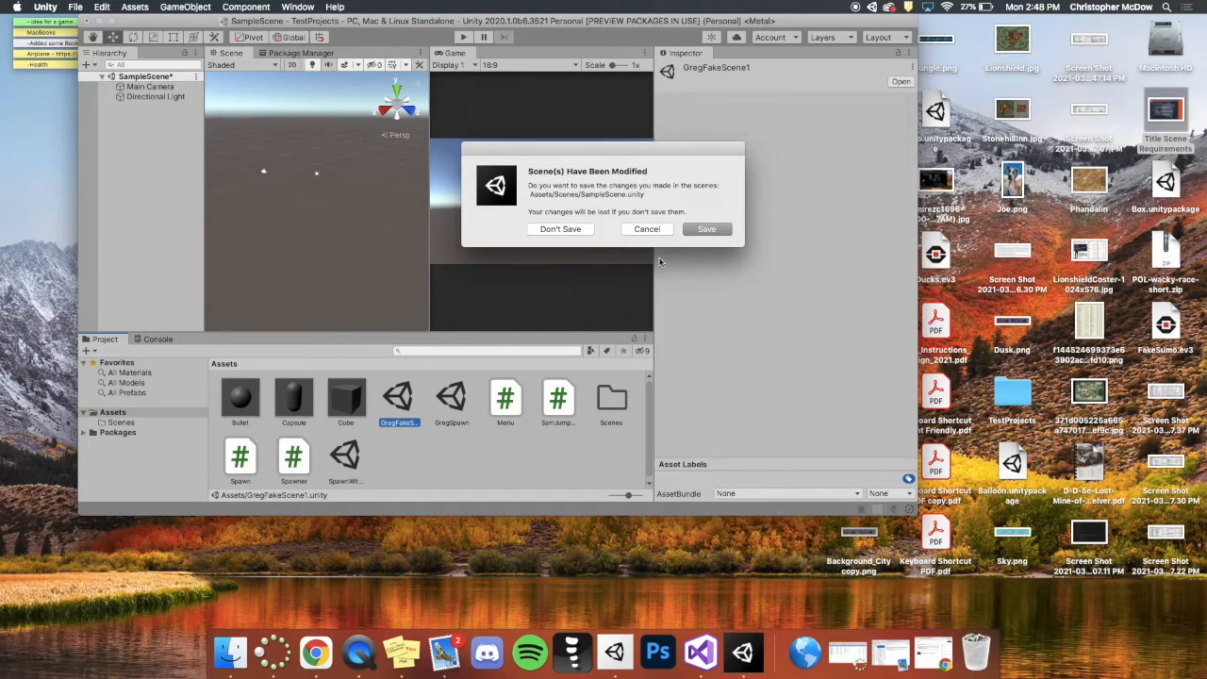
left_click(574, 232)
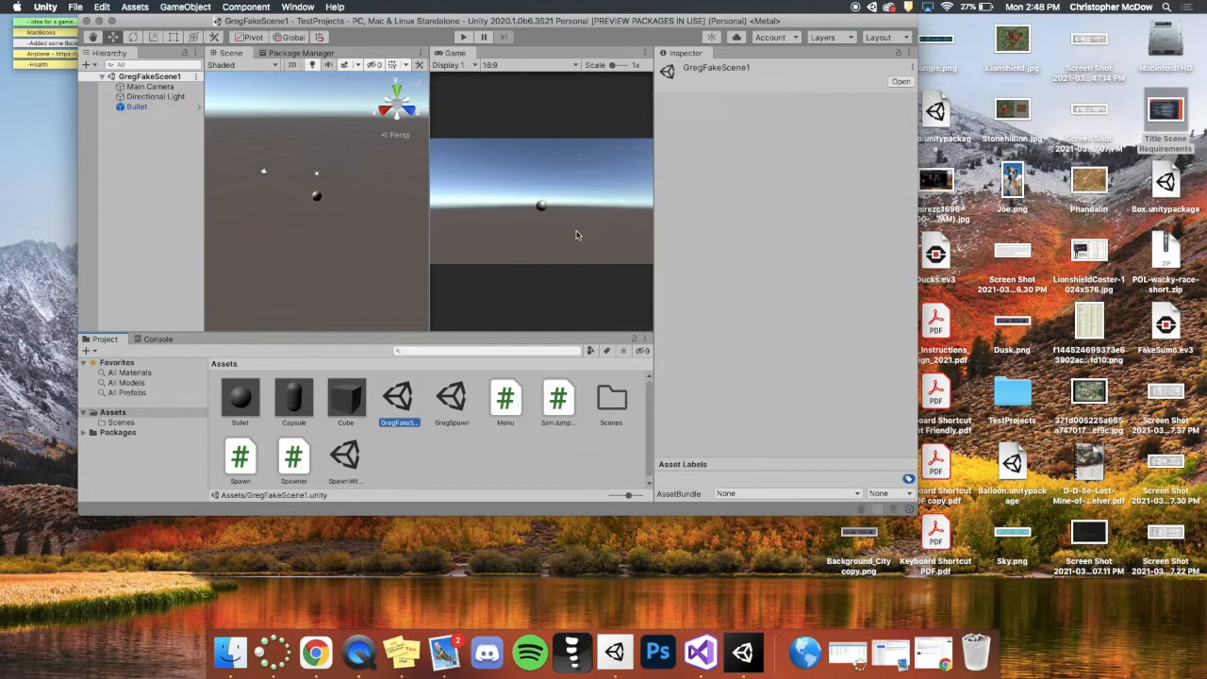
Create a new scene and enlarge the editor window.
left_click(76, 7)
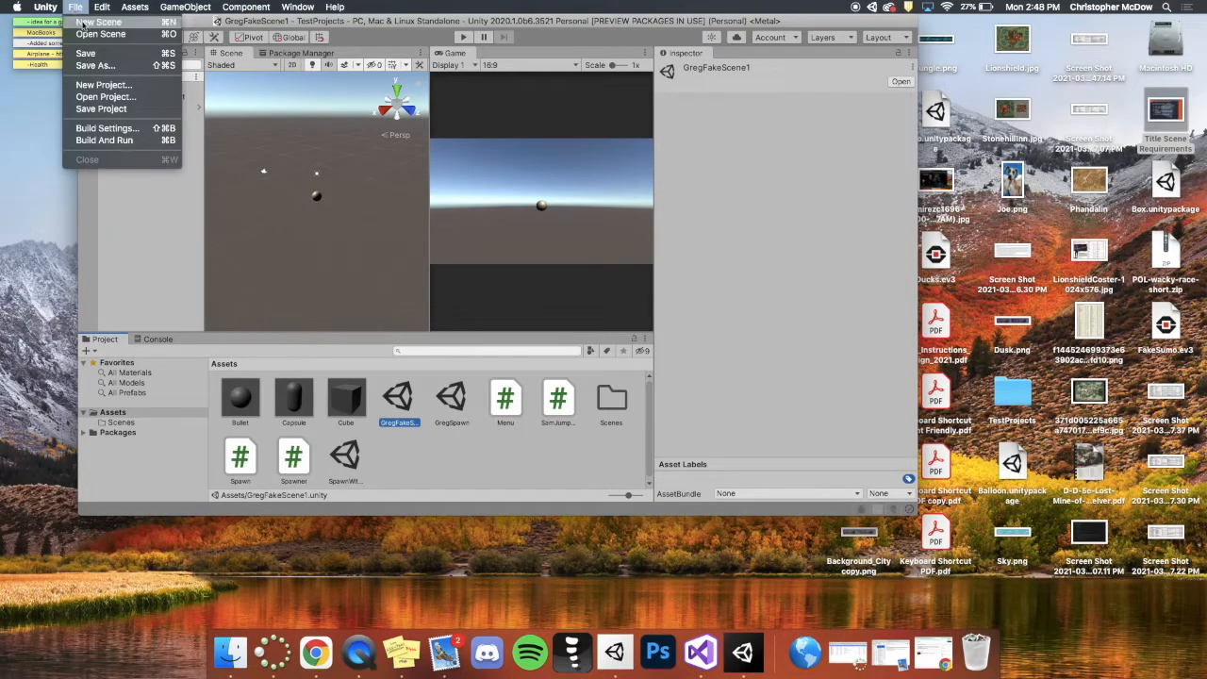
left_click(85, 23)
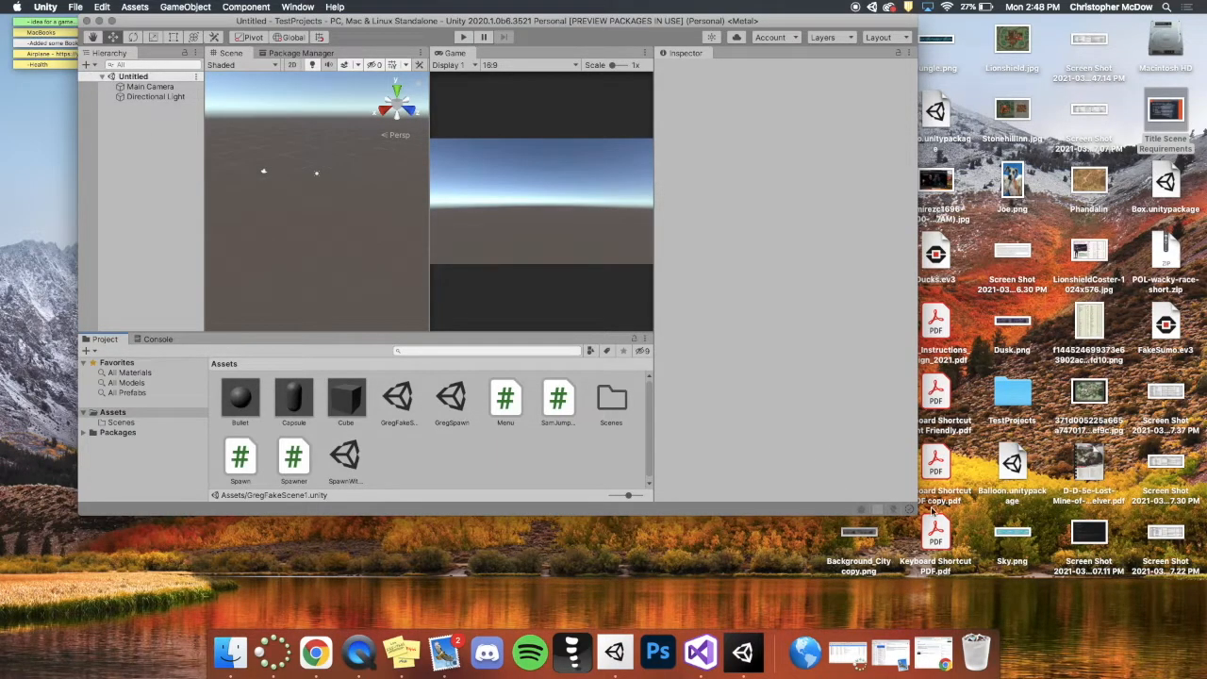
left_click_drag(915, 514, 1126, 622)
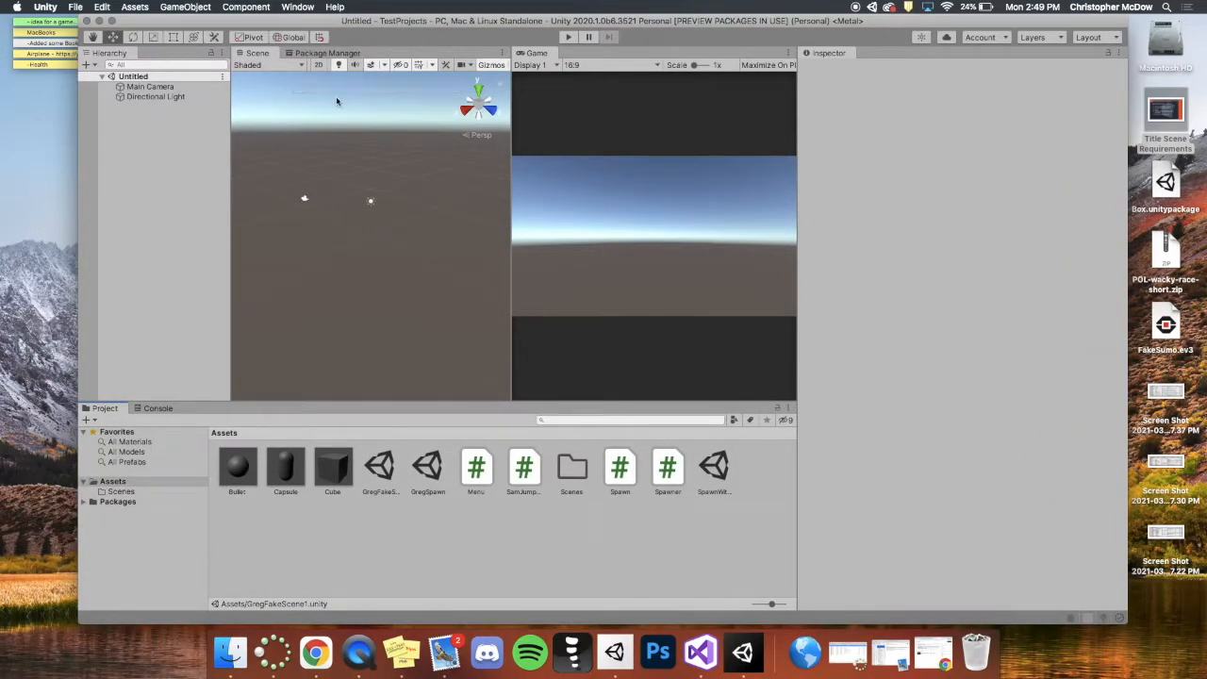
Switch the Scene view to 2D mode and activate the Rect tool.
left_click(318, 65)
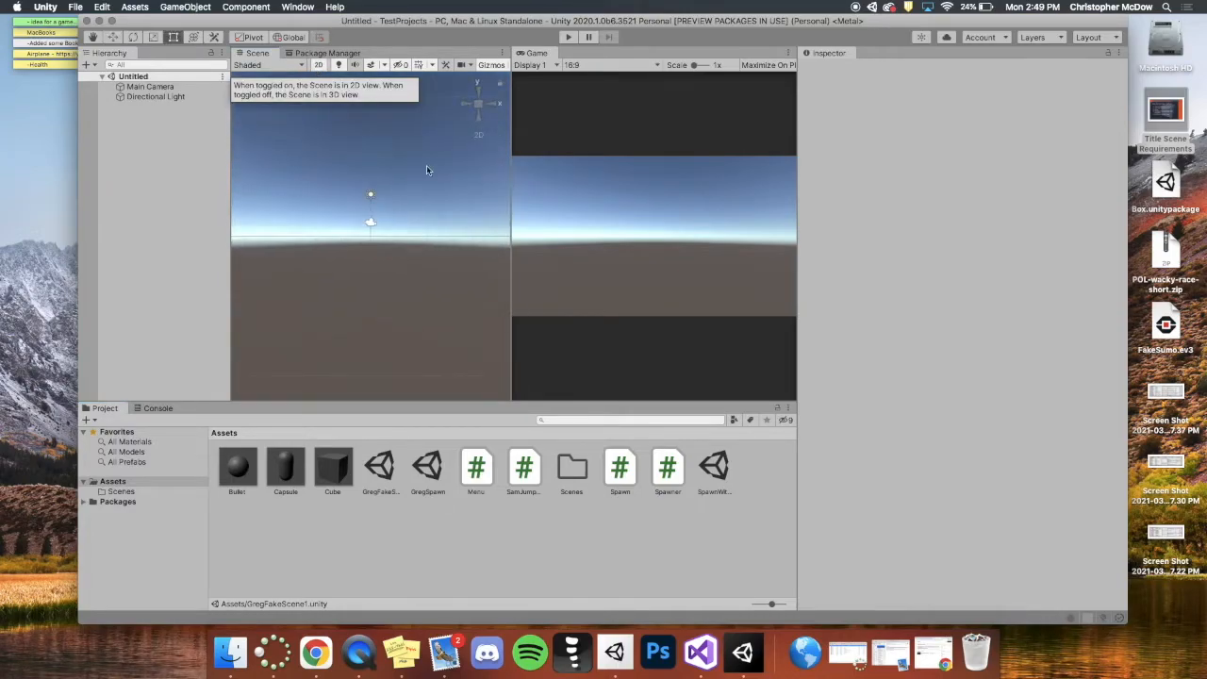
key("q")
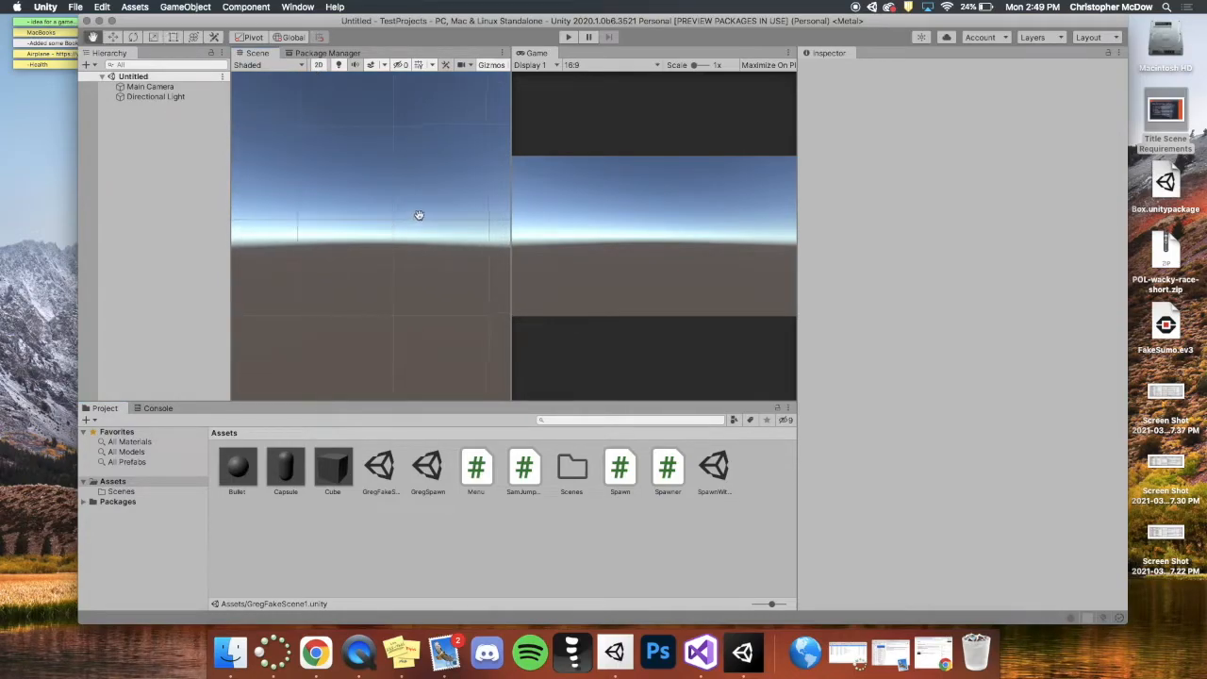
key("t")
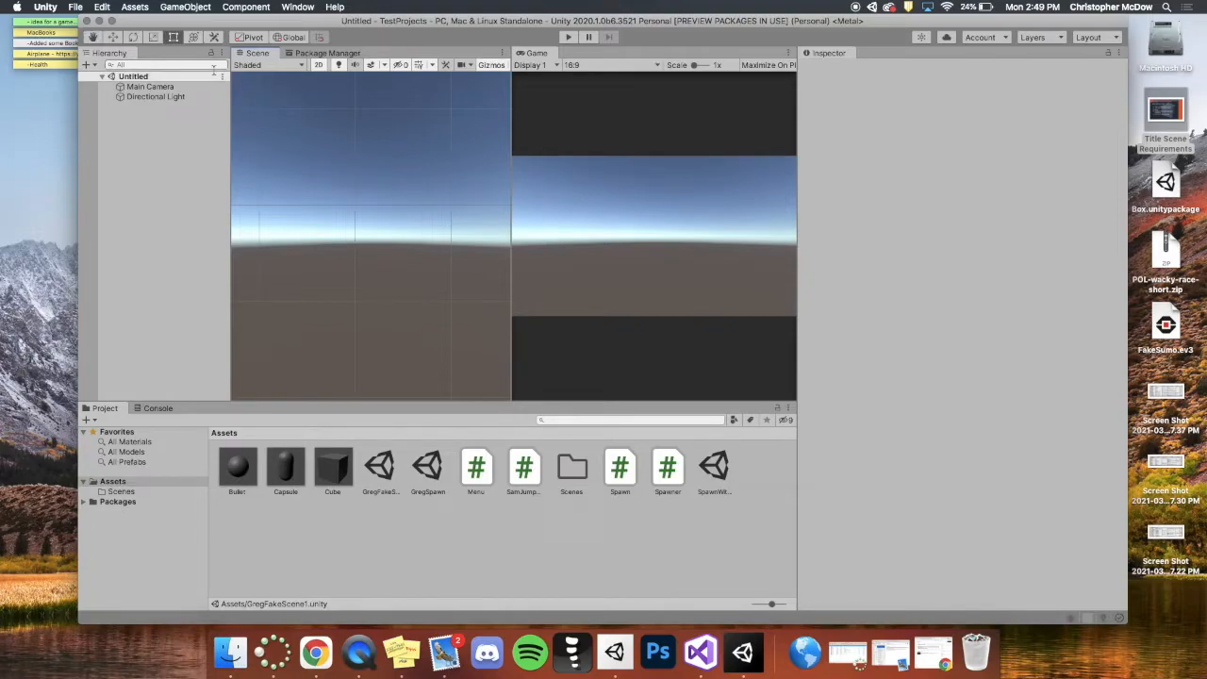
Add a TextMeshPro UI text object to the scene and import the TMP Essentials resources.
left_click(88, 66)
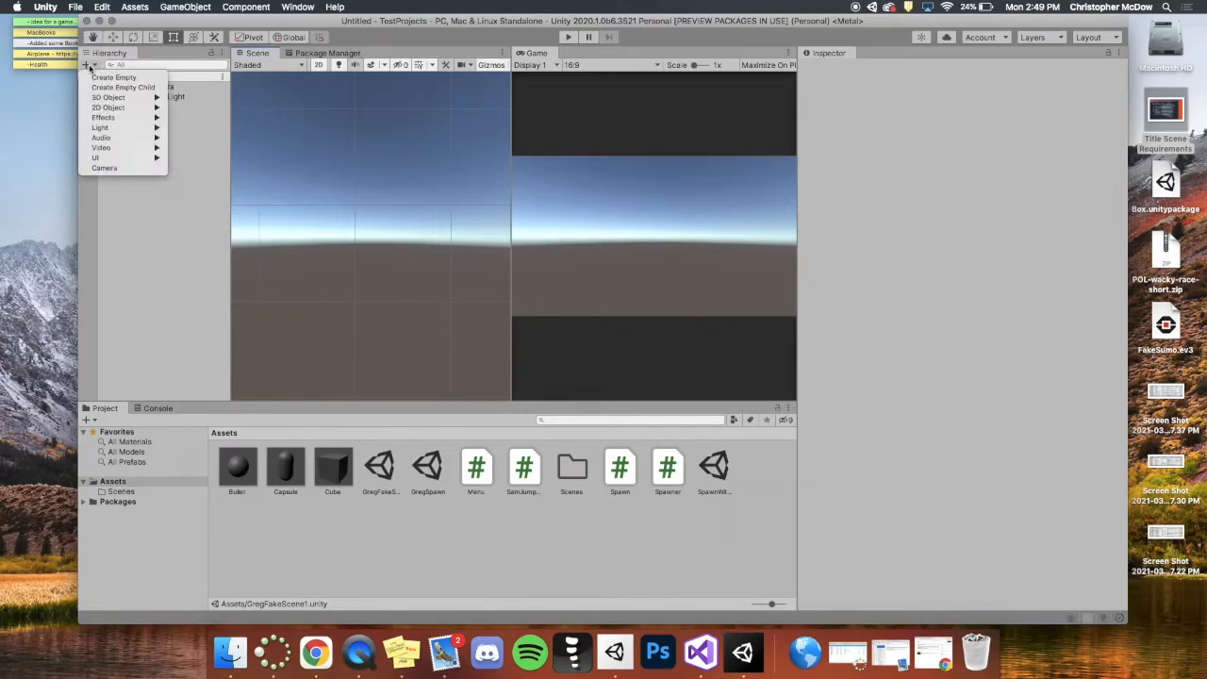
mouse_move(115, 159)
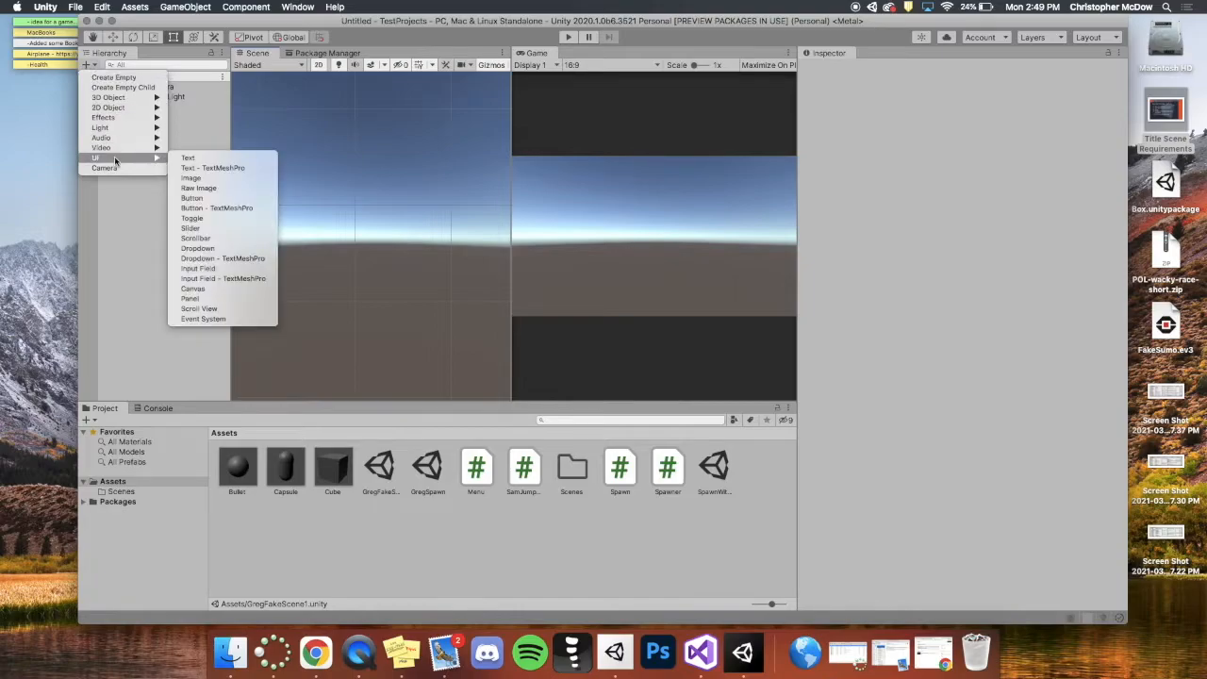
left_click(213, 168)
left_click(147, 96)
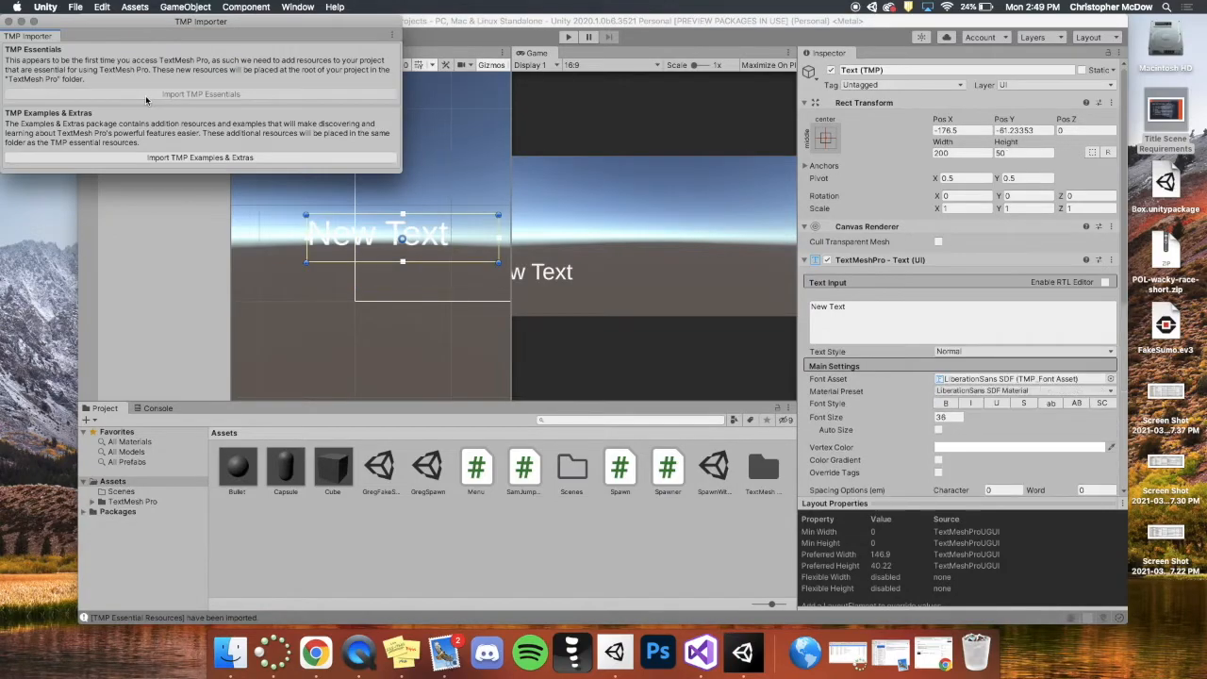
left_click(8, 21)
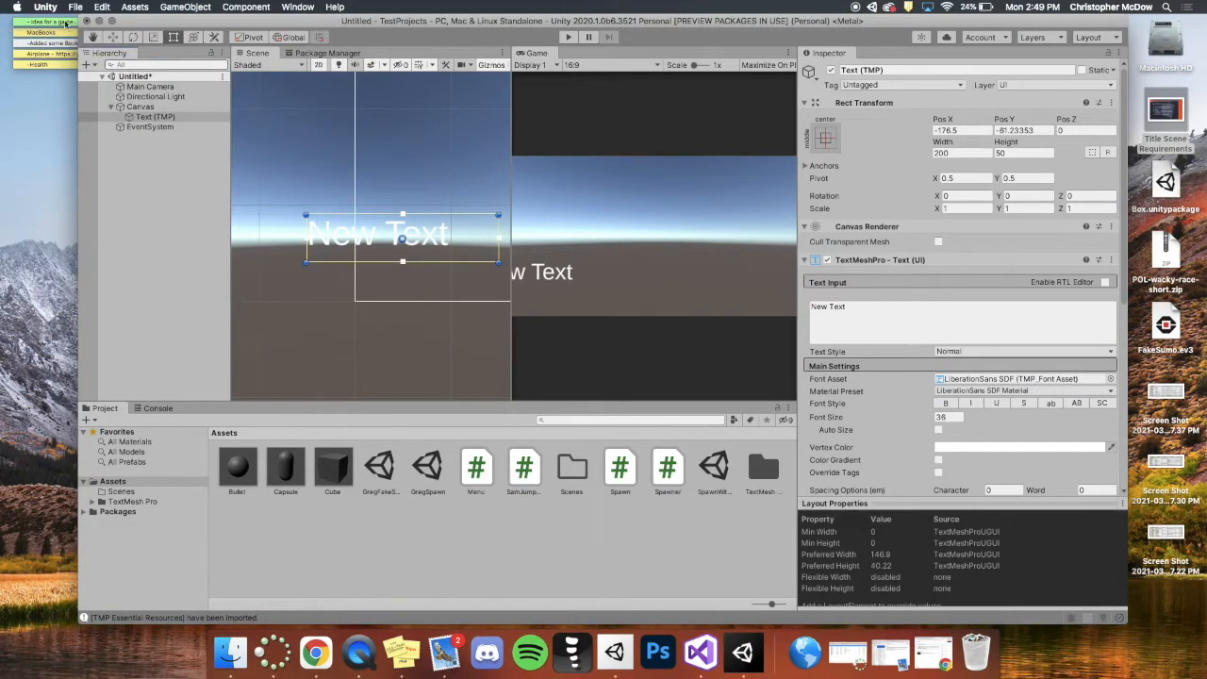
Move the new text object horizontally into the canvas area with the Move tool, to a Pos X of about -79.3.
left_click(112, 37)
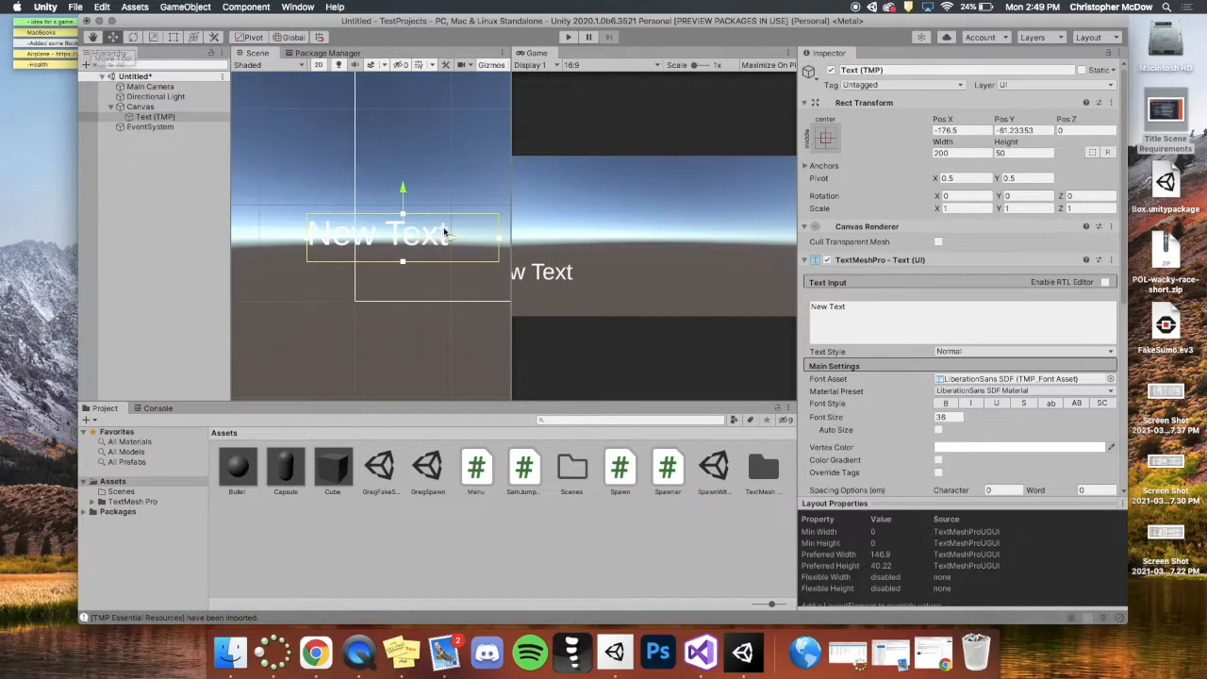
left_click_drag(440, 227, 543, 248)
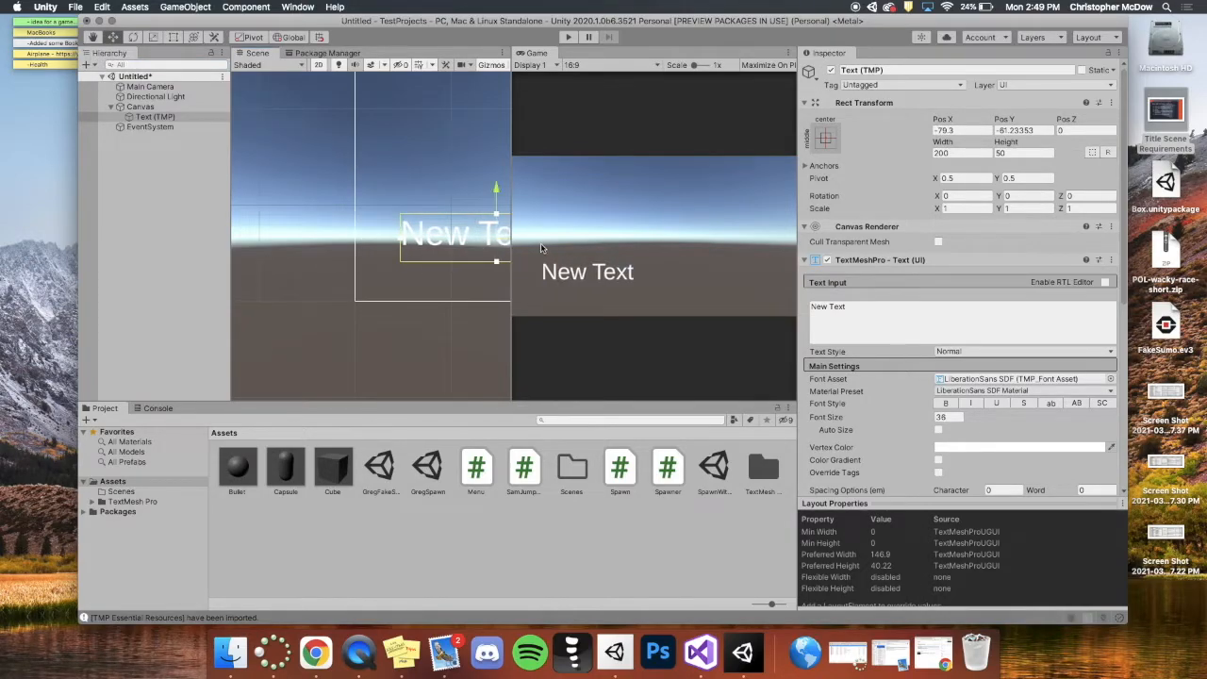
Set the Canvas's UI Scale Mode to Scale With Screen Size and slightly widen the Game view.
left_click(151, 108)
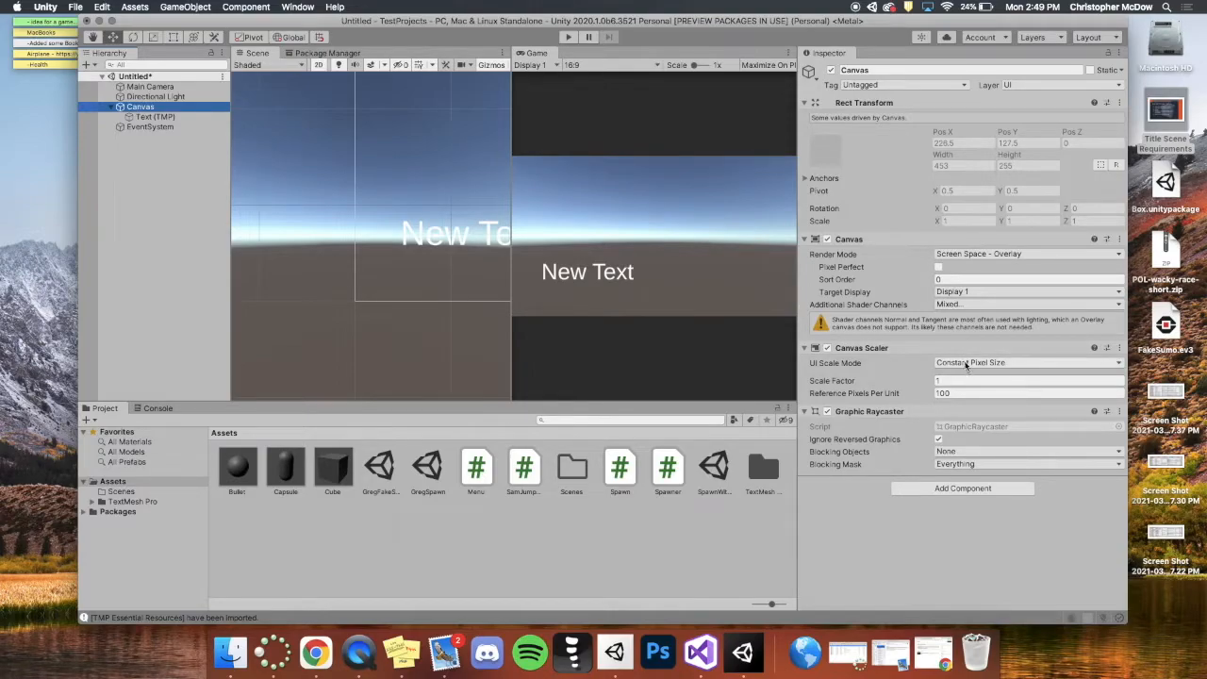
left_click(966, 363)
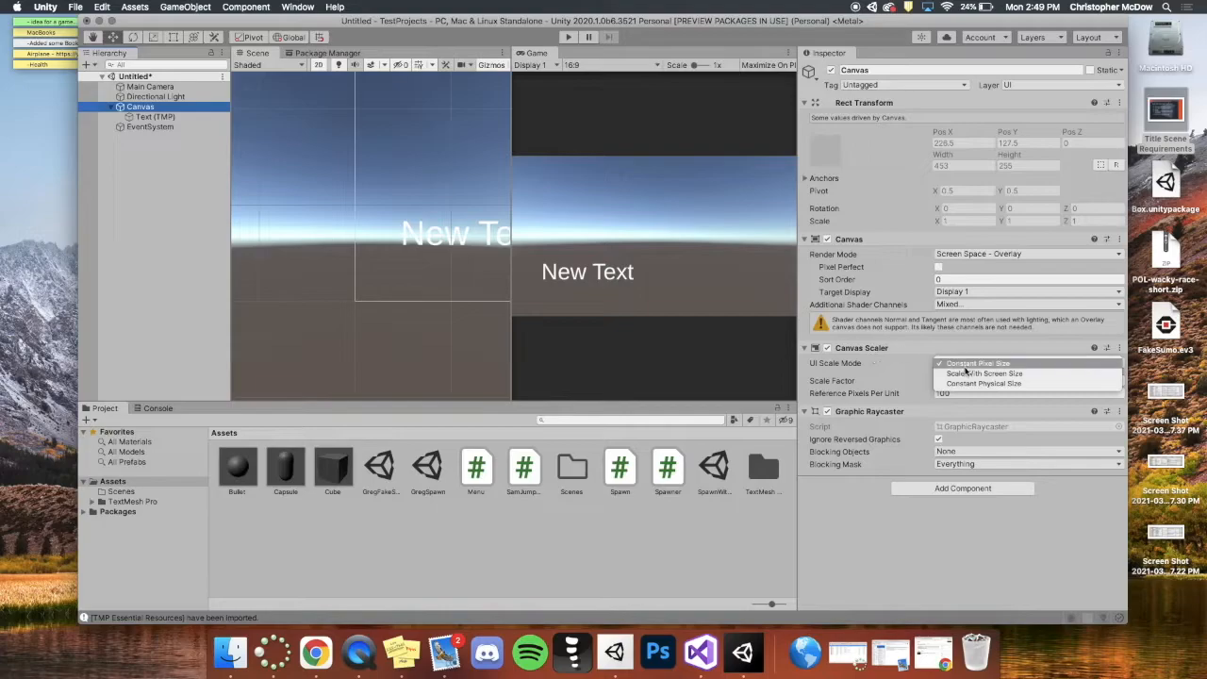
left_click(966, 373)
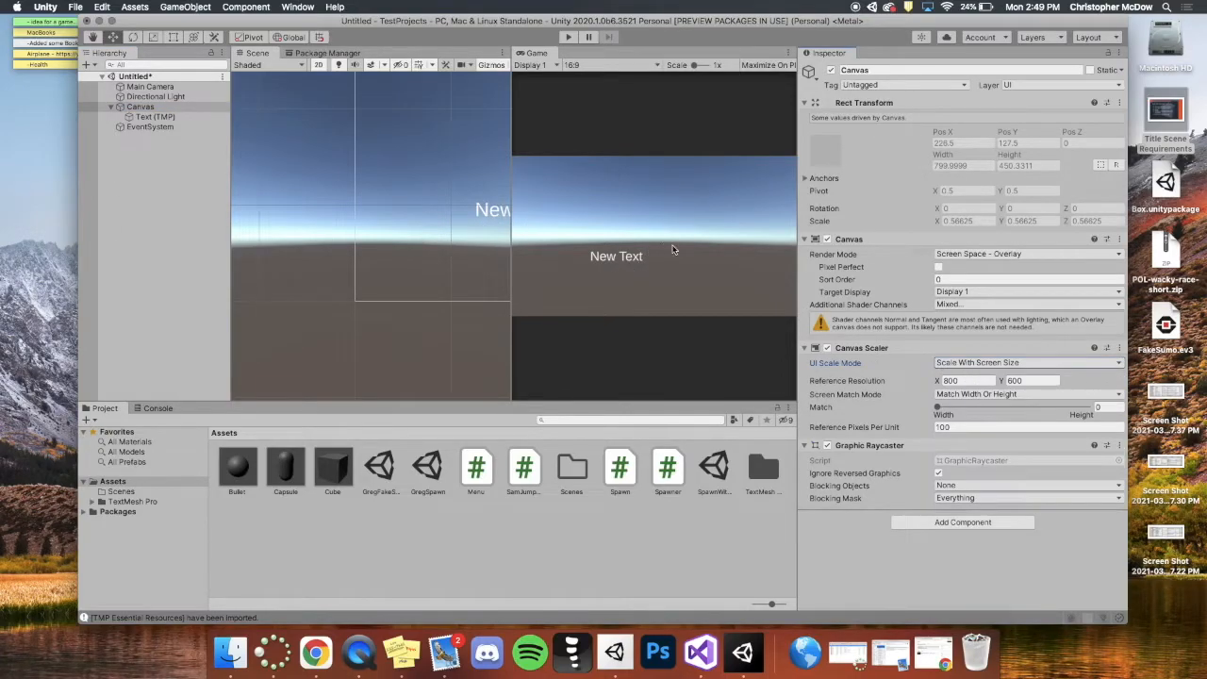
mouse_move(511, 221)
left_mouse_down()
mouse_move(358, 222)
mouse_move(277, 207)
mouse_move(527, 216)
mouse_move(487, 202)
mouse_move(501, 201)
left_mouse_up()
Rename the Text (TMP) object as Title Text.
left_click(149, 117)
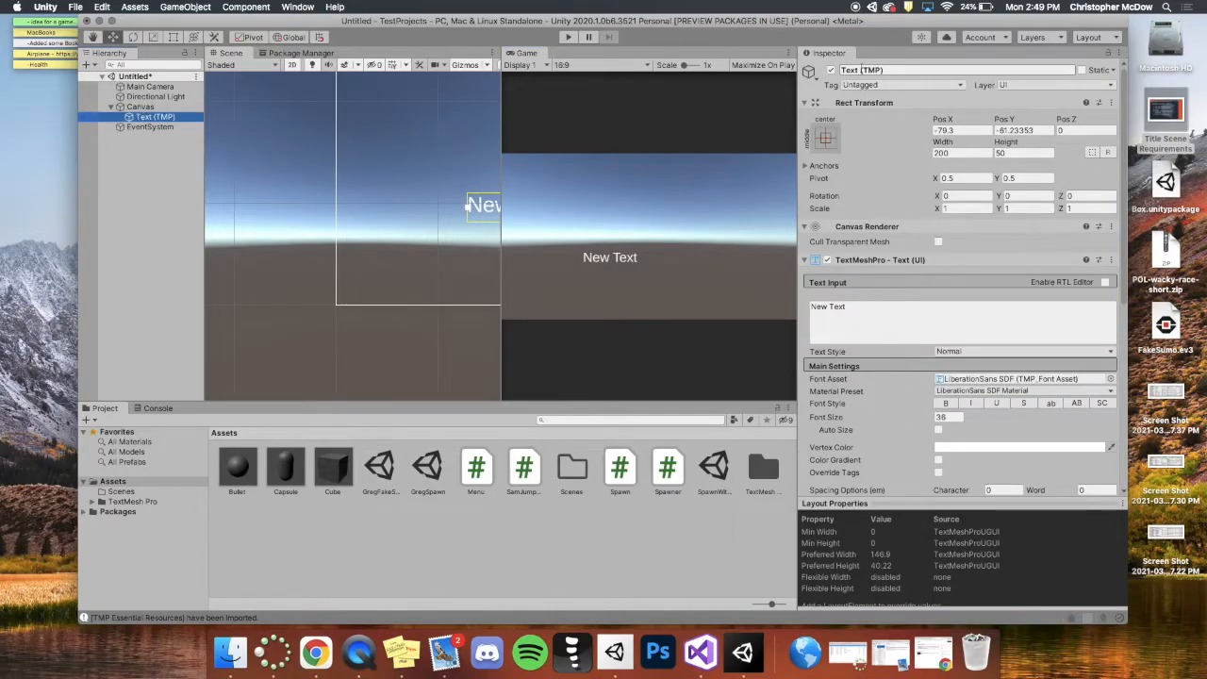
left_click(861, 70)
type("Title")
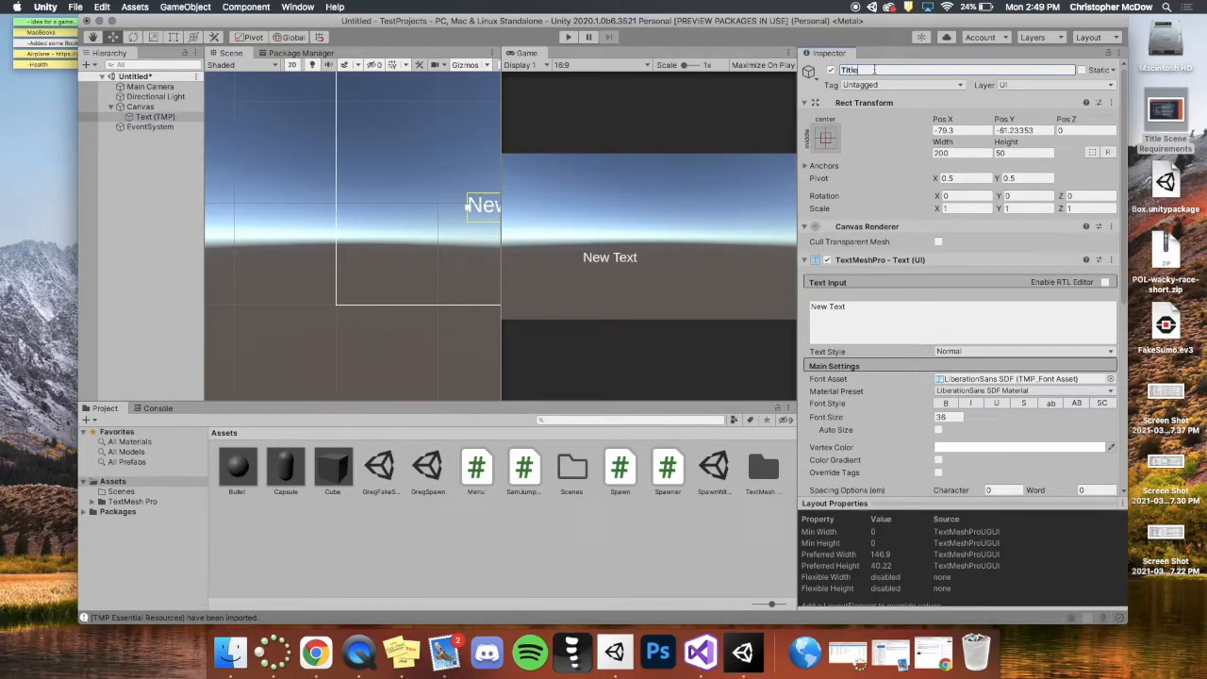
type(" Text")
key("Return")
Replace the title's text content with "Sample Game".
left_click(830, 311)
type("Sample ")
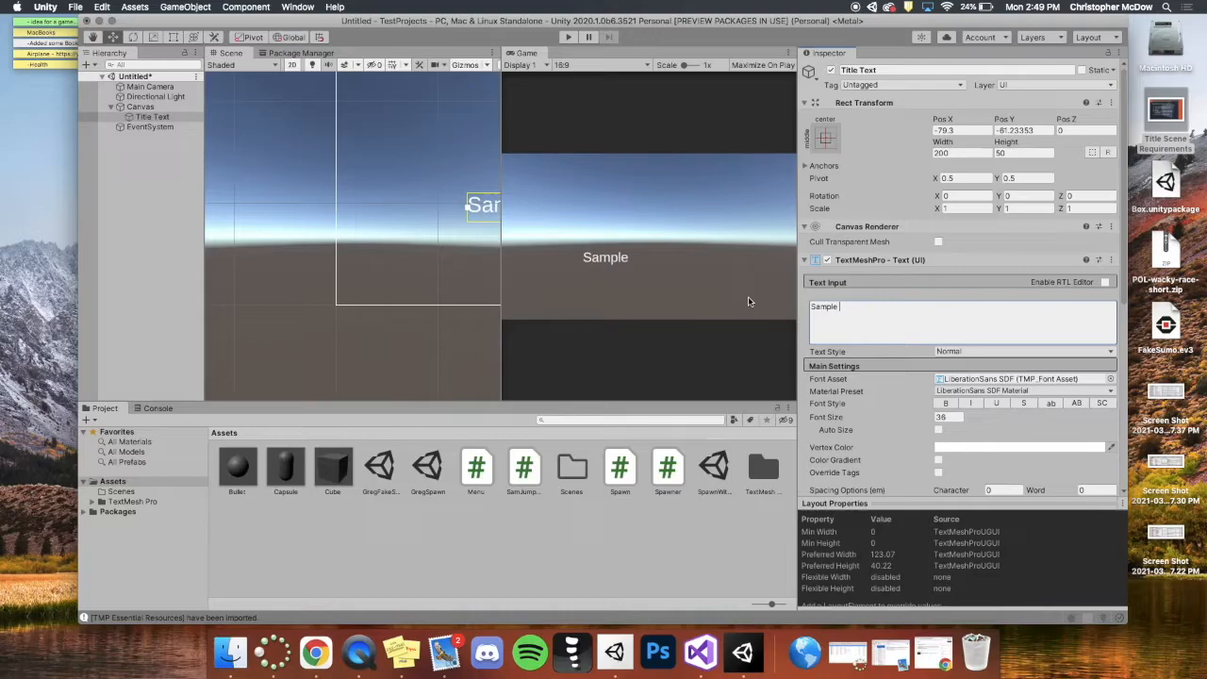
type("Game")
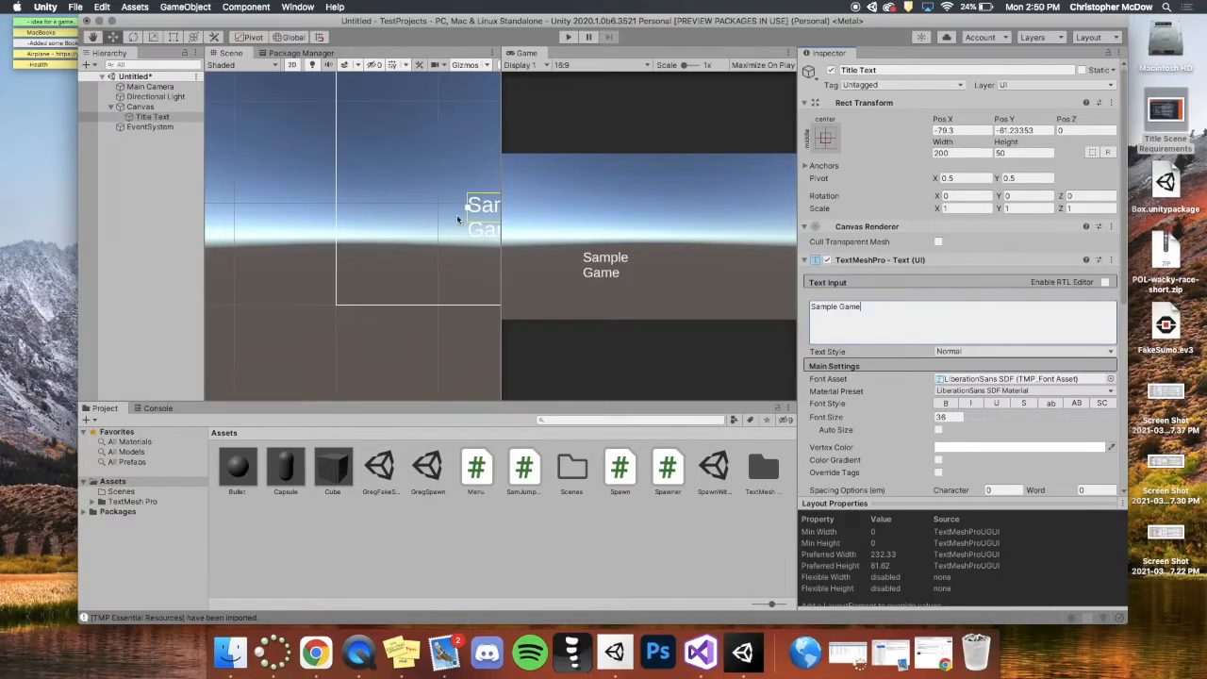
Widen the Title Text box in the Scene view so its wording fits on one line.
double_click(150, 116)
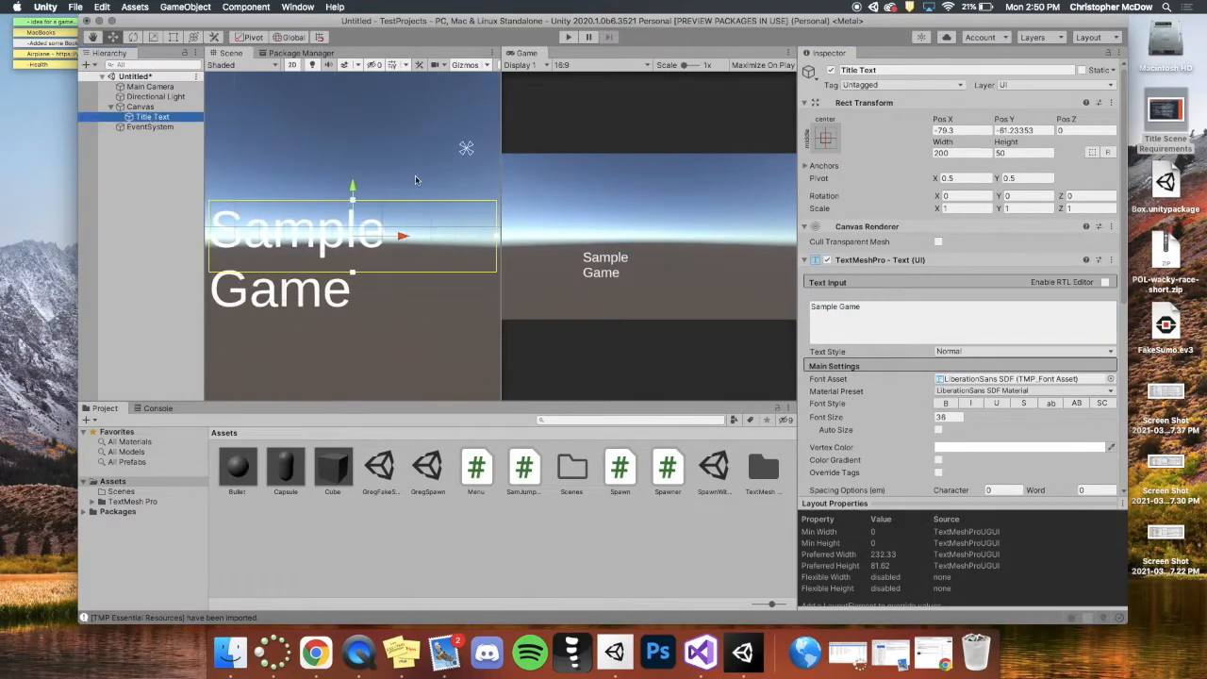
scroll(481, 203, "down", 3)
left_click_drag(486, 216, 531, 220)
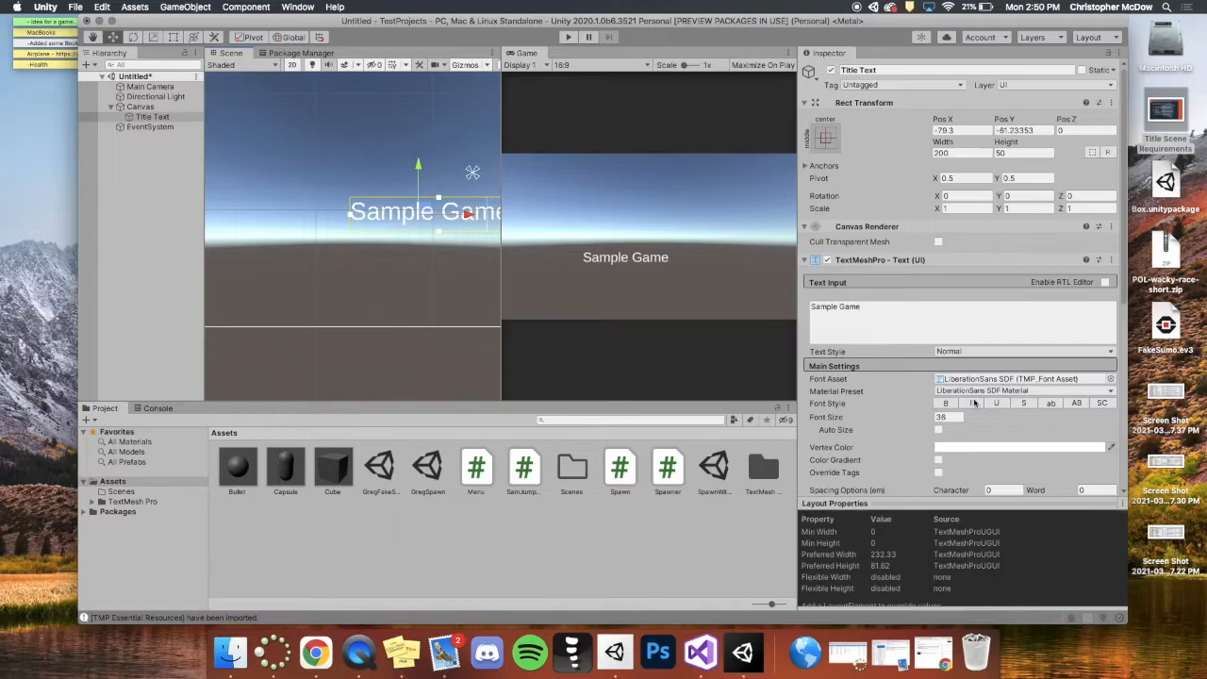
Align the title text to Center and Middle, and move it slightly to the right on the canvas.
scroll(981, 418, "down", 3)
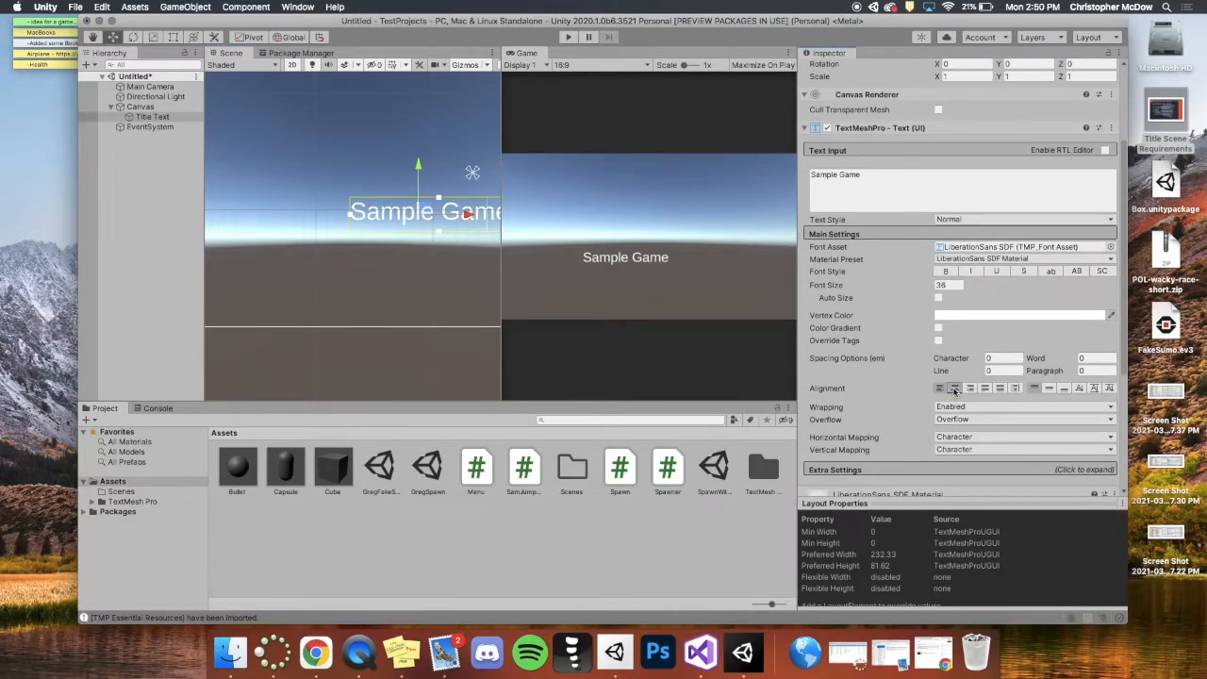
left_click(954, 387)
left_click(1049, 388)
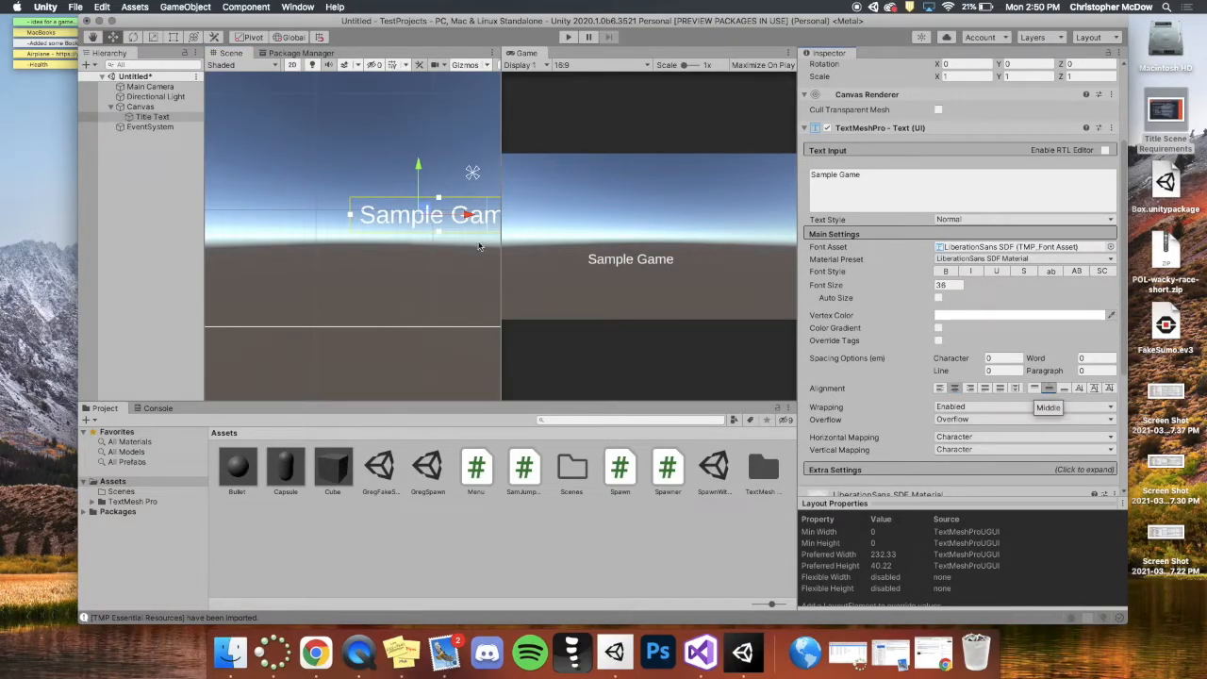
left_click_drag(469, 215, 500, 217)
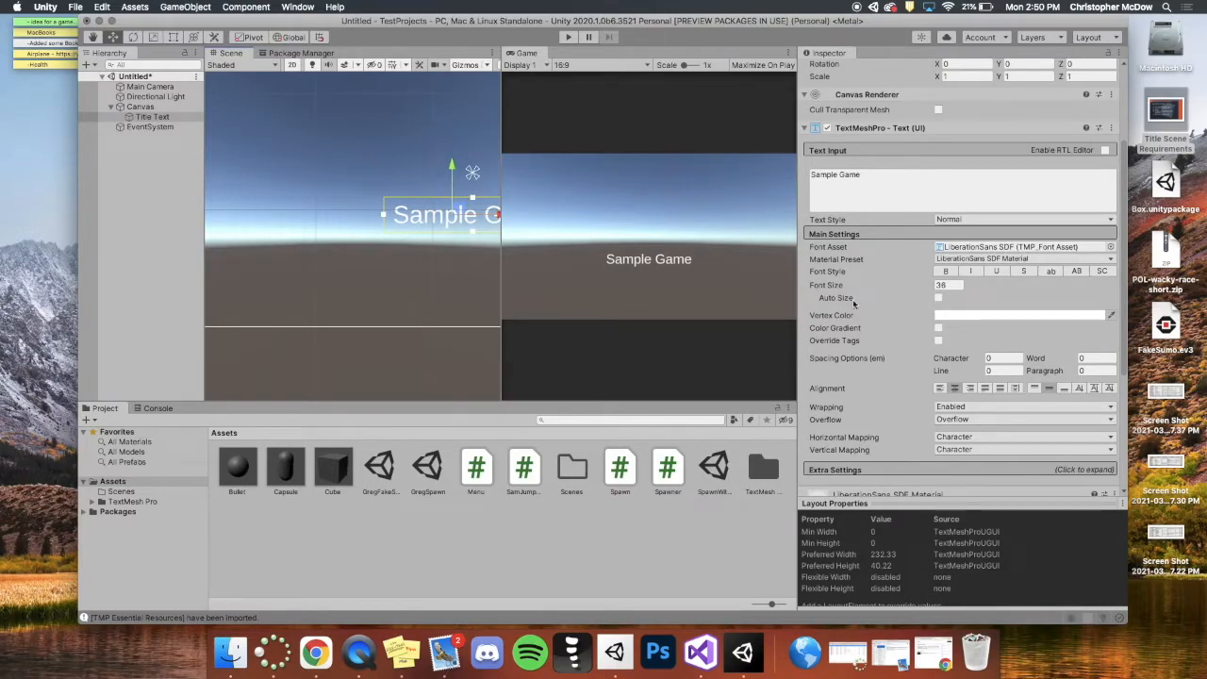
Switch to Google Chrome and open dafont.com in a new tab.
left_click(323, 667)
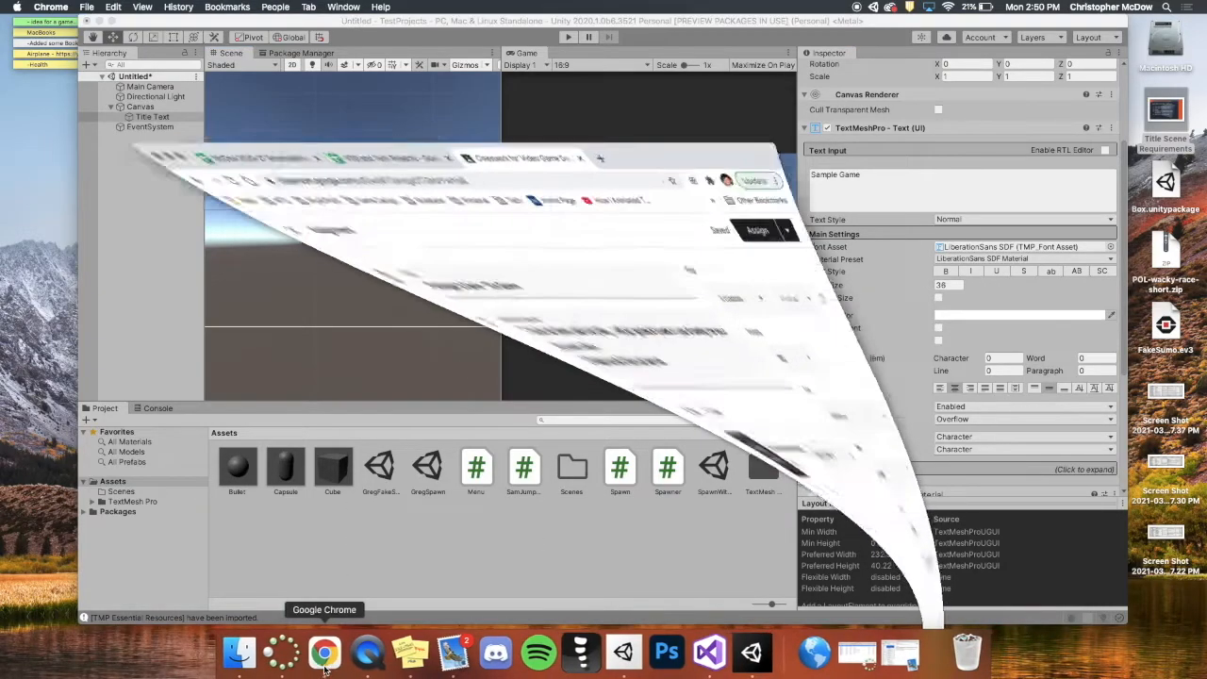
left_click(551, 31)
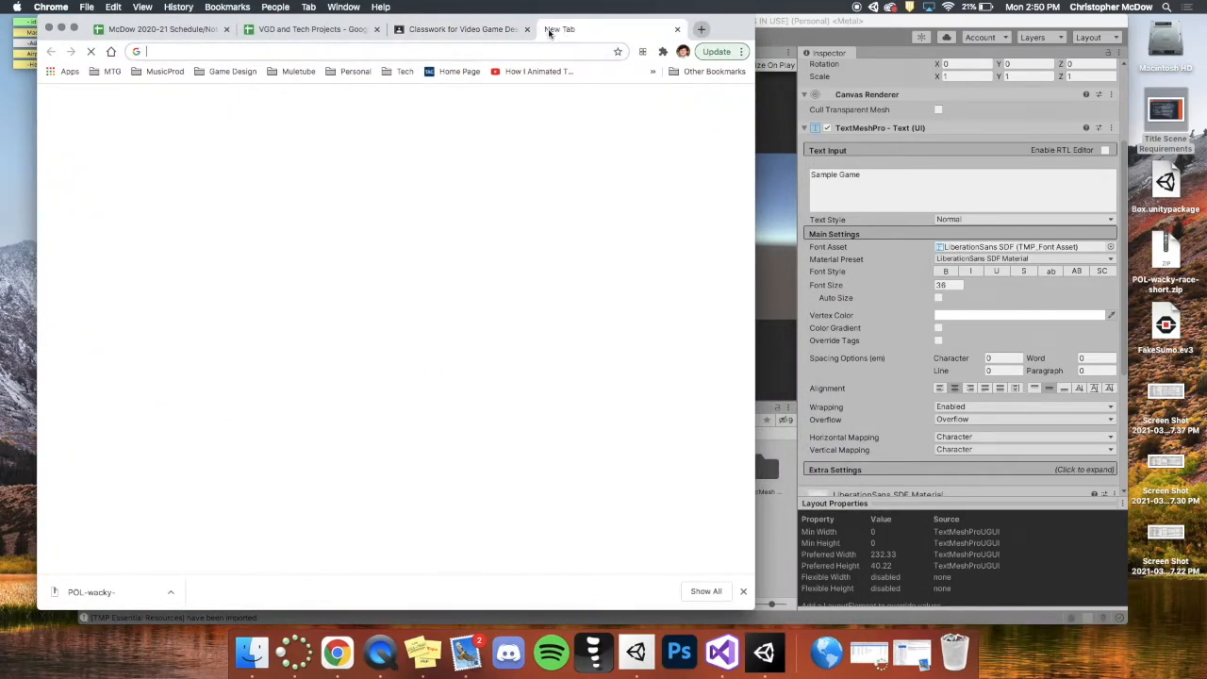
type("daf")
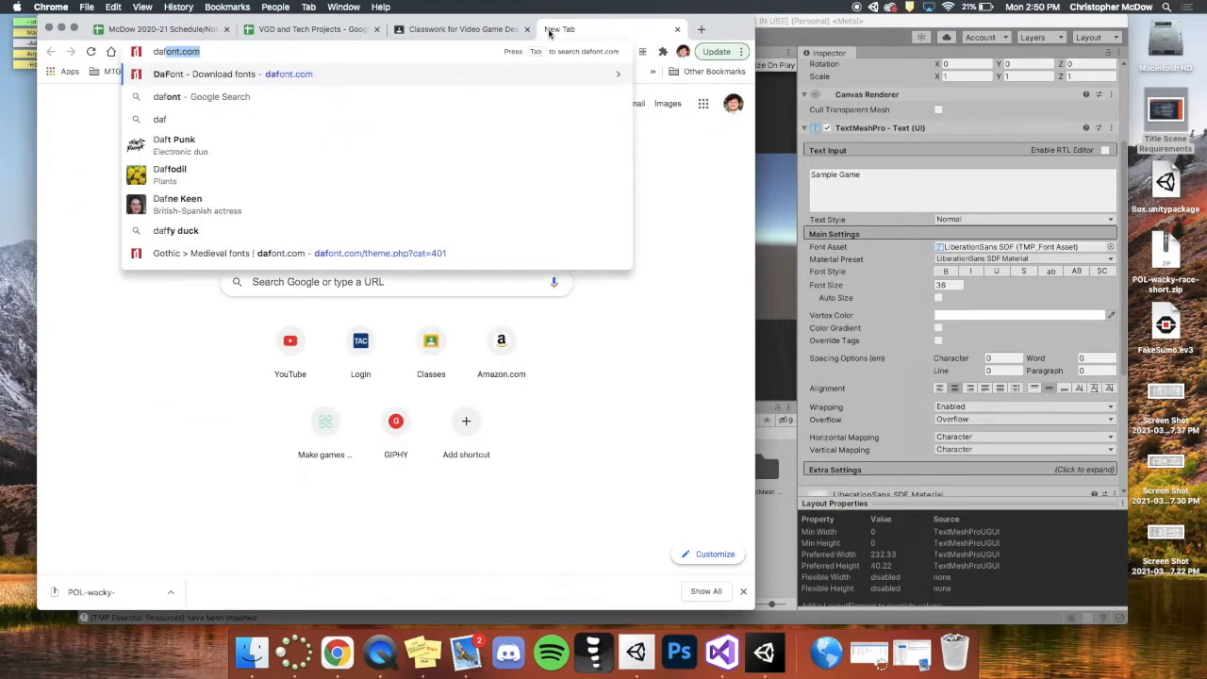
type("ont.com")
key("Return")
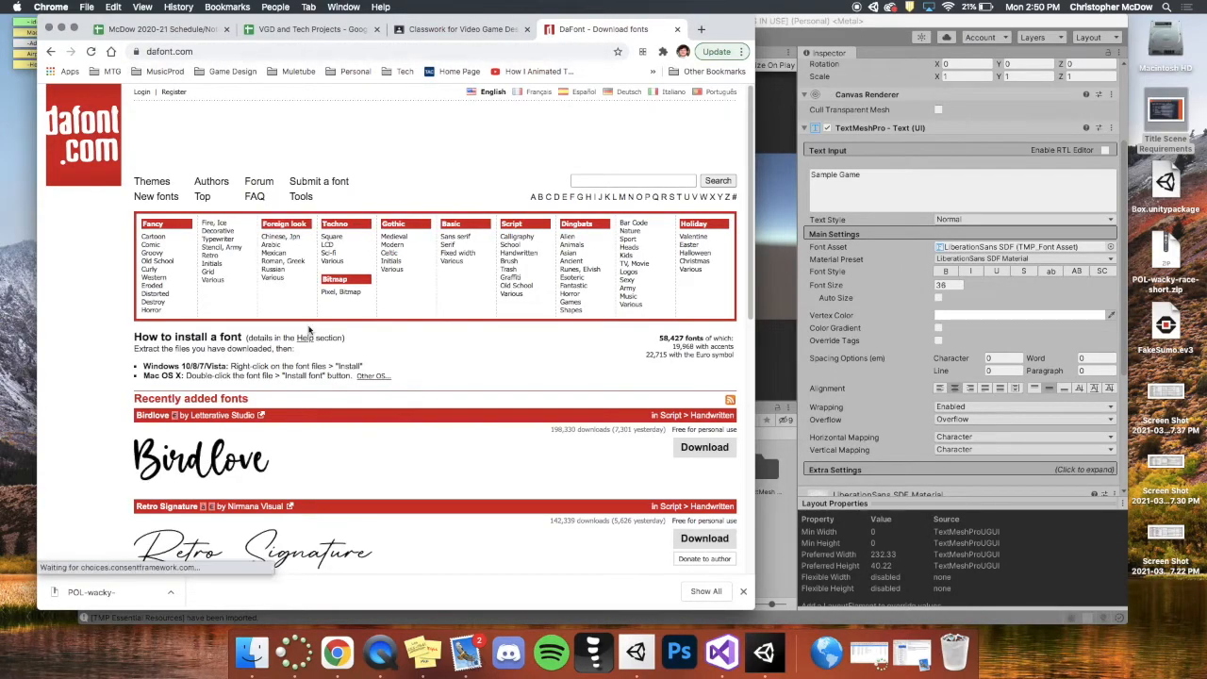
Browse to the Techno > LCD font category and download the Game Over font to the desktop.
scroll(328, 375, "down", 3)
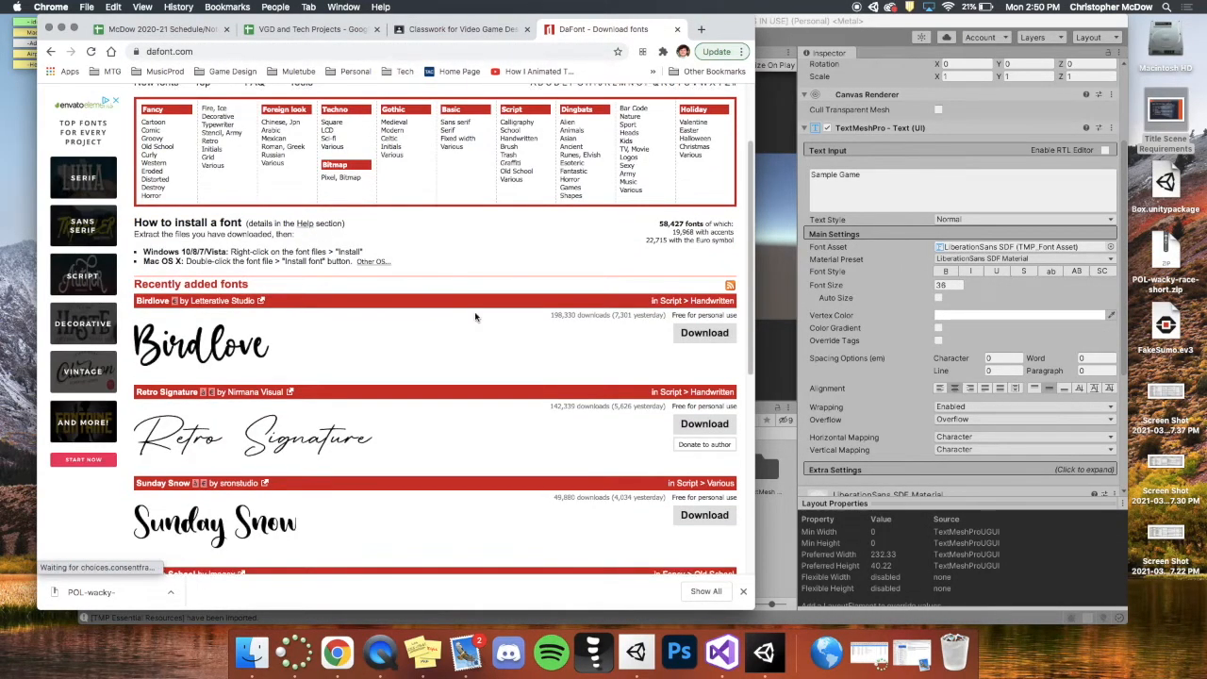
scroll(491, 189, "down", 5)
scroll(505, 271, "up", 2)
scroll(505, 271, "up", 5)
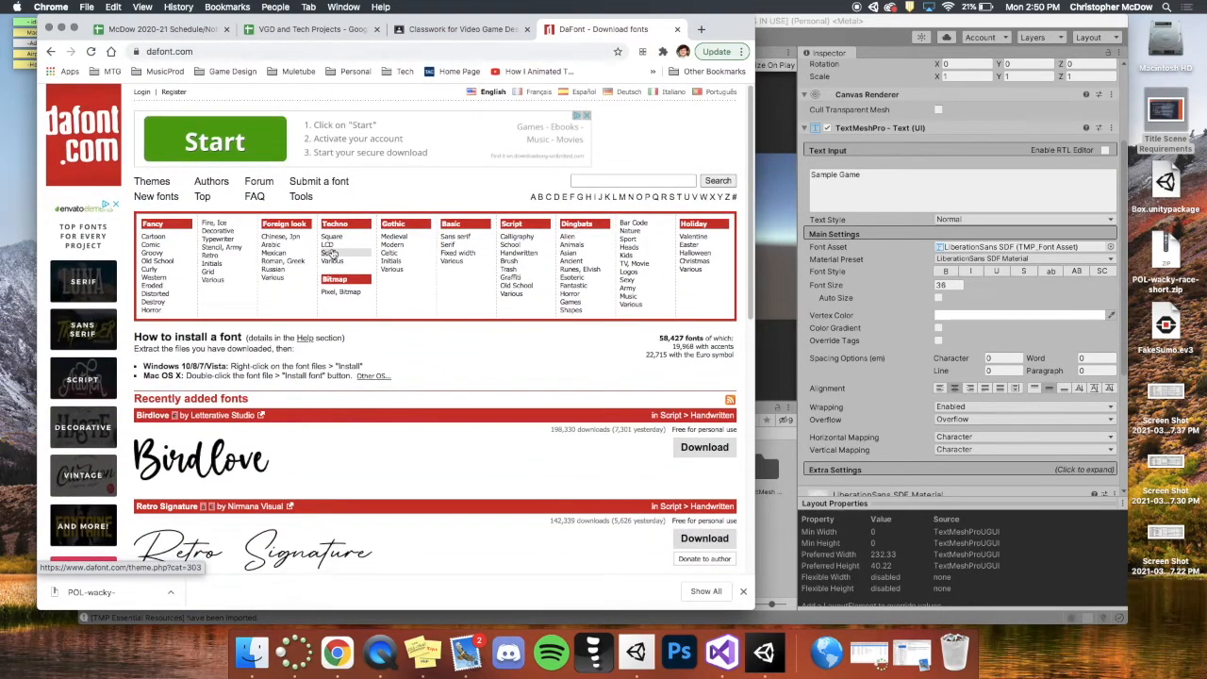
left_click(328, 246)
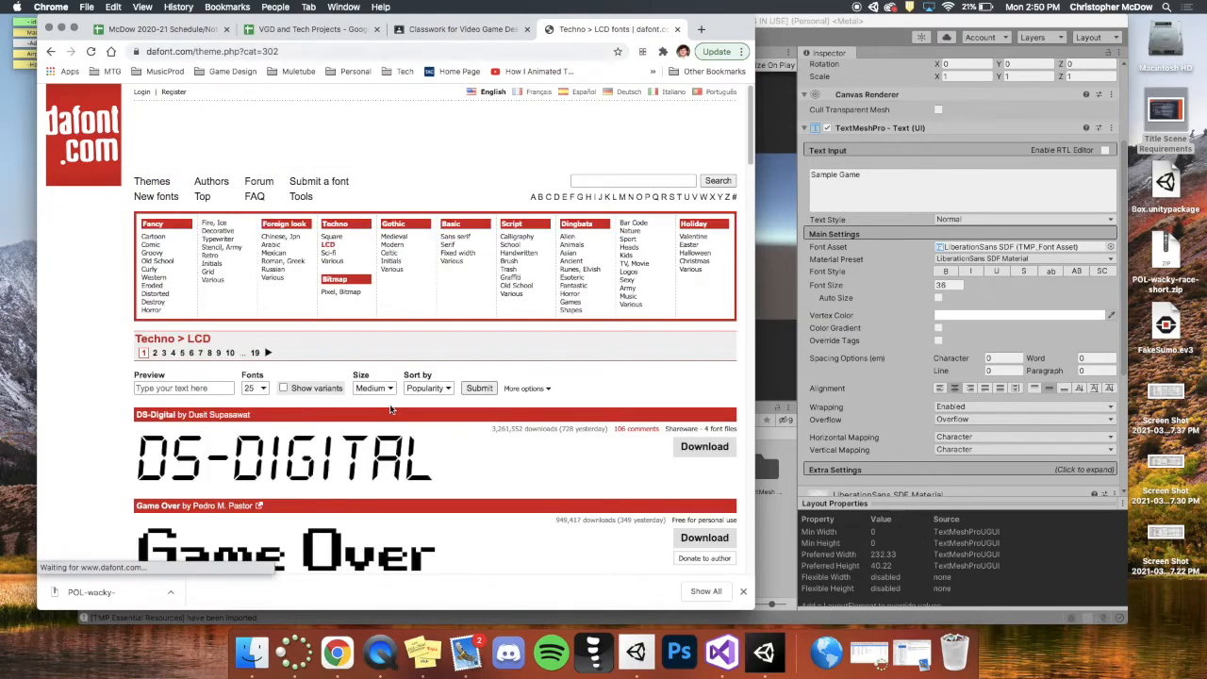
scroll(412, 491, "down", 1)
scroll(412, 491, "down", 1)
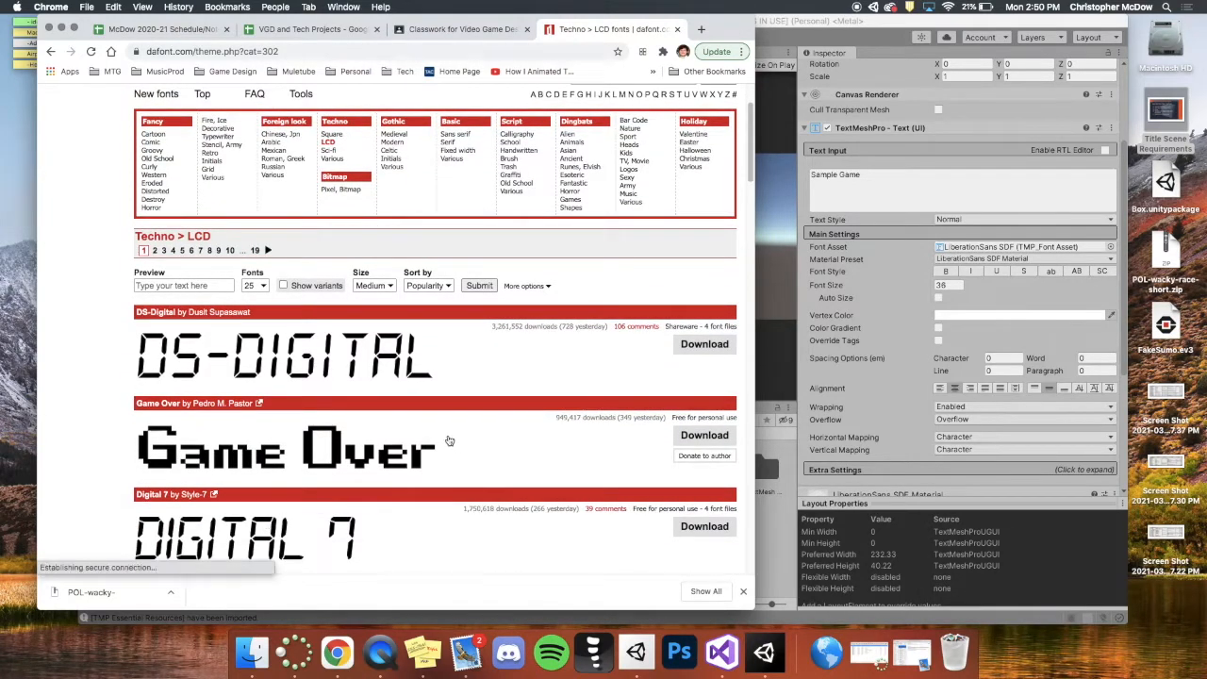
left_click(703, 436)
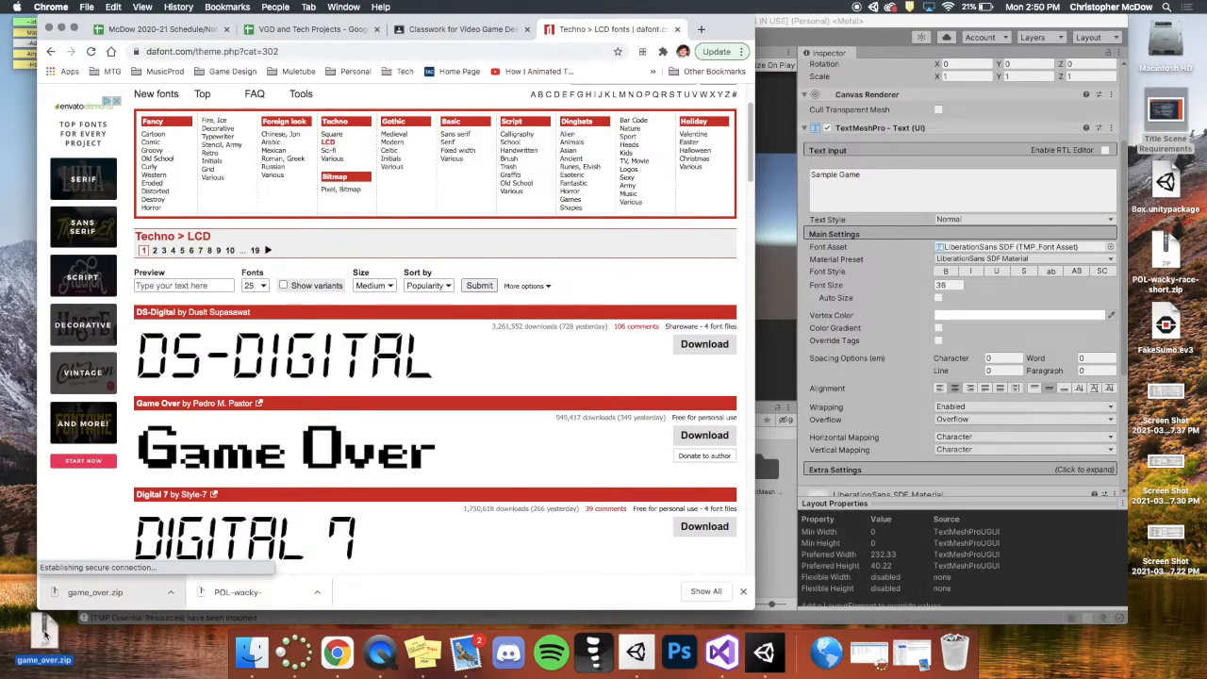
Extract game_over.zip on the desktop, and shift the Unity window aside and back to locate the game_over.ttf file.
double_click(1175, 108)
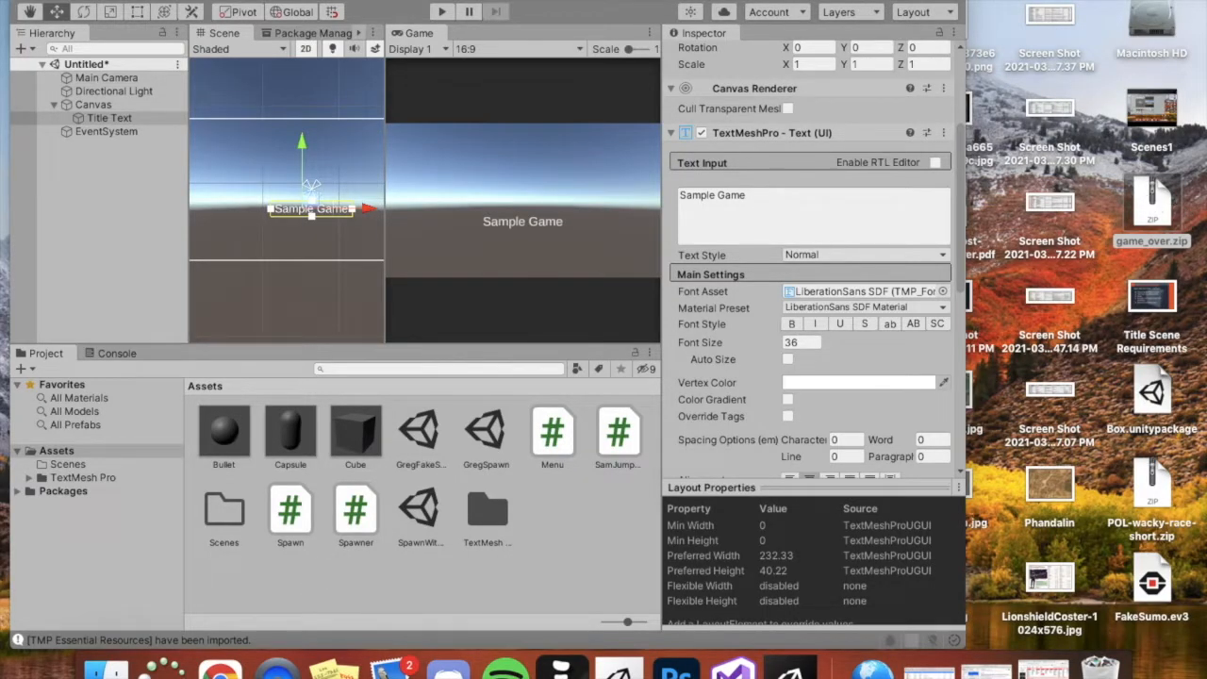
left_click_drag(846, 3, 273, 11)
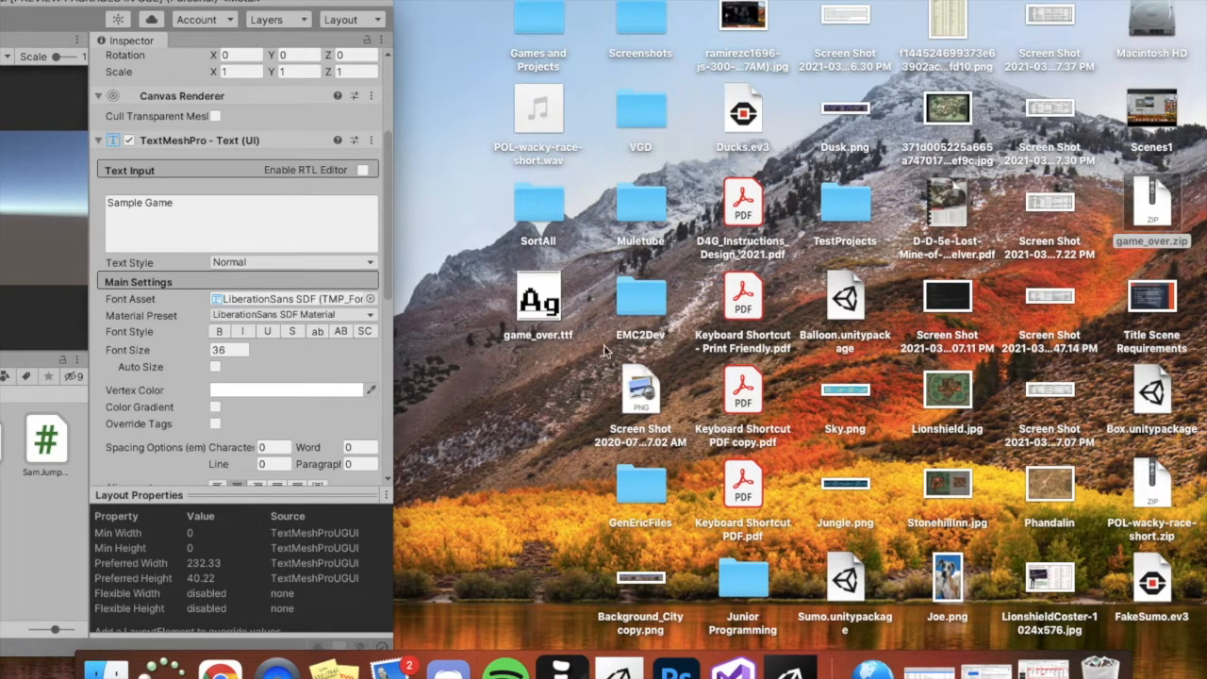
left_click_drag(212, 5, 753, 6)
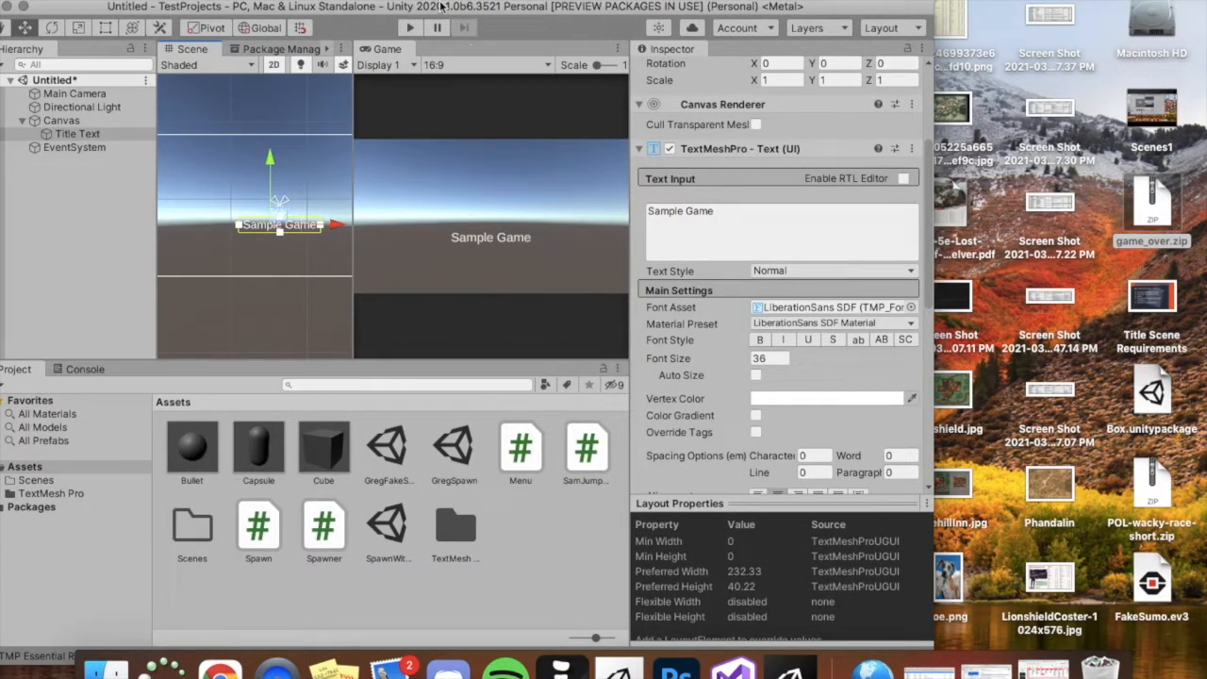
left_click_drag(441, 6, 532, 5)
Return to the Unity project, create a folder named Fonts in Assets, and open it.
left_click(79, 385)
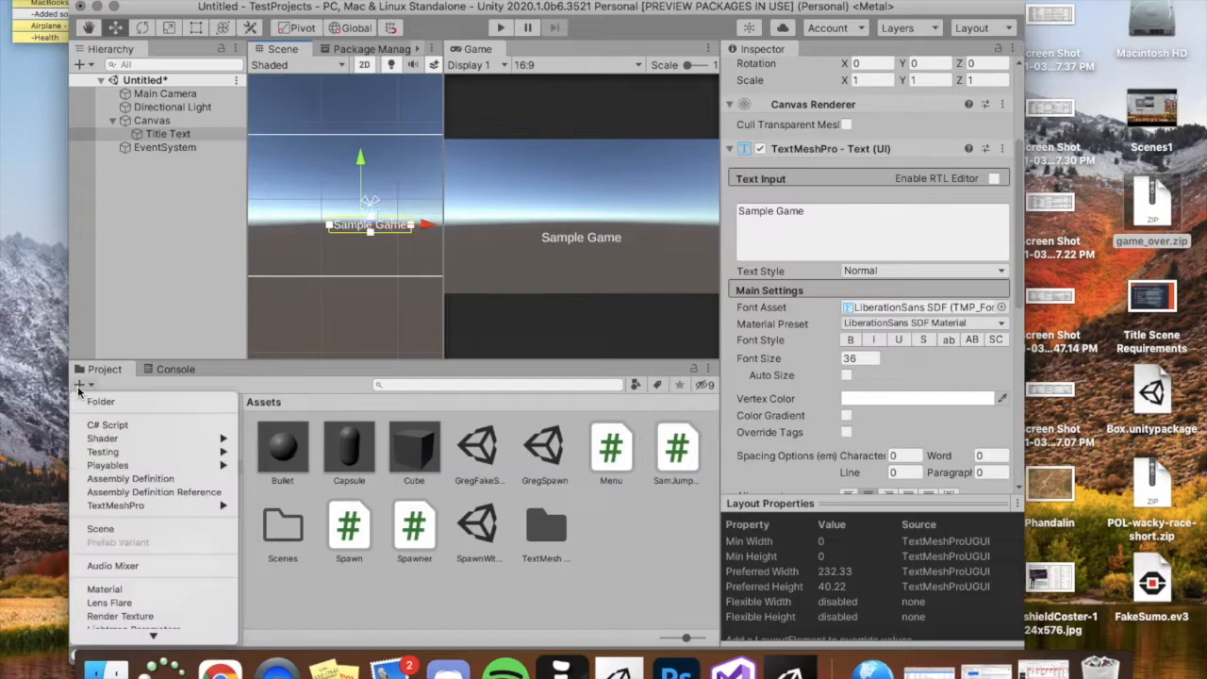
left_click(100, 402)
type("Fonts")
key("Return")
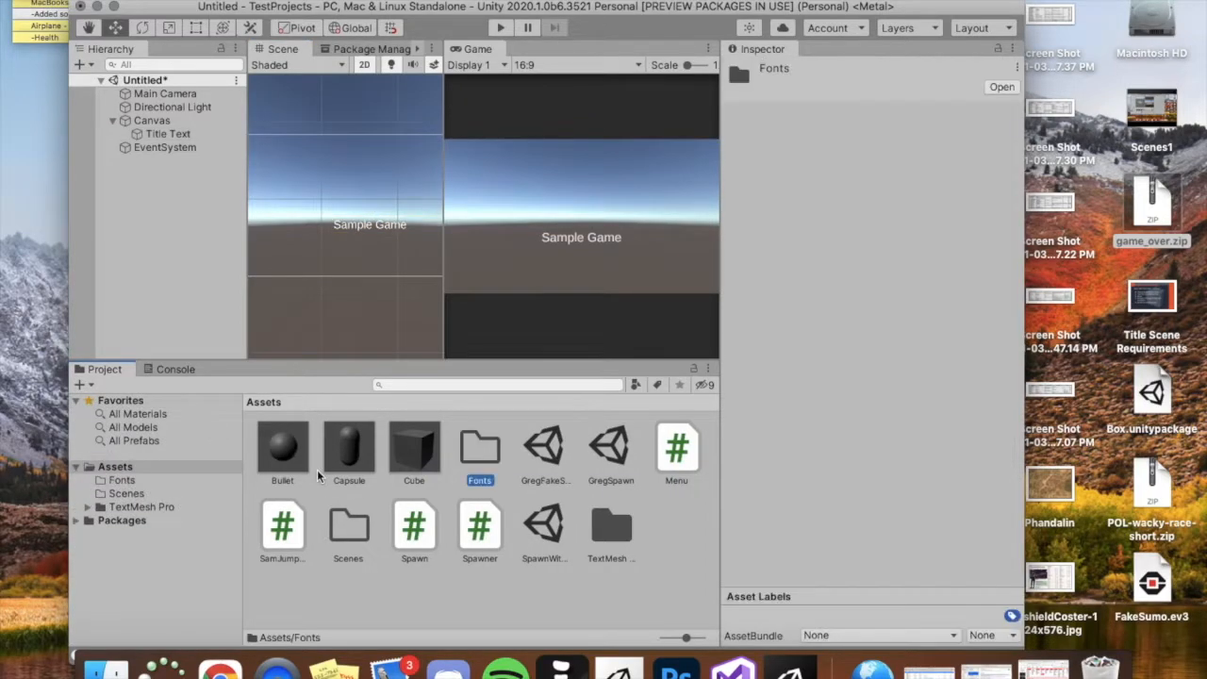
double_click(480, 453)
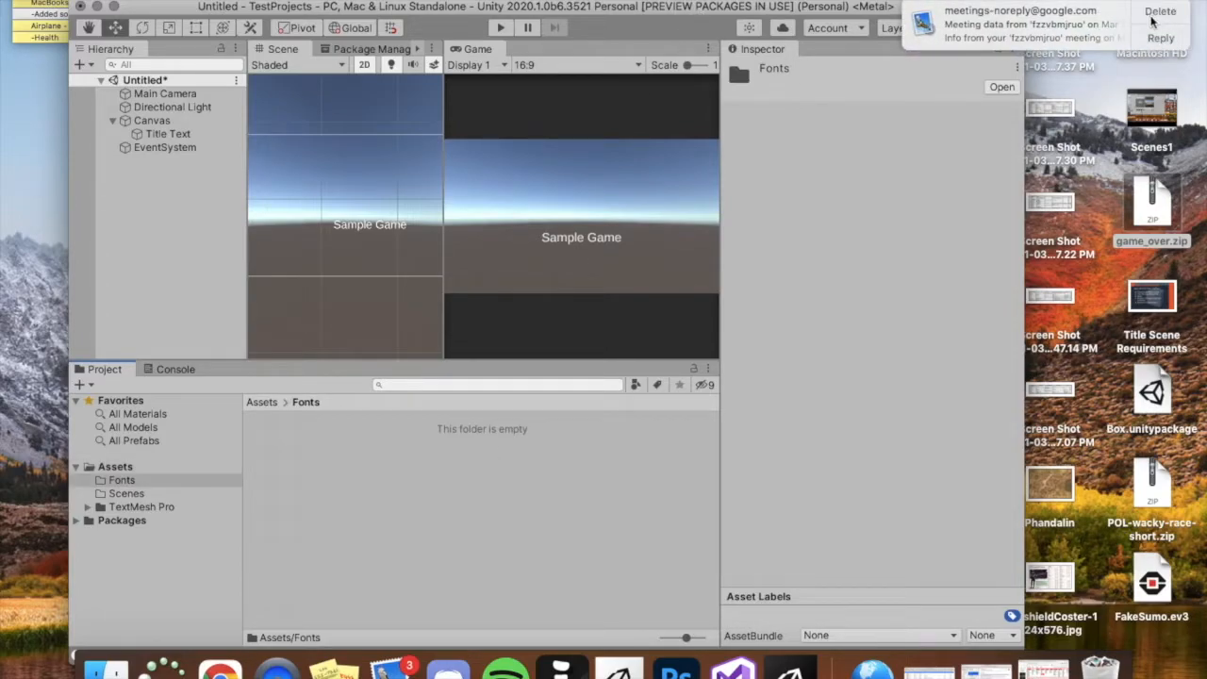
Dismiss the mail notification and import game_over.ttf from the desktop into the Fonts folder.
left_click(1156, 14)
left_click_drag(920, 10, 1205, 17)
left_click_drag(647, 13, 866, 2)
left_click_drag(537, 302, 842, 462)
left_click_drag(905, 5, 415, 11)
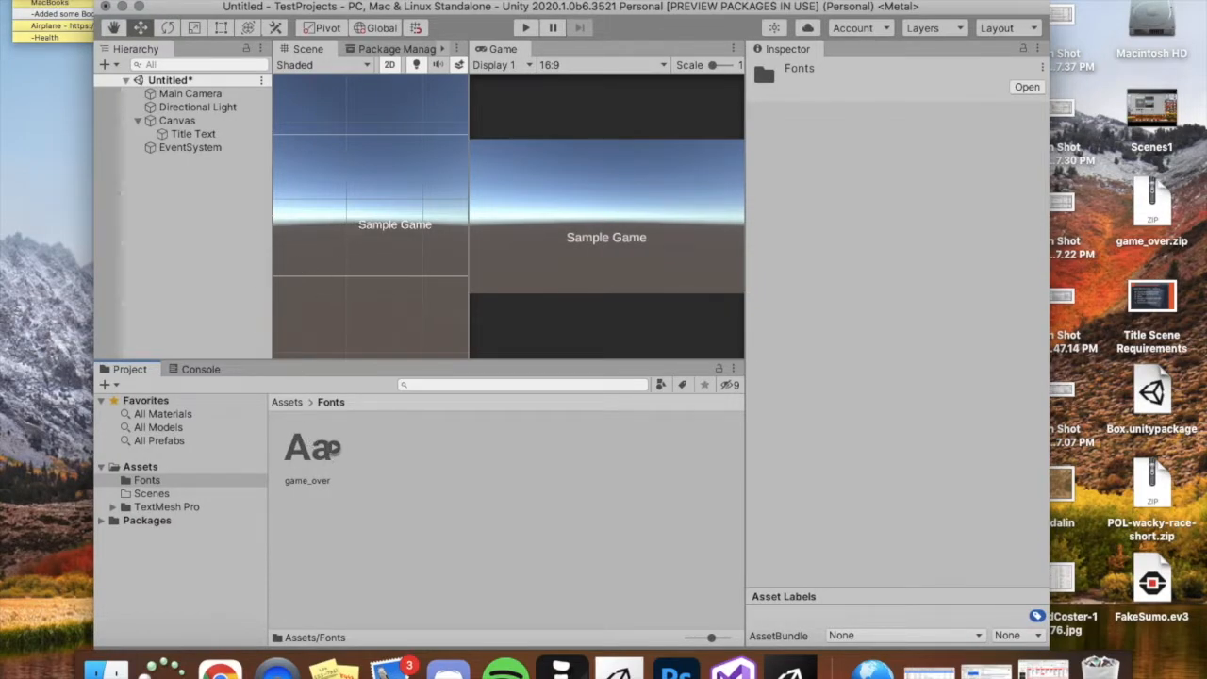
Generate a font atlas from game_over with the Font Asset Creator and save it as game_over SDF in the Fonts folder.
left_click(395, 1)
mouse_move(463, 200)
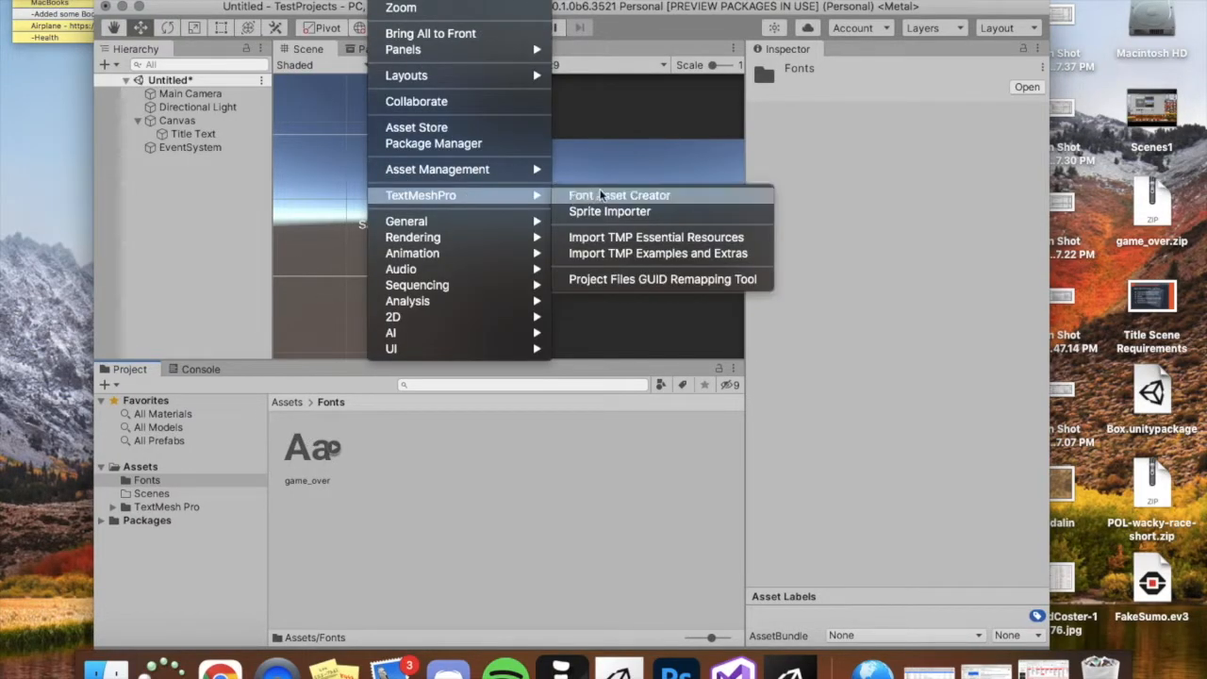
left_click(602, 196)
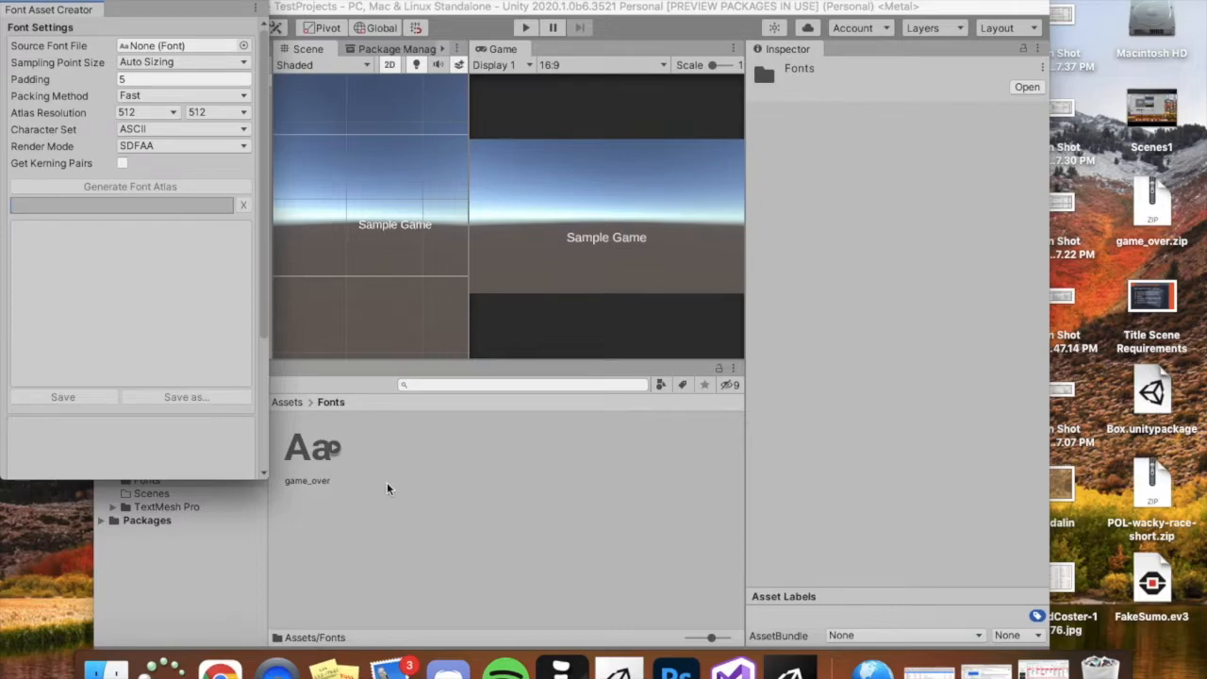
left_click_drag(311, 450, 171, 49)
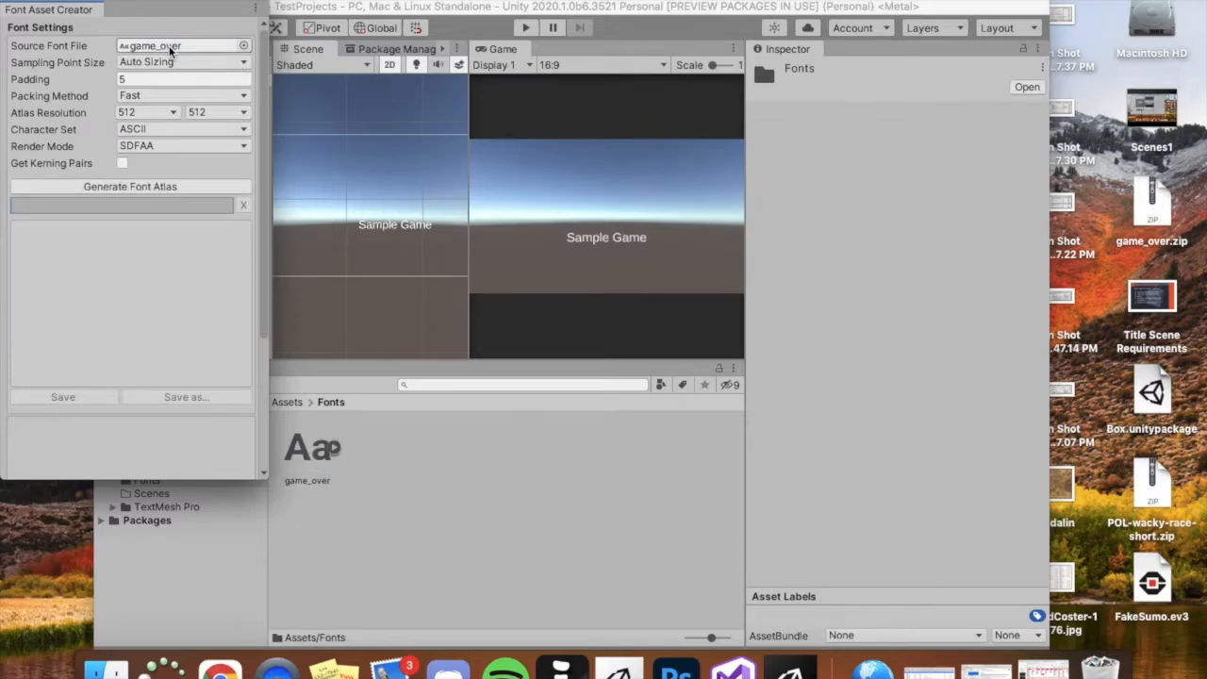
left_click(132, 187)
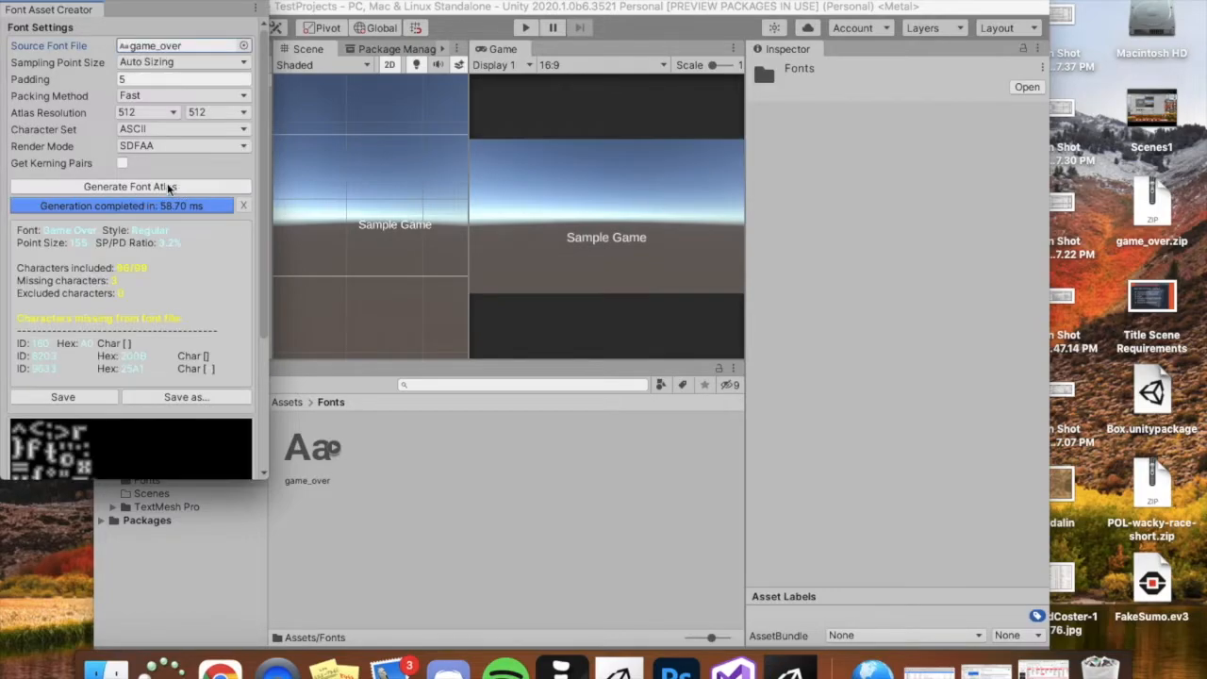
left_click(63, 397)
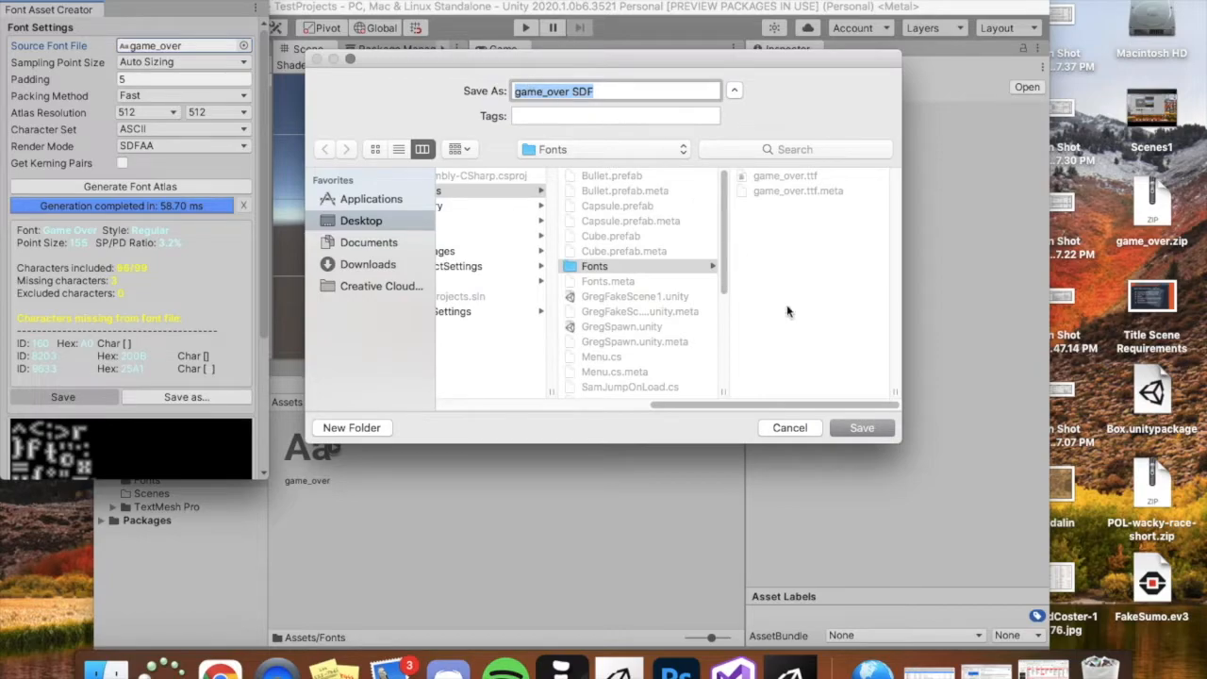
left_click(859, 427)
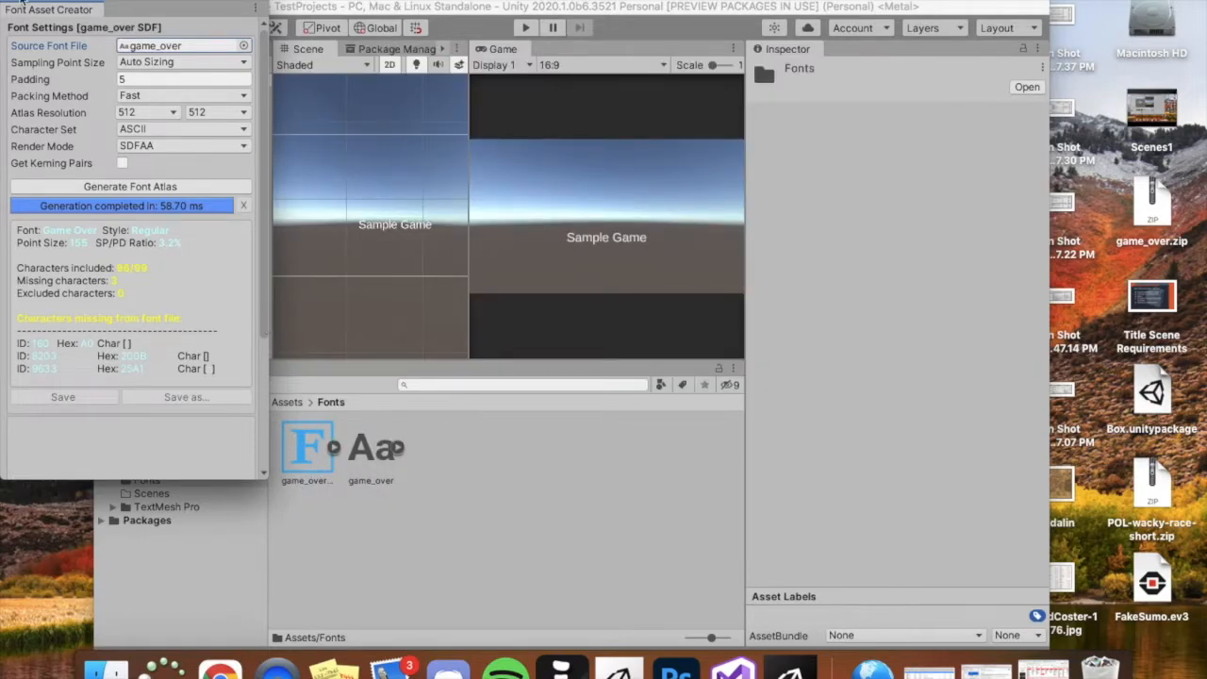
left_click(287, 454)
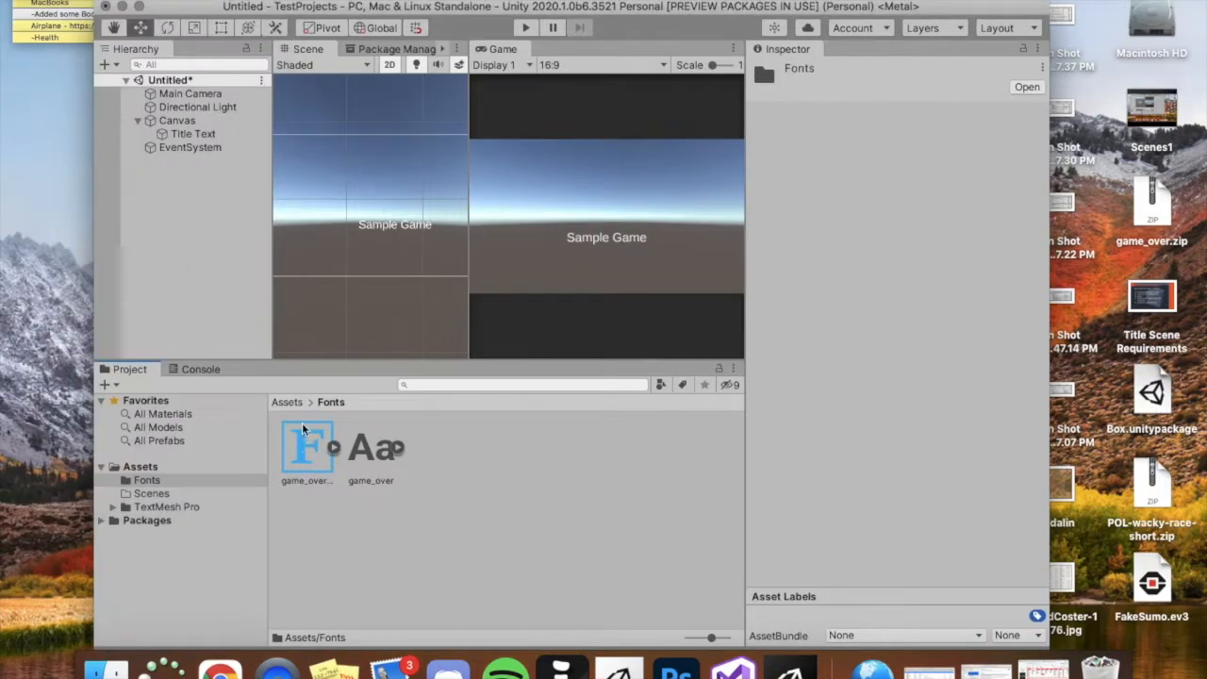
Assign the game_over SDF font asset to the Title Text object.
left_click(191, 135)
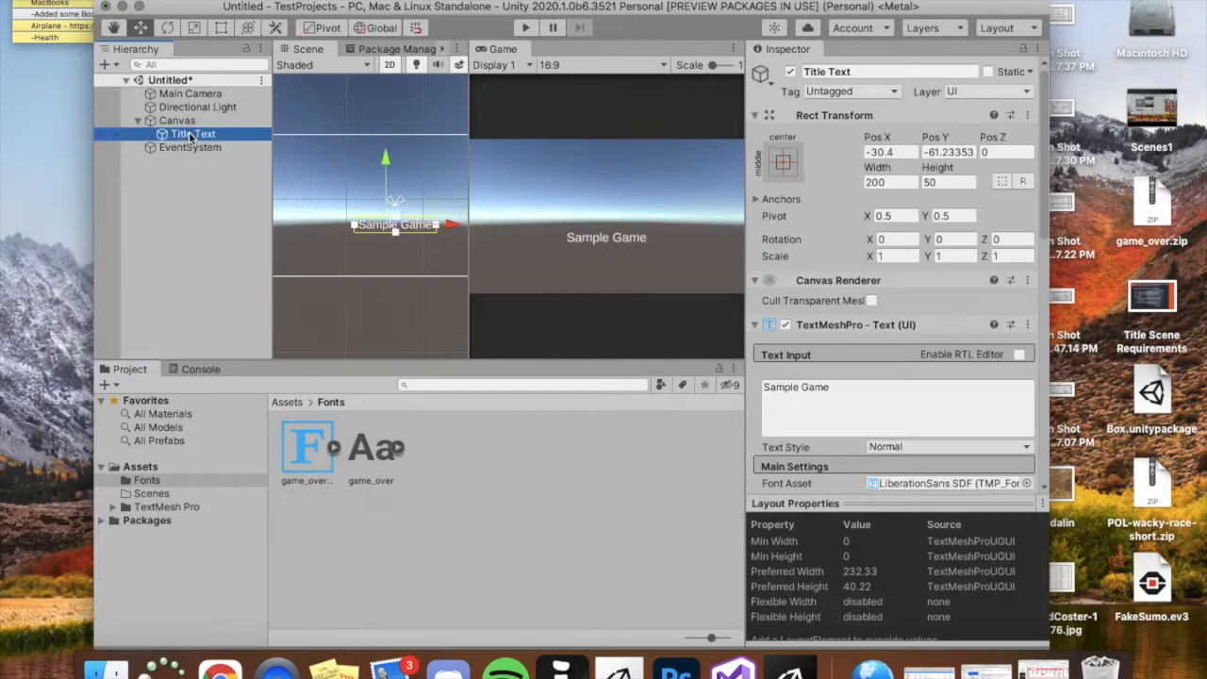
scroll(914, 328, "down", 3)
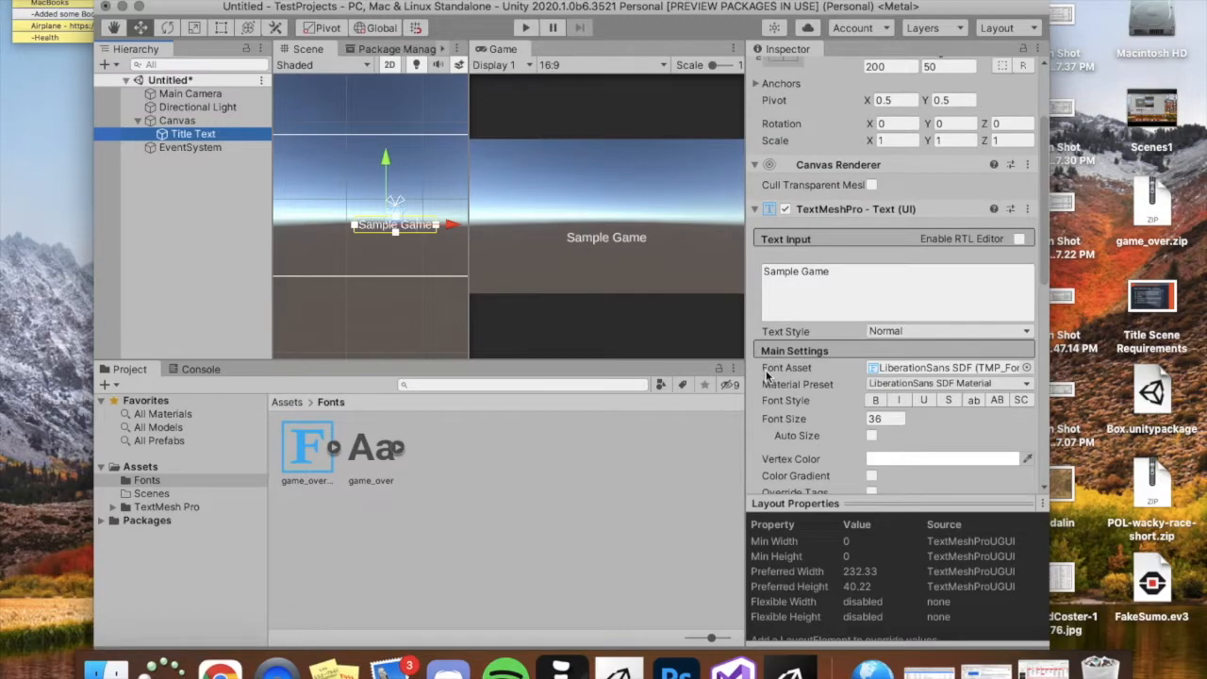
left_click_drag(306, 448, 927, 371)
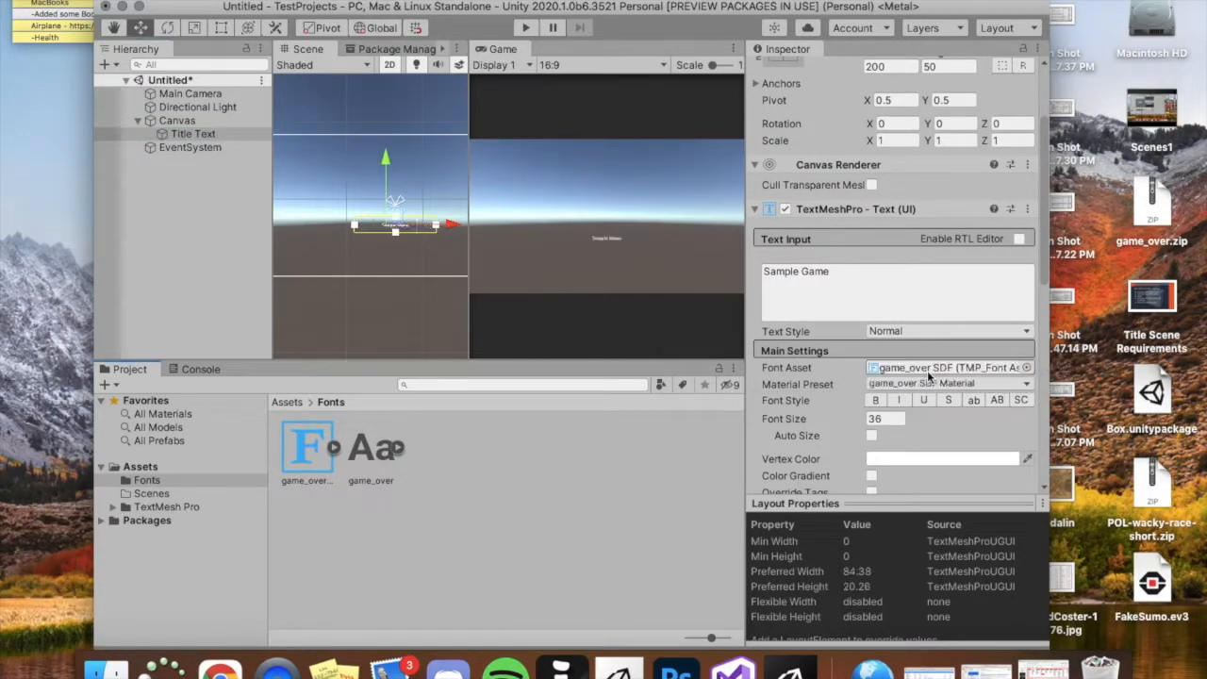
Enlarge the title's font size to about 137 and move Title Text higher on the canvas.
double_click(188, 135)
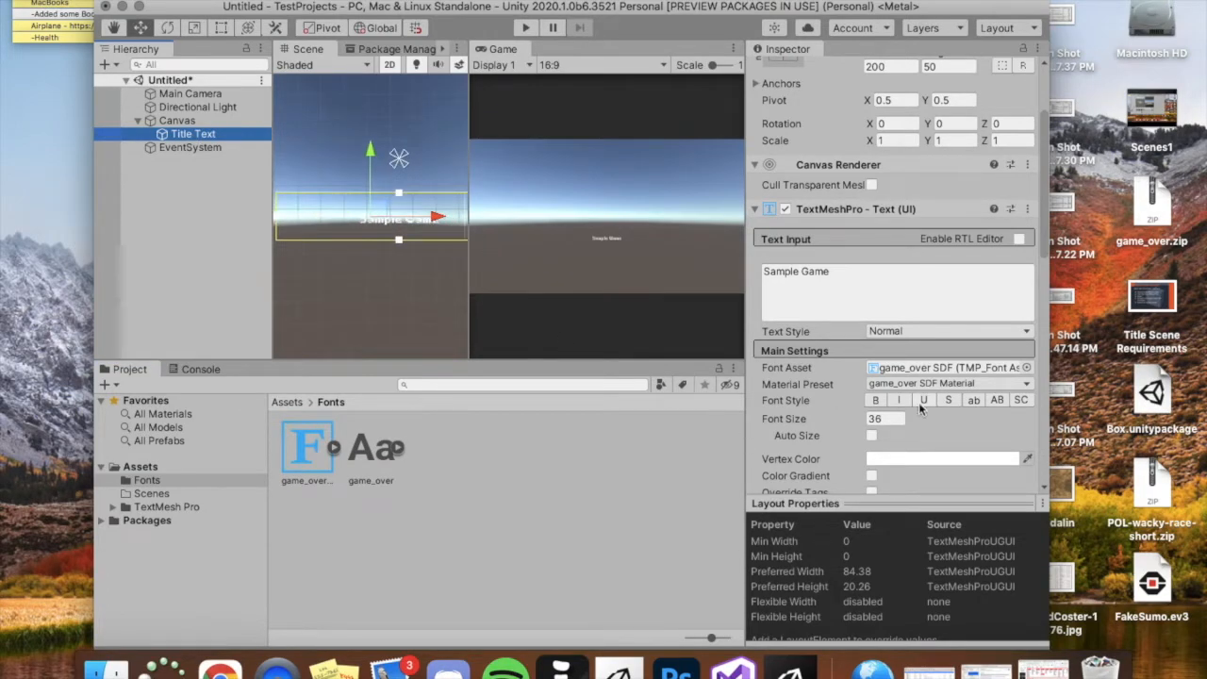
left_click_drag(847, 418, 1206, 660)
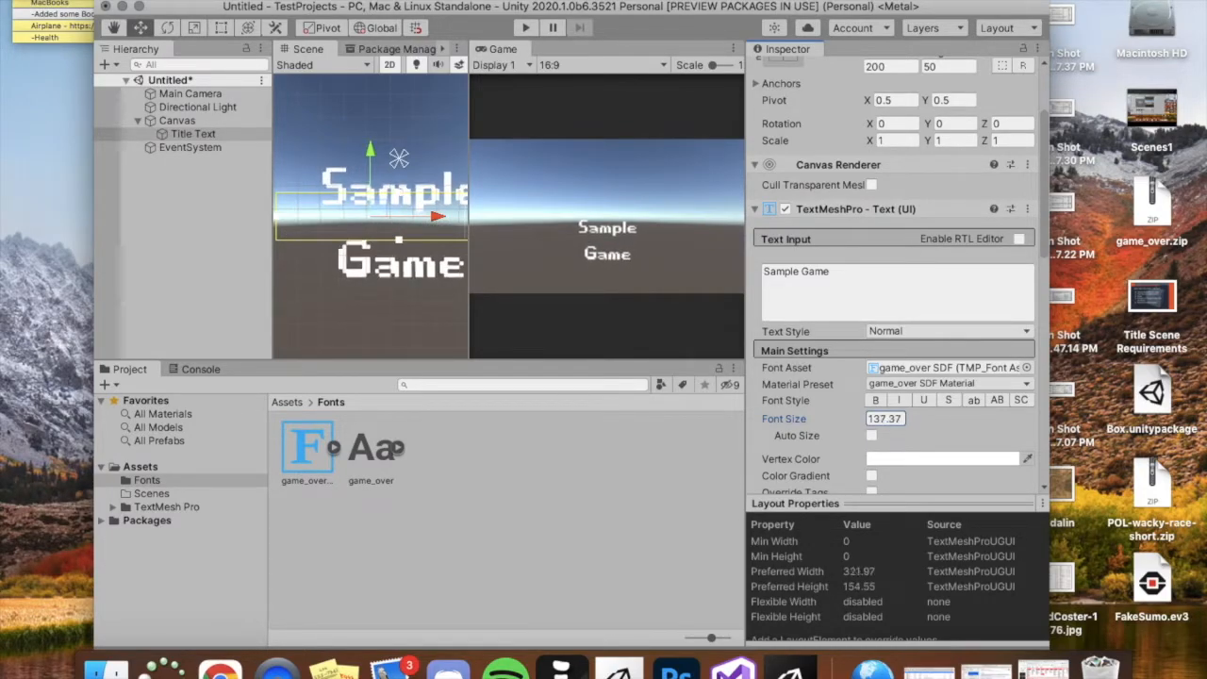
left_click_drag(369, 150, 373, 76)
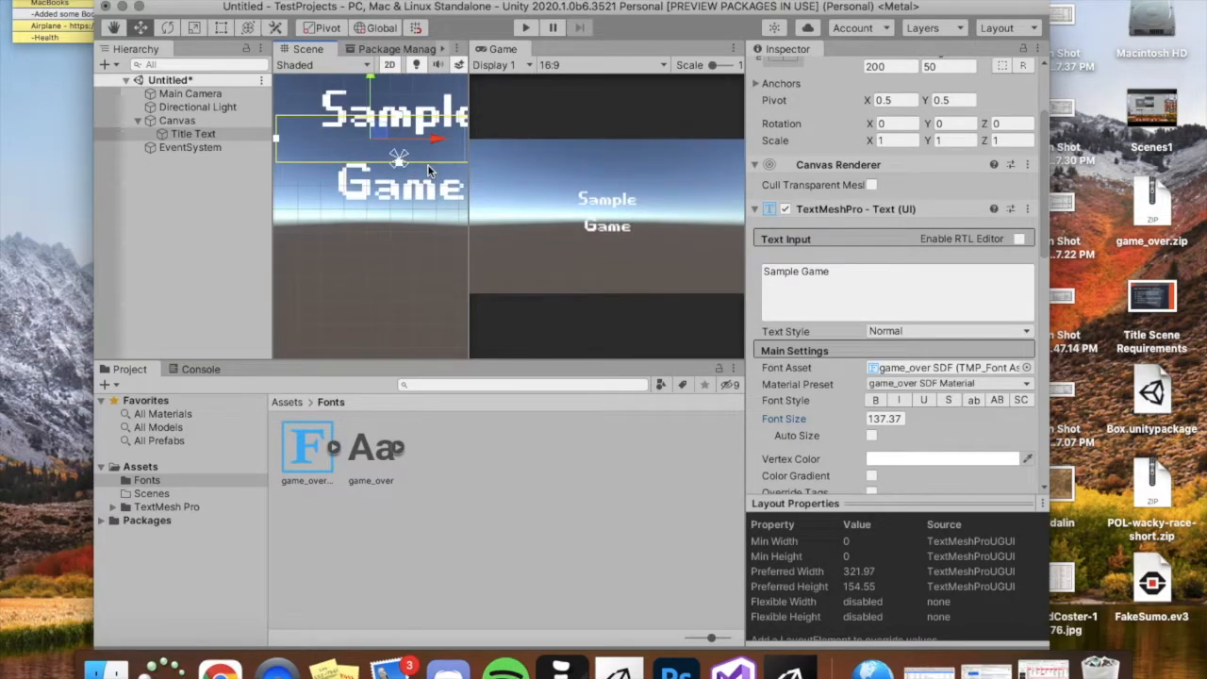
Add a UI Image to the Canvas and place it above Title Text in the hierarchy order.
left_click(177, 121)
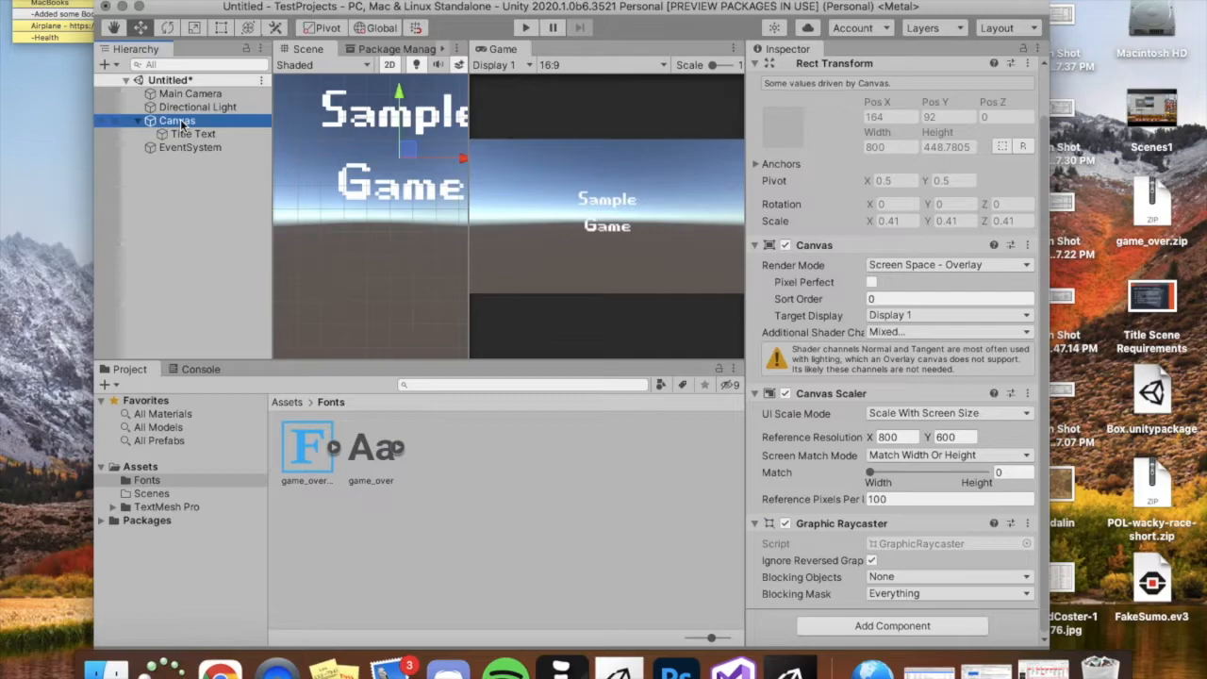
right_click(182, 124)
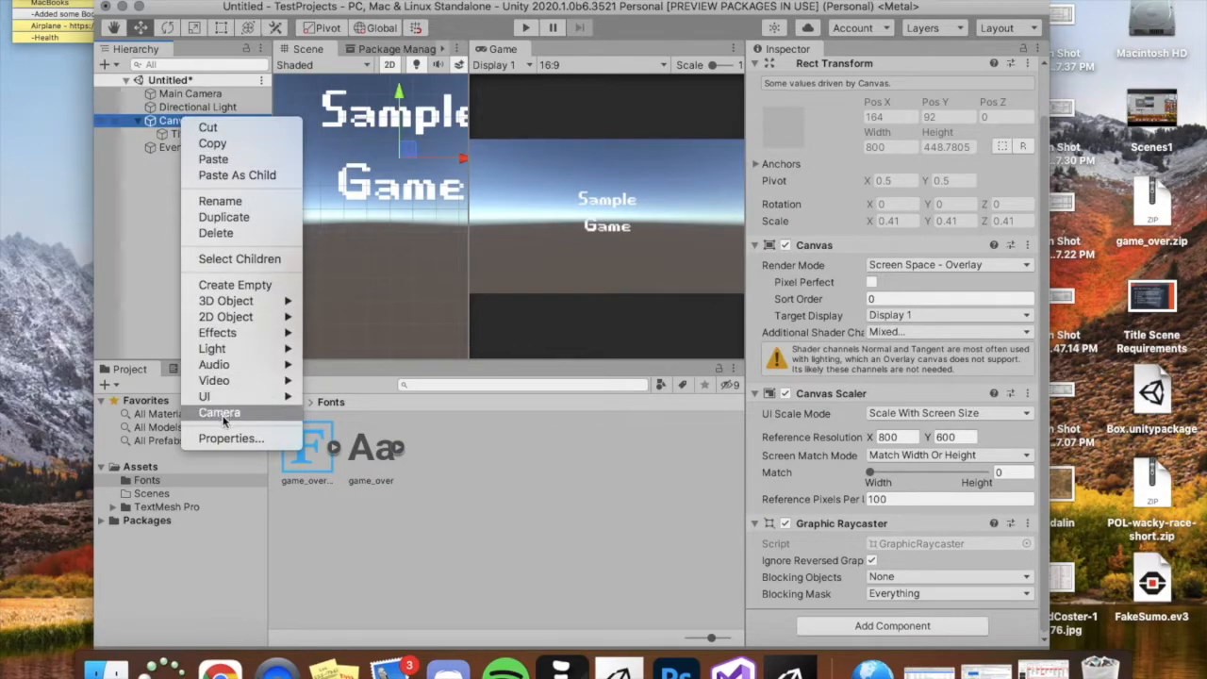
mouse_move(223, 399)
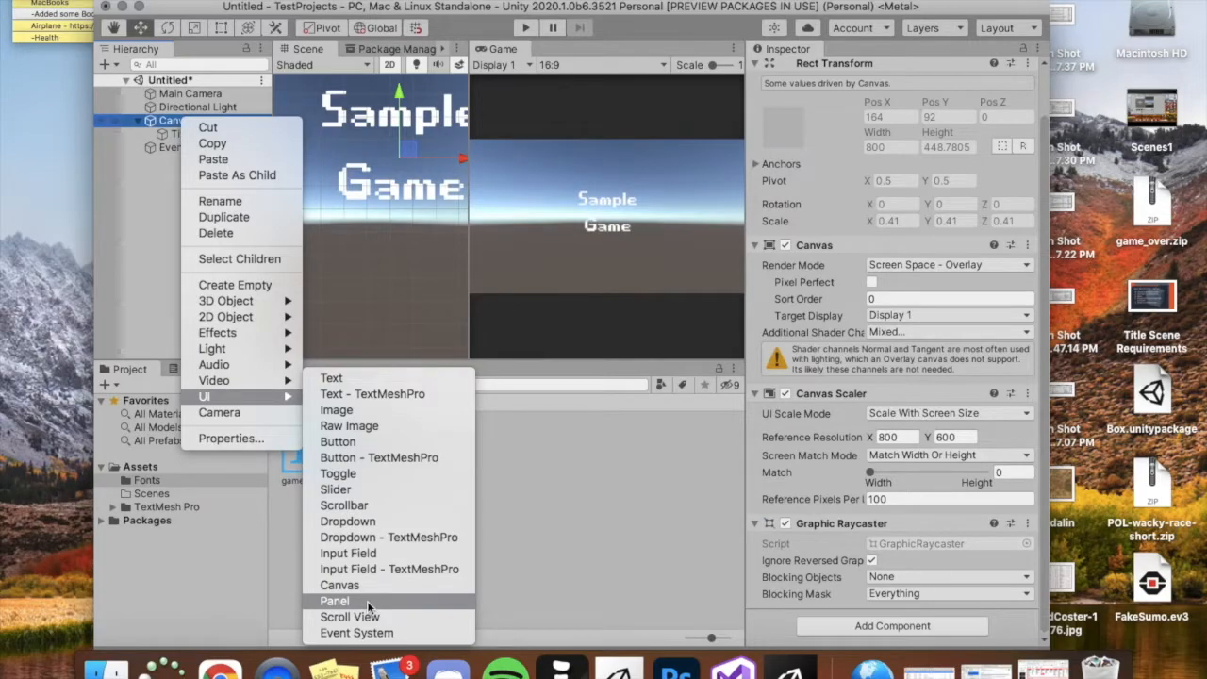
left_click(359, 415)
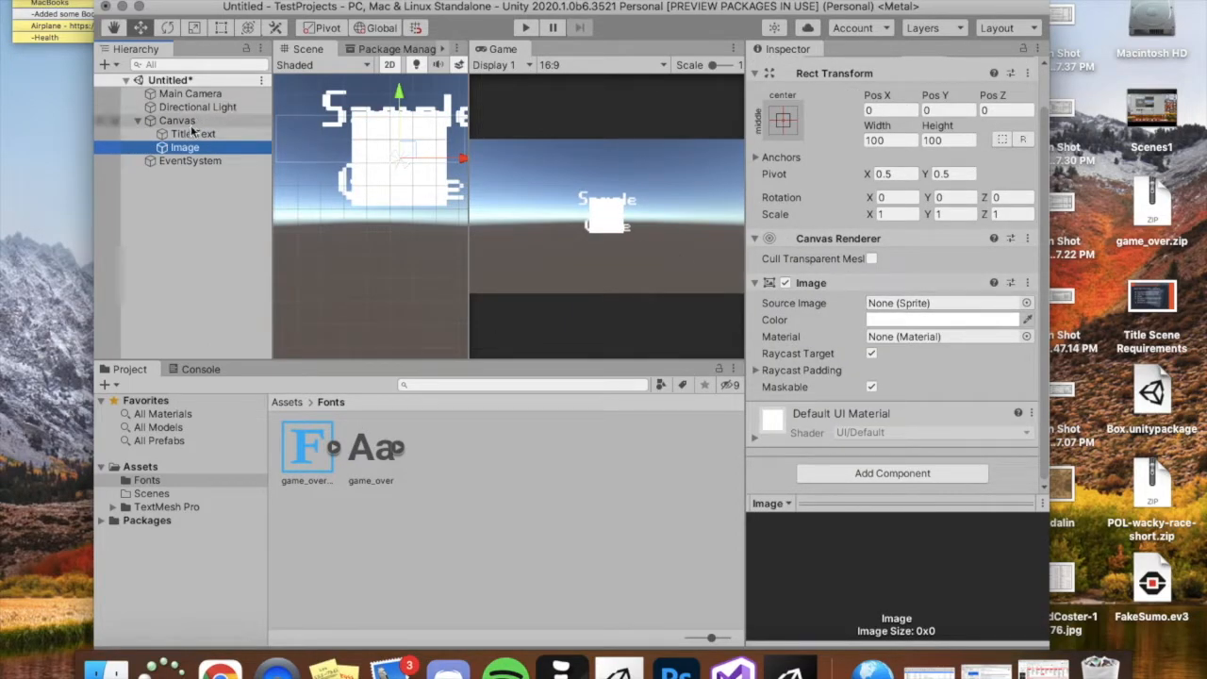
left_click_drag(184, 149, 181, 129)
Color the Image black and position it behind the title text at about Y -31.
left_click_drag(400, 90, 400, 195)
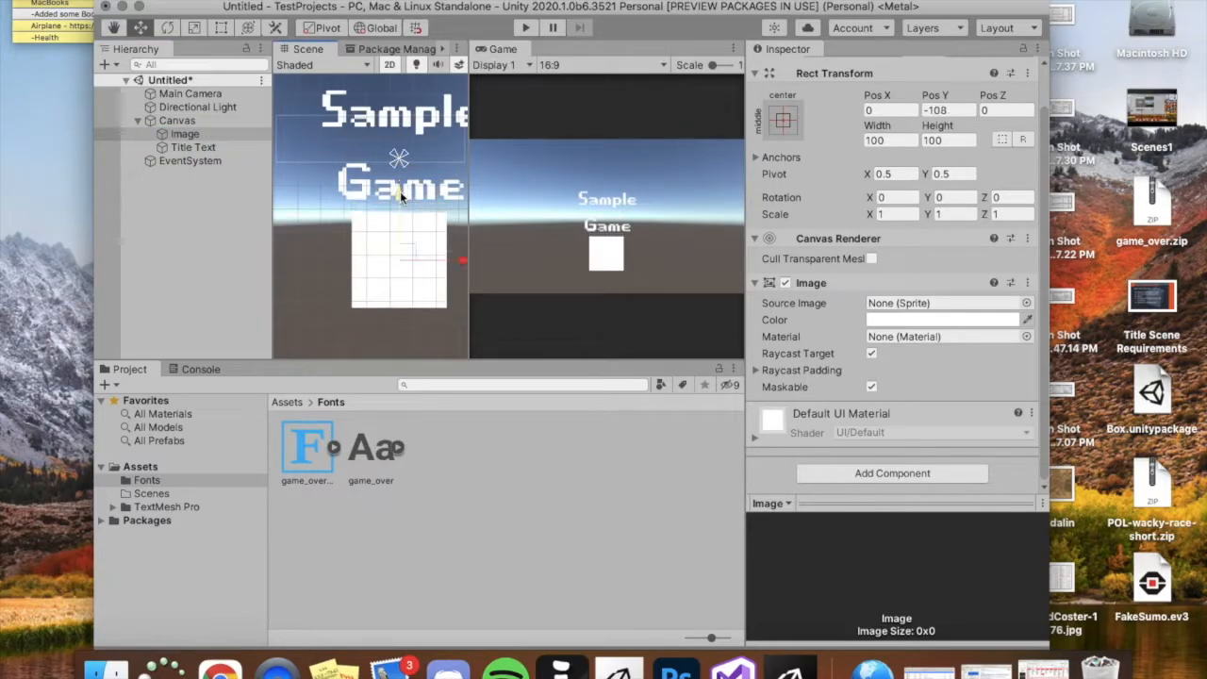
left_click(951, 322)
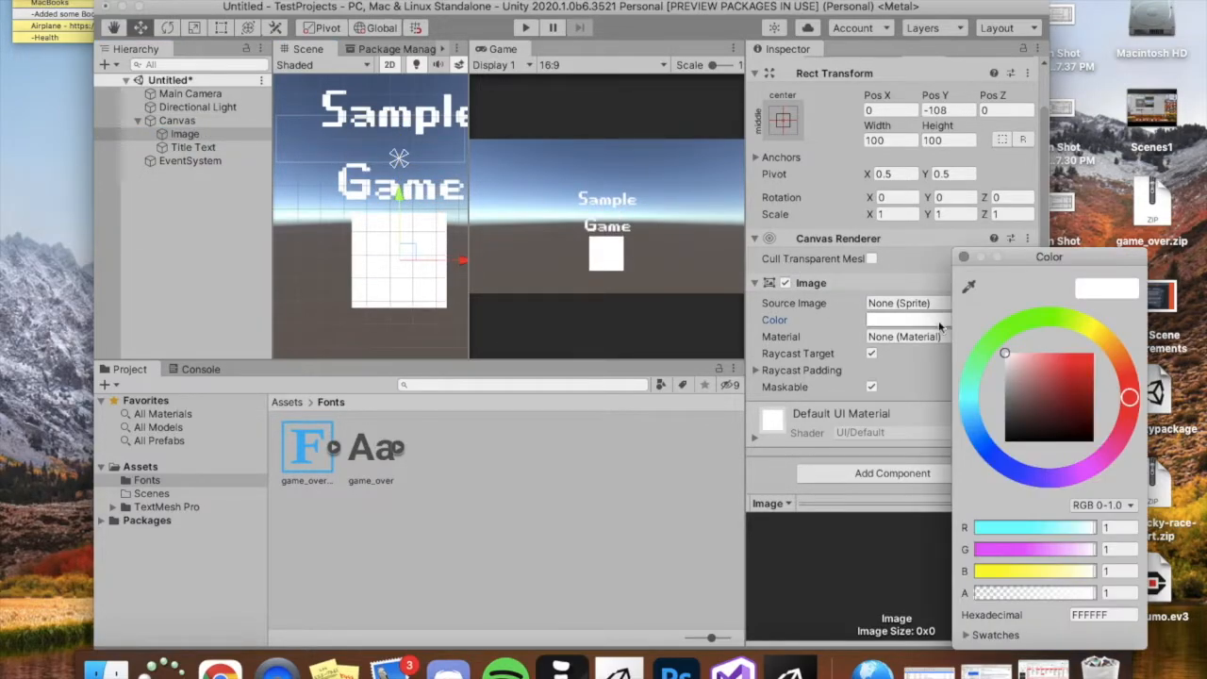
left_click_drag(1017, 397, 1019, 440)
left_click_drag(394, 195, 398, 125)
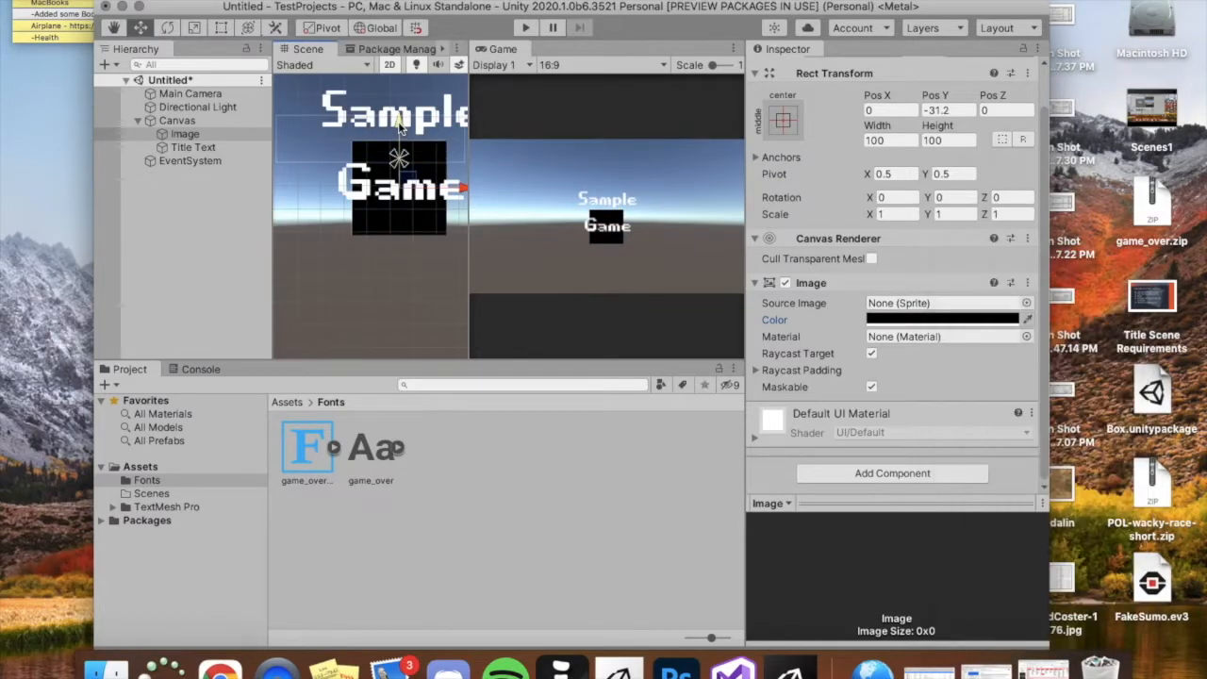
Switch to Chrome and search Google Images for "low poly ducks".
left_click(239, 667)
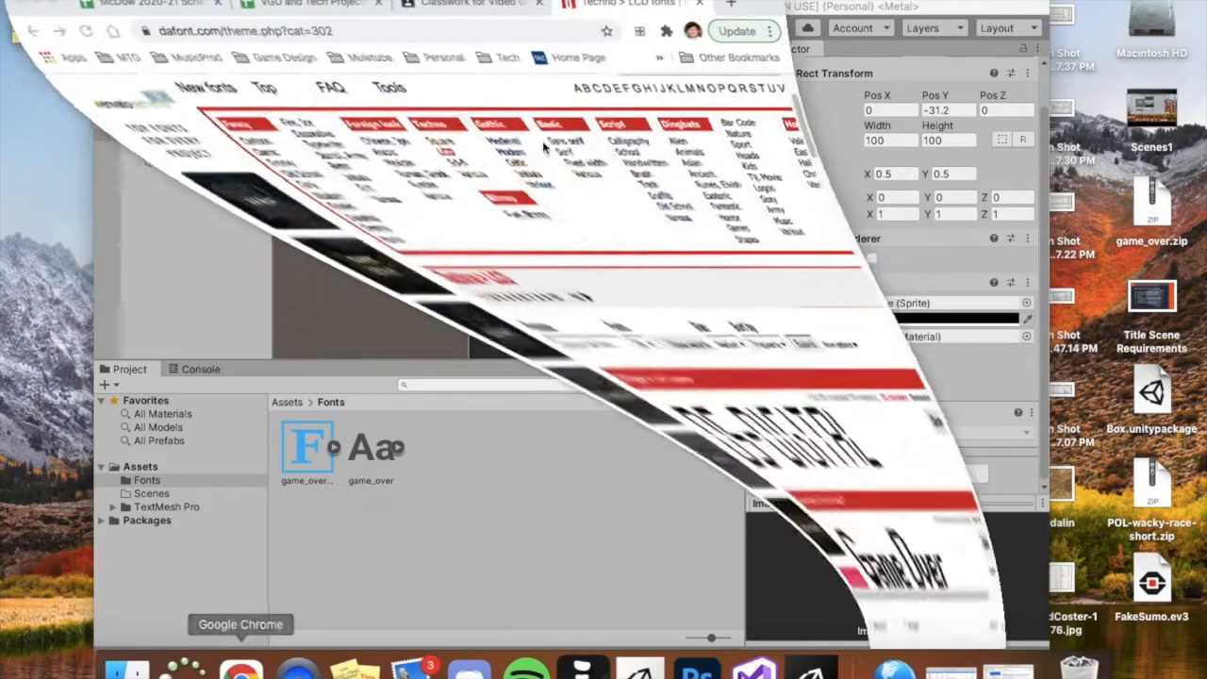
left_click(506, 32)
key("BackSpace")
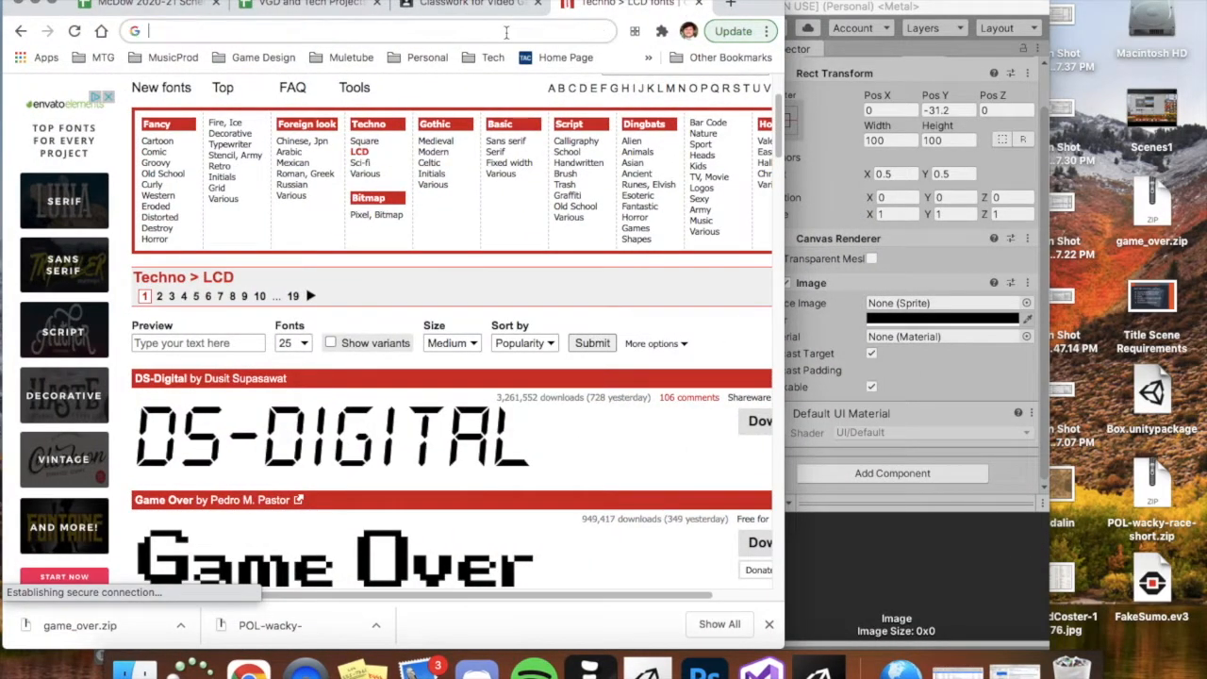
type("ducks")
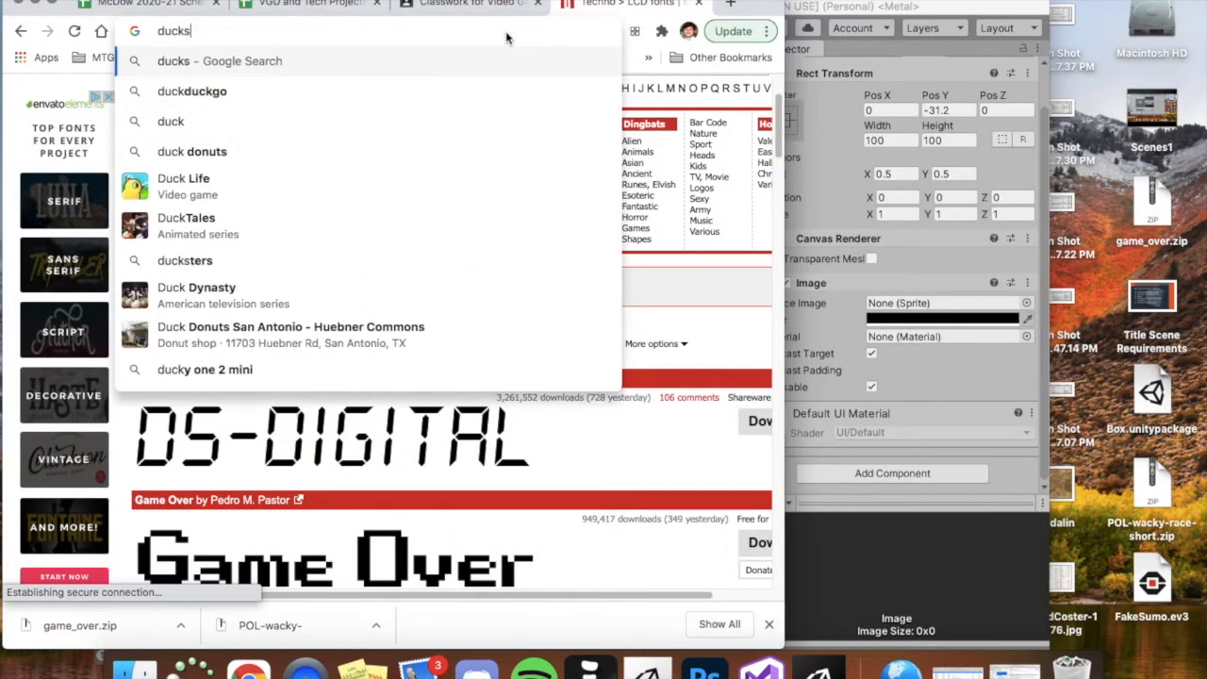
key("Return")
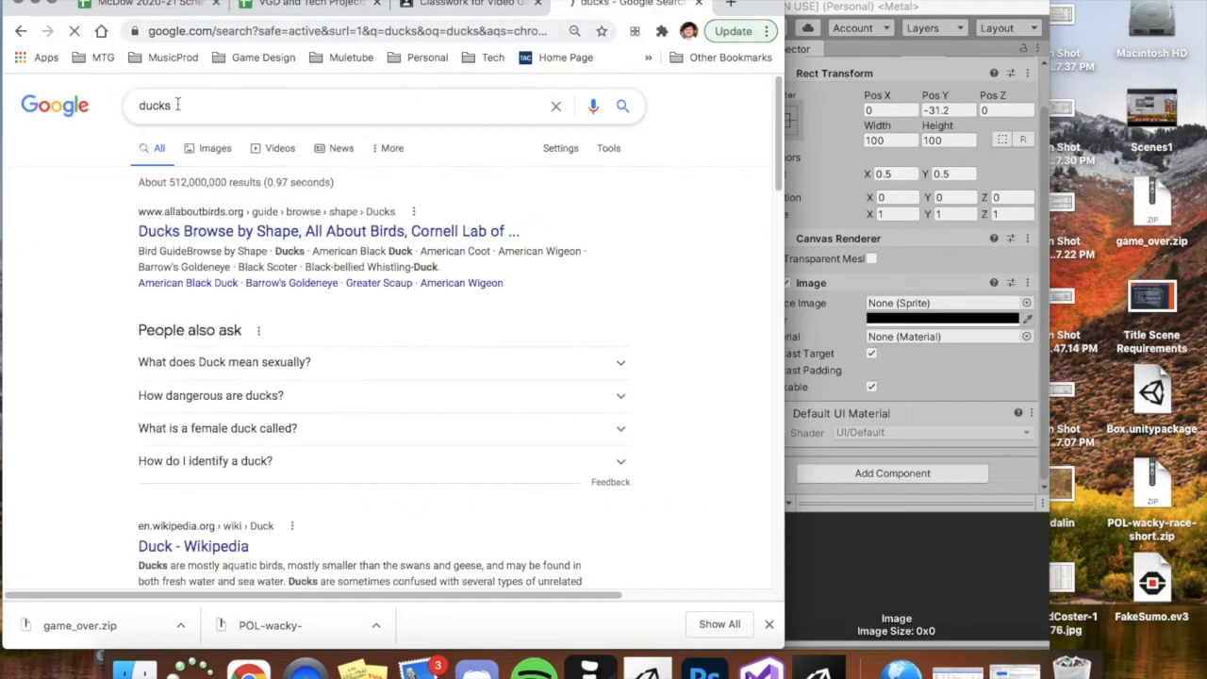
type("lo")
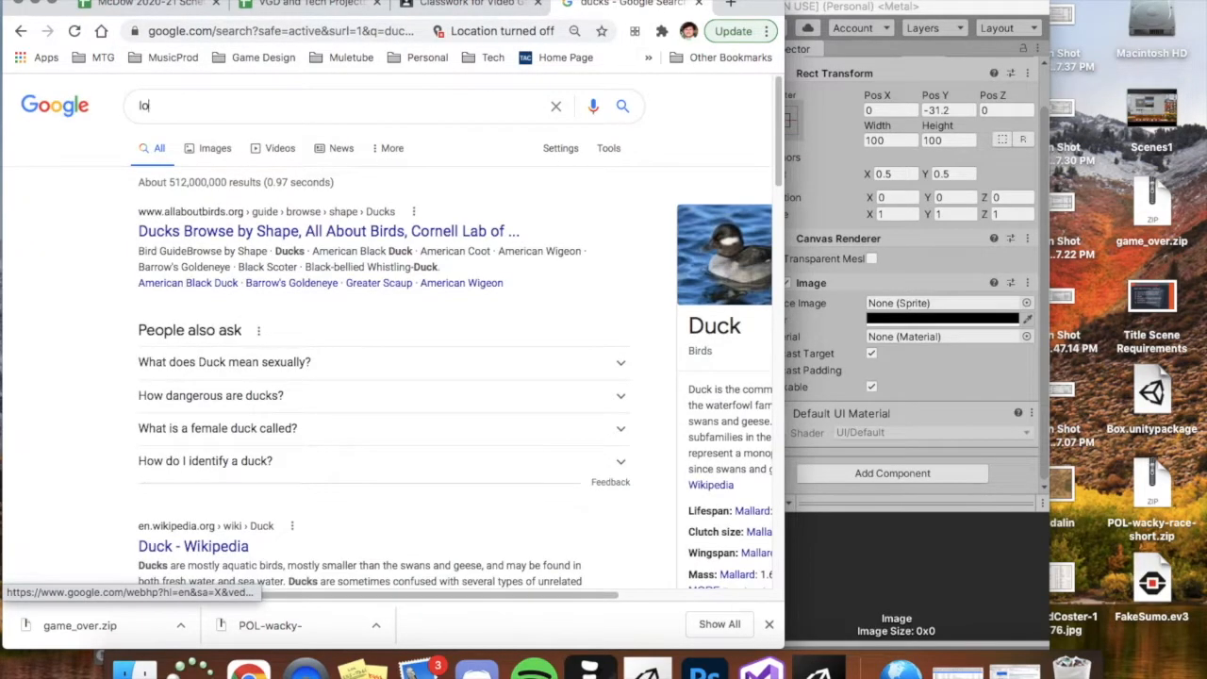
type("w poly ducks")
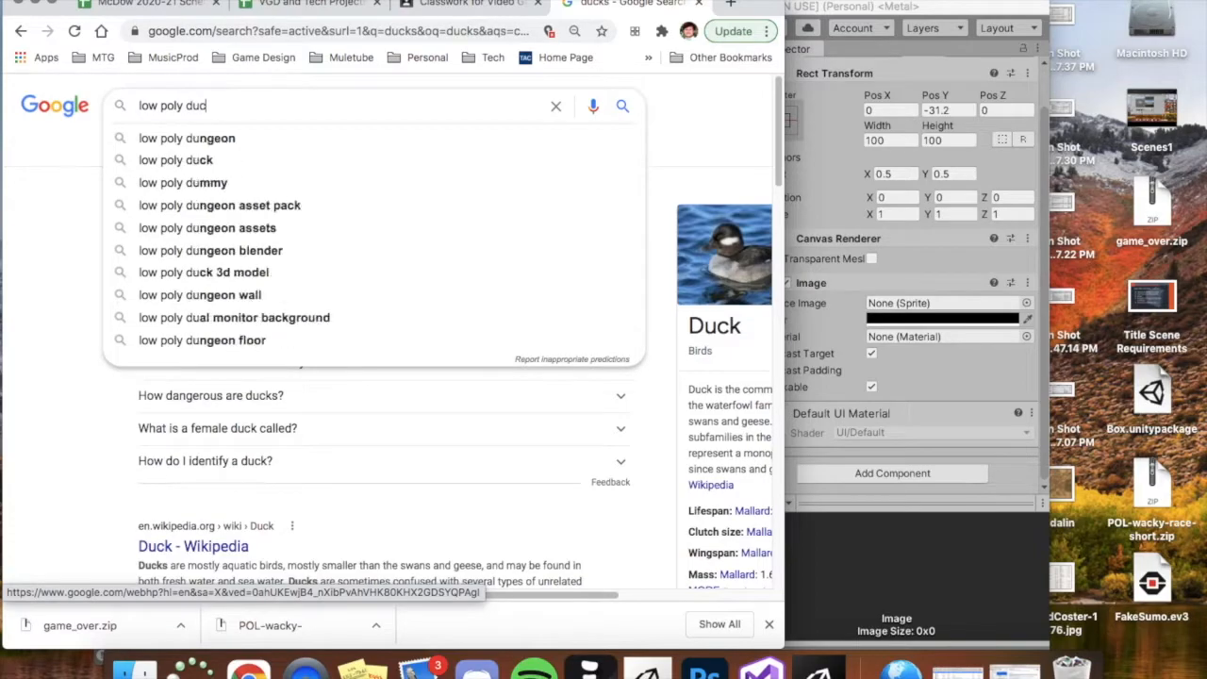
key("Return")
left_click(211, 151)
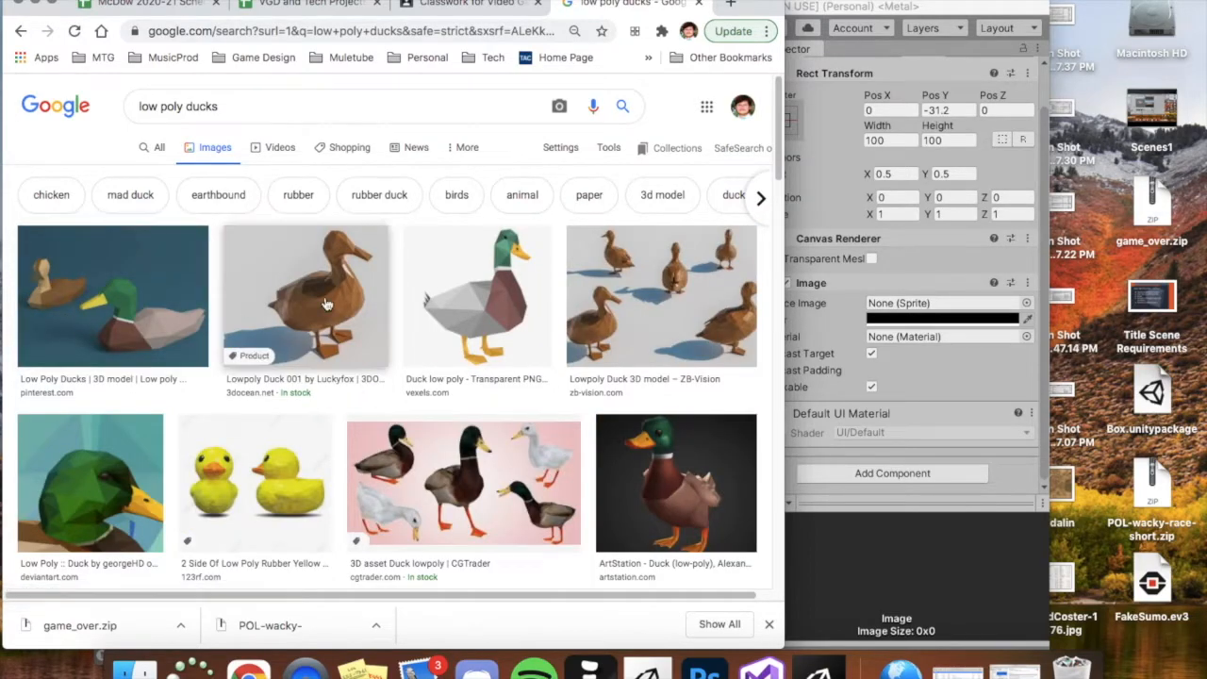
Save the Pinterest Low Poly Ducks picture to the desktop and return to Unity.
left_click(111, 282)
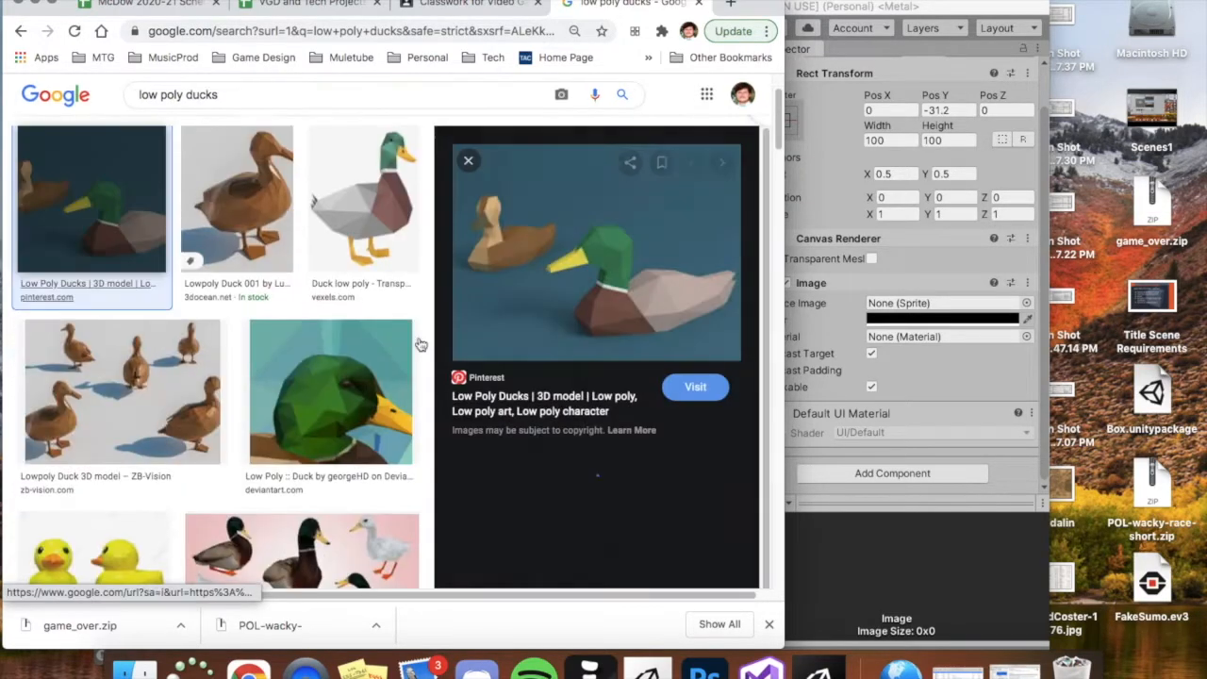
left_click_drag(604, 281, 1108, 453)
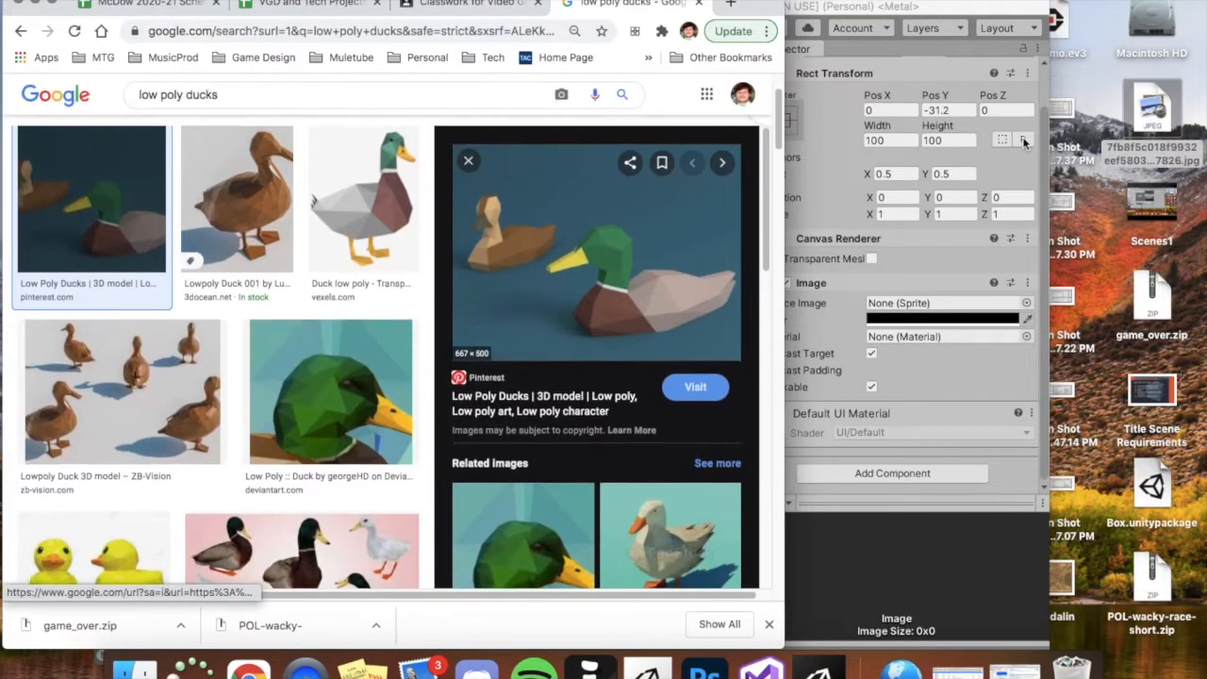
left_click(38, 5)
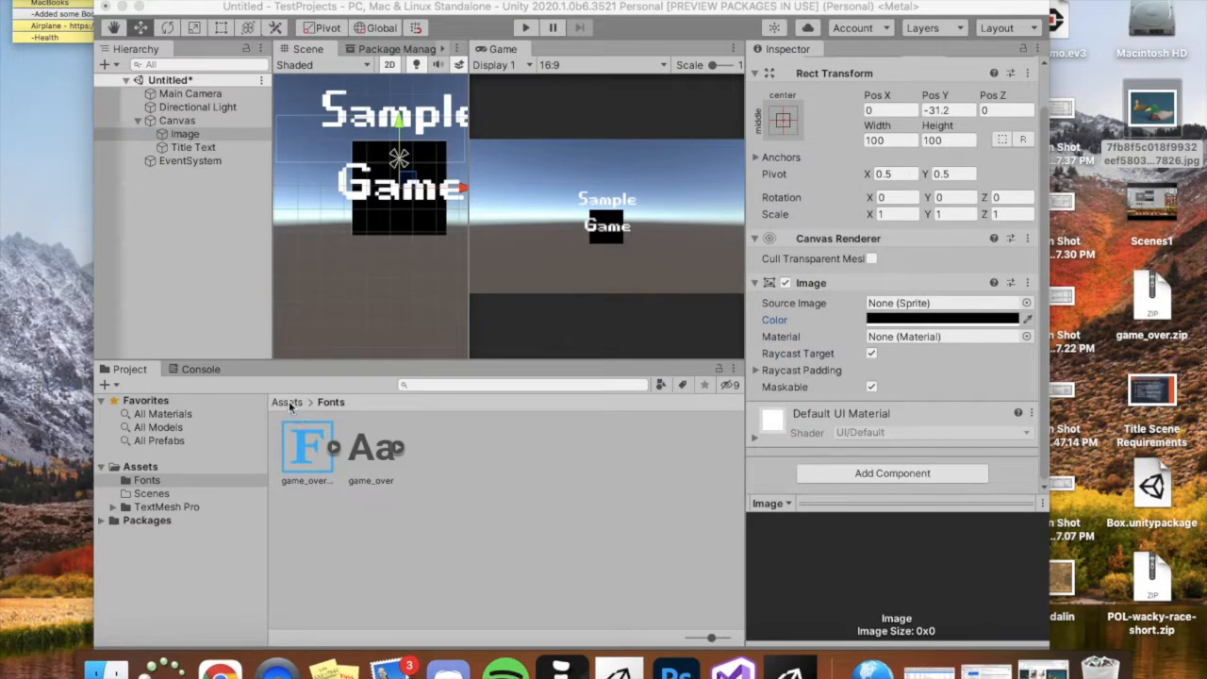
Create an Art folder in Assets and import the duck JPG from the desktop into it.
left_click(286, 402)
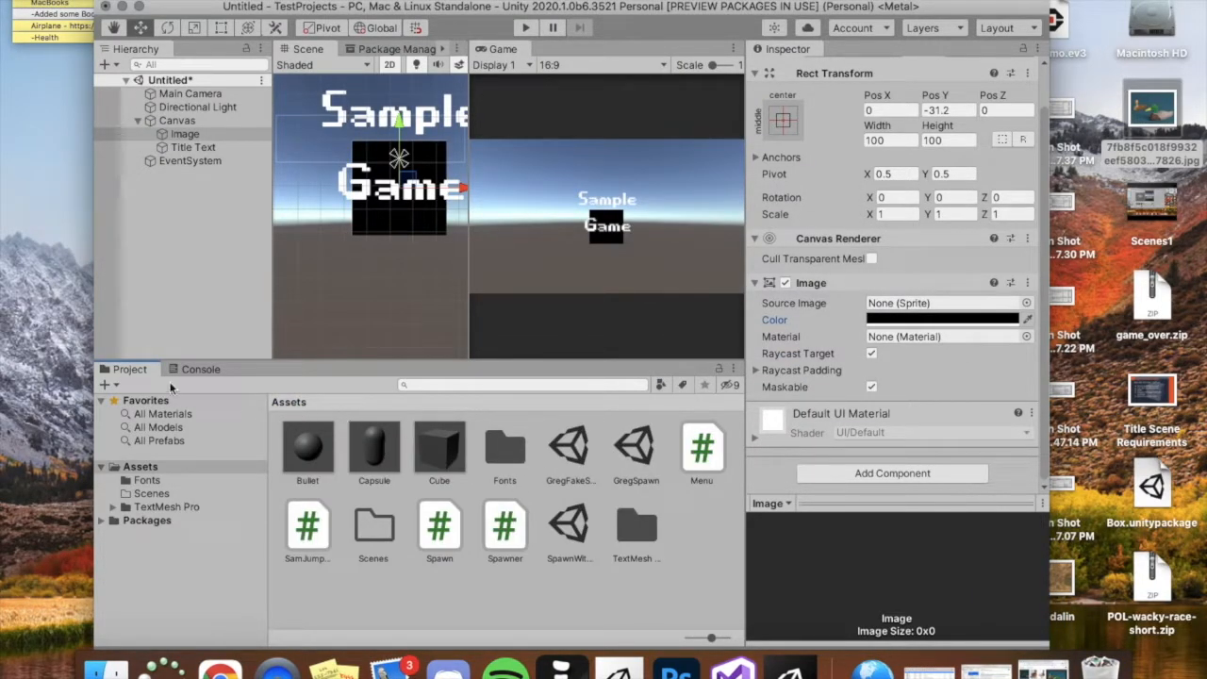
left_click(105, 385)
left_click(120, 401)
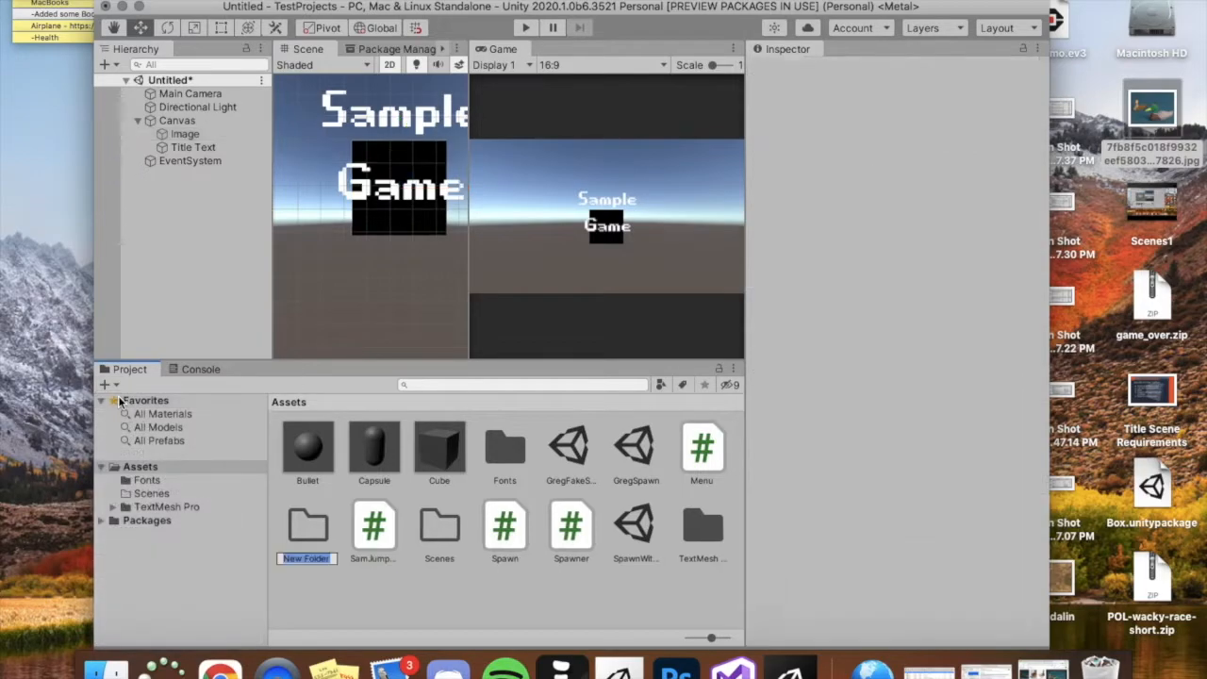
type("Art")
key("Return")
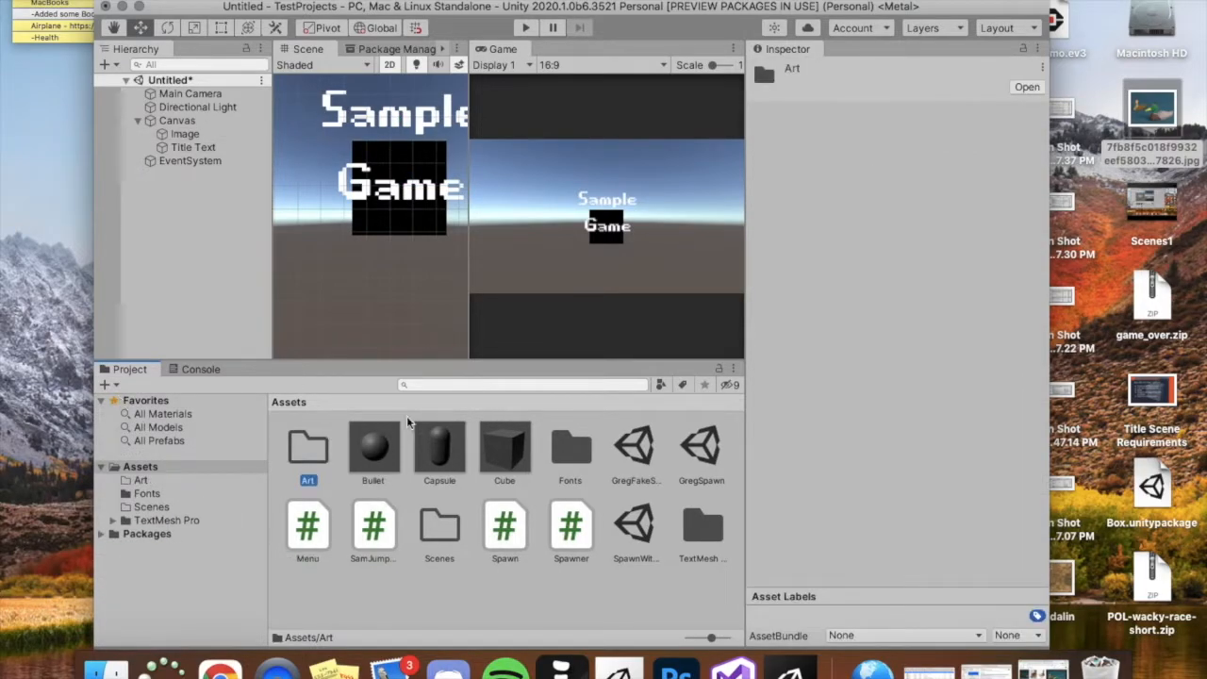
double_click(307, 447)
left_click_drag(1152, 108, 344, 482)
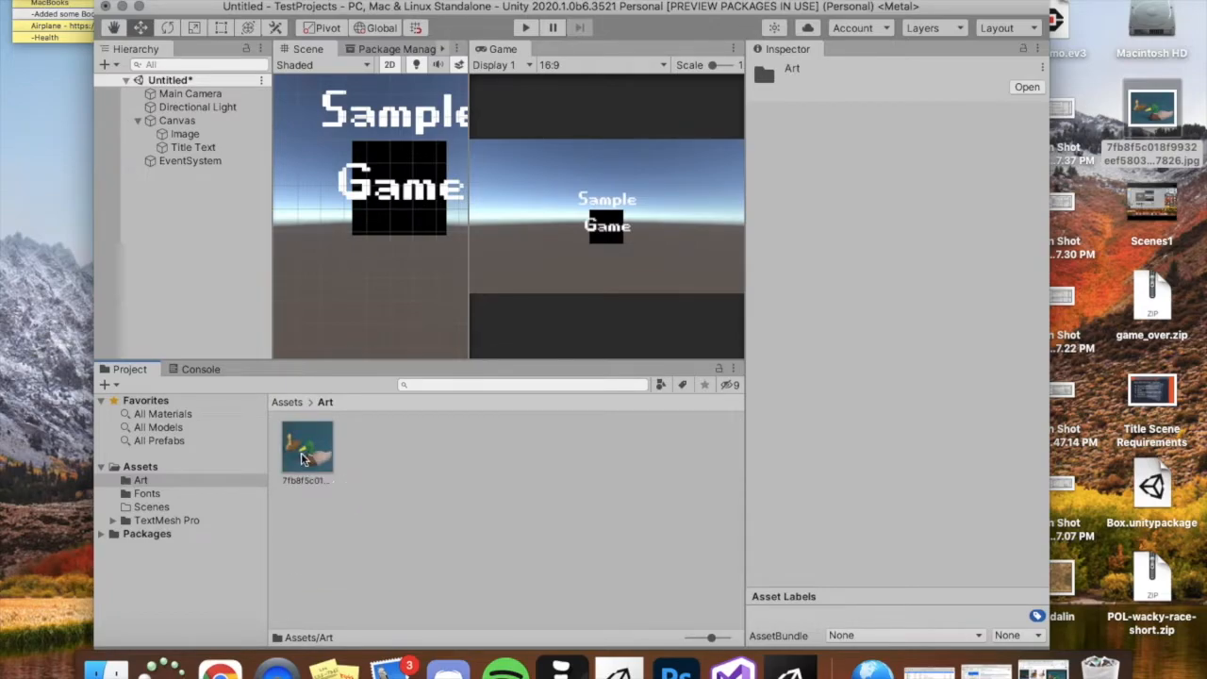
Set the duck picture's texture type to Sprite (2D and UI) and apply the import settings.
left_click(304, 454)
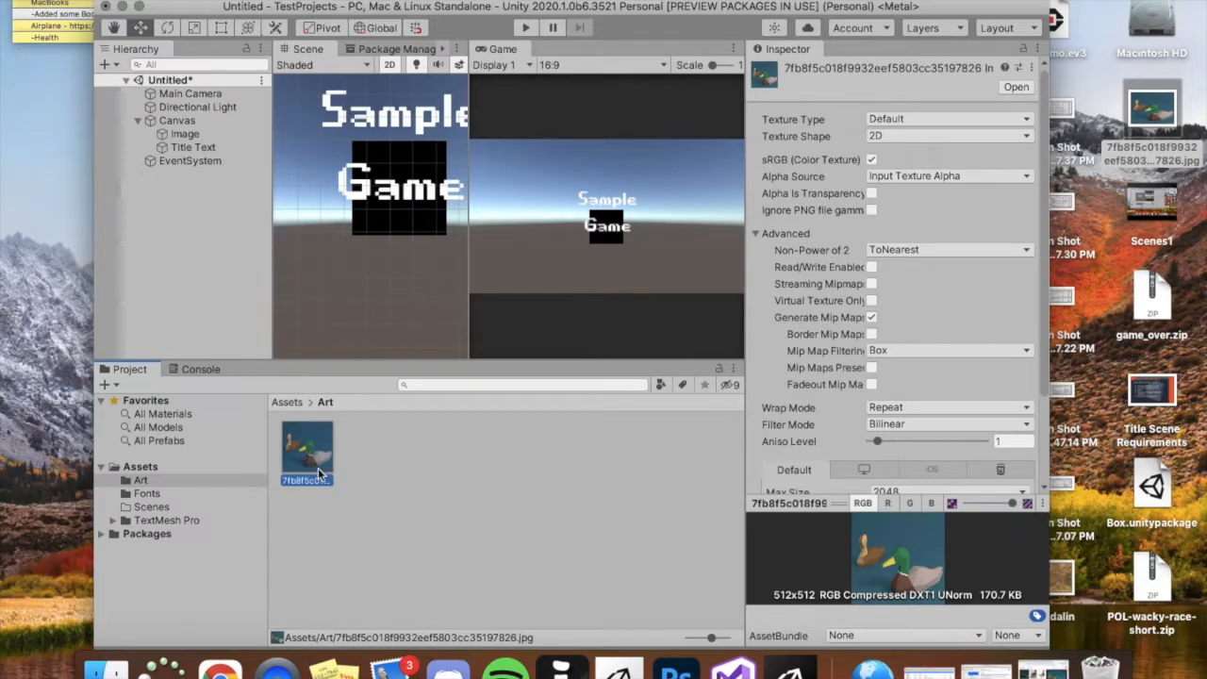
left_click(902, 120)
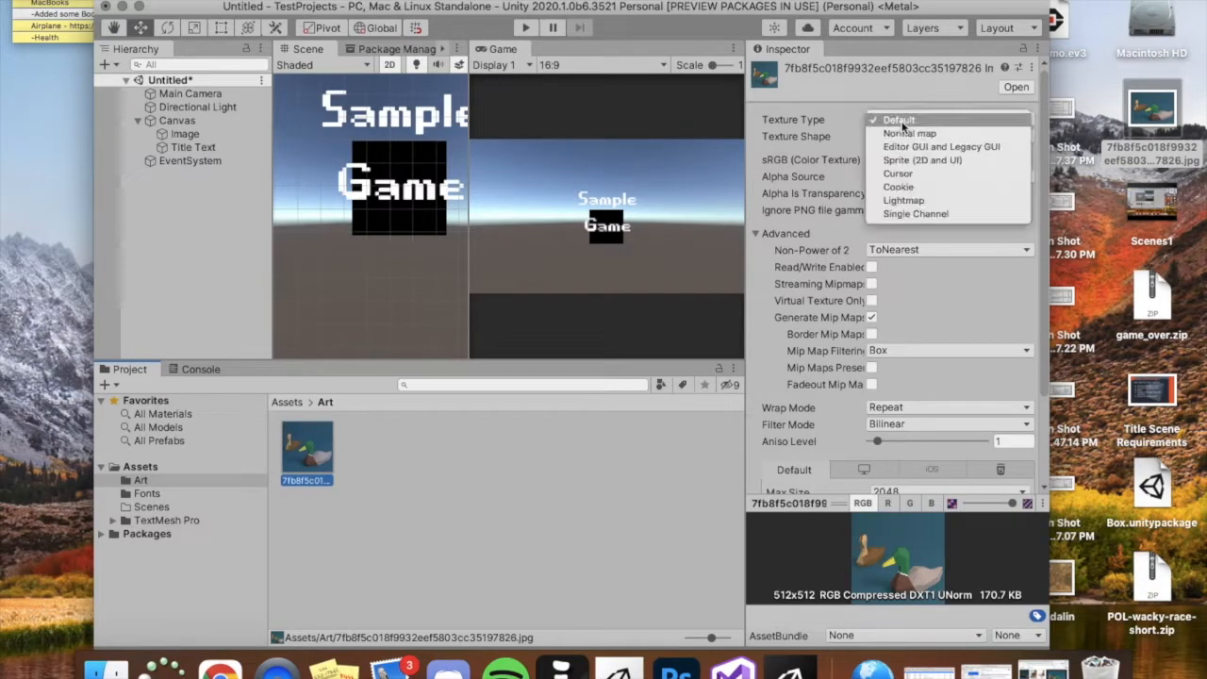
left_click(911, 159)
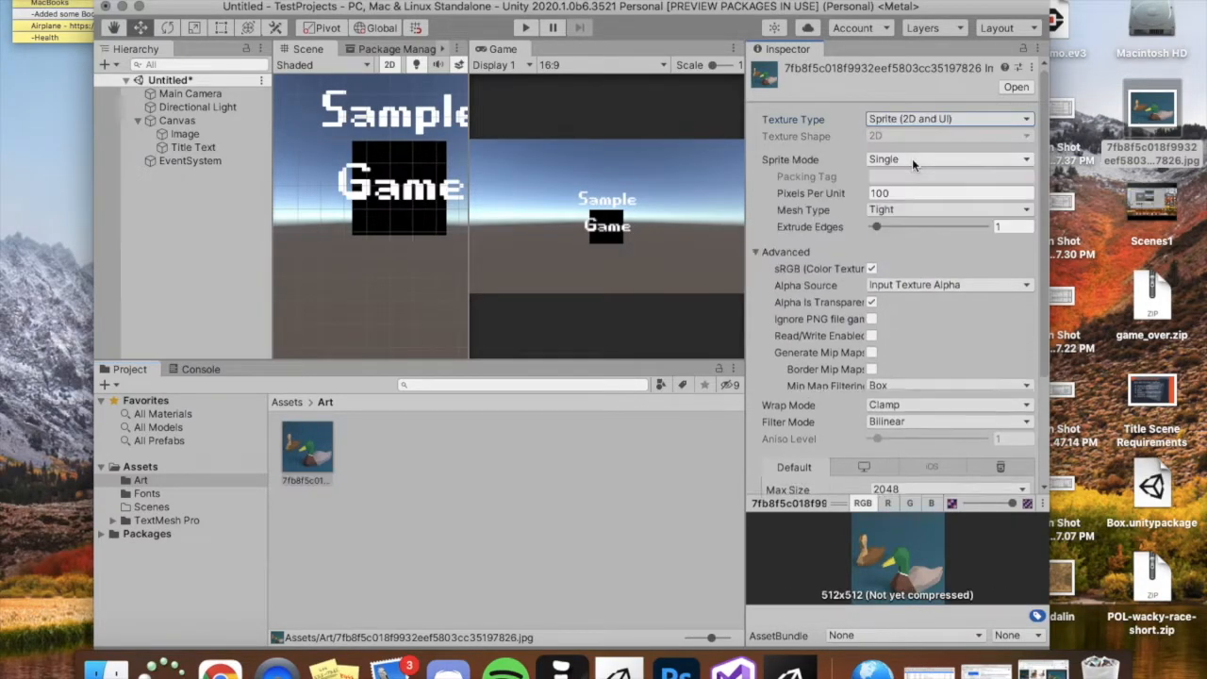
scroll(1002, 351, "down", 4)
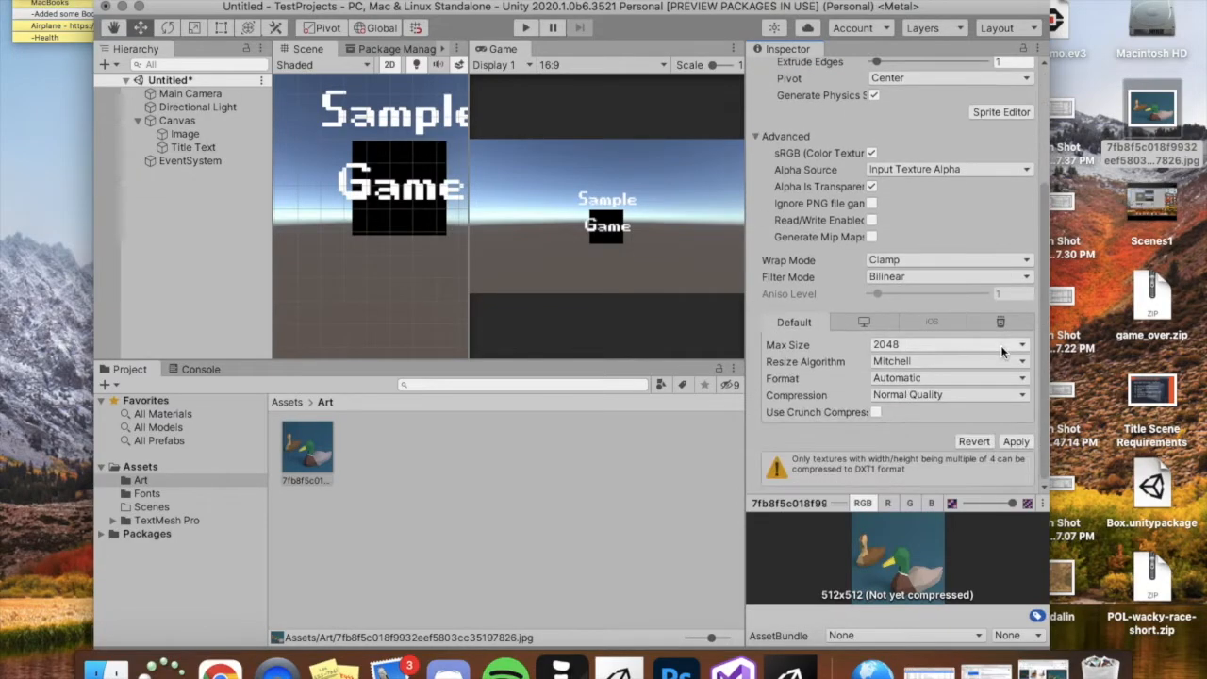
left_click(1016, 442)
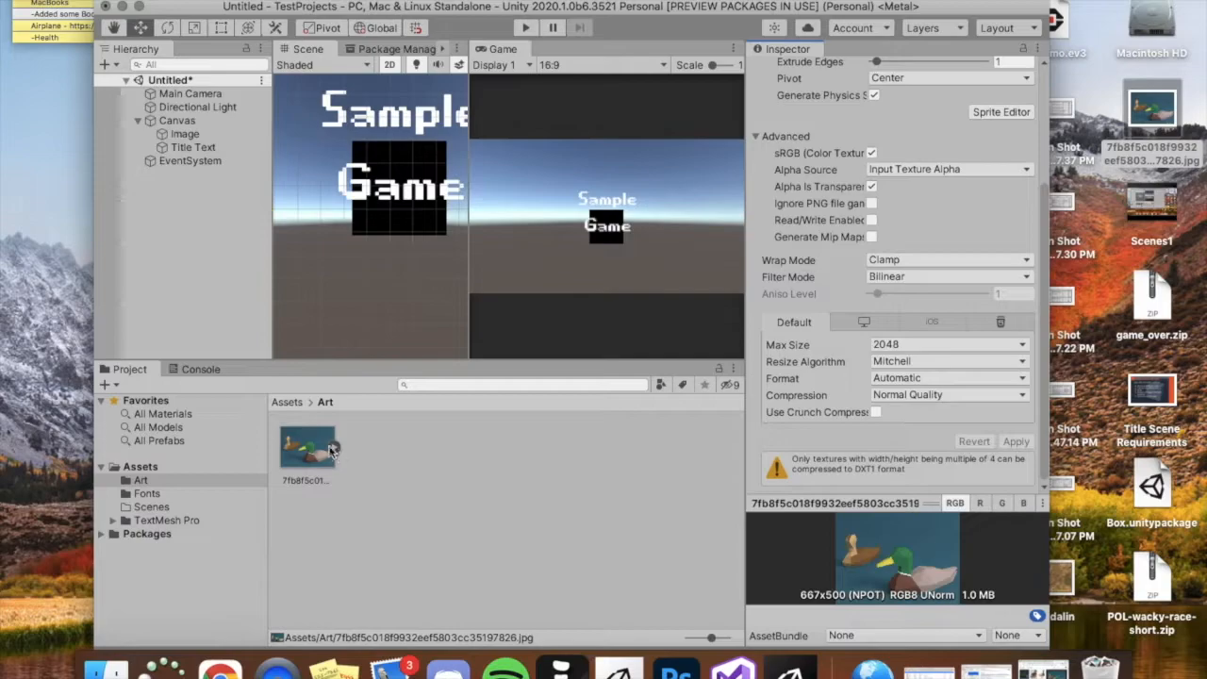
Assign the duck sprite as the Image object's source image and set its color to white (FFFFFF).
left_click(185, 134)
left_click_drag(804, 321, 1009, 307)
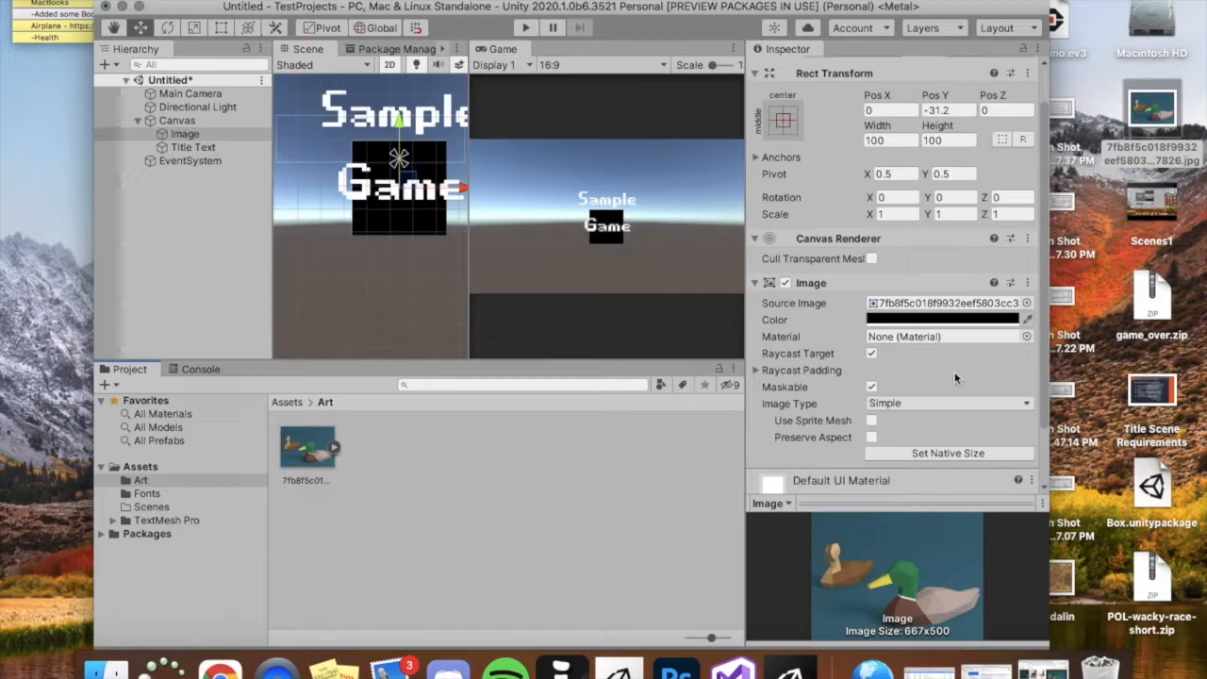
left_click(916, 319)
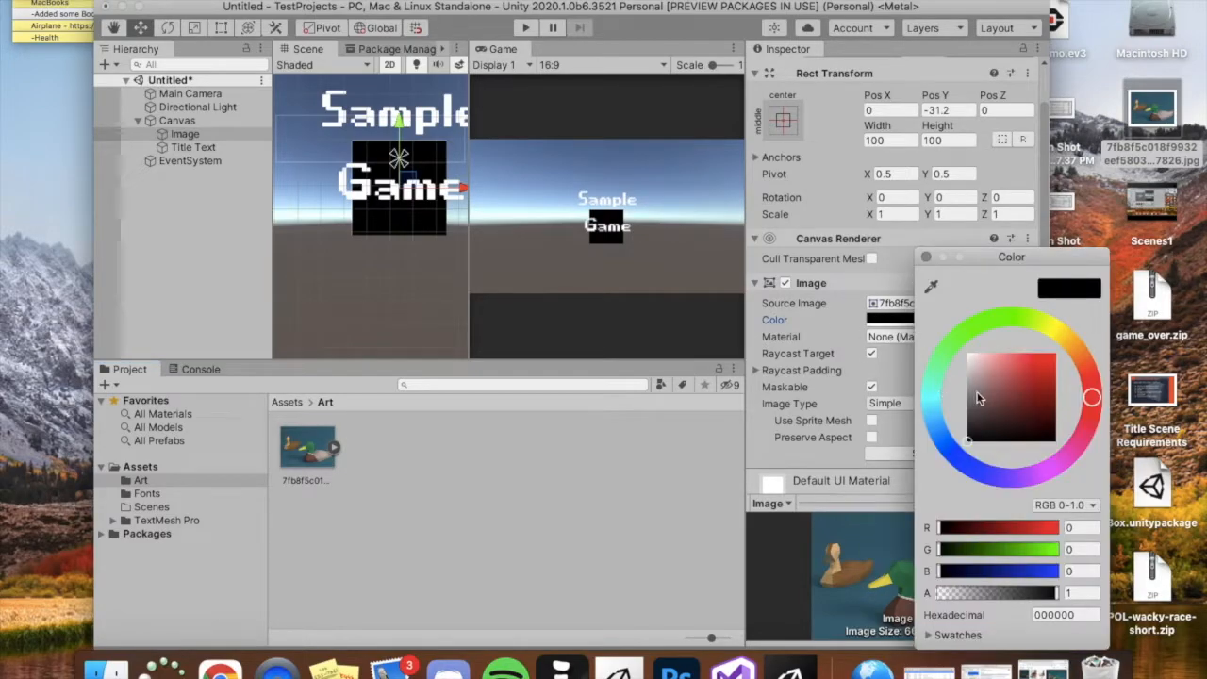
left_click_drag(978, 397, 954, 339)
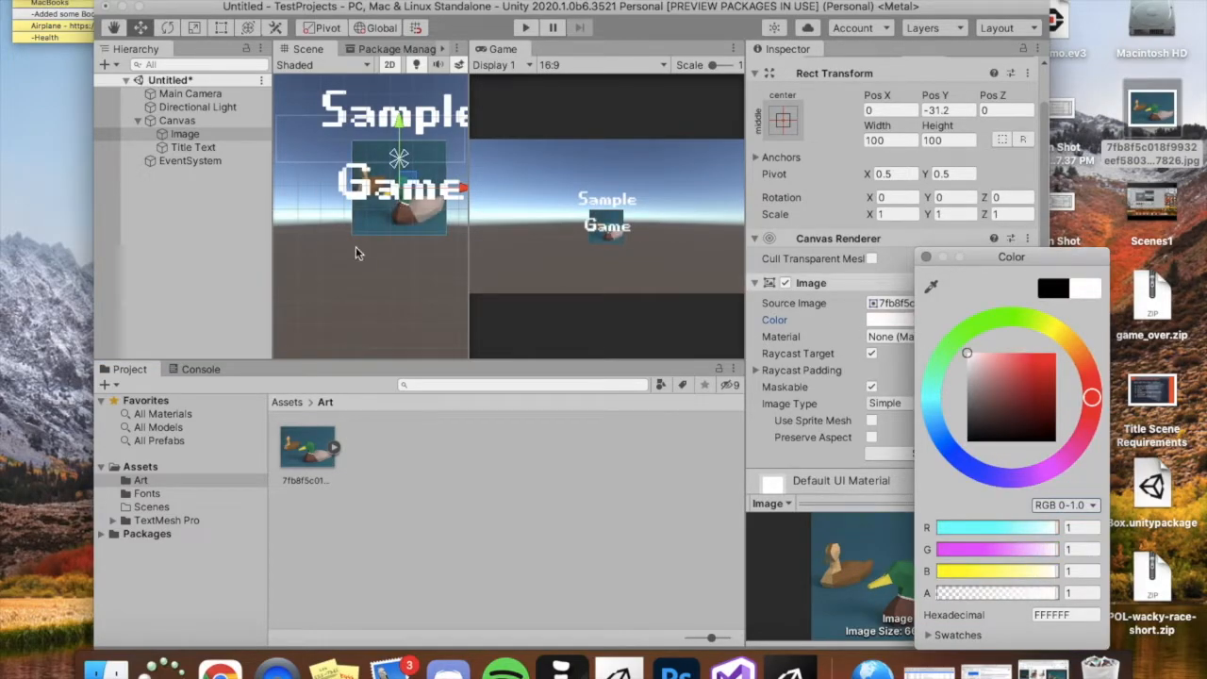
Stretch the Image's anchors and position in both directions so it fills the whole Canvas.
left_click(185, 134)
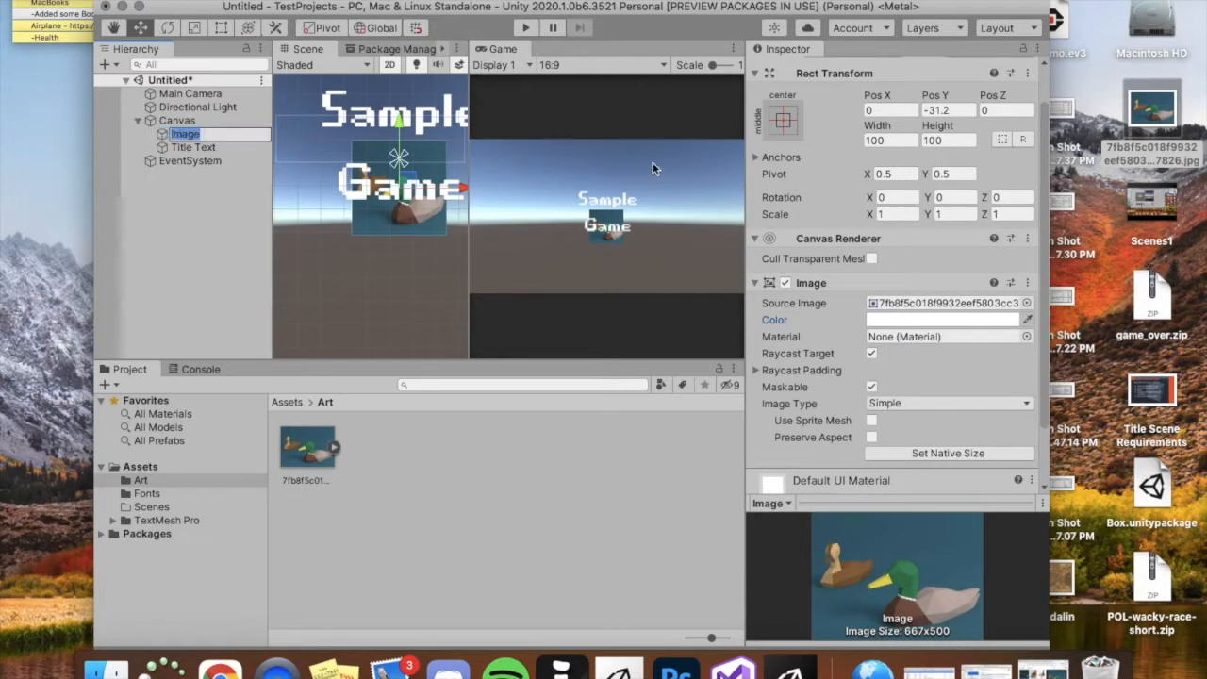
left_click(793, 129)
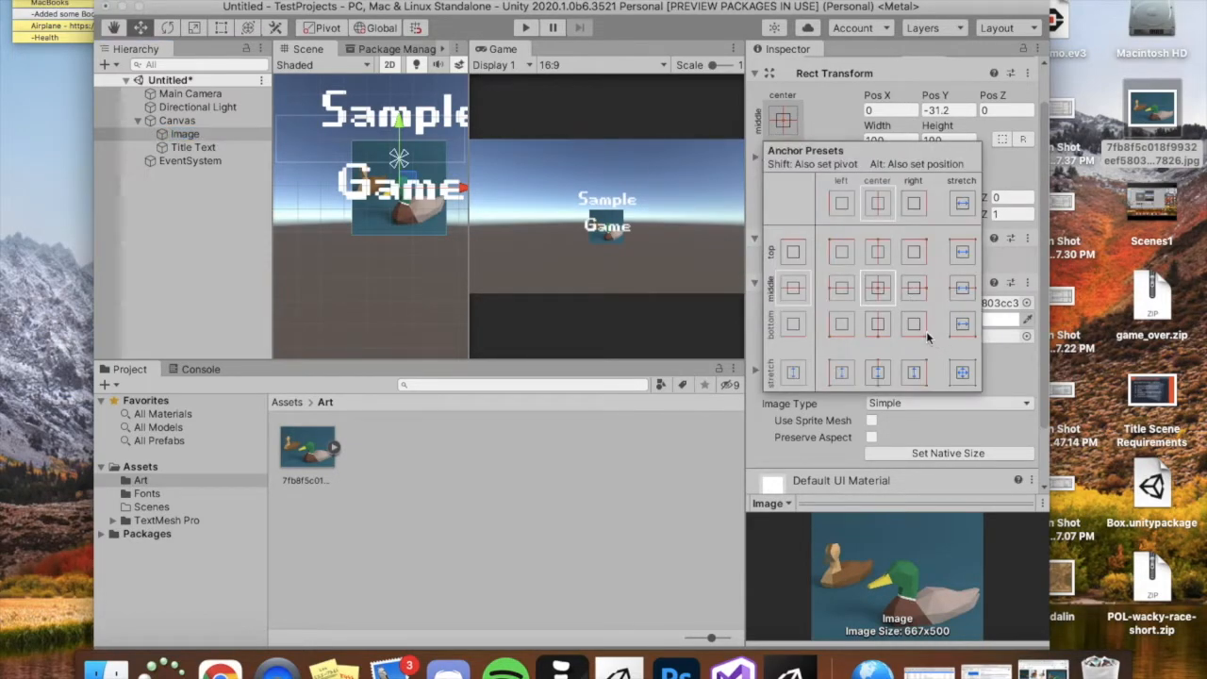
left_click(962, 373, "alt")
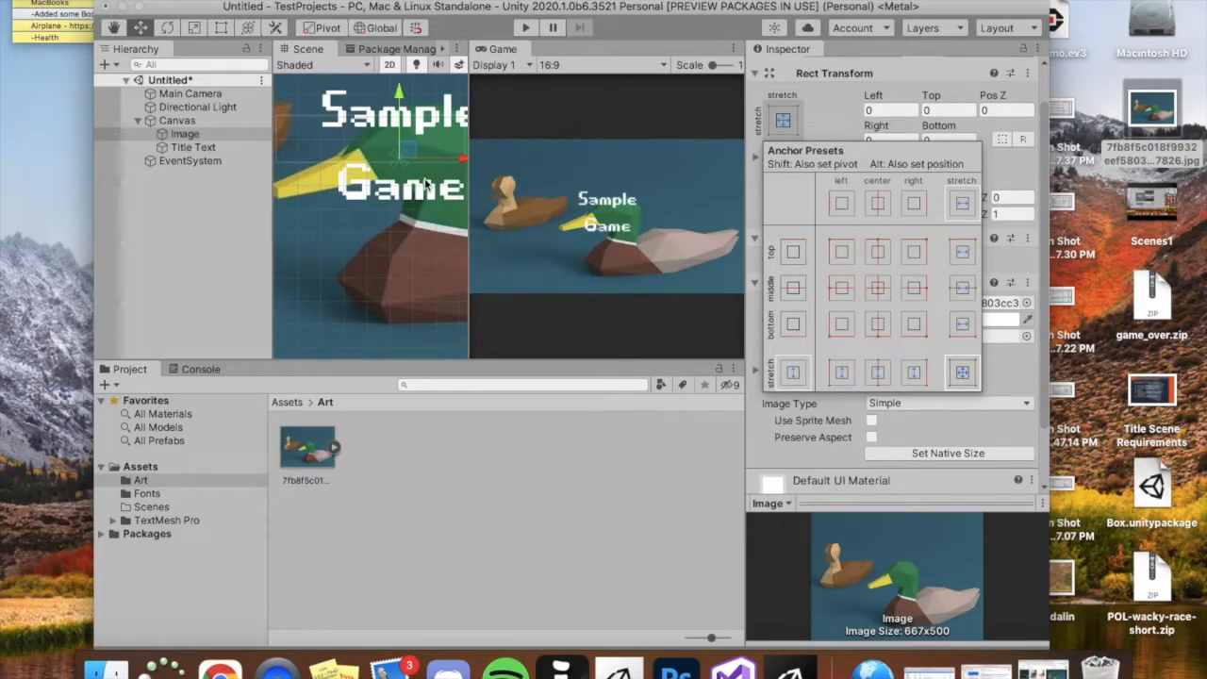
Move Title Text to the upper right of the canvas, at about X 217, Y 119.
left_click(188, 147)
left_click_drag(368, 82, 362, 1)
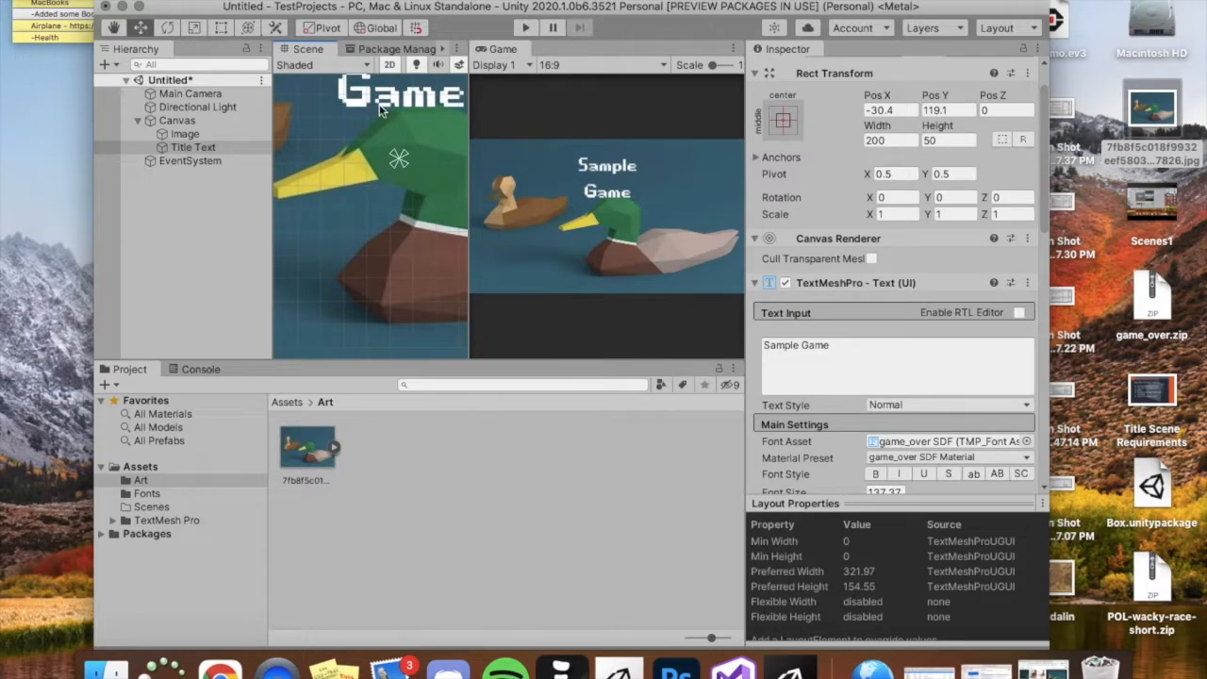
scroll(380, 108, "down", 10)
left_click_drag(447, 83, 523, 85)
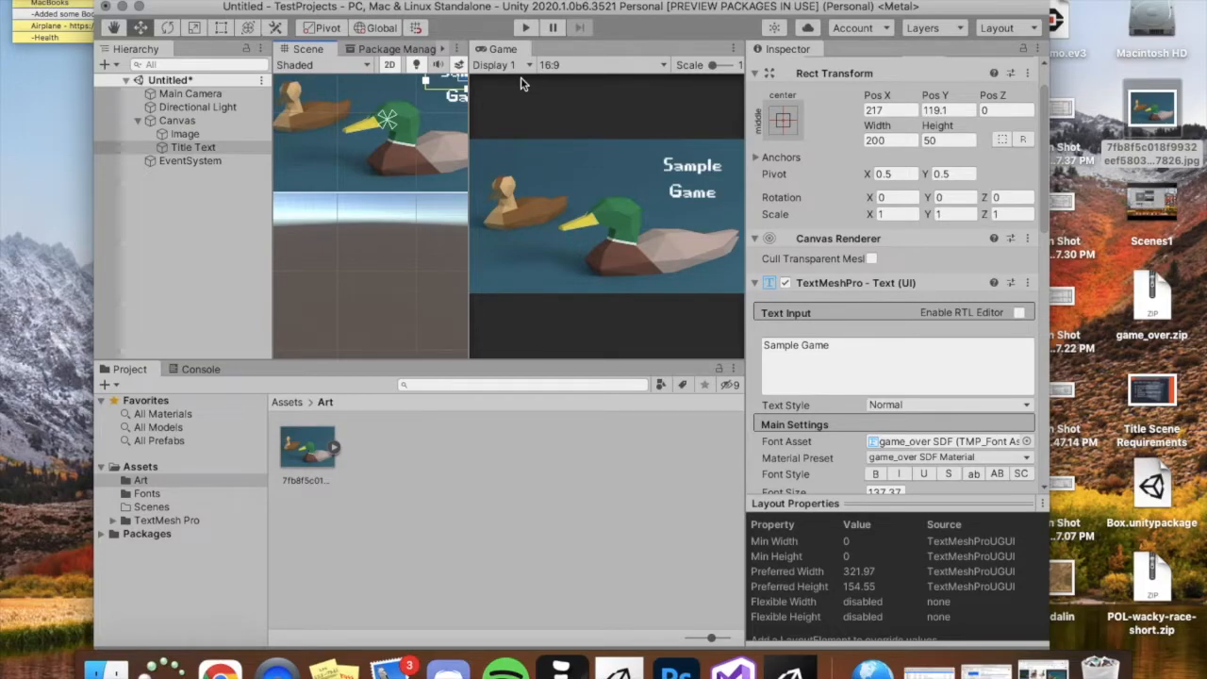
Add a TextMeshPro UI button to the Canvas.
left_click(172, 121)
right_click(172, 120)
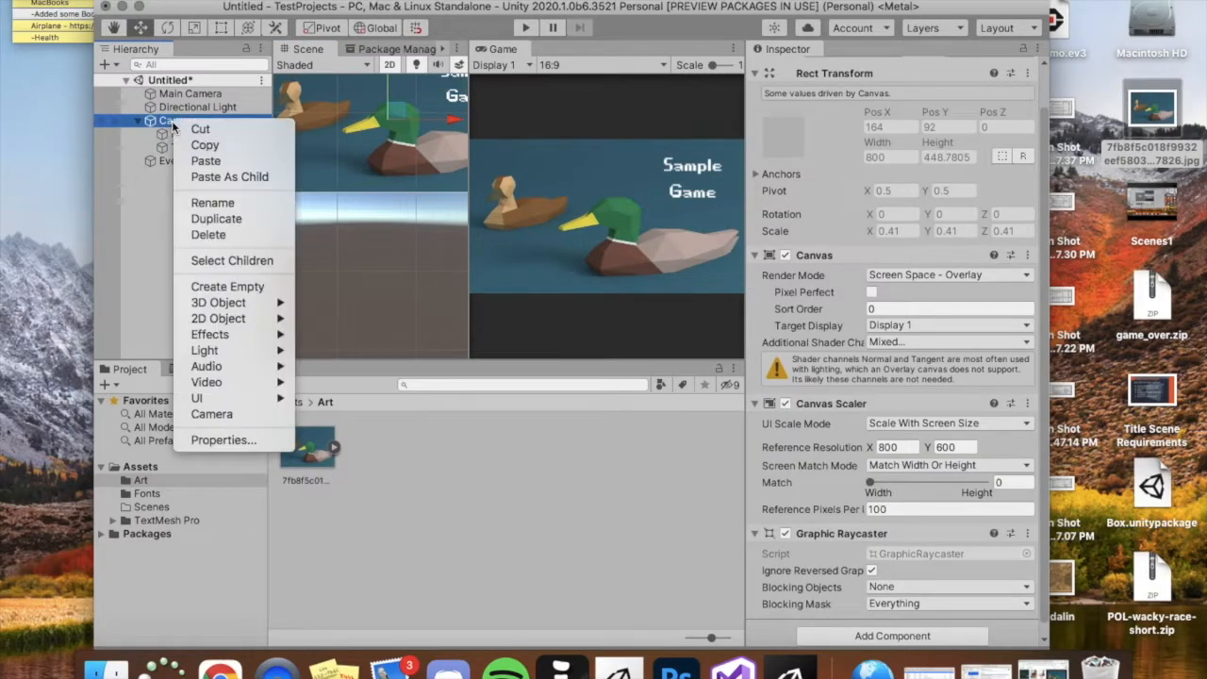
mouse_move(226, 394)
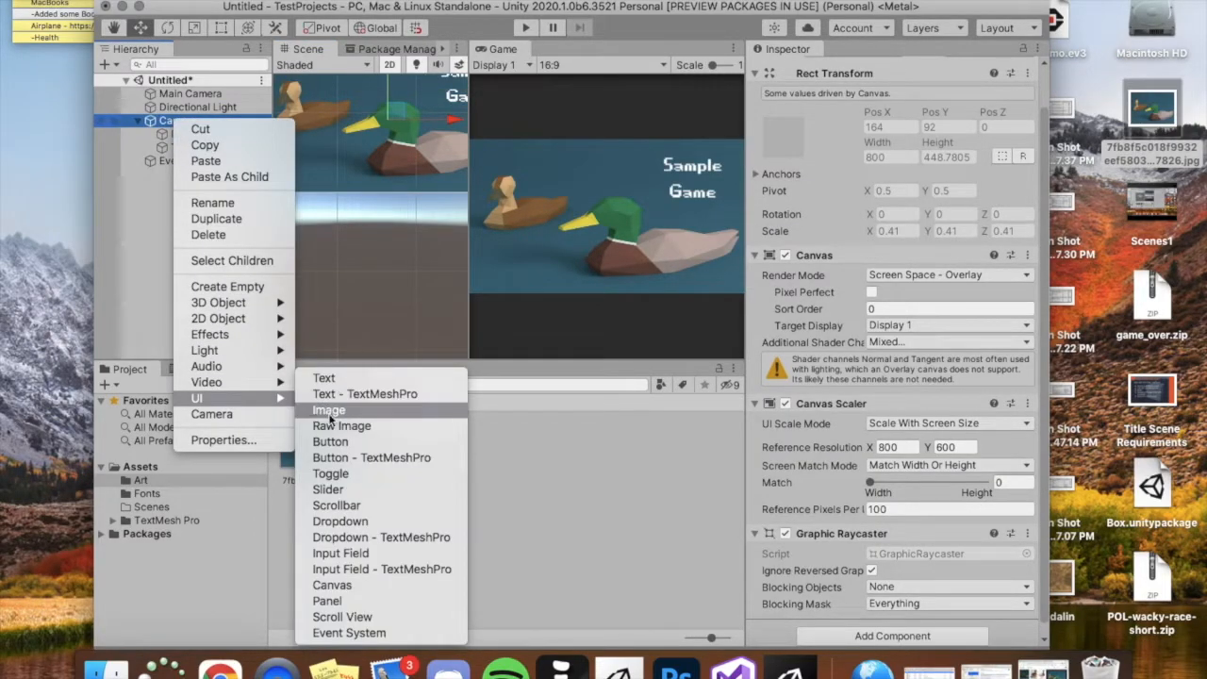
left_click(367, 457)
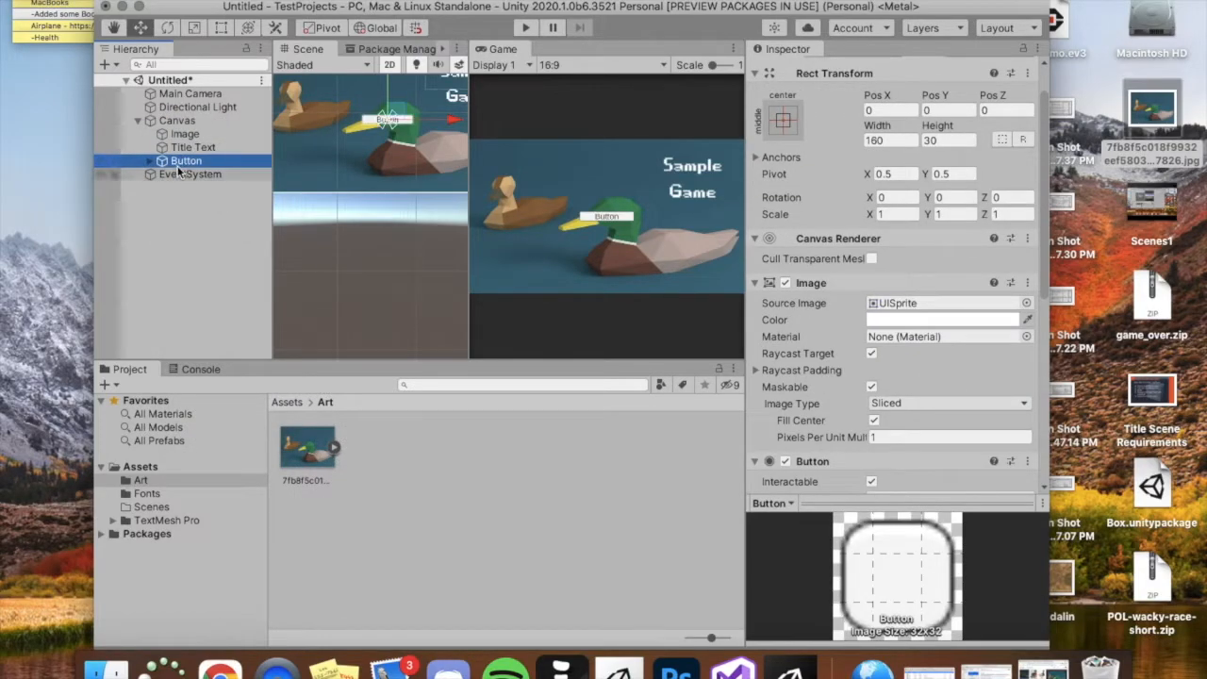
Change the text of the Button's child Text (TMP) object to "Start".
left_click(151, 161)
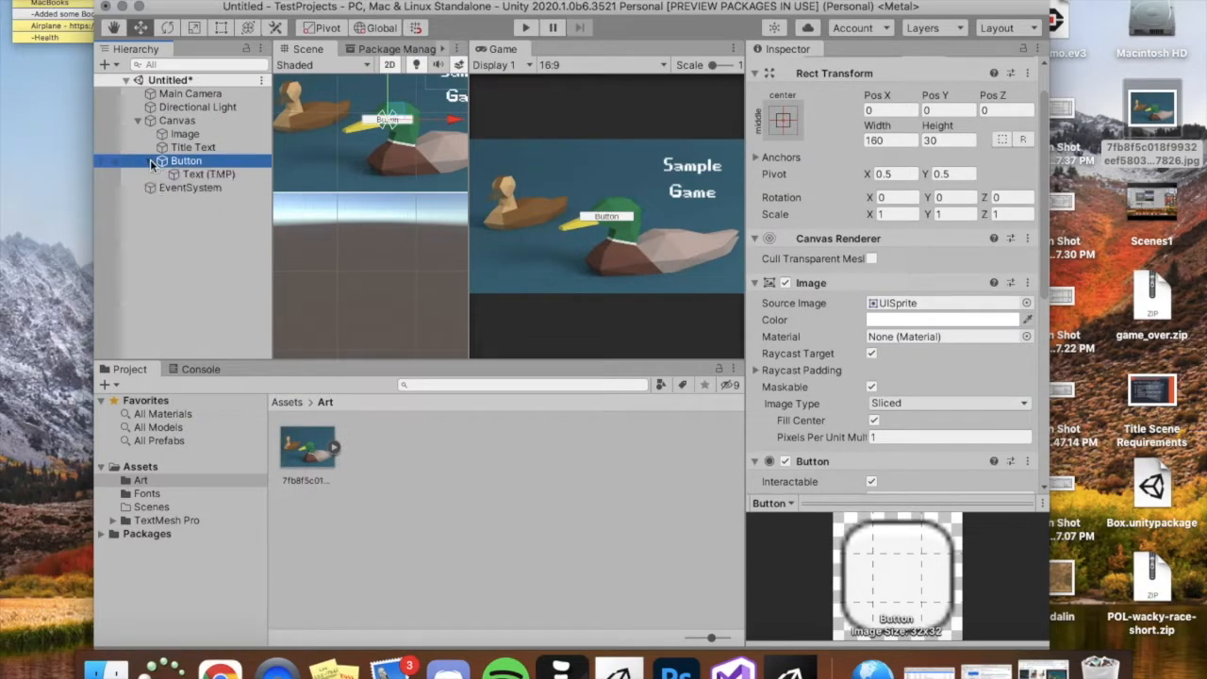
left_click(200, 175)
left_click(793, 349)
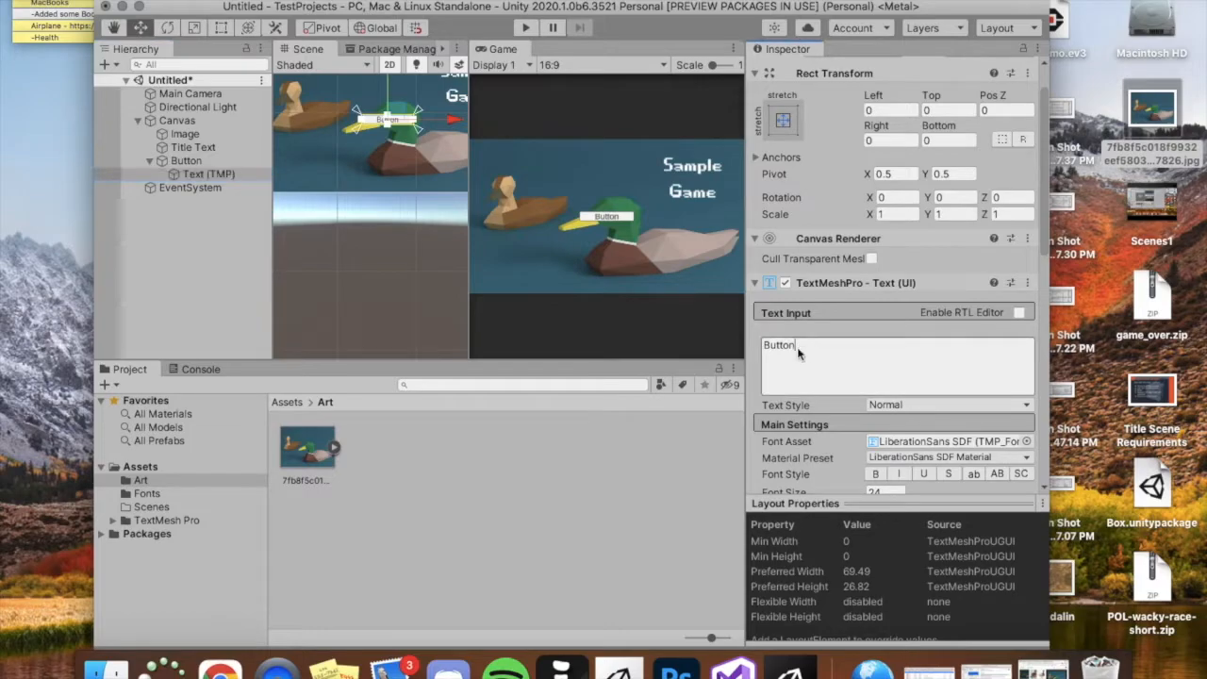
type("Start")
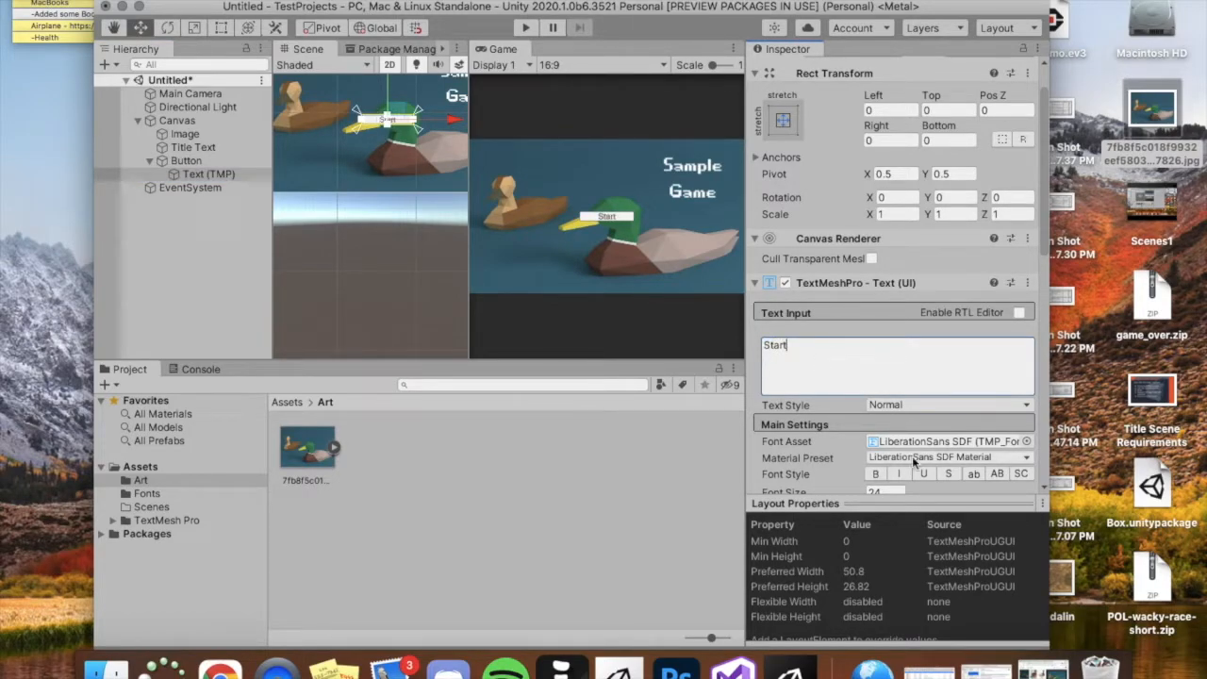
Assign the game_over SDF font asset from the Fonts folder to the button's Text (TMP) object.
left_click(288, 403)
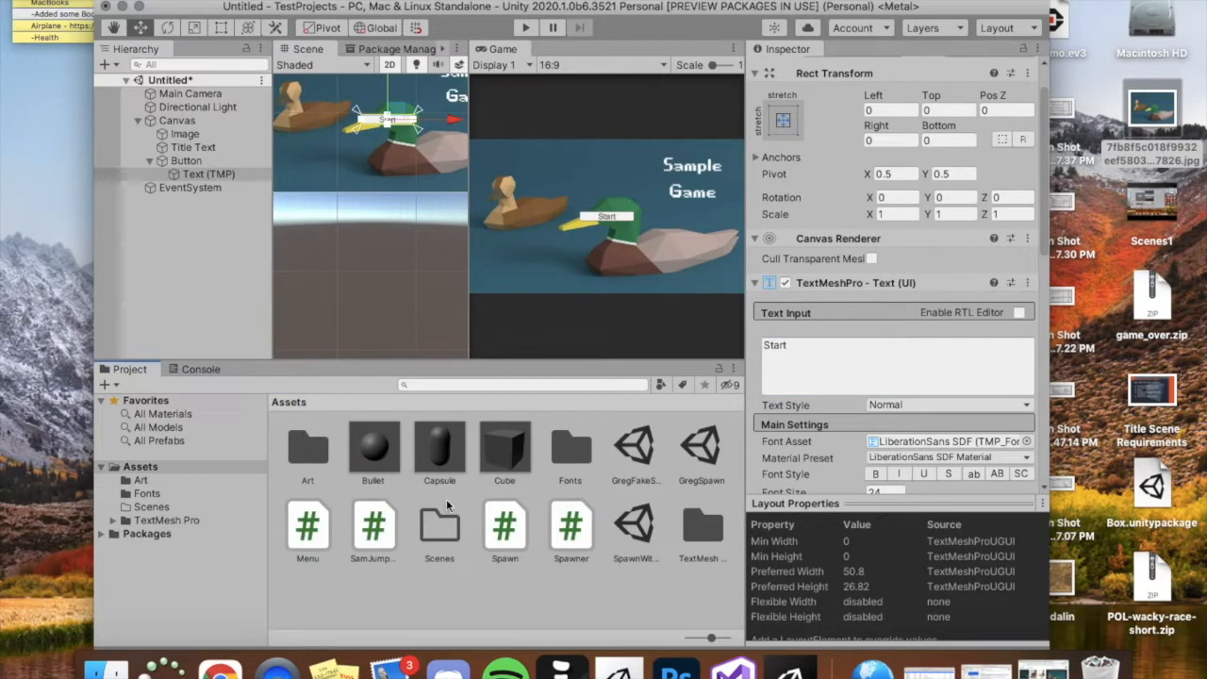
double_click(571, 449)
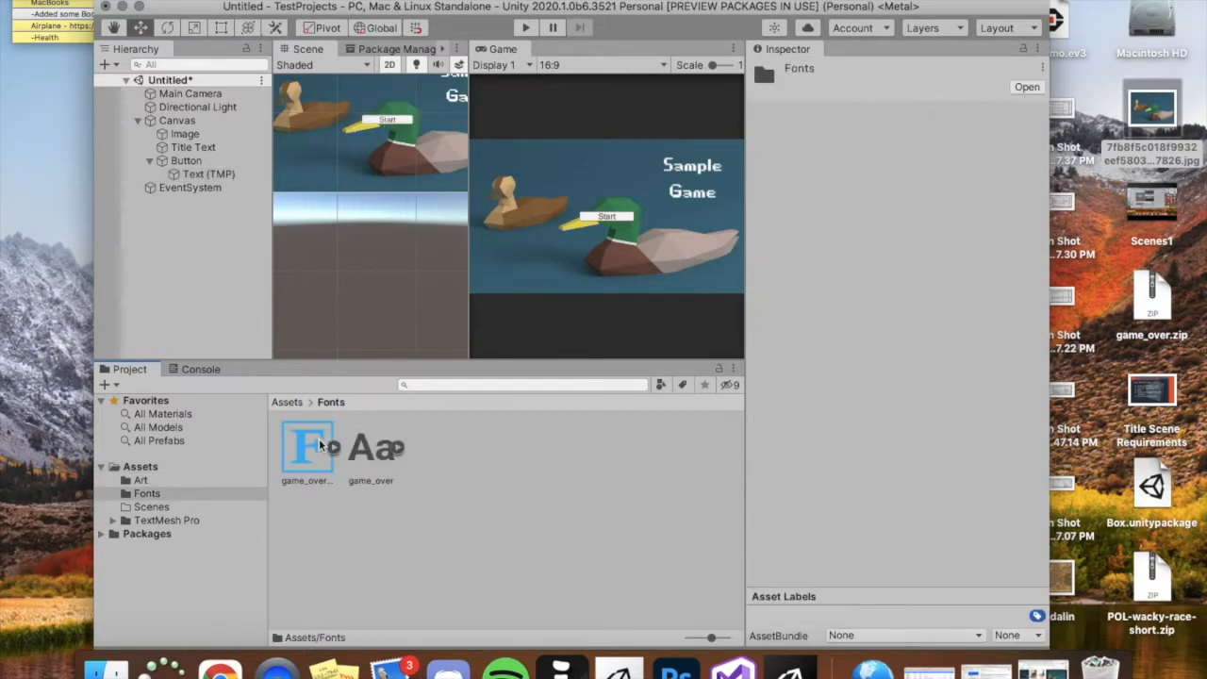
left_click(203, 174)
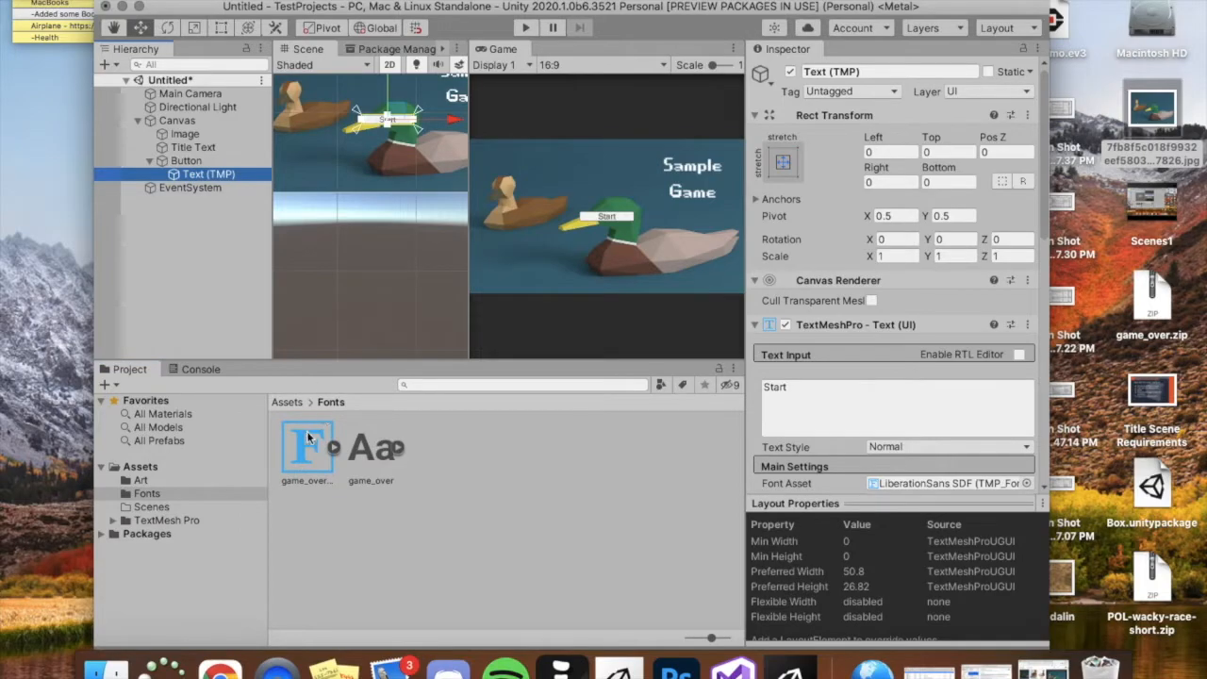
left_click_drag(313, 443, 943, 482)
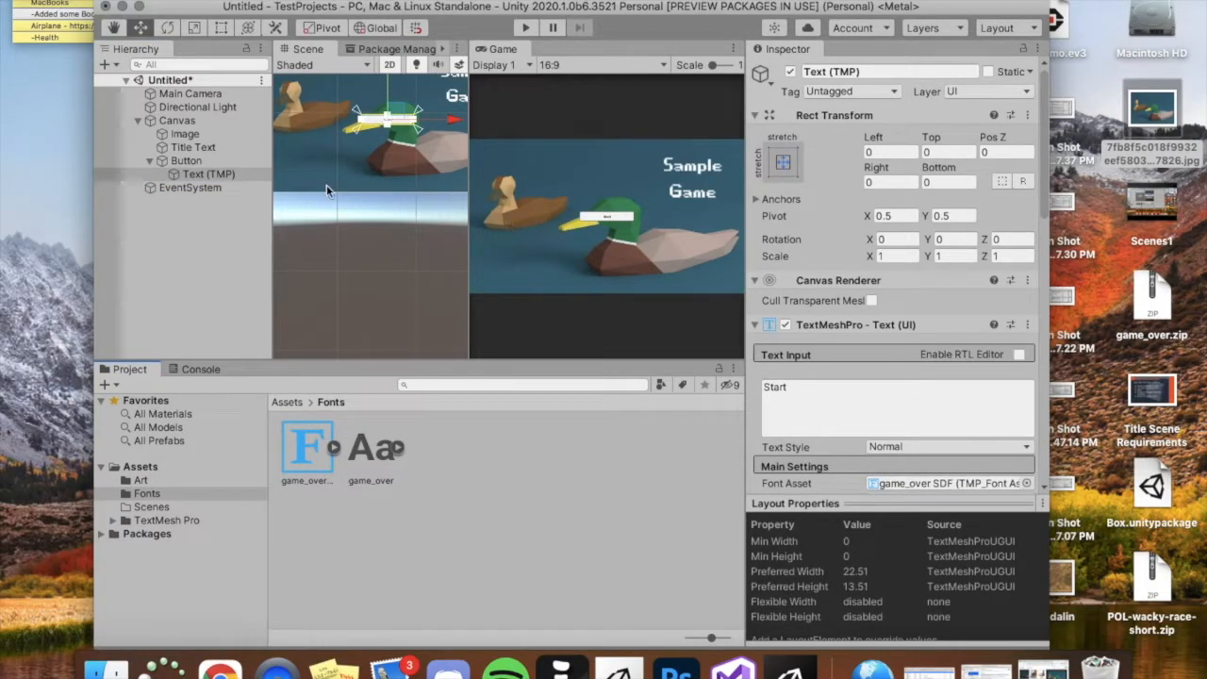
Set the button text's font size to 73.2 and nudge the text slightly upward to center it within the button.
double_click(228, 174)
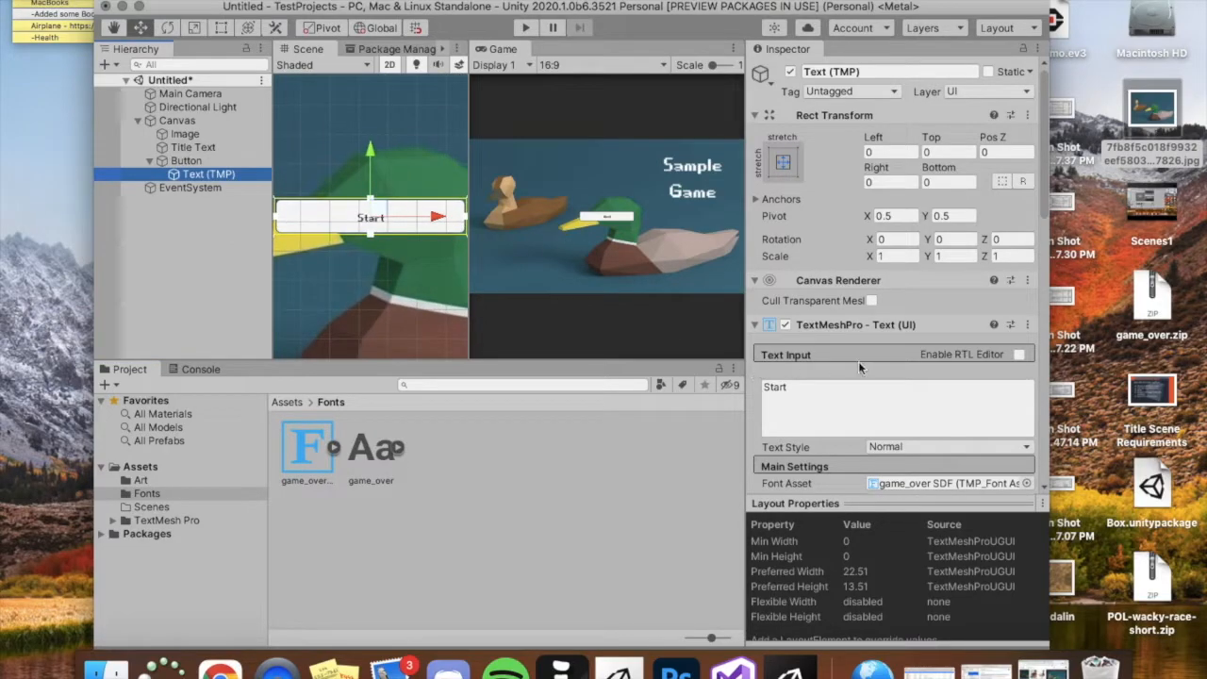
scroll(880, 374, "down", 2)
scroll(880, 373, "down", 2)
left_click_drag(842, 350, 1065, 401)
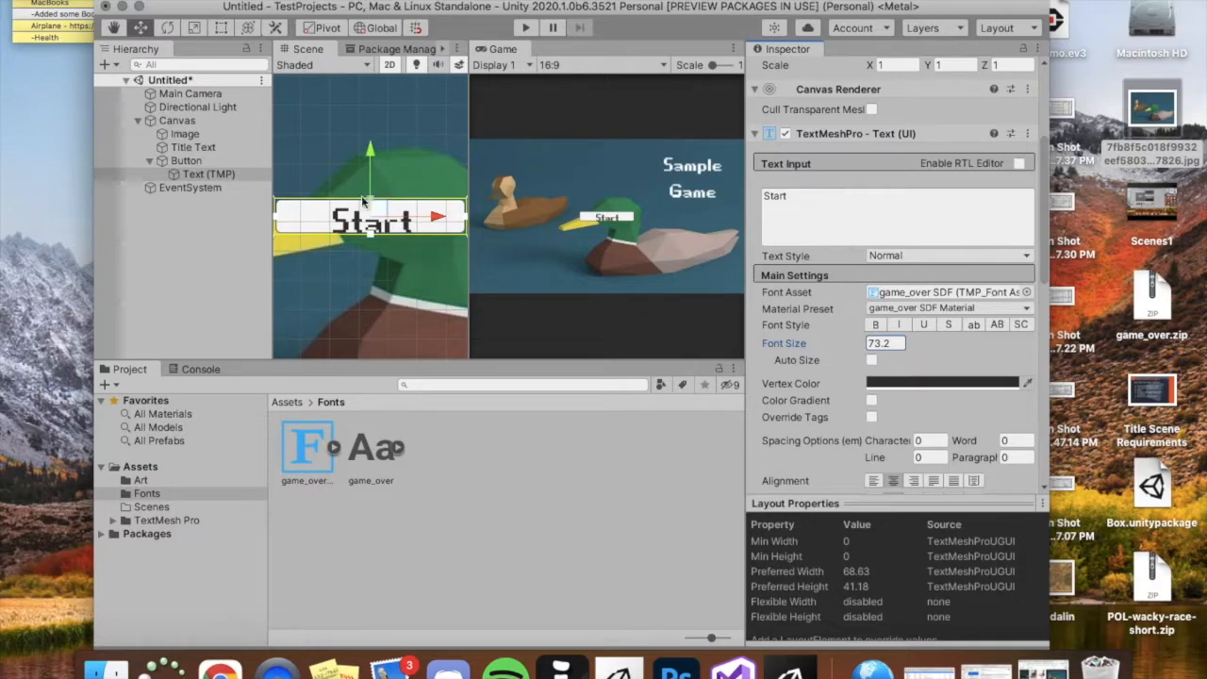
left_click_drag(370, 148, 374, 146)
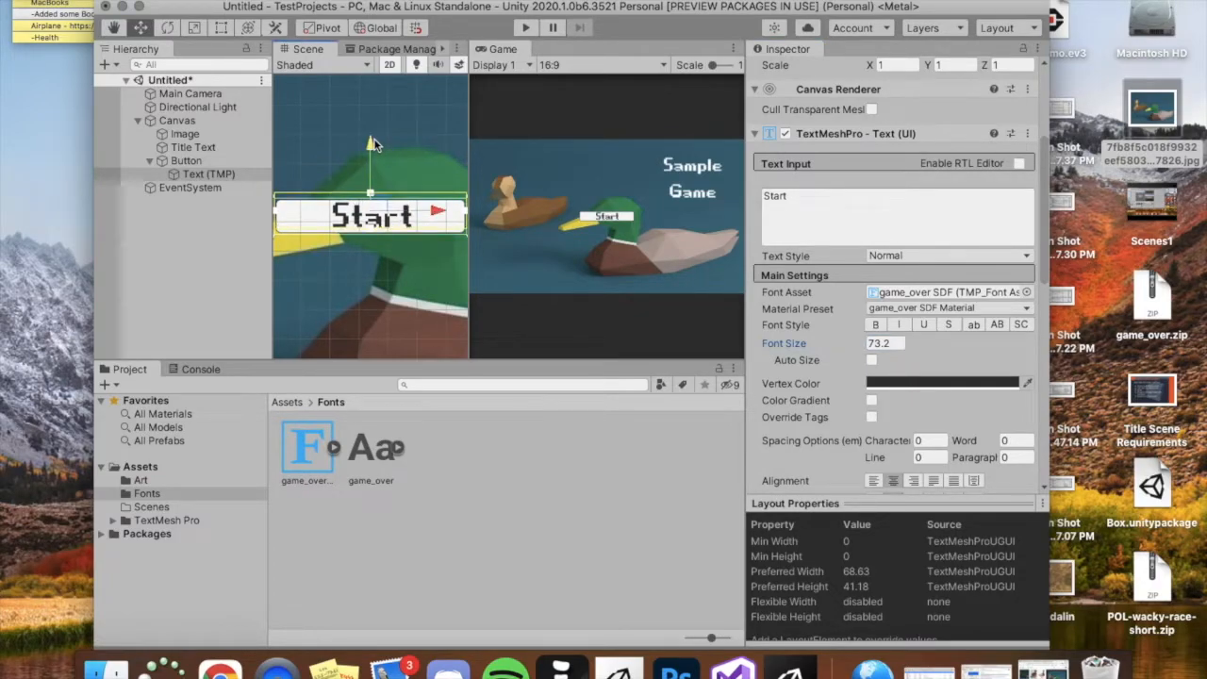
Move the Button to the right so it sits directly beneath the "Sample Game" title.
scroll(905, 483, "down", 4)
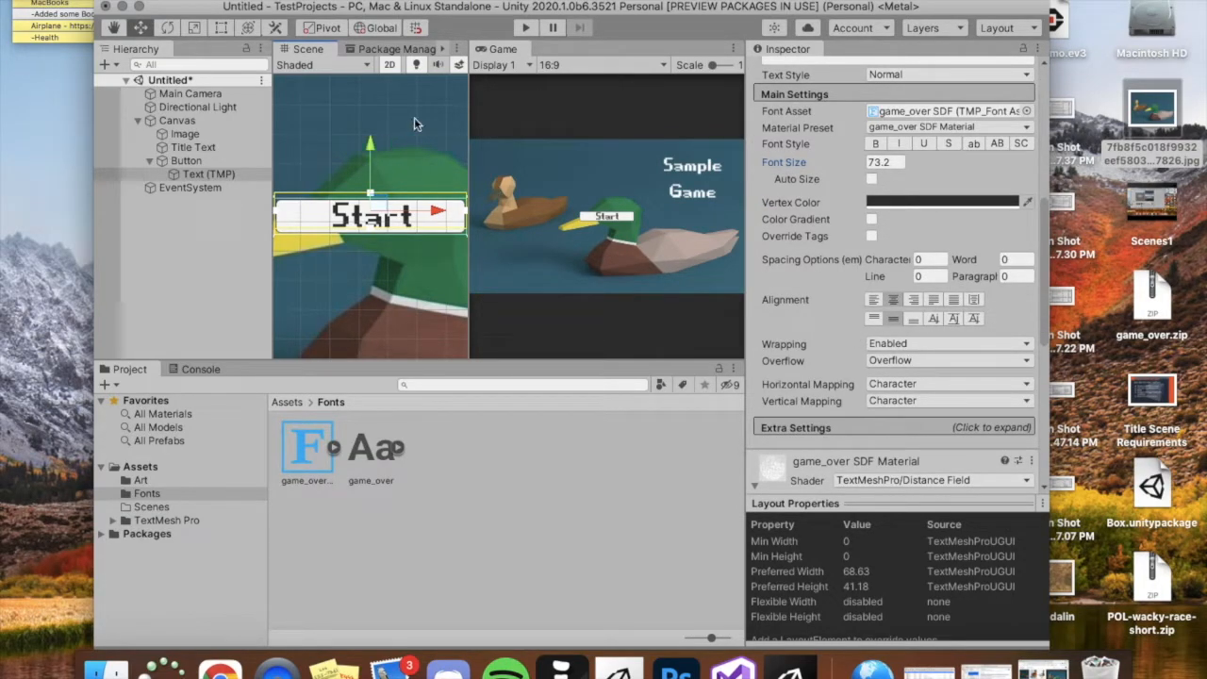
left_click(184, 160)
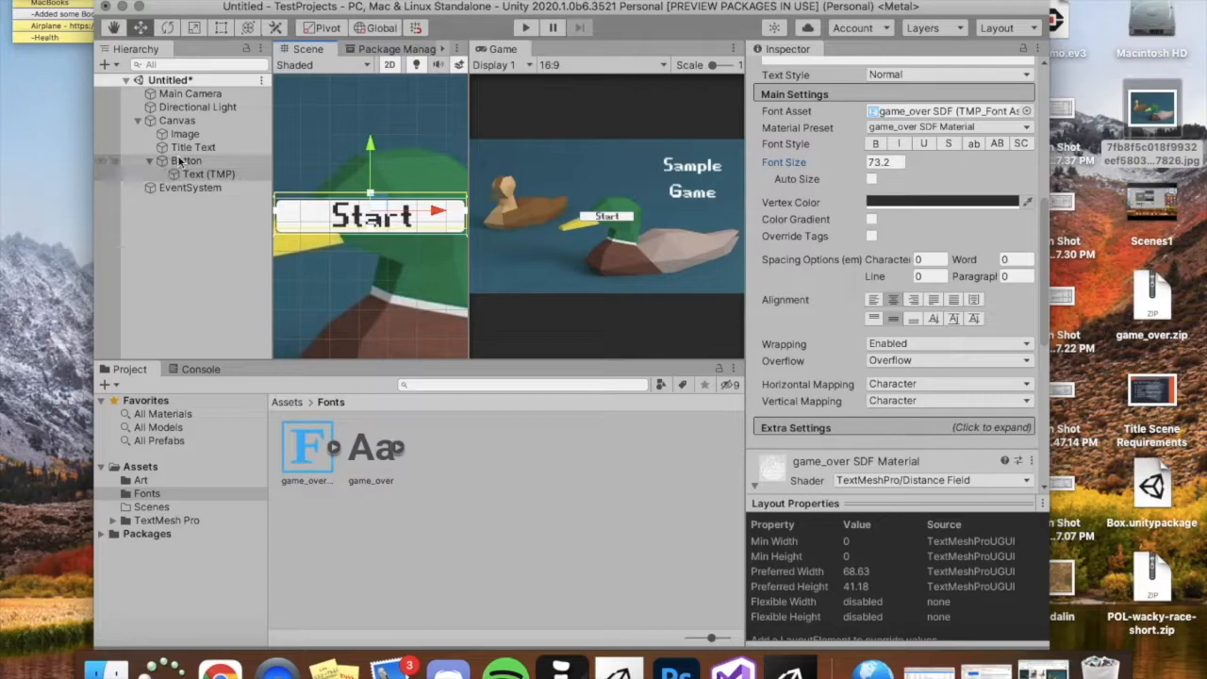
left_click_drag(430, 216, 712, 240)
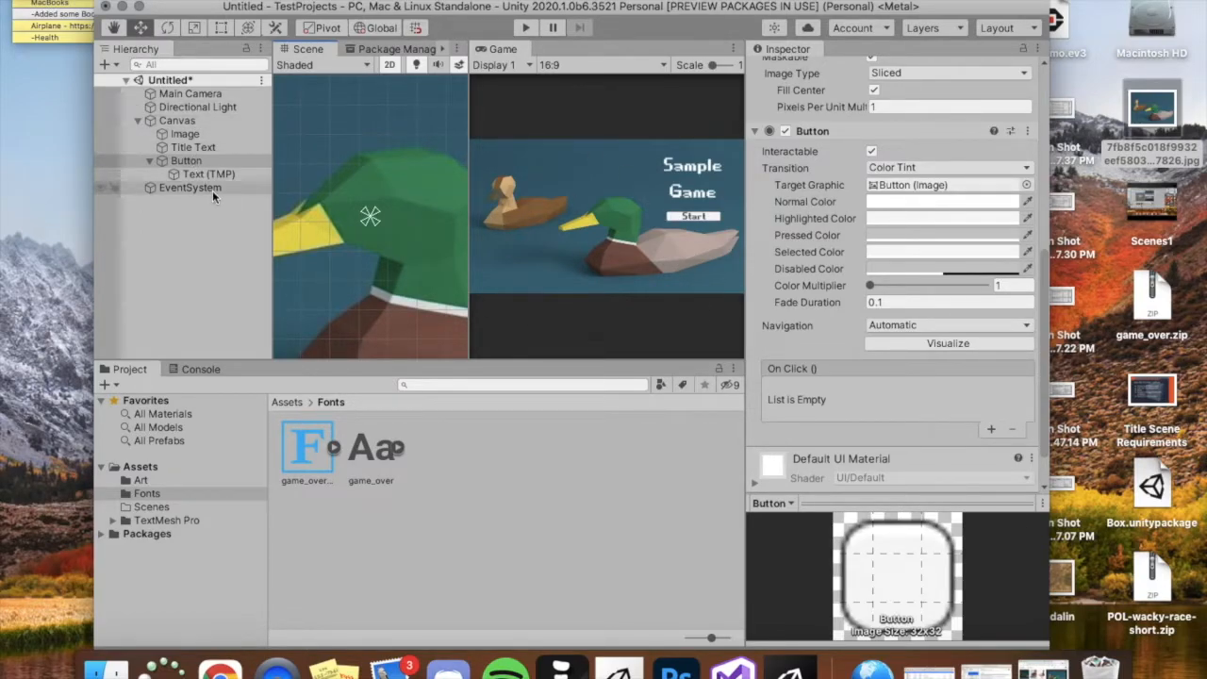
Delete the existing Menu script from the Assets folder.
left_click(288, 401)
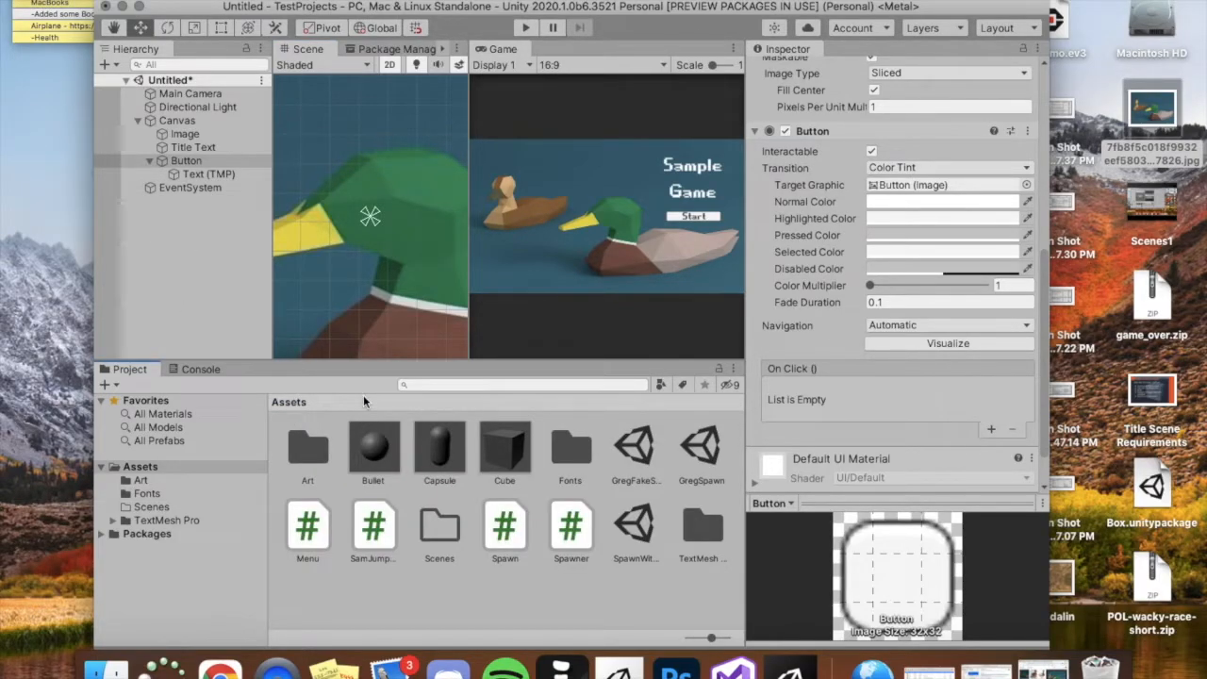
left_click(309, 550)
right_click(306, 532)
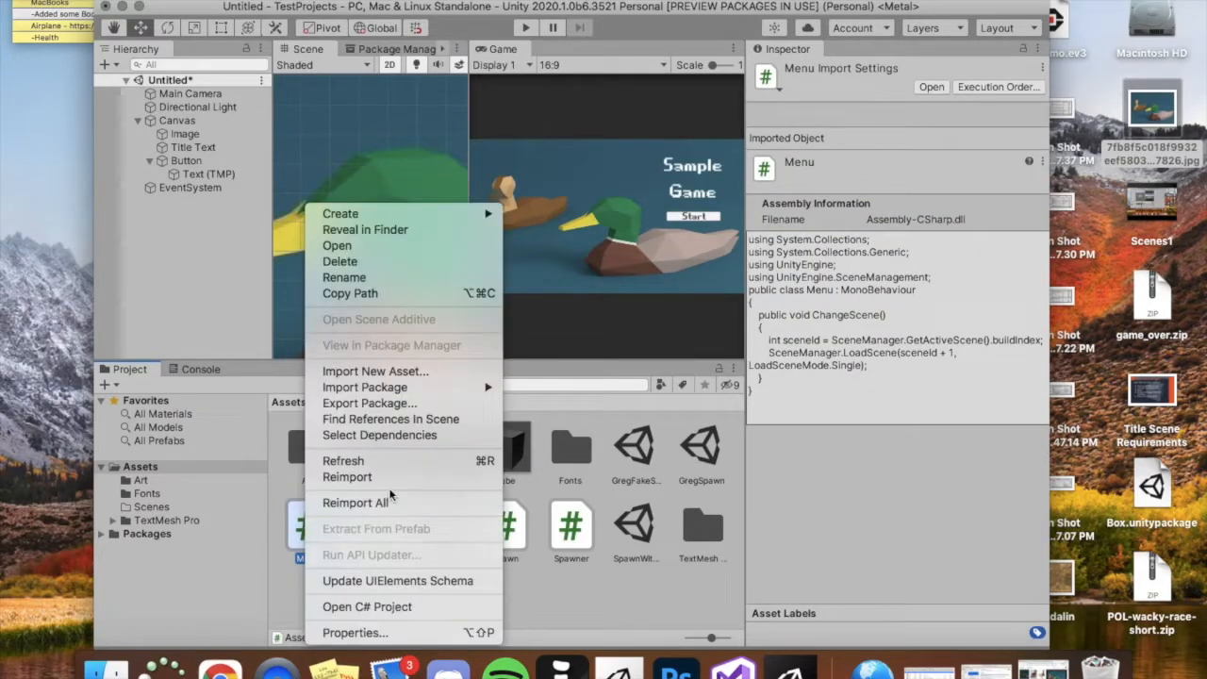
left_click(344, 261)
left_click(745, 226)
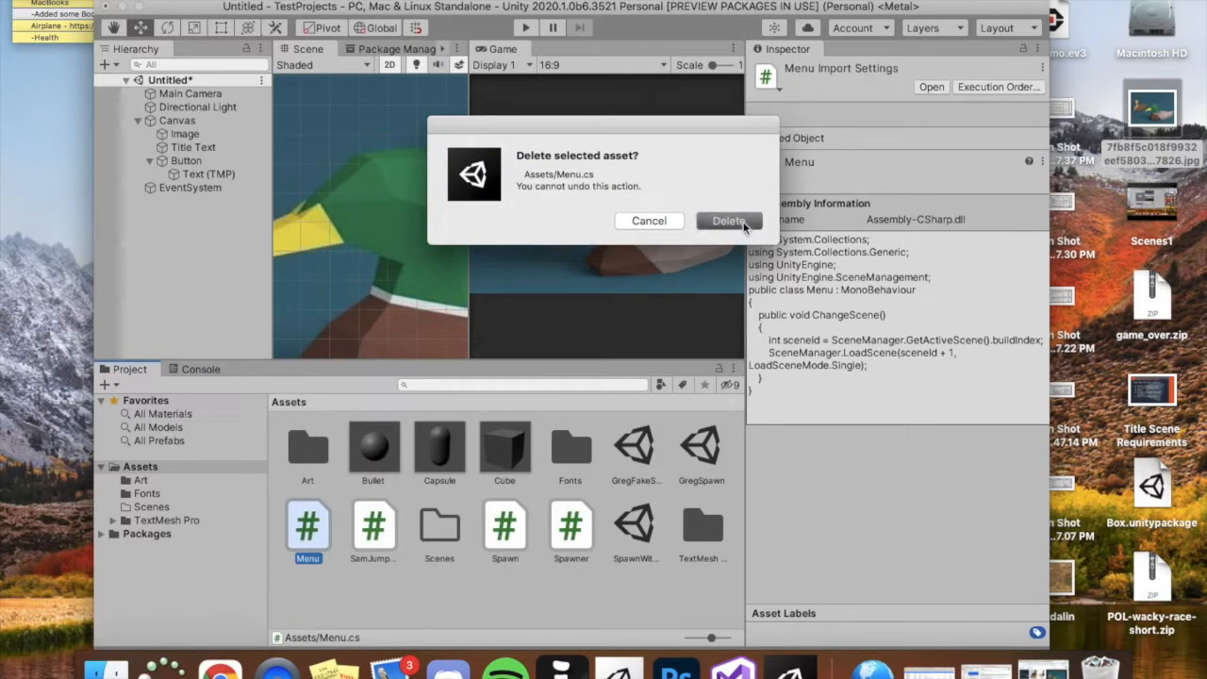
left_click(107, 386)
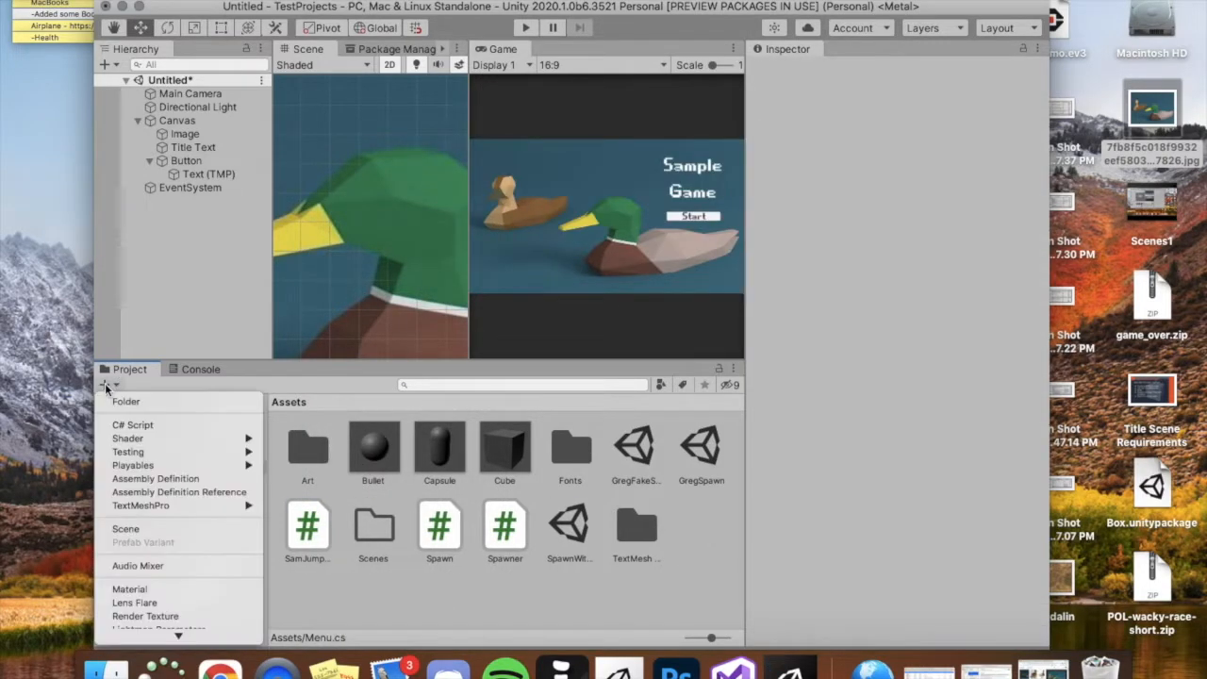
left_click(551, 602)
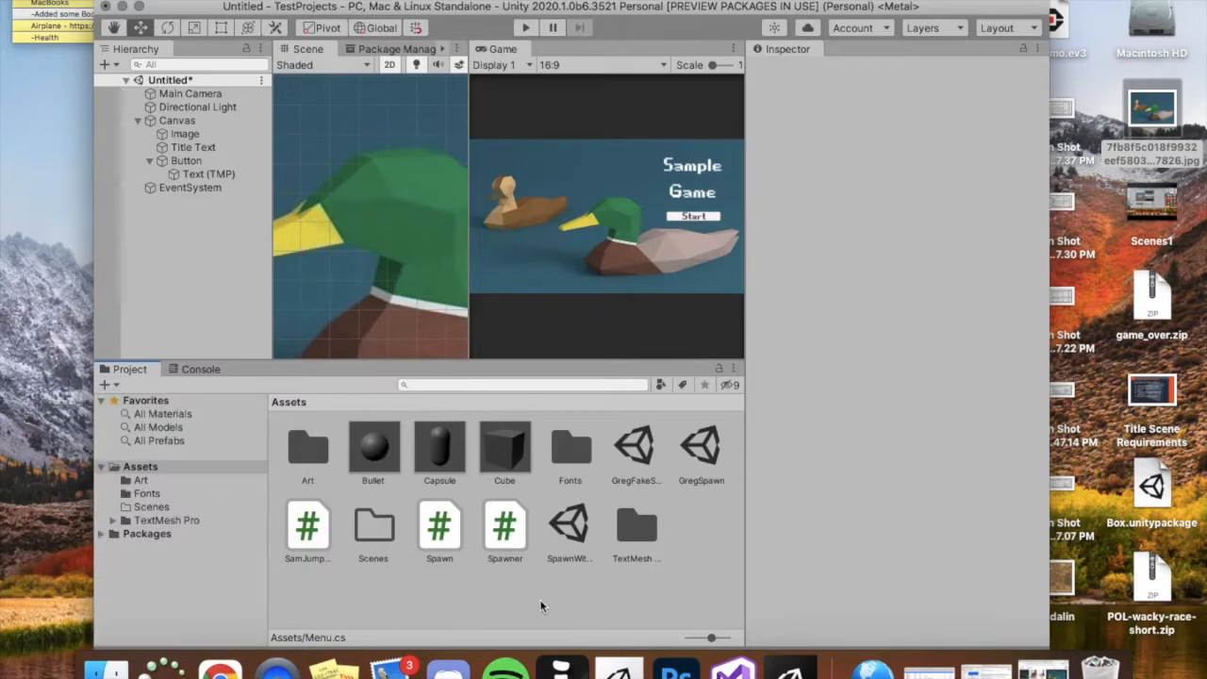
left_click(102, 384)
left_click(483, 540)
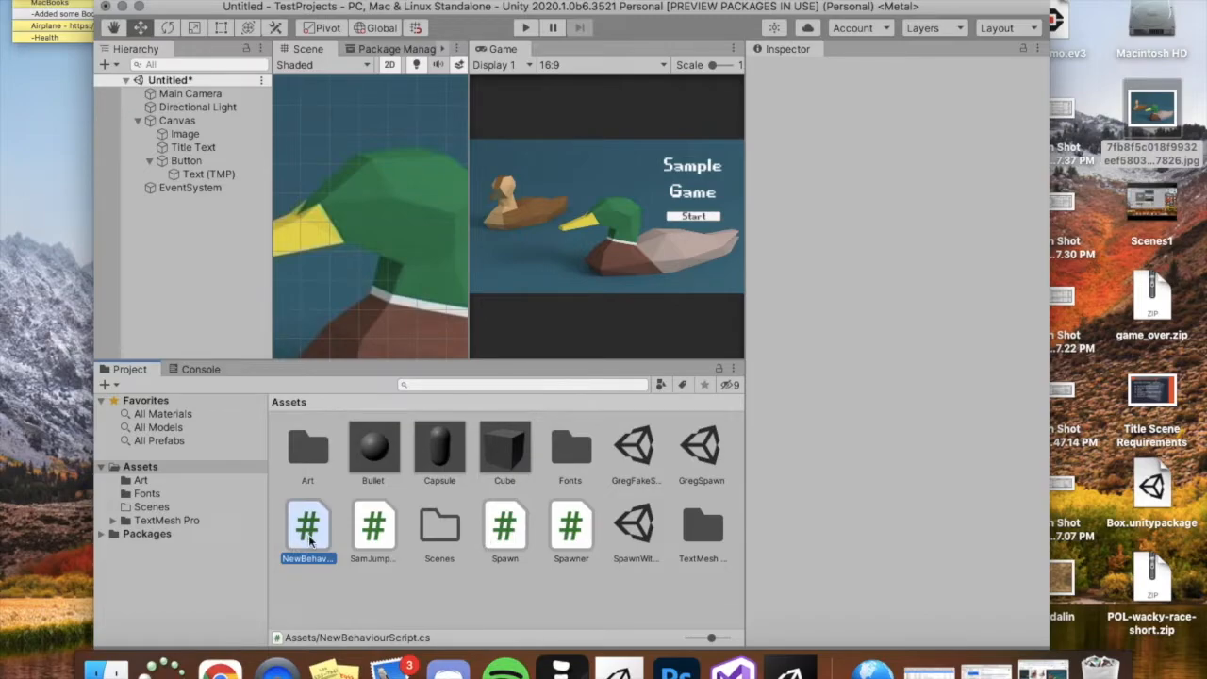
right_click(309, 540)
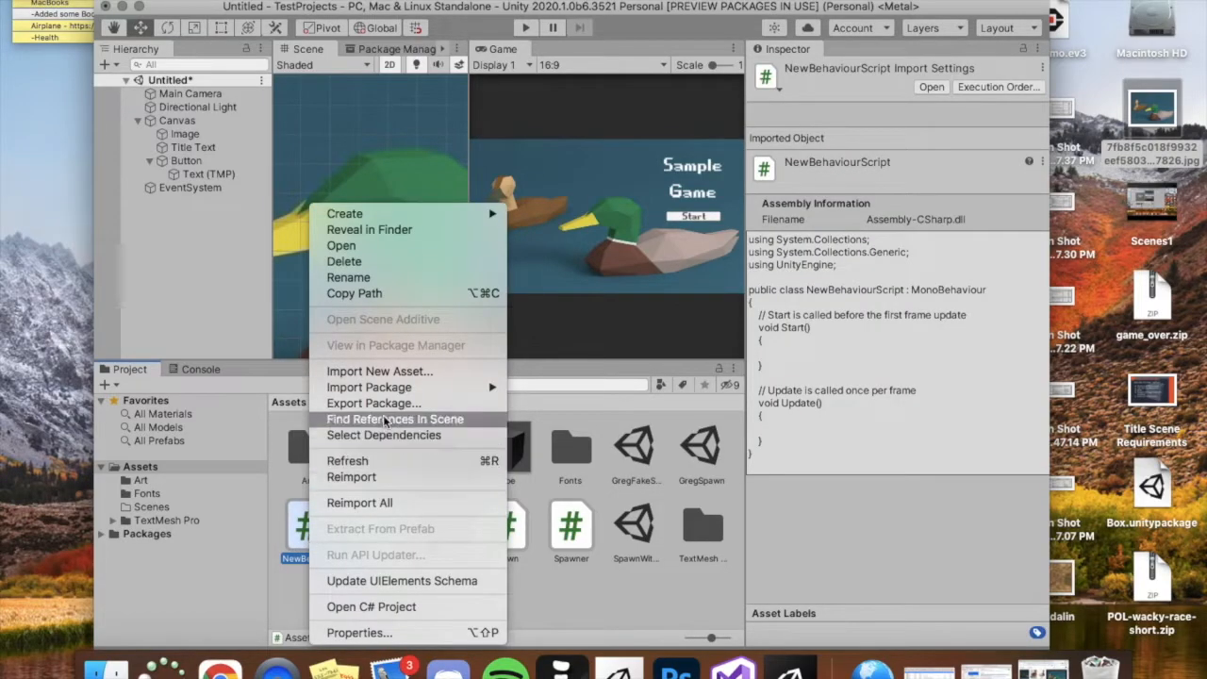
left_click(345, 262)
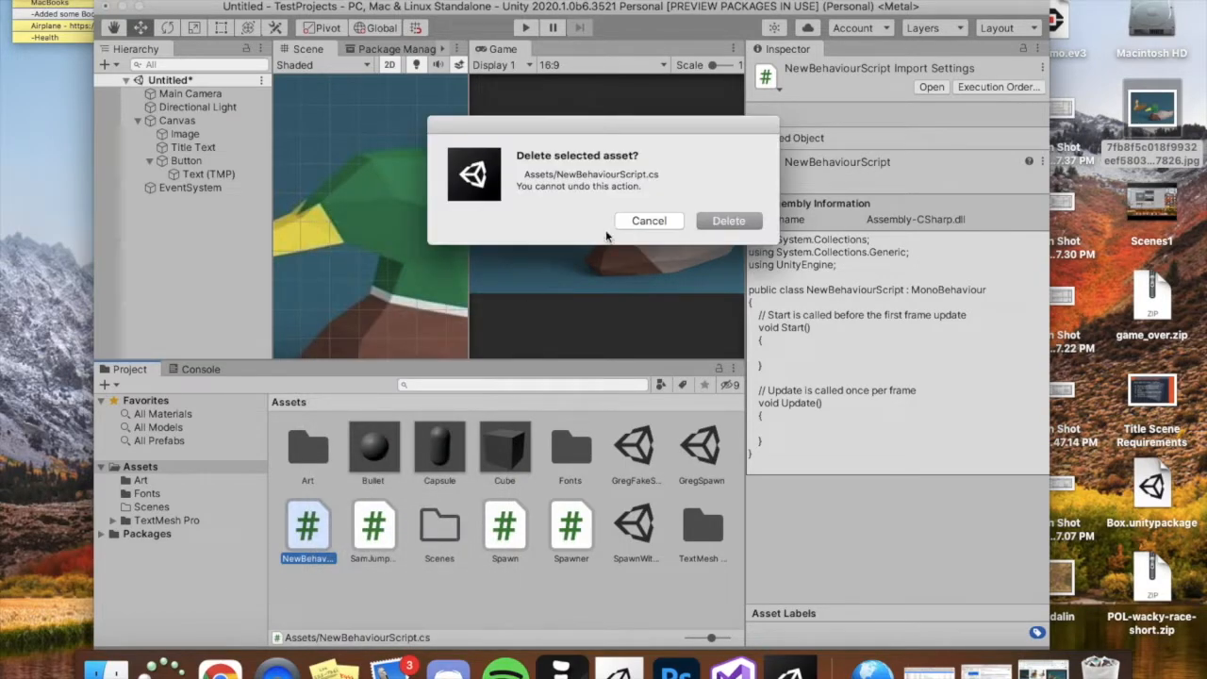
left_click(717, 216)
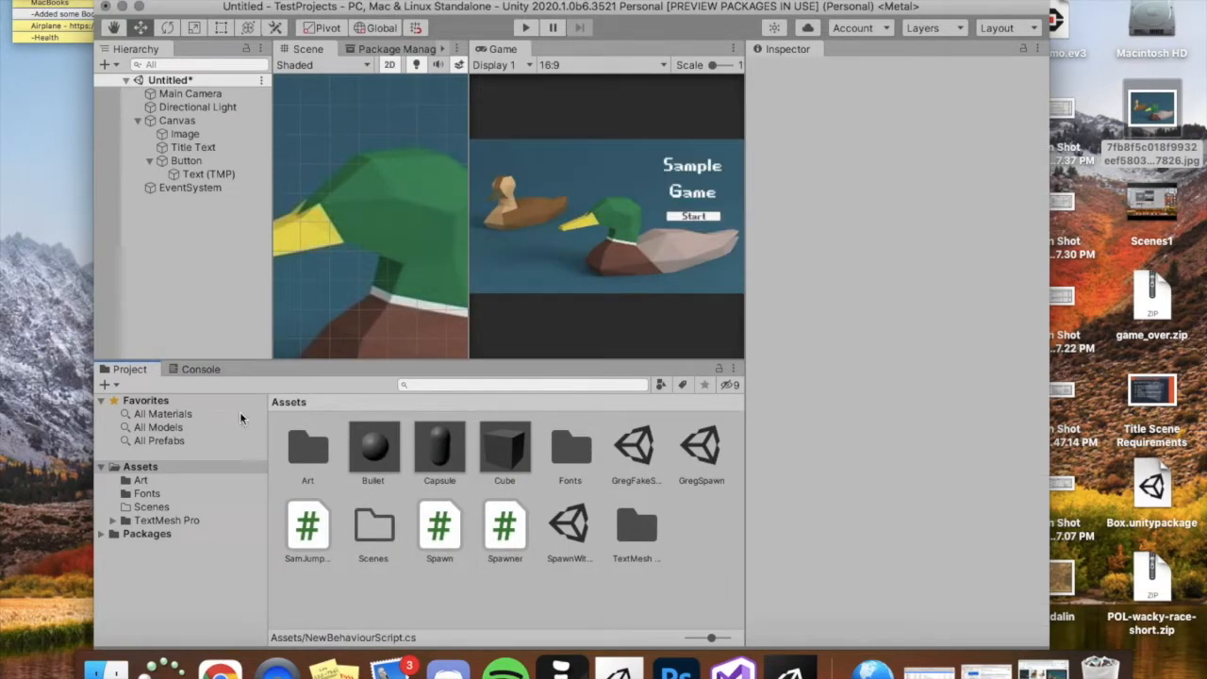
Create a C# script named Menu in the Assets folder and open it in Visual Studio.
left_click(106, 384)
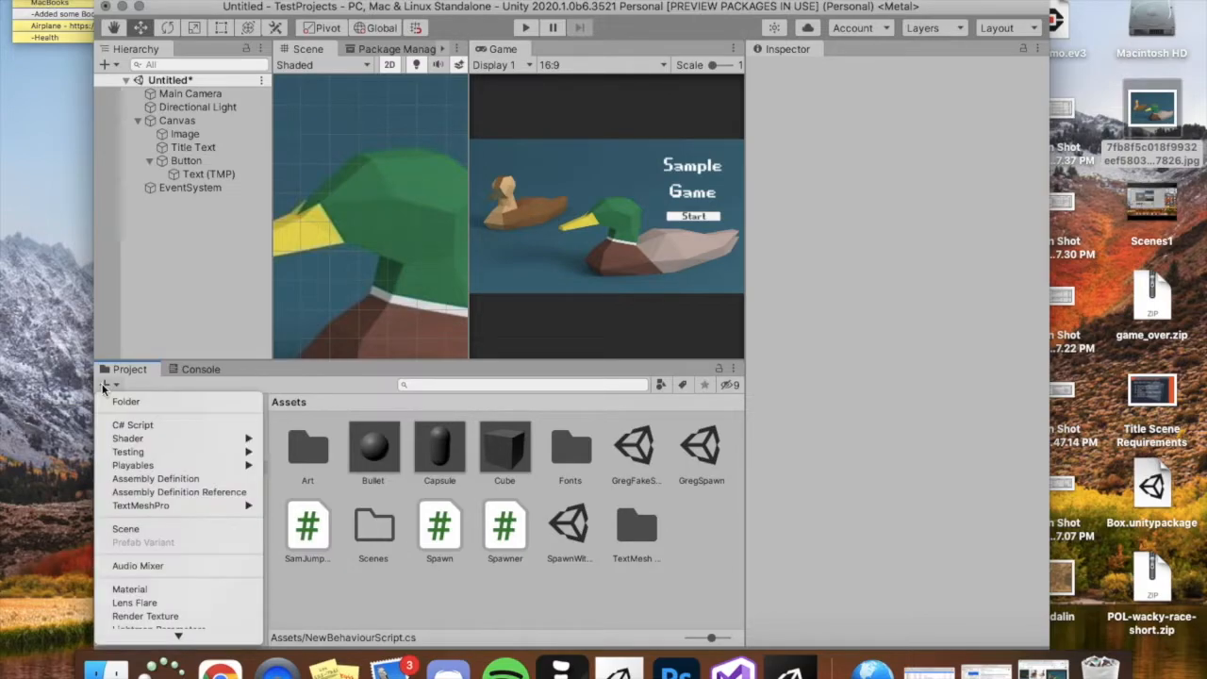
left_click(120, 425)
type("Menu")
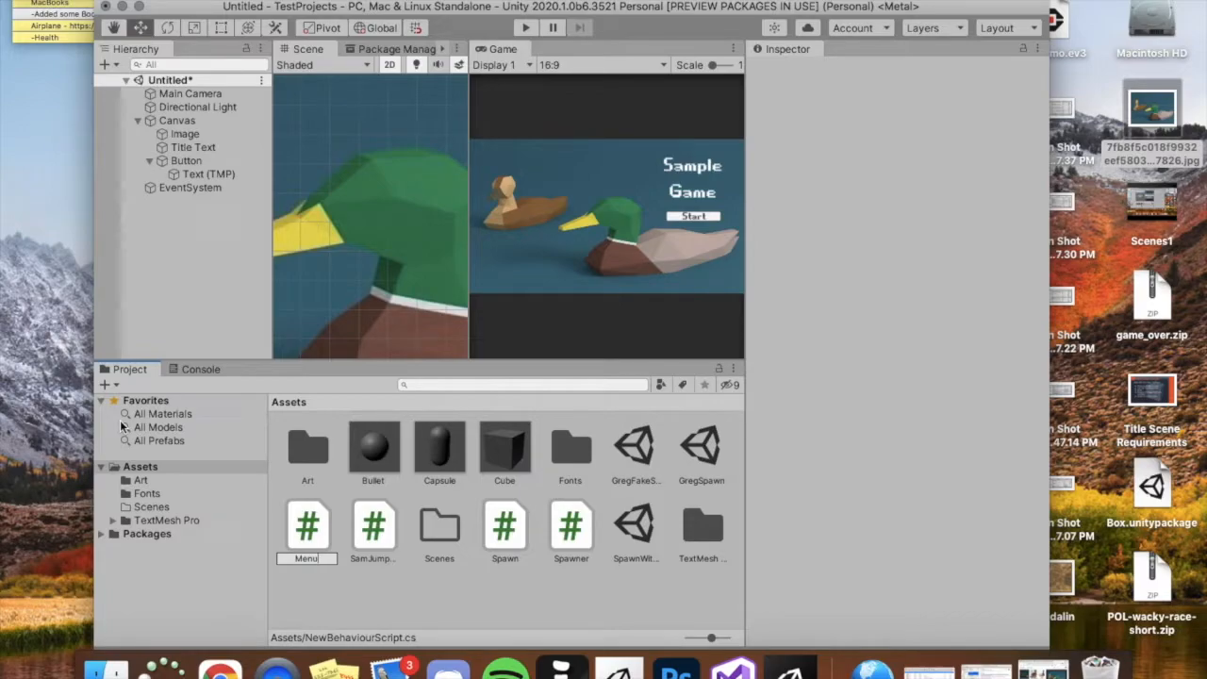
left_click(308, 532)
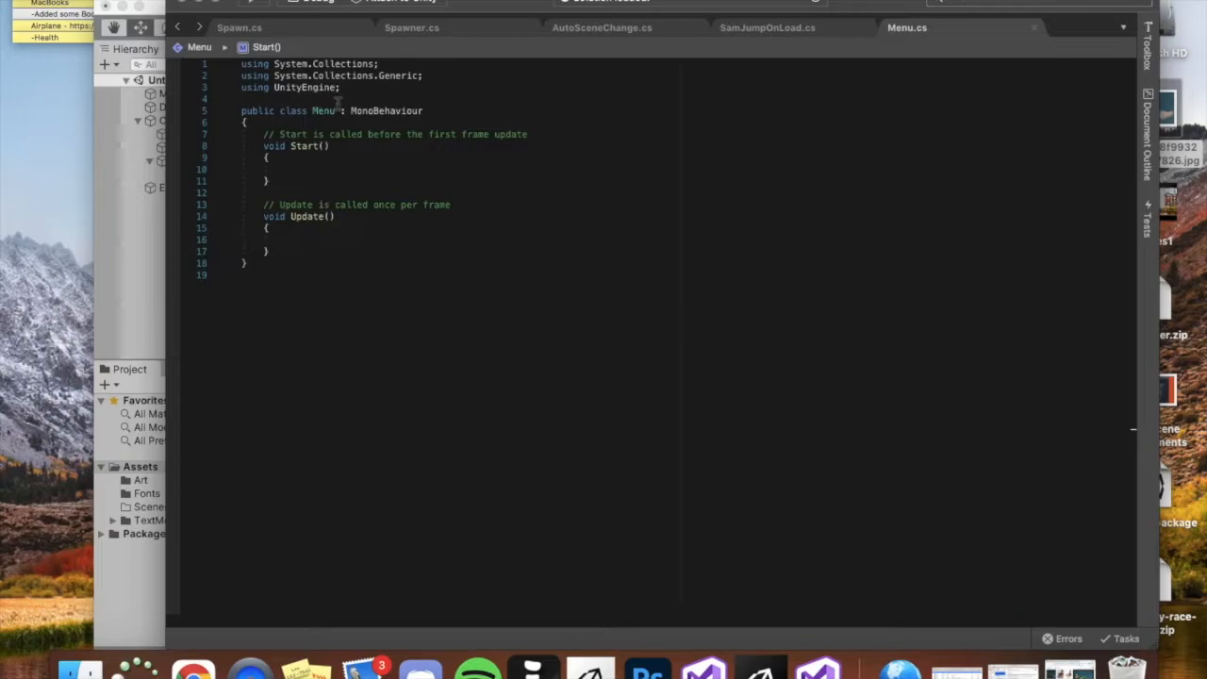
Add the directive "using UnityEngine.SceneManagement;" below the existing using lines in Menu.cs.
scroll(339, 104, "up", 7, "ctrl")
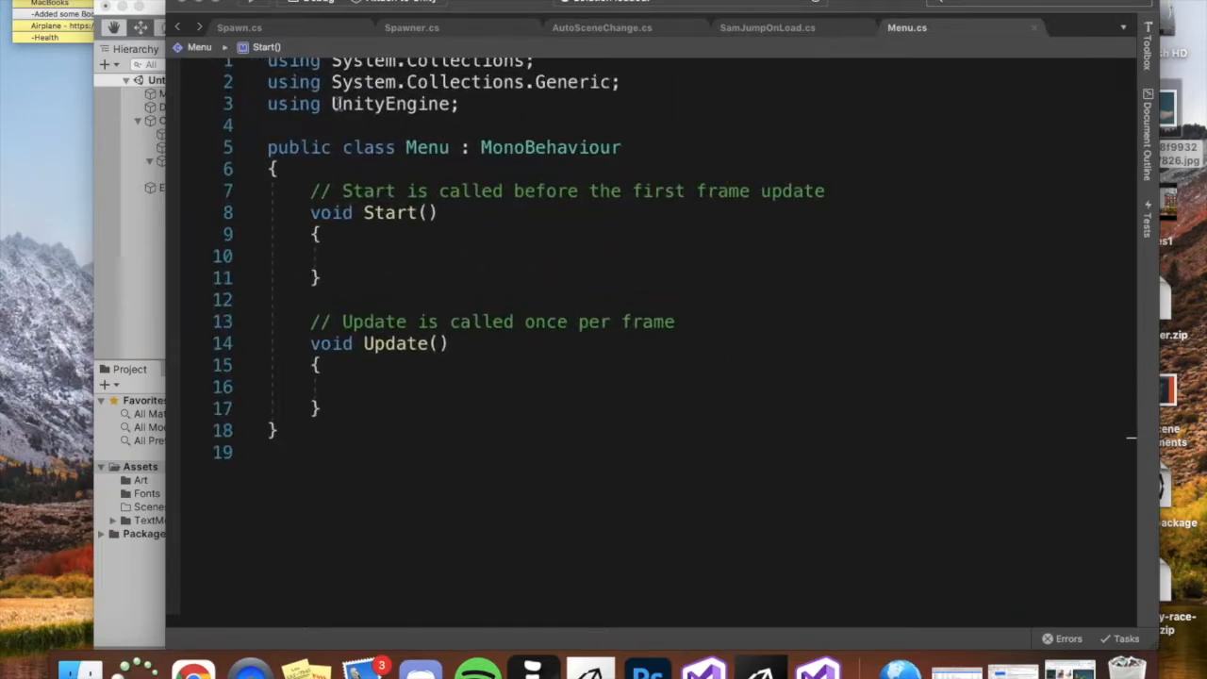
scroll(419, 85, "up", 1)
left_click(468, 110)
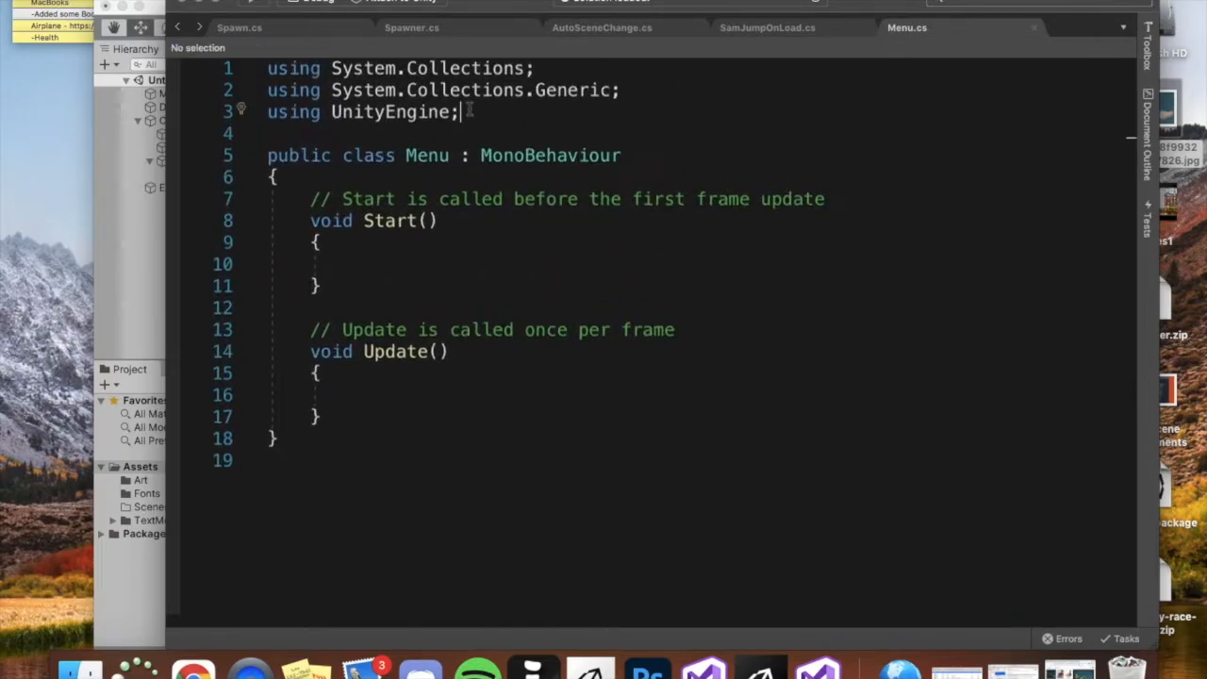
key("Return")
type("using Un")
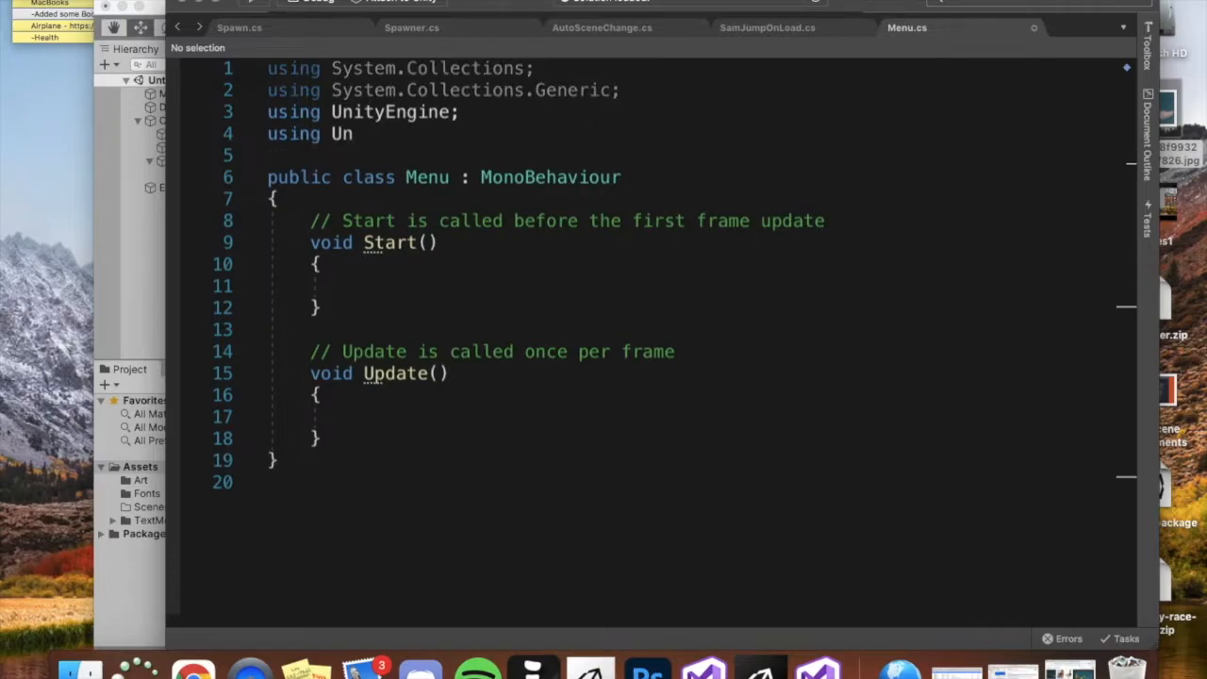
type("ityEngine.Scen")
key("Return")
type(";")
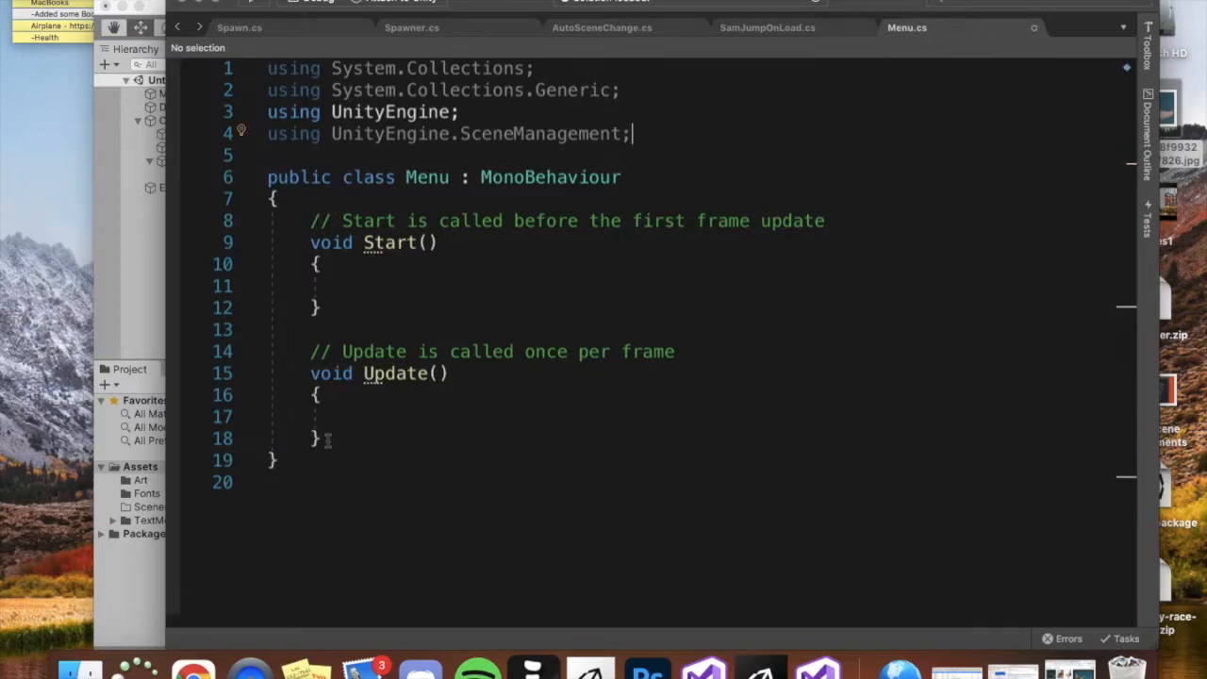
Replace the default Start and Update methods in the Menu class with an empty public void ChangeScene() method.
left_click_drag(323, 439, 301, 220)
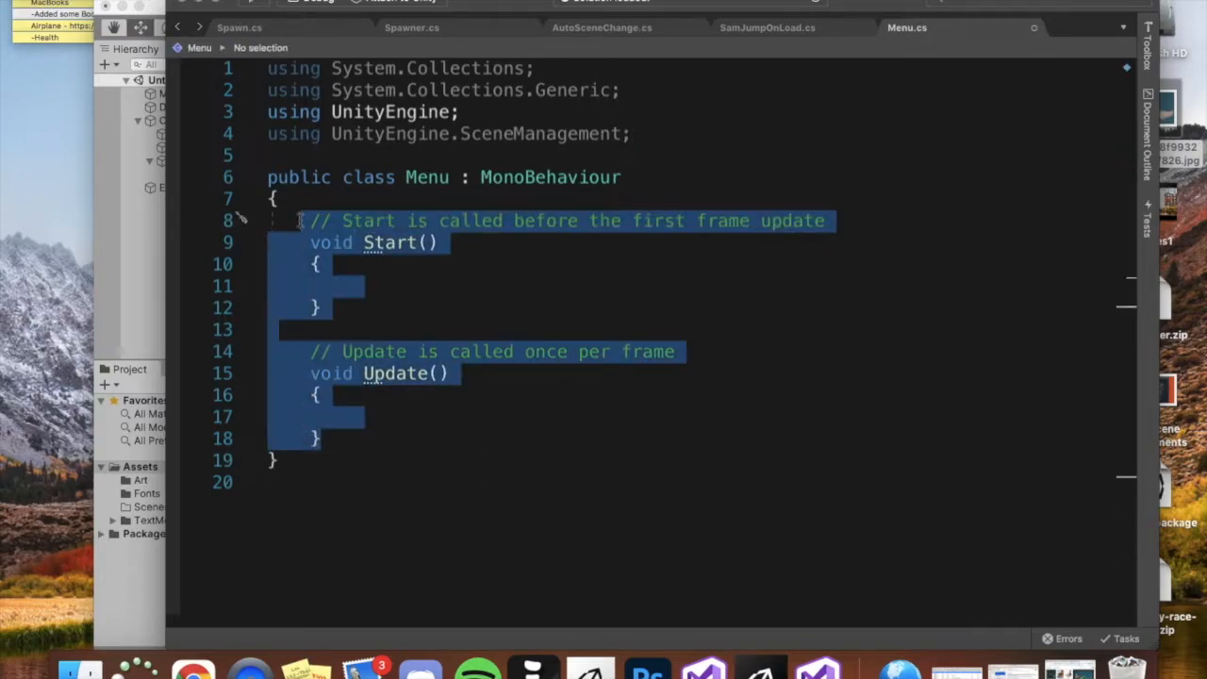
key("BackSpace")
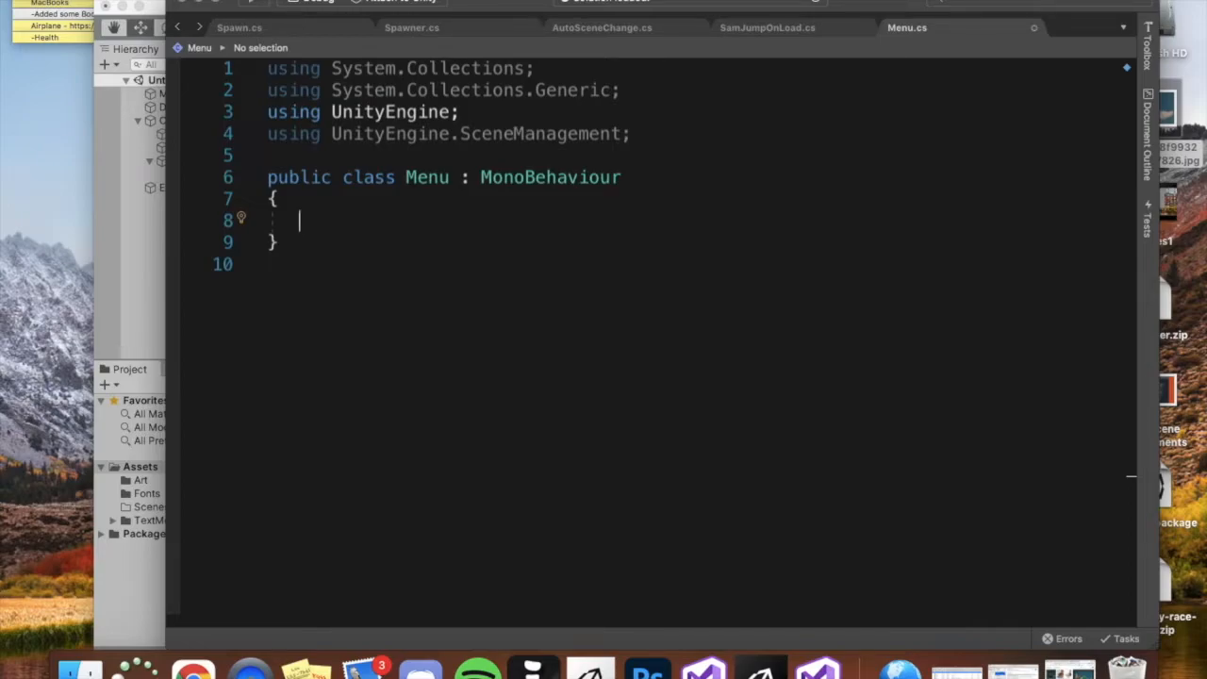
type("public ")
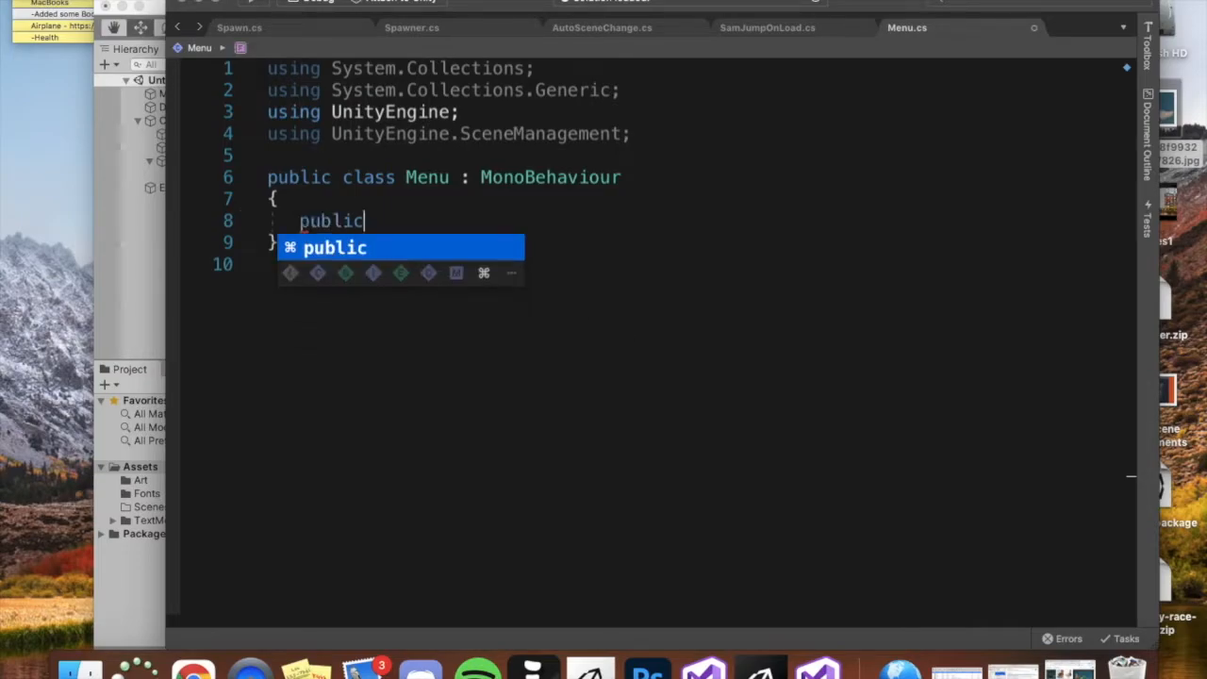
type("void ")
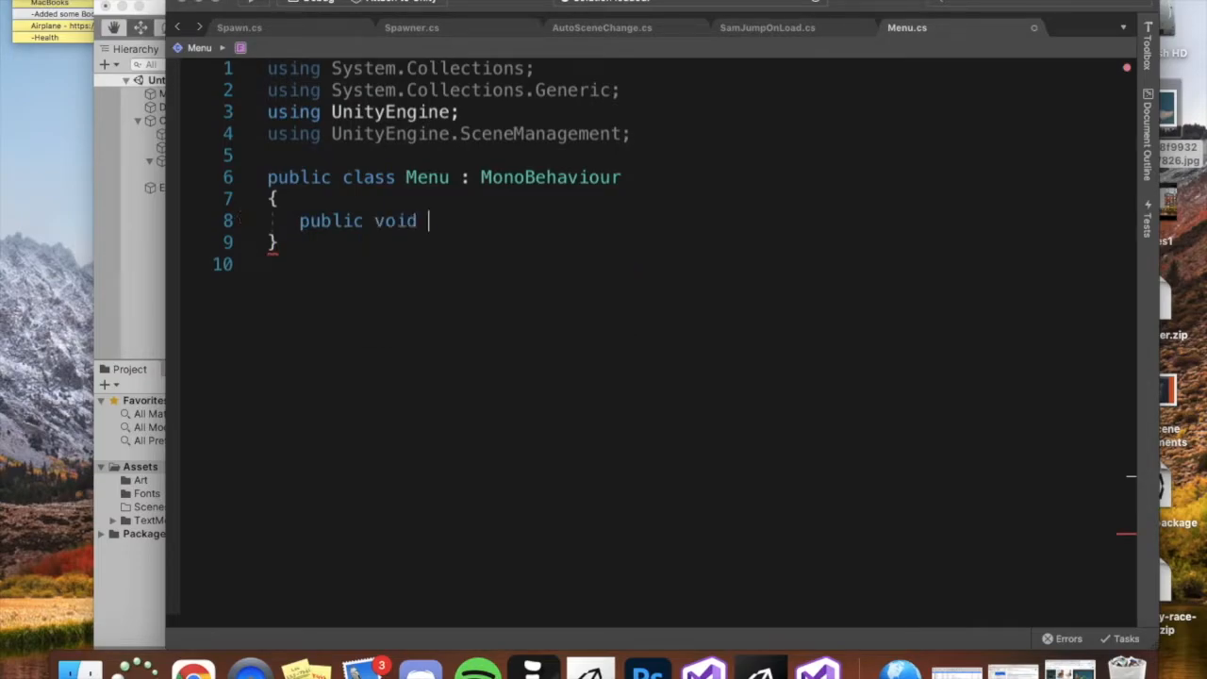
type("Change")
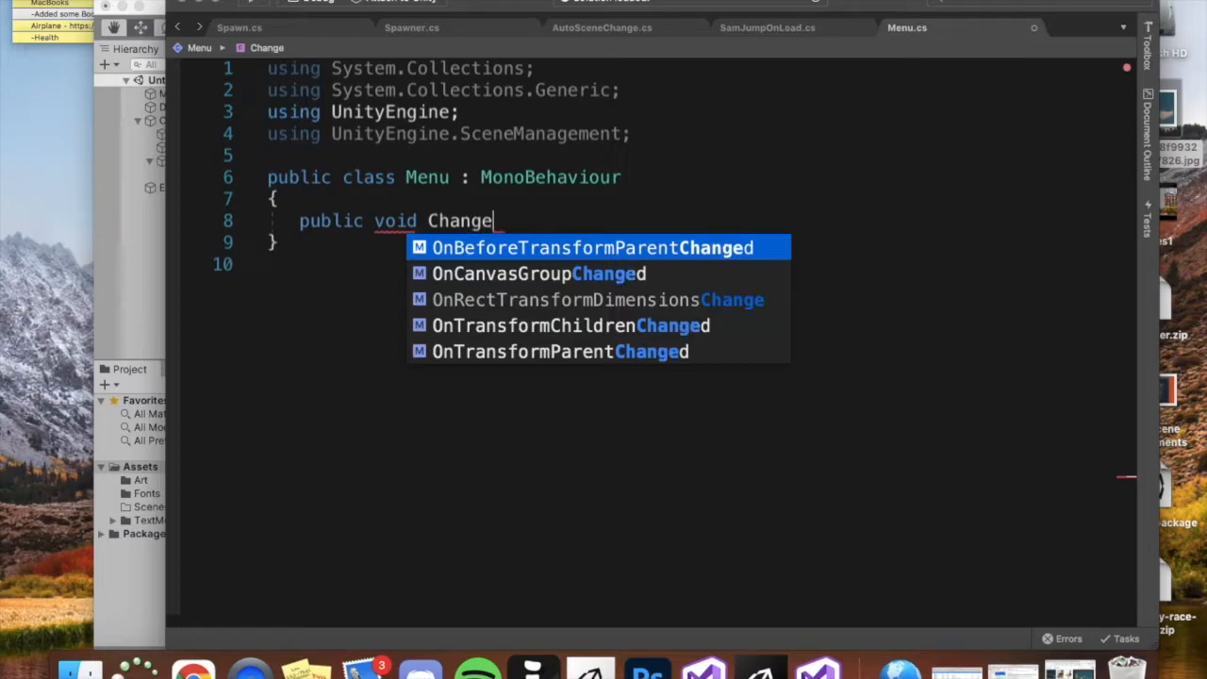
type("Scene()")
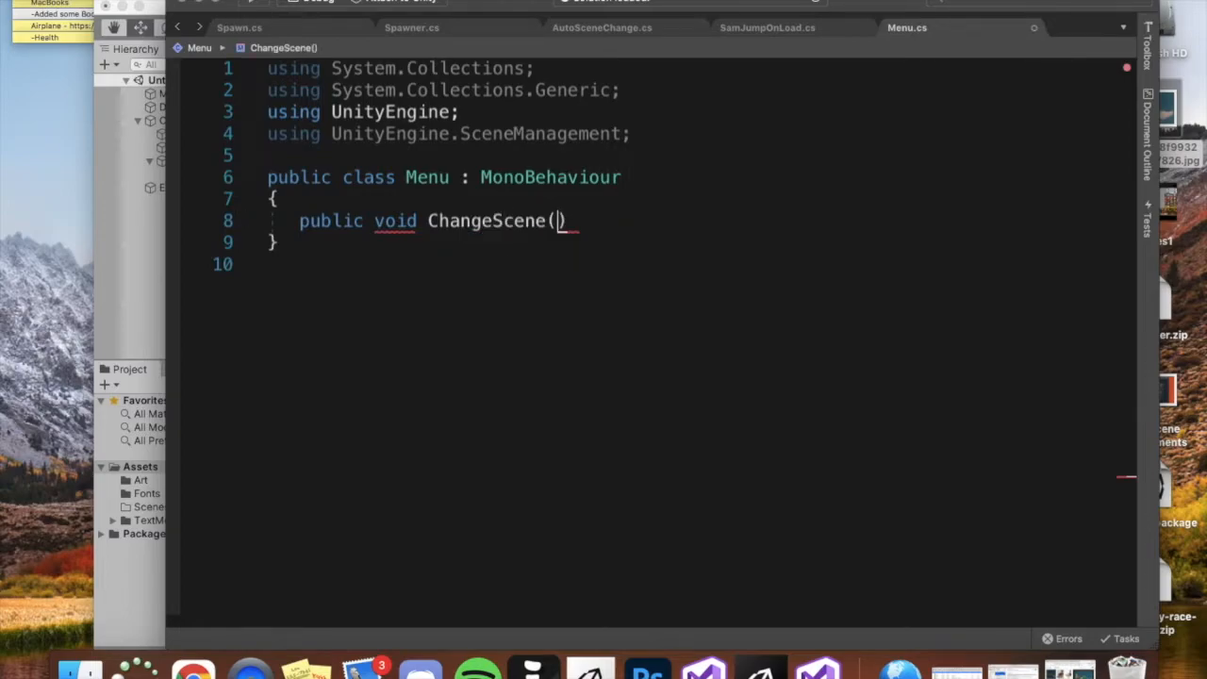
key("Return")
type("{")
key("Return")
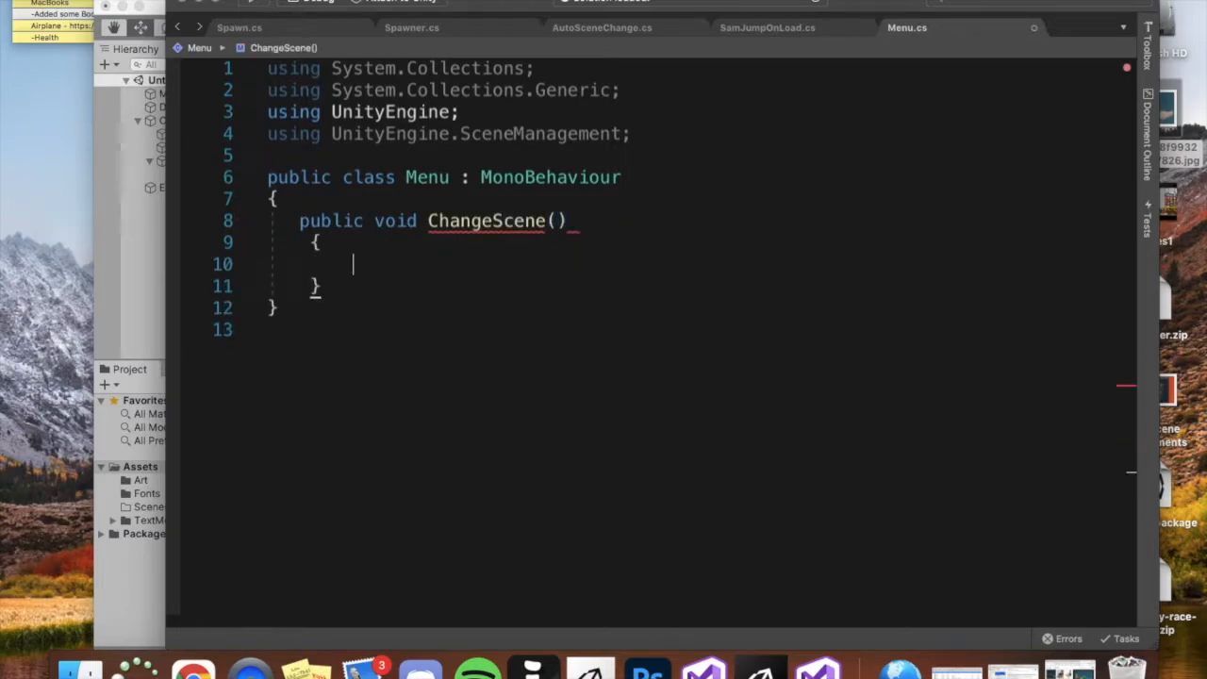
Write the comments "//fade a panel" and "//change our scene" inside the ChangeScene() body.
type("//")
type("fade")
type(" a pn")
type("anel")
key("Return")
type("//change out")
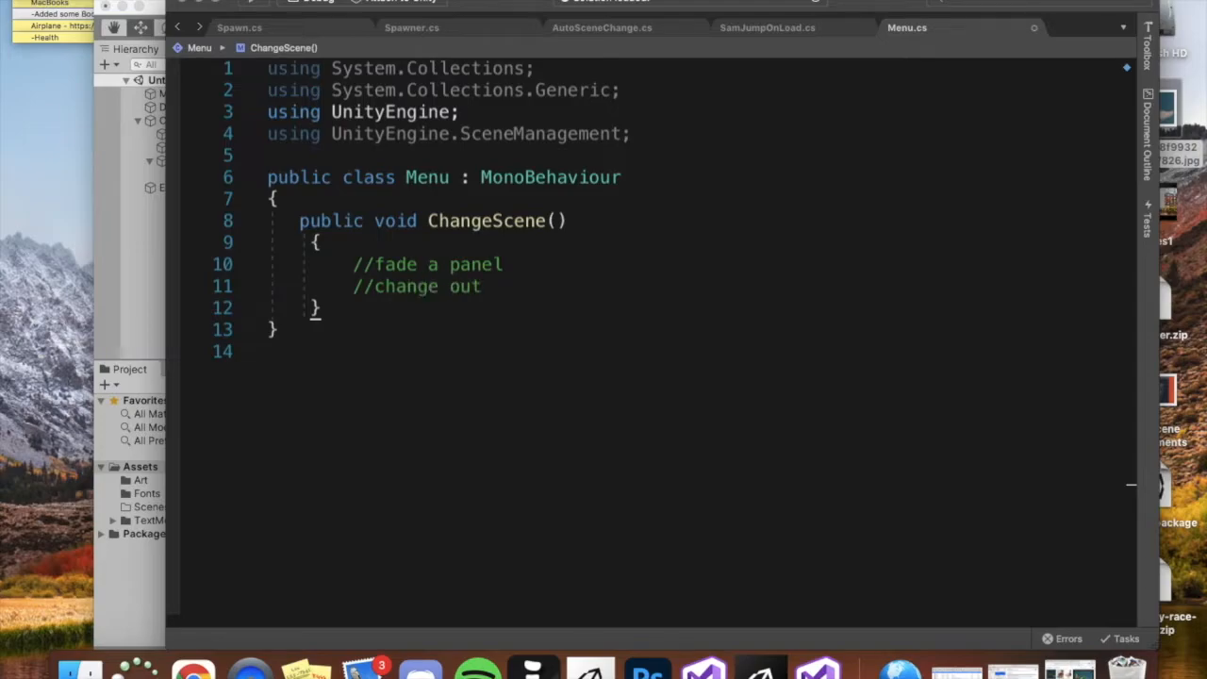
key("BackSpace")
type("r scene")
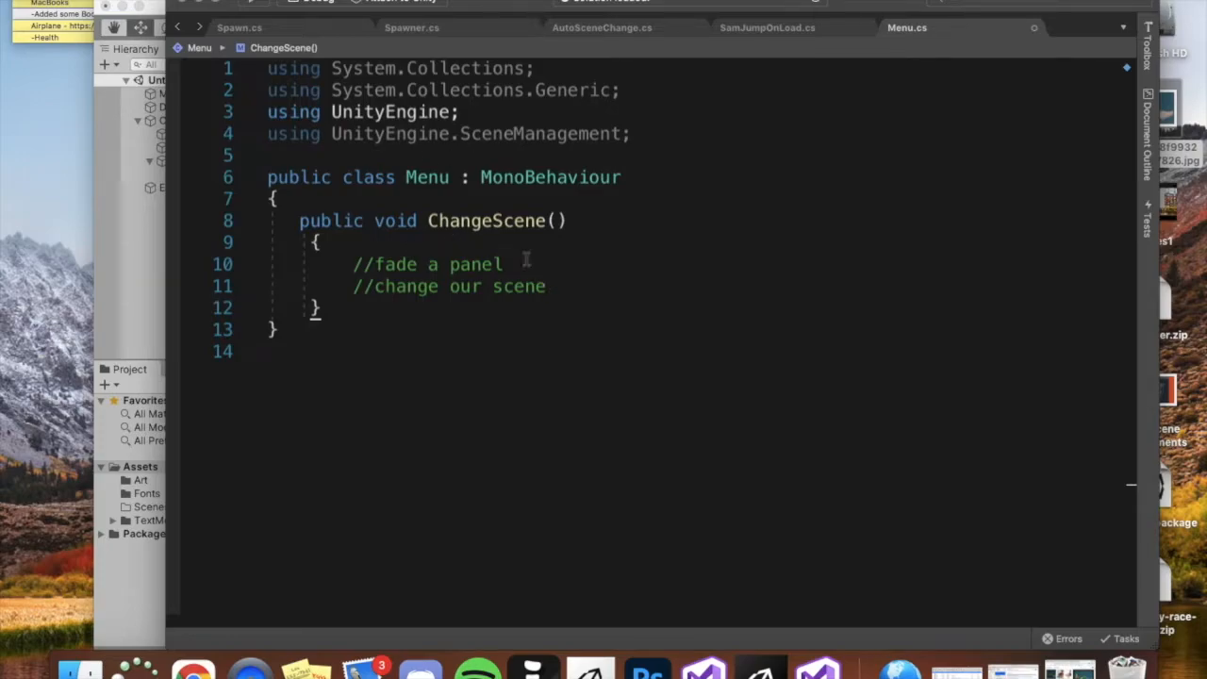
Add an empty IEnumerator method named WaitToChange() below ChangeScene() in the Menu class.
left_click(321, 308)
key("Return")
key("Return")
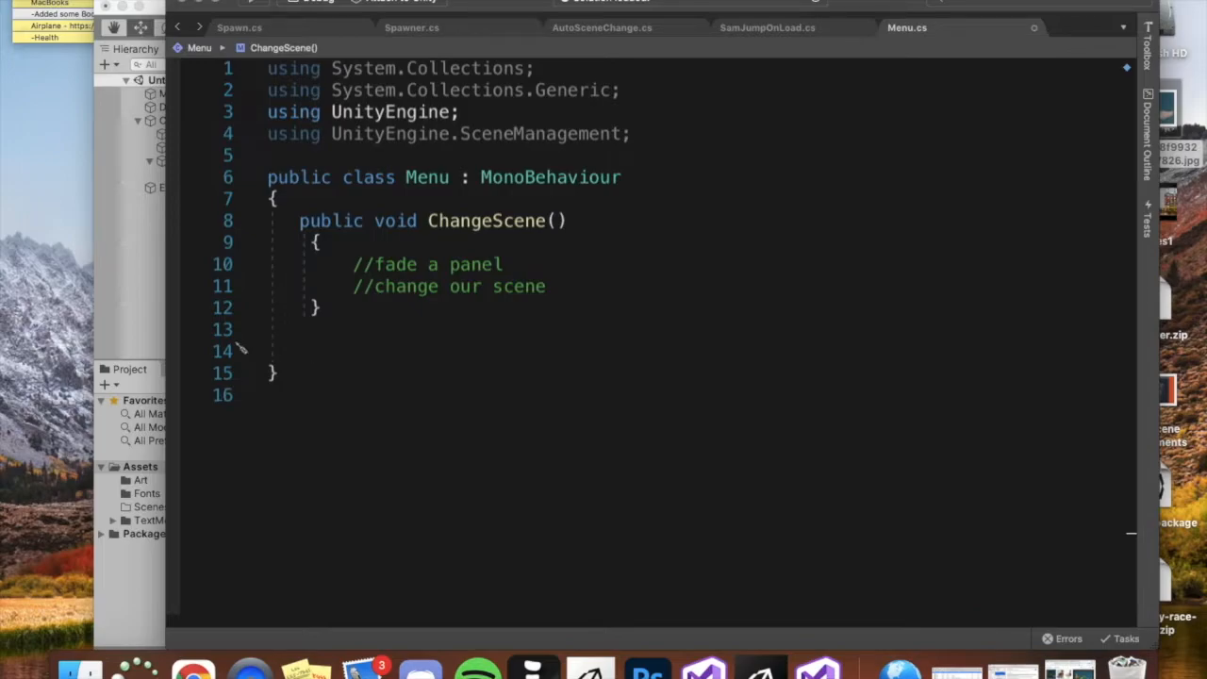
type("Ie")
key("BackSpace")
type("ENu")
key("BackSpace")
key("BackSpace")
type("numerator ")
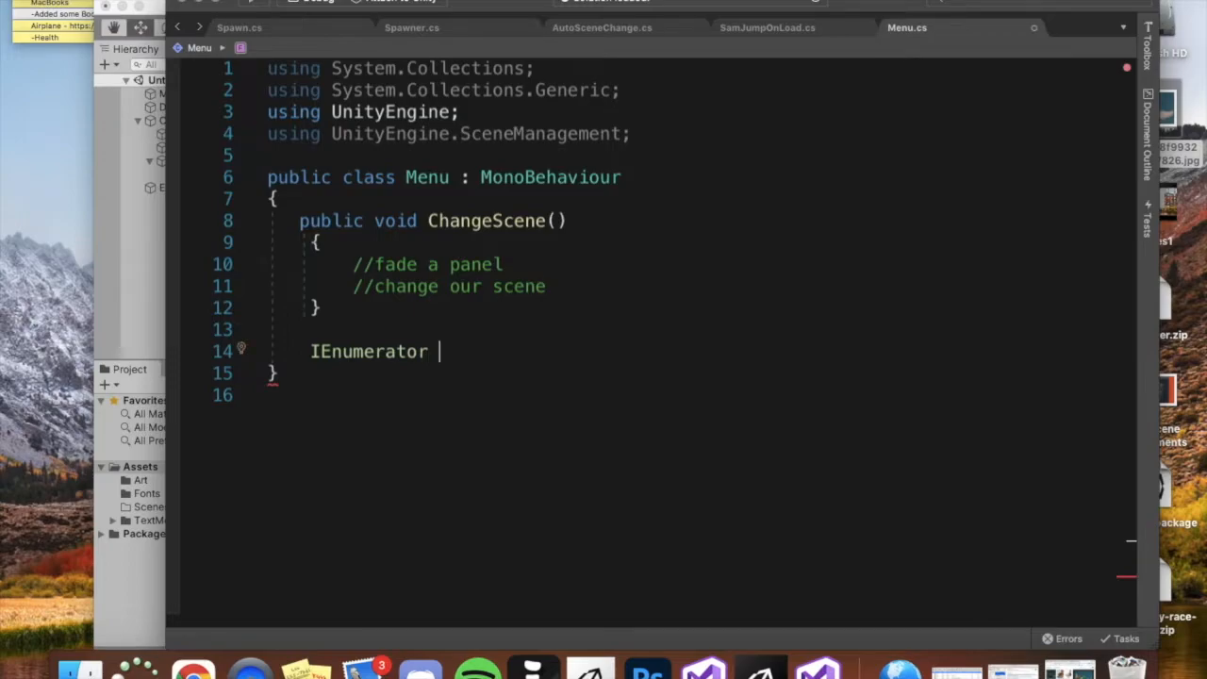
type(" WaitToChange")
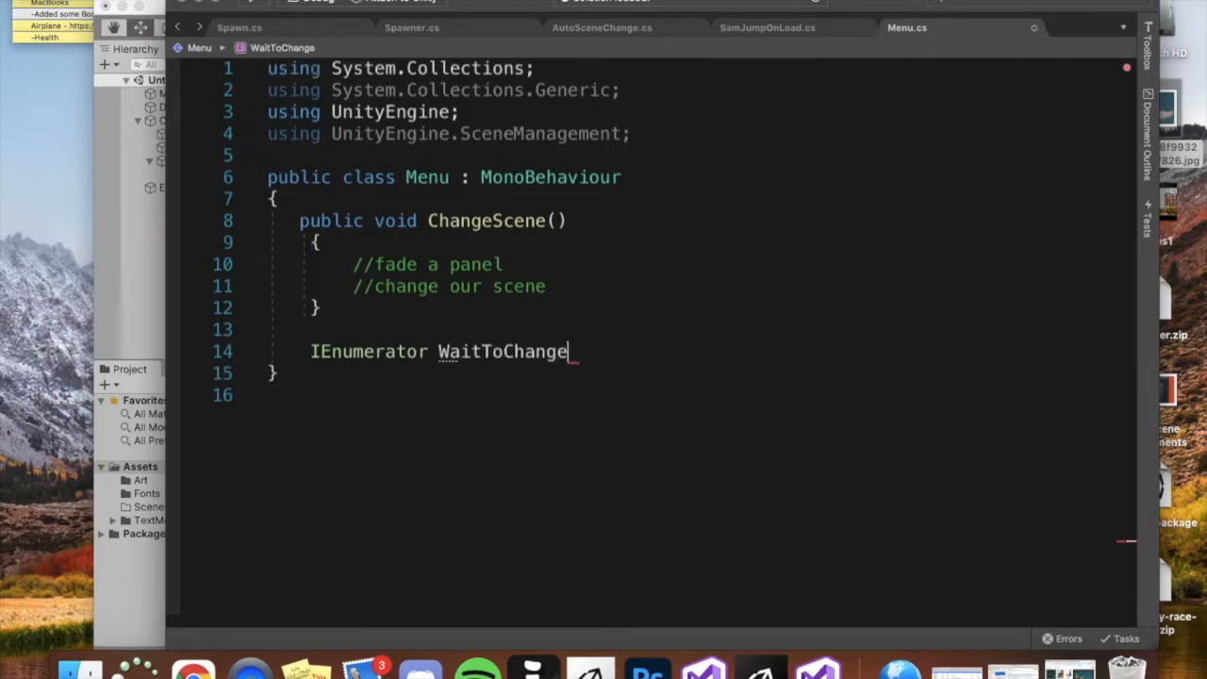
type("(){")
key("Return")
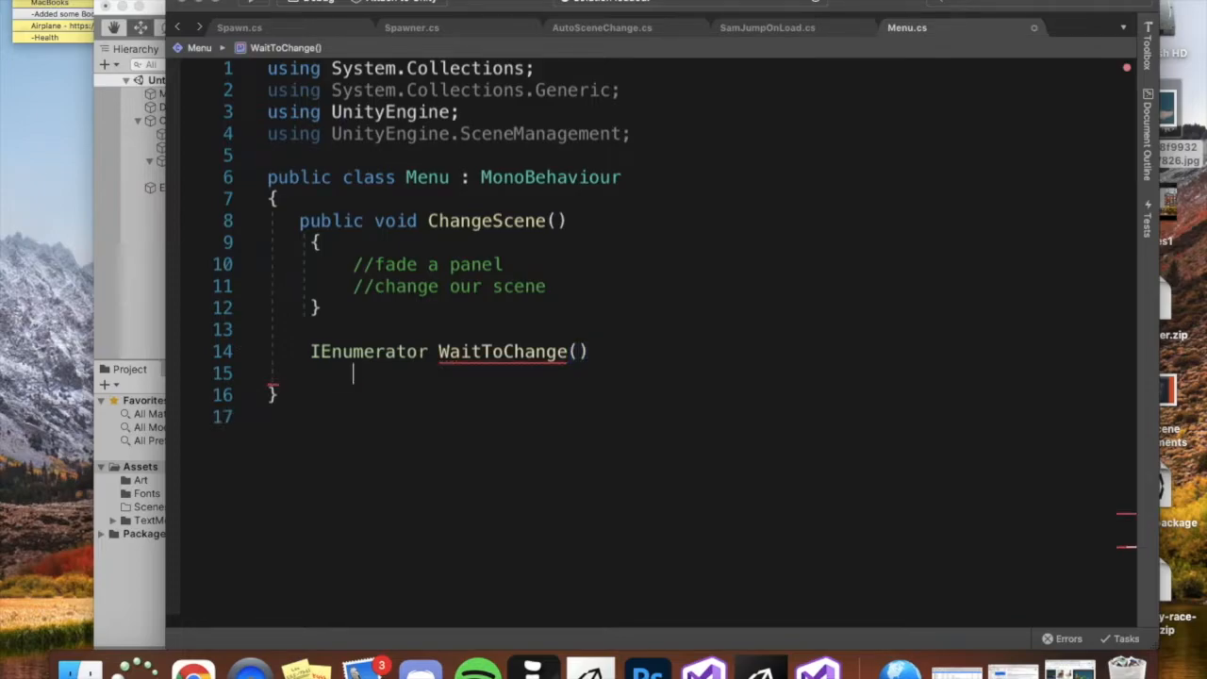
Write "yield return new WaitForSeconds(1);" inside WaitToChange(), followed by a new empty line.
type("yielf")
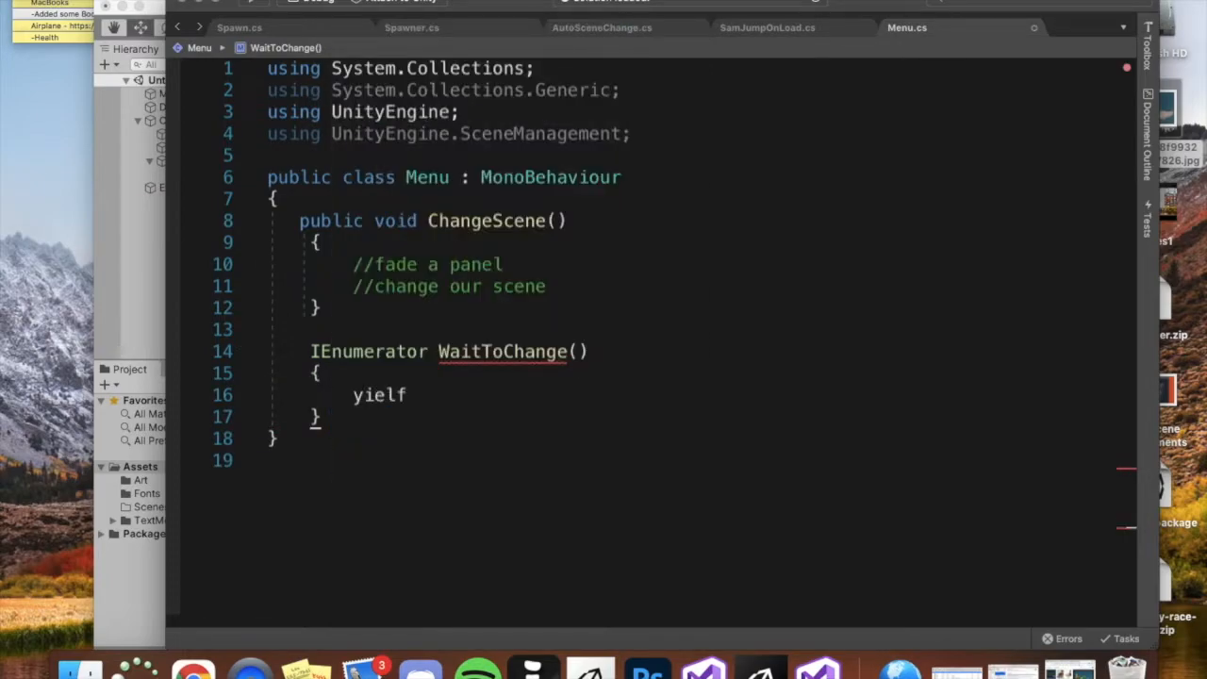
key("BackSpace")
type("d return ne")
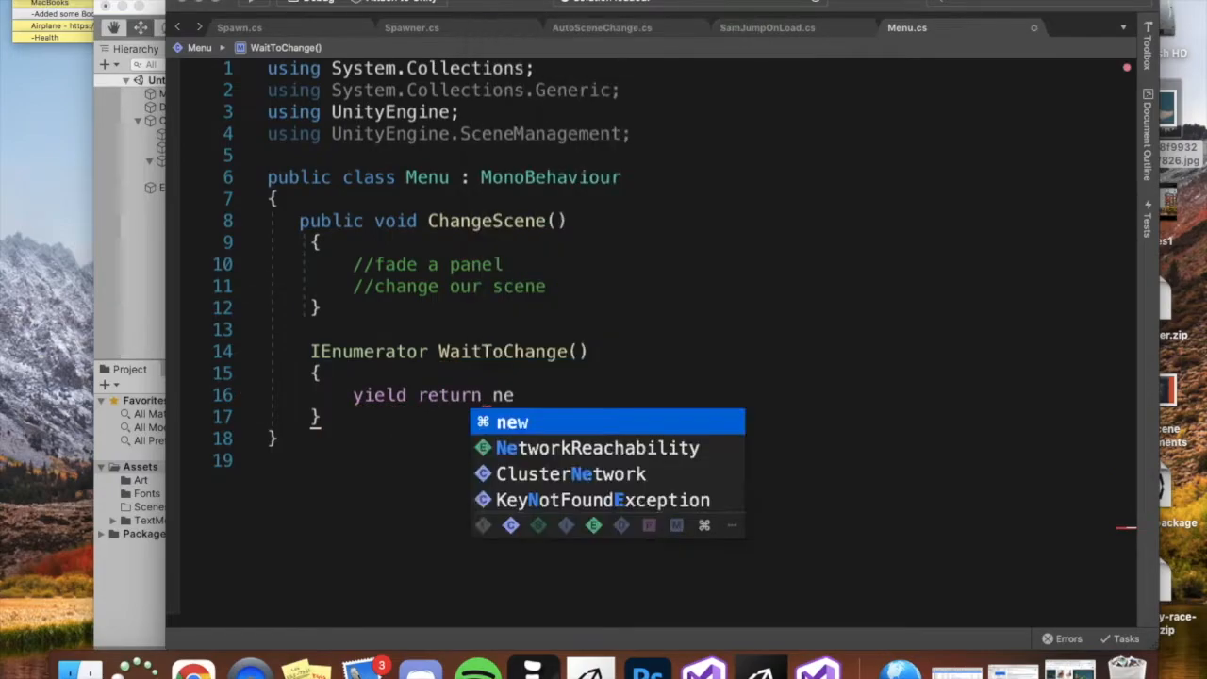
type("w Wait")
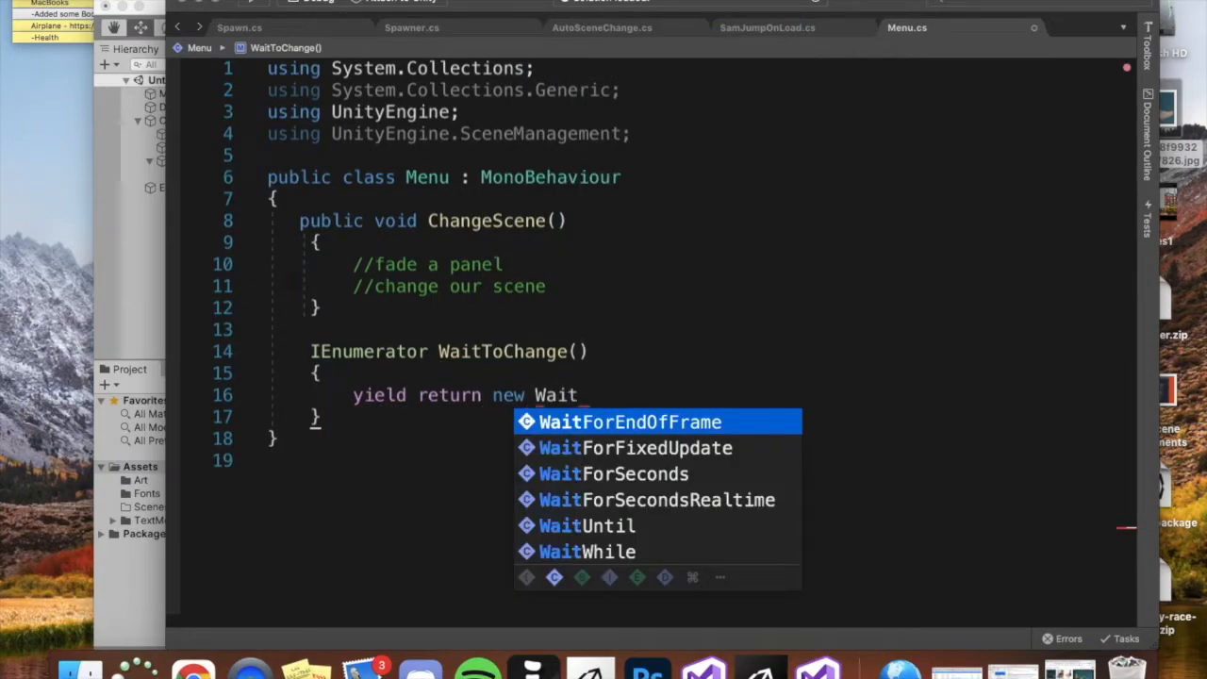
key("Down")
key("Down")
key("Return")
type("(1")
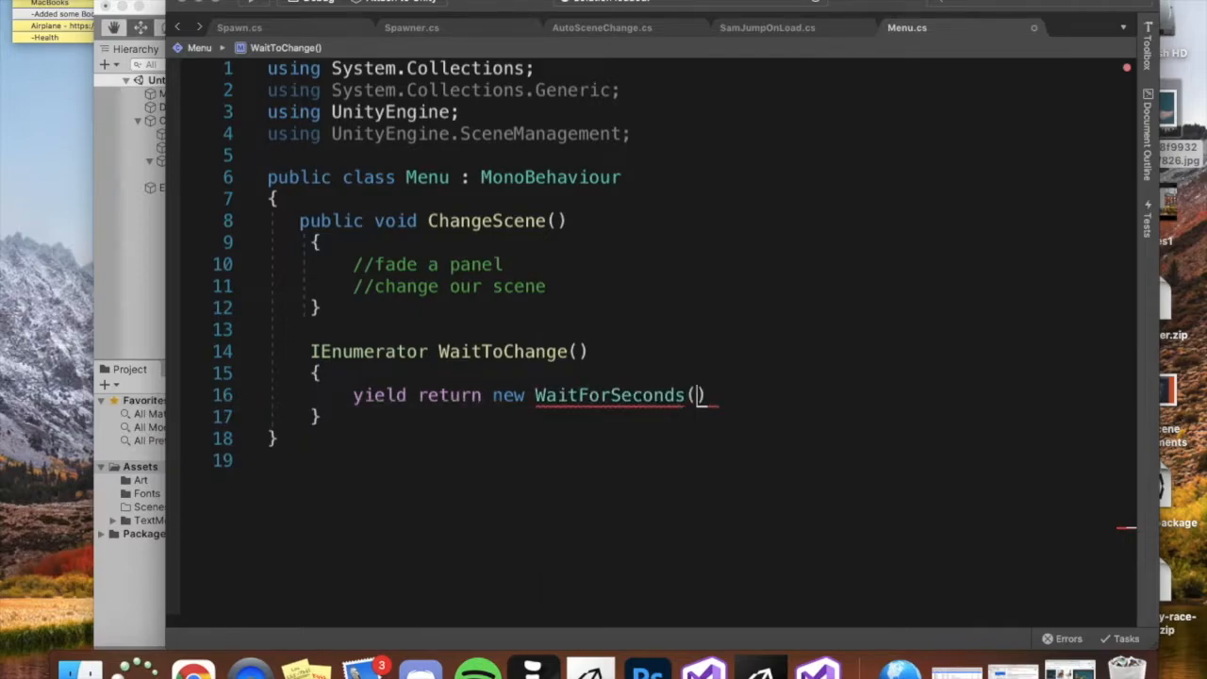
type(");")
key("Return")
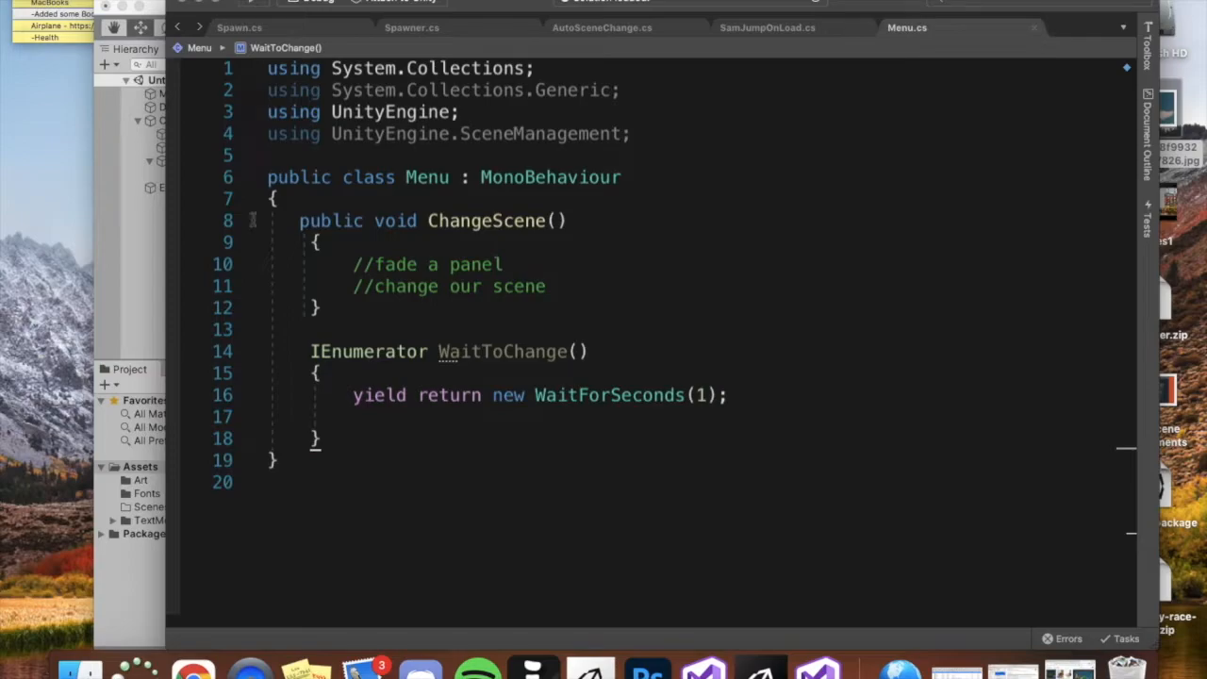
Switch to Unity and save the untitled scene as Title in the Scenes folder inside Assets.
left_click(200, 5)
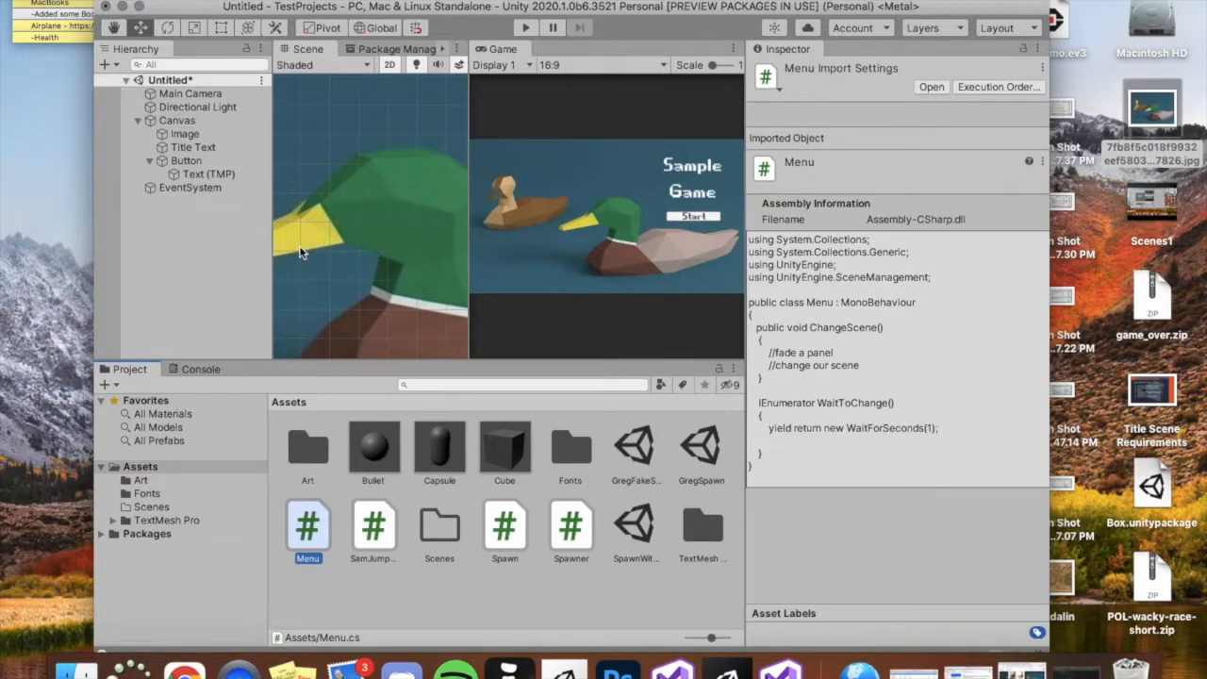
key("super+s")
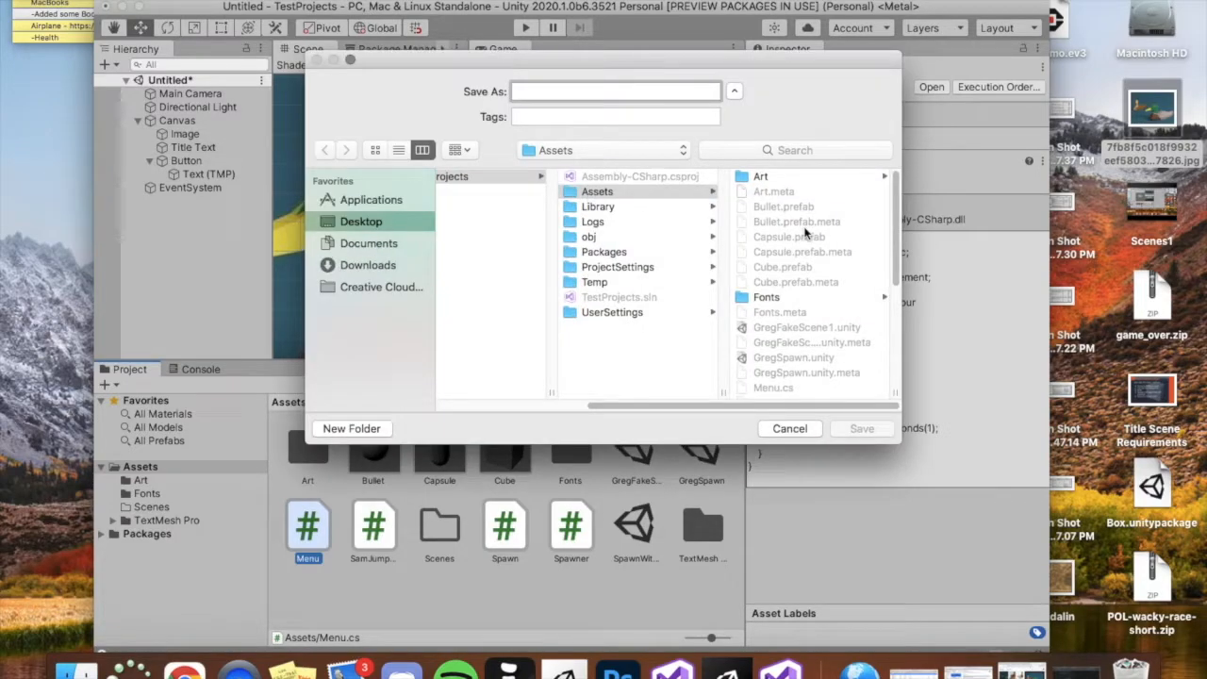
scroll(765, 293, "down", 5)
left_click(761, 257)
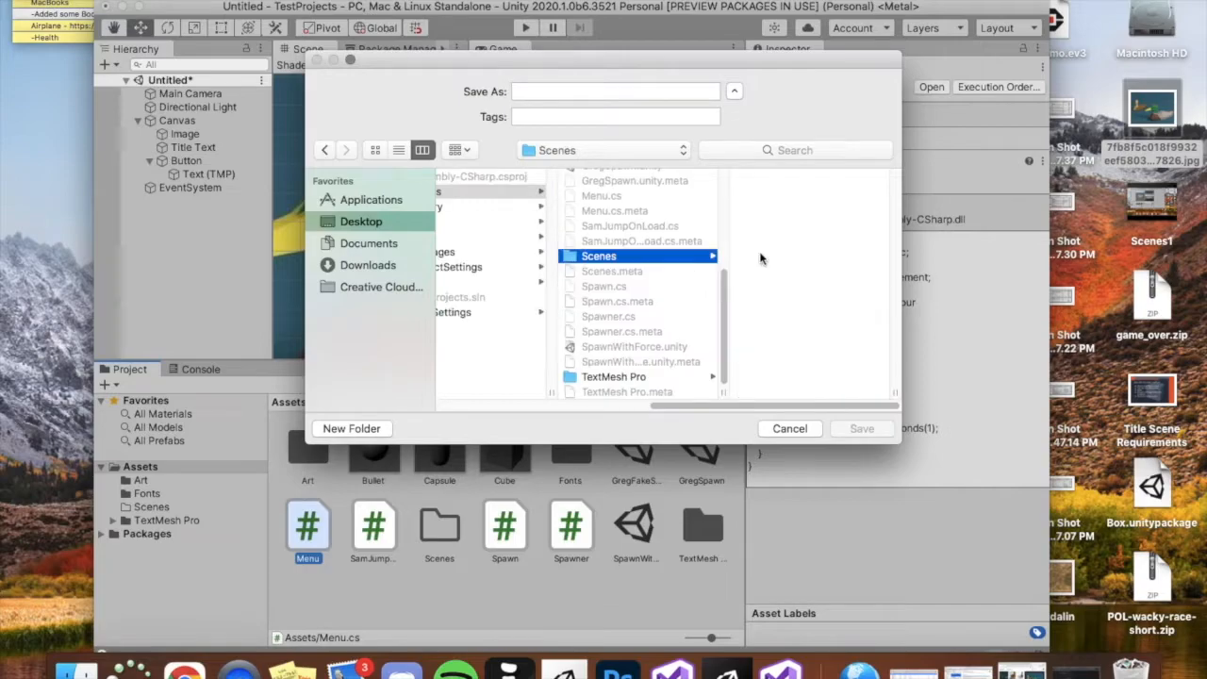
left_click(534, 91)
type("Title")
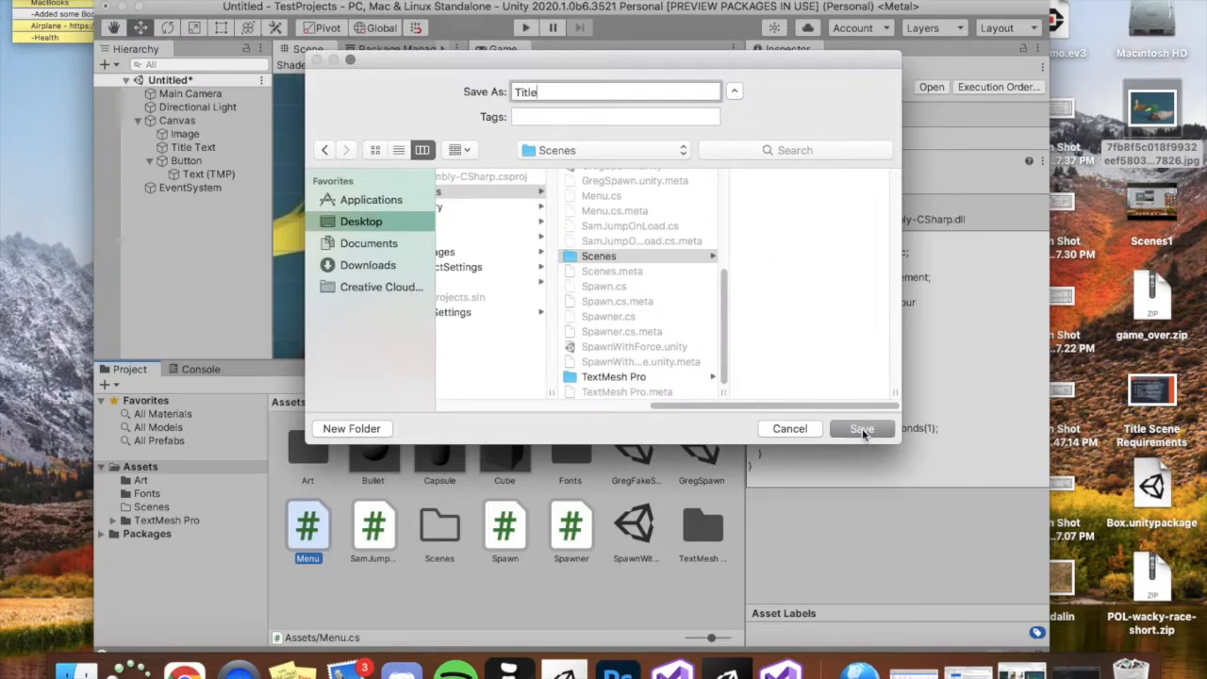
left_click(862, 428)
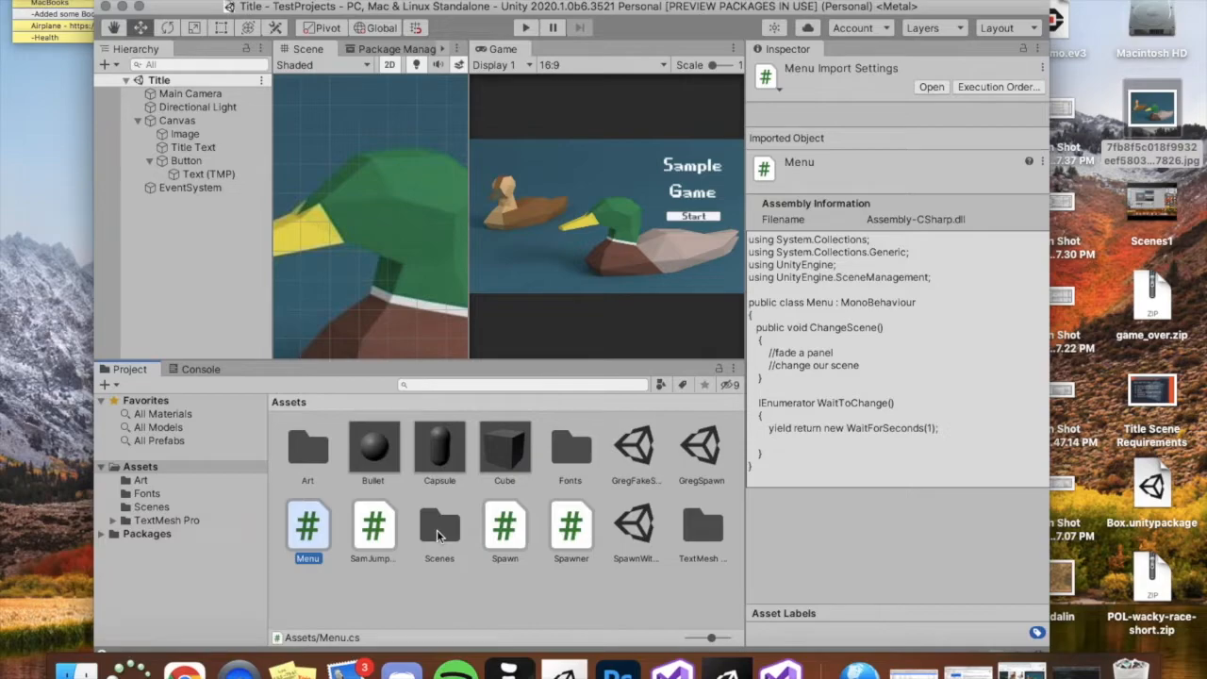
Open the Build Settings and remove the GregSpawn, GregFakeScene1 and SpawnWithForce scenes from the build list.
left_click(94, 1)
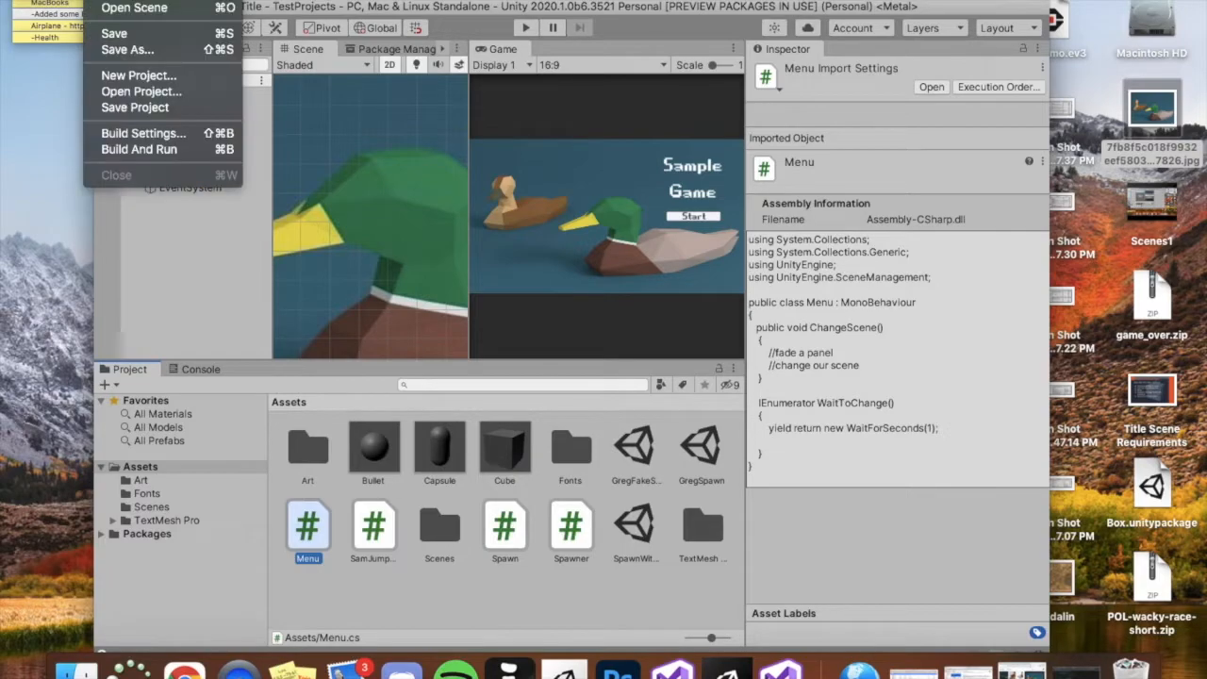
left_click(137, 131)
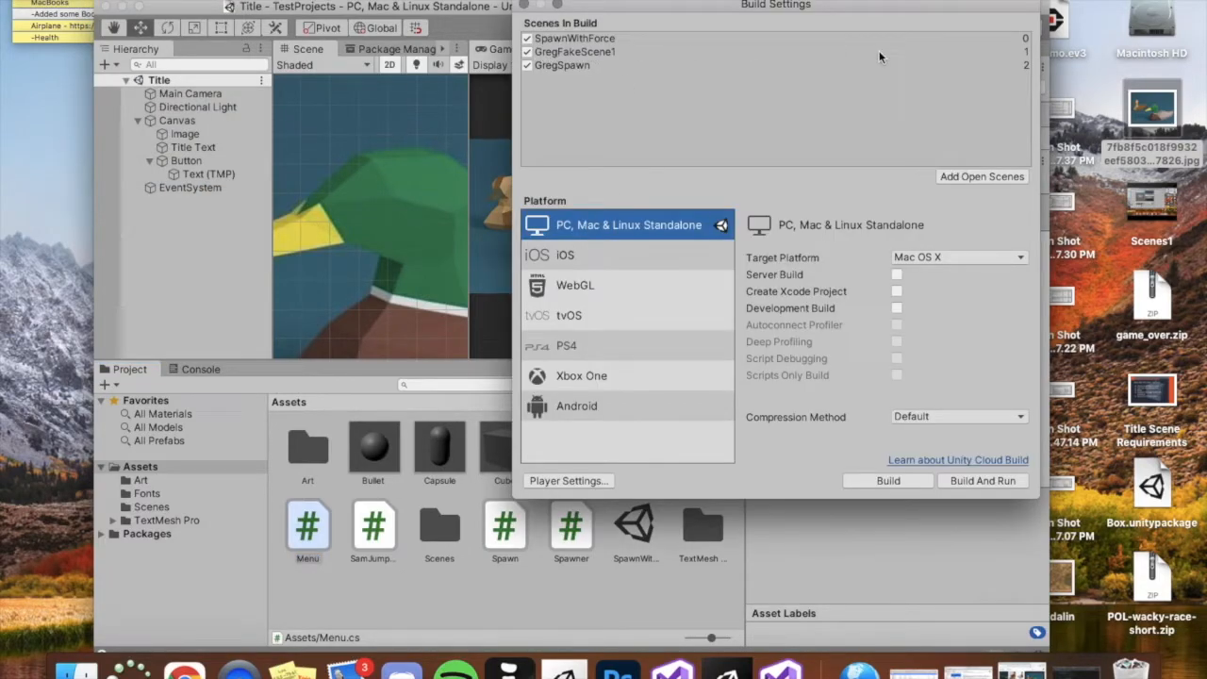
left_click(591, 64)
key("Delete")
left_click(590, 55)
key("Delete")
left_click(583, 39)
key("Delete")
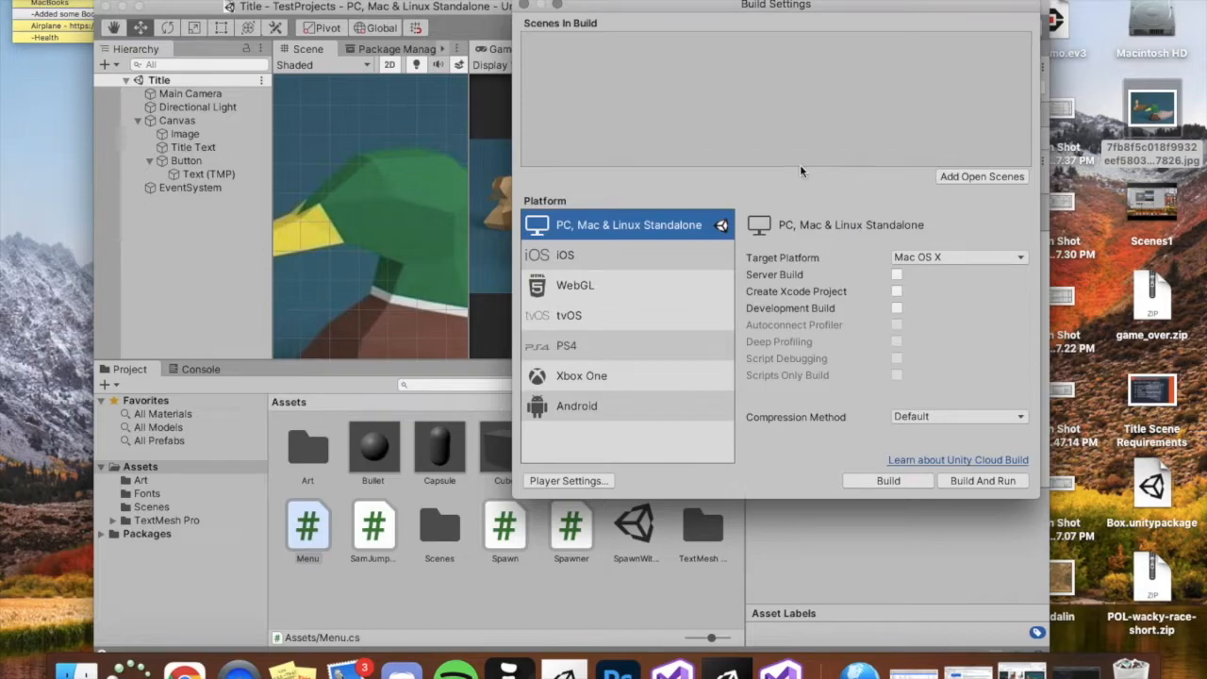
Add the open Title scene, GregFakeScene1 and SpawnWithForce to Scenes In Build in that order, and close the Build Settings.
left_click(960, 175)
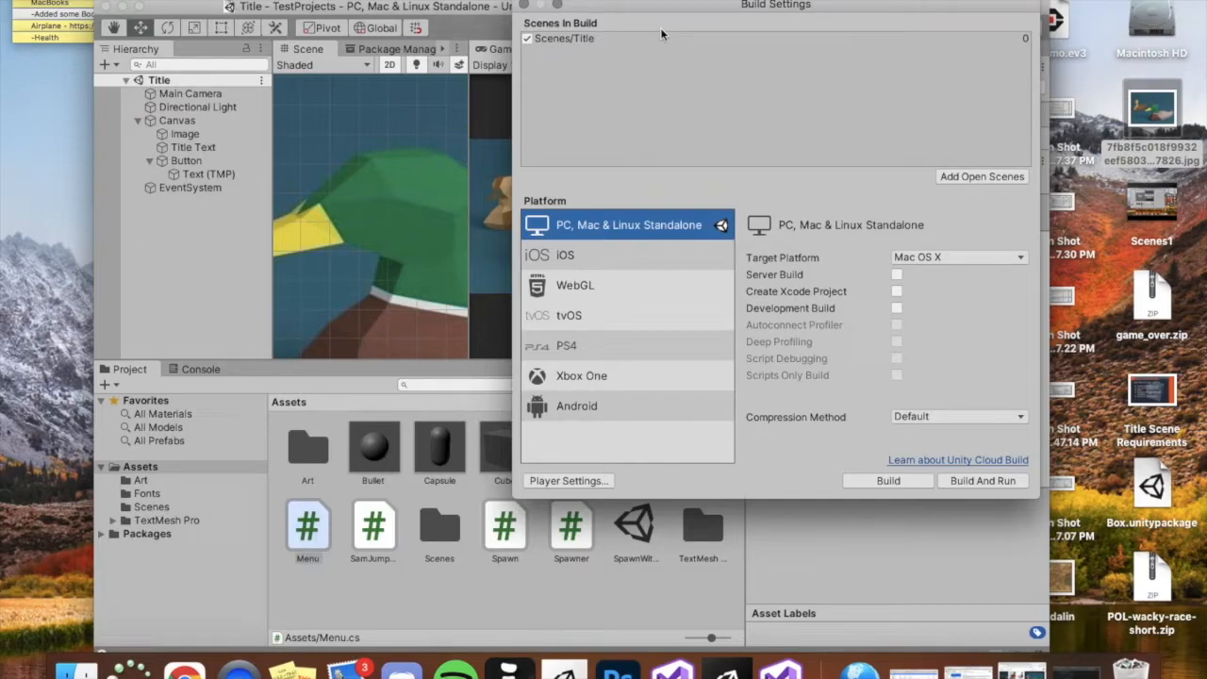
left_click_drag(633, 6, 806, 1)
left_click_drag(639, 438, 747, 91)
left_click_drag(637, 526, 767, 57)
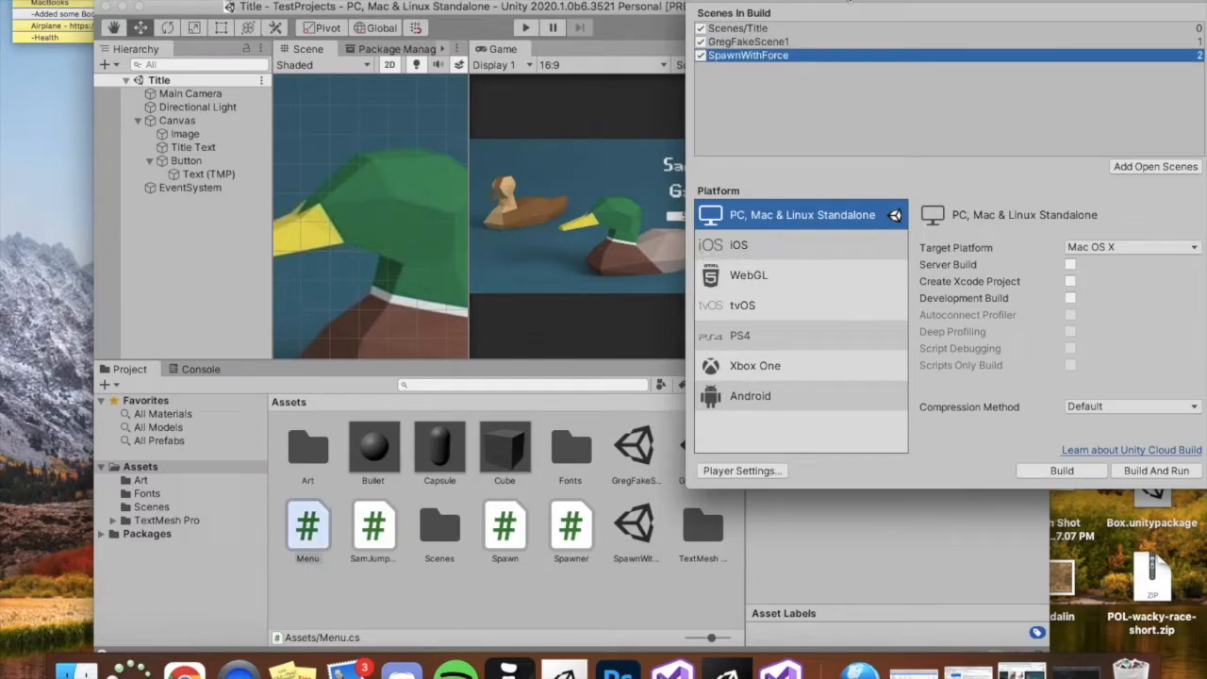
left_click_drag(849, 0, 605, 0)
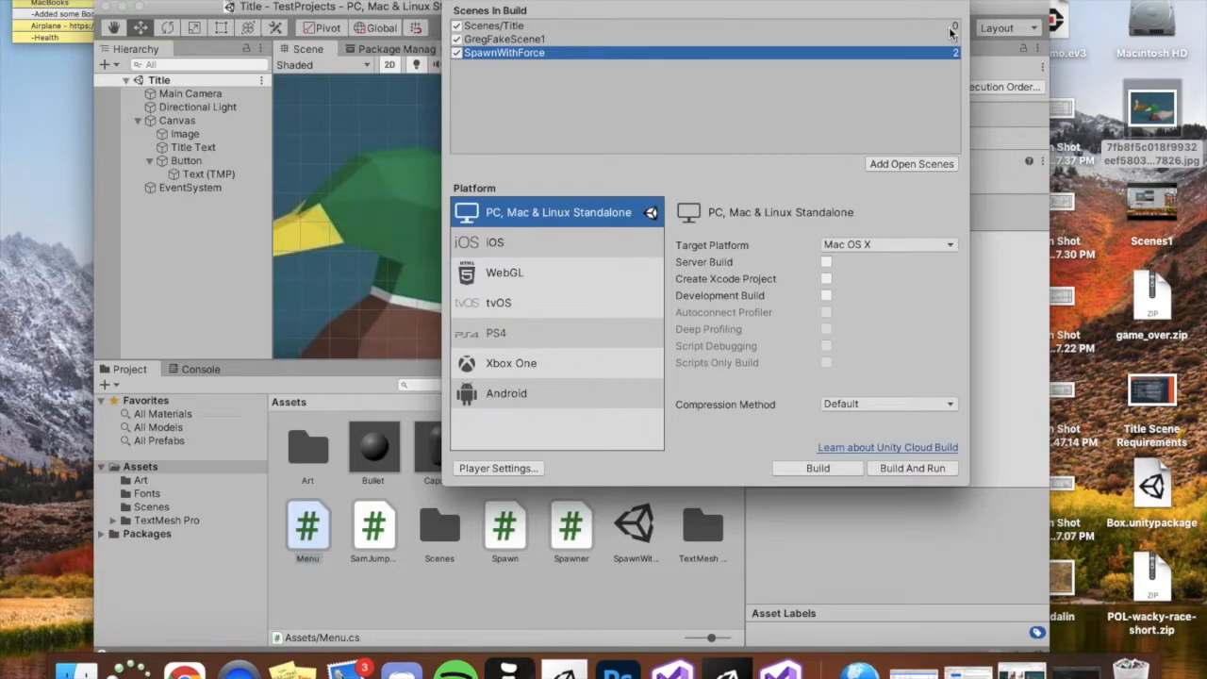
left_click(454, 1)
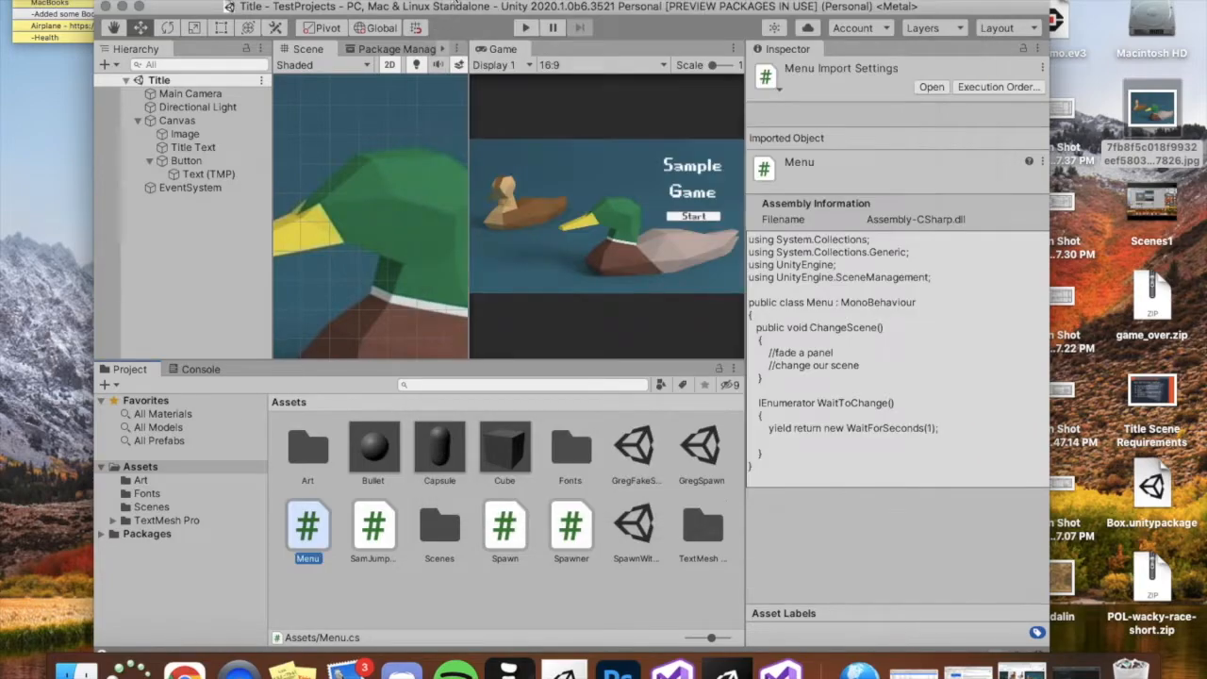
Switch to Visual Studio and add "int sceneNumber = SceneManager.GetActiveScene().buildIndex;" below the wait line in WaitToChange(), followed by a new line.
left_click(781, 666)
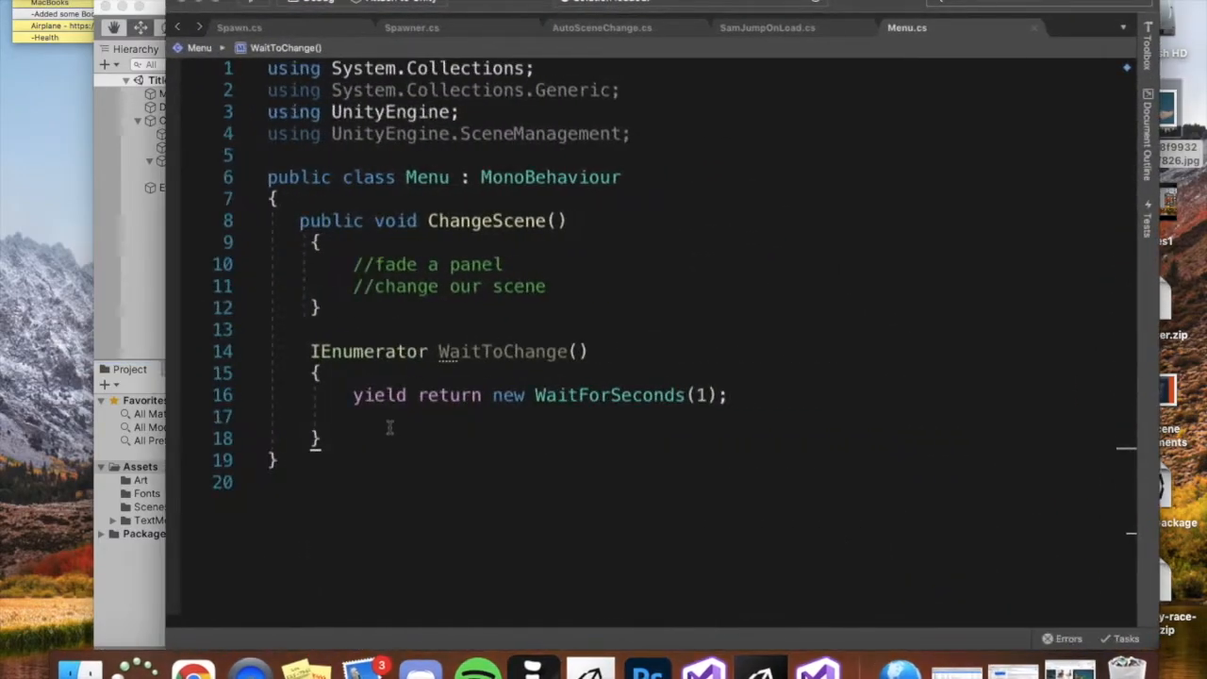
type("int")
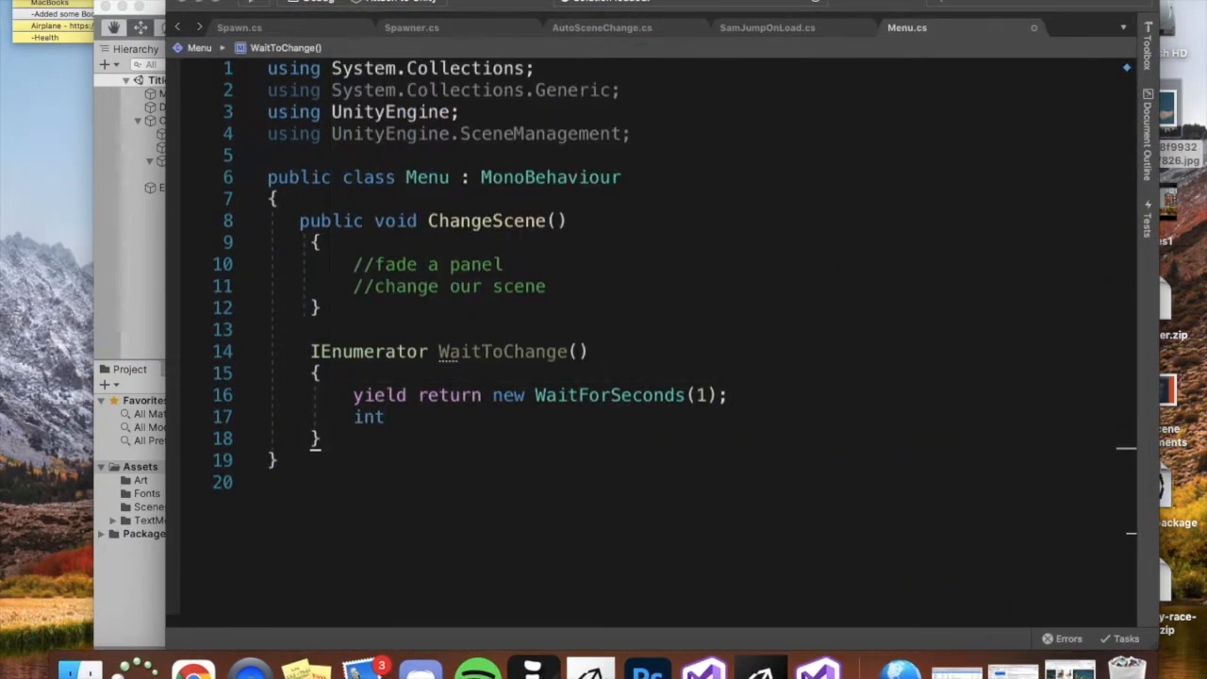
type("_sceneNumber =")
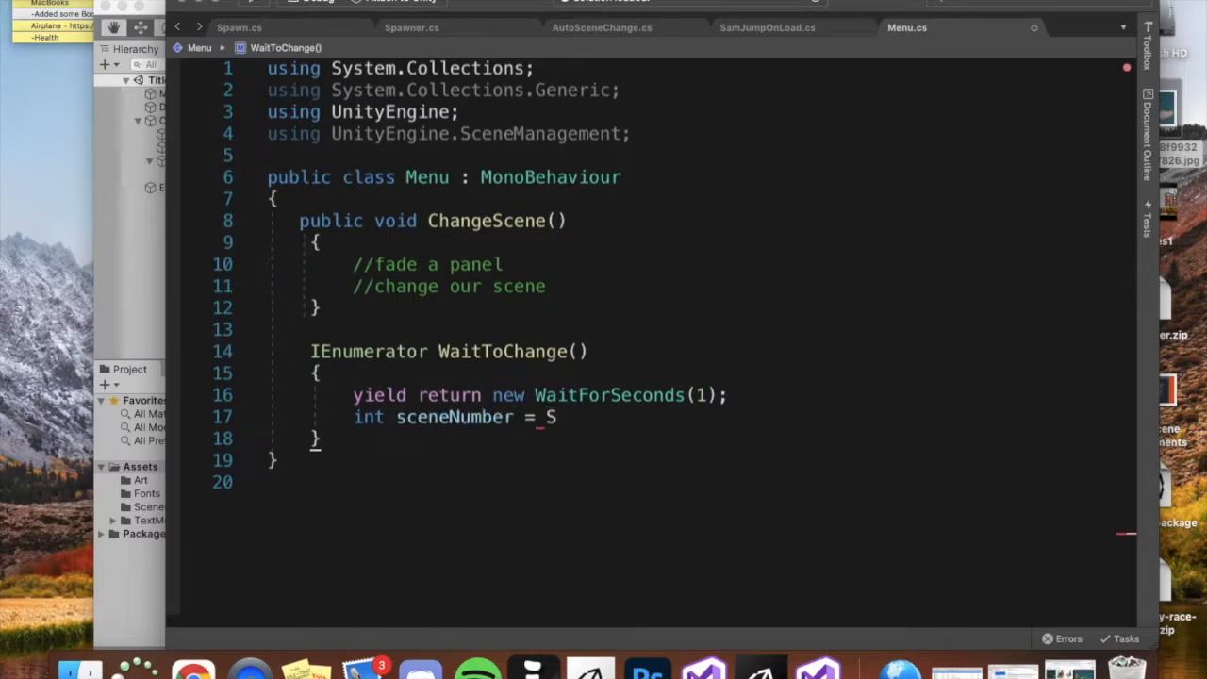
type("Scen")
key("Down")
key("Return")
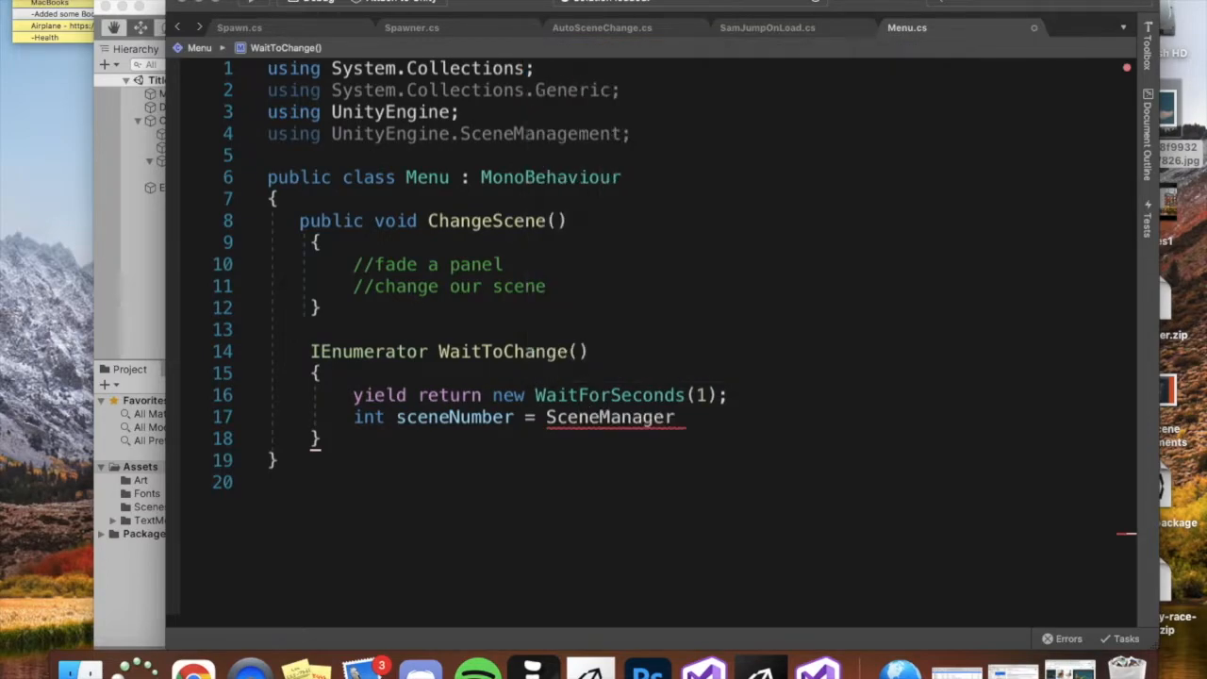
type(".")
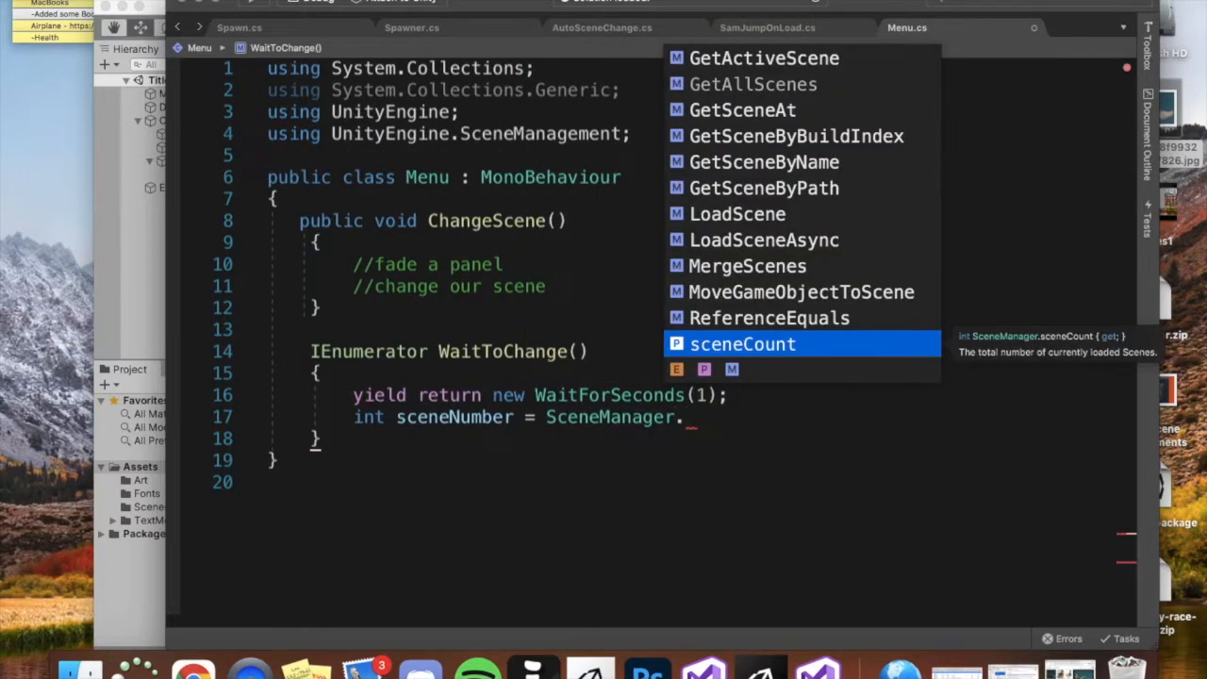
double_click(724, 58)
type("()")
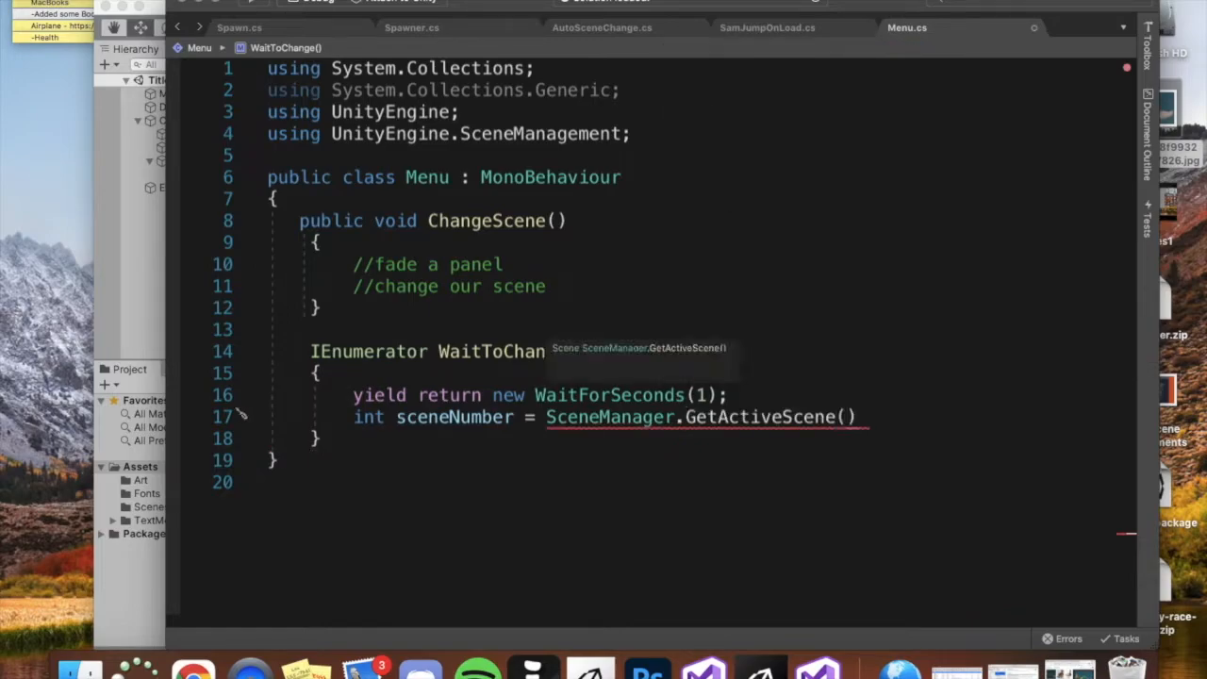
type(".buildIndex")
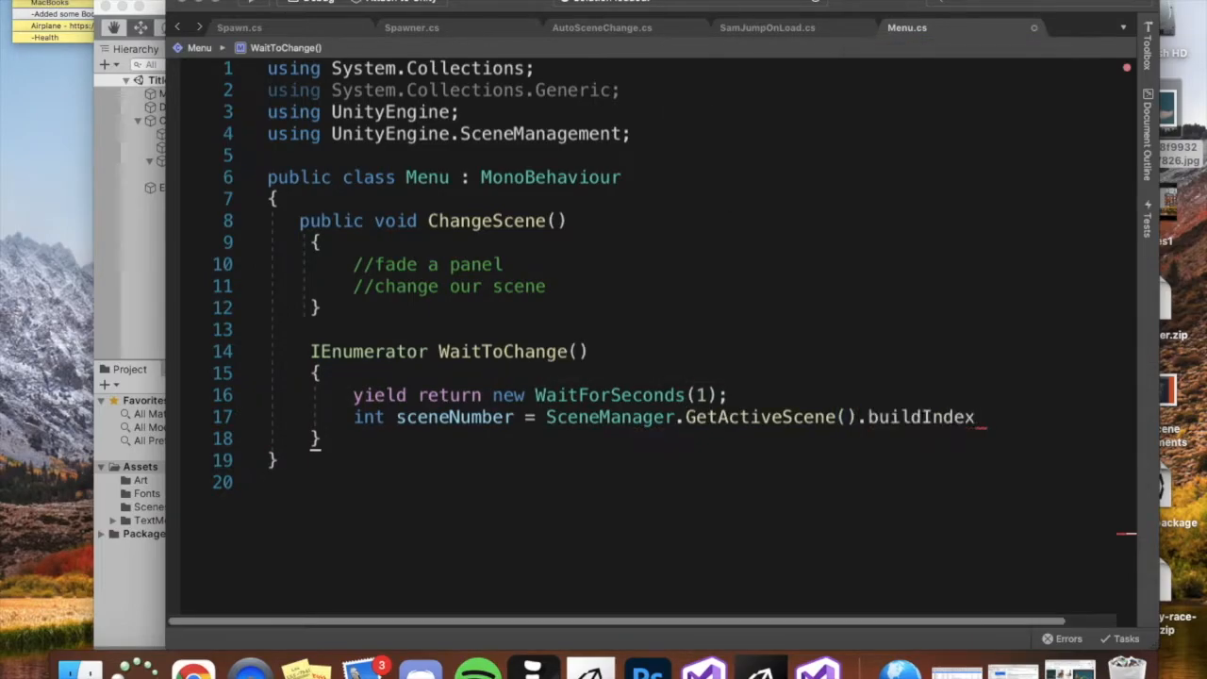
type(";")
key("Return")
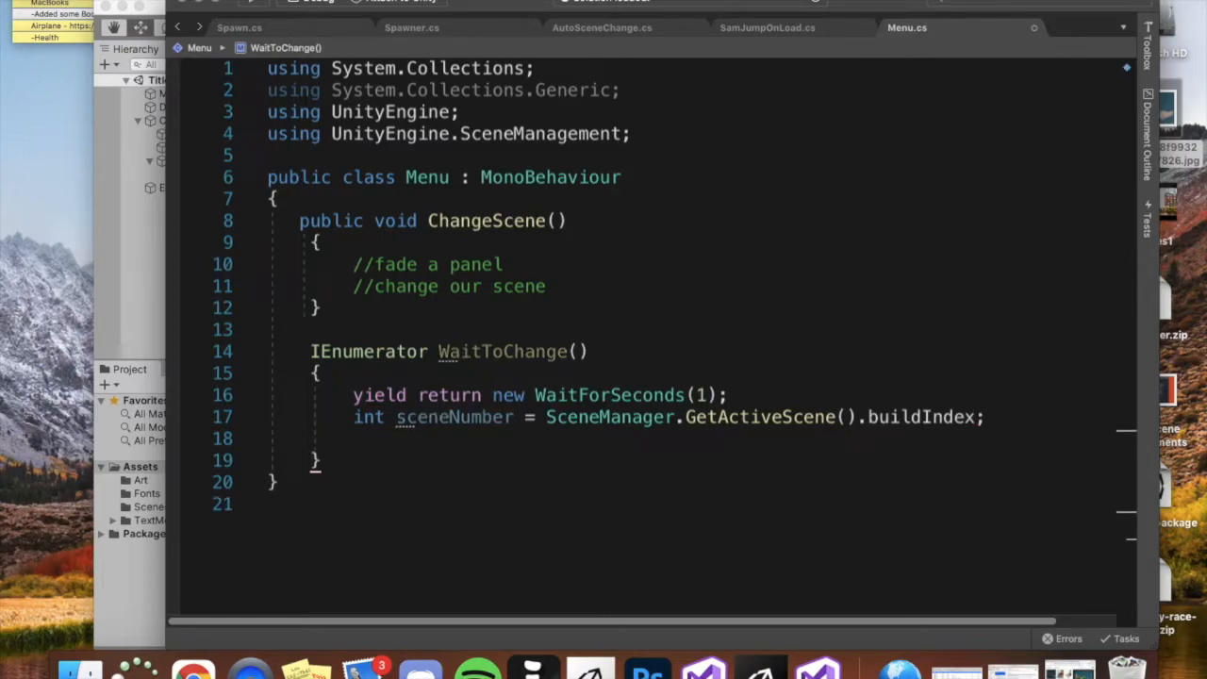
Write "SceneManager.LoadScene(sceneNumber + 1, LoadSceneMode.Single);" as the last line of WaitToChange() and save the script.
type("SceneManager")
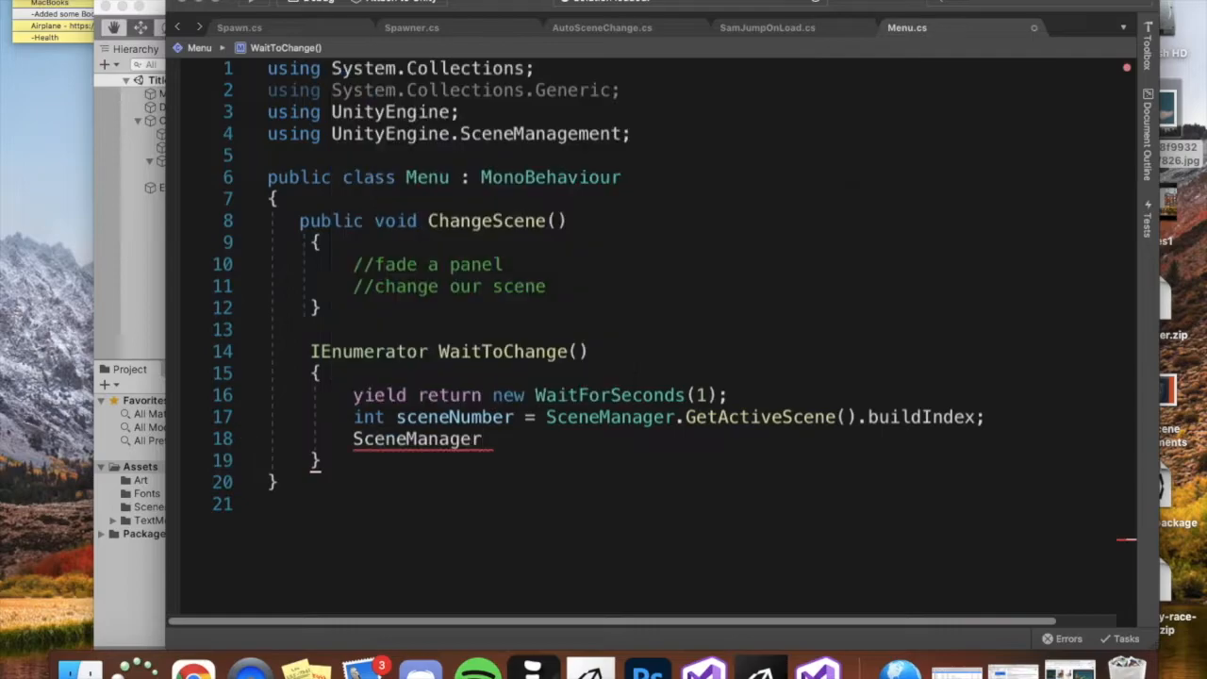
type(".Load")
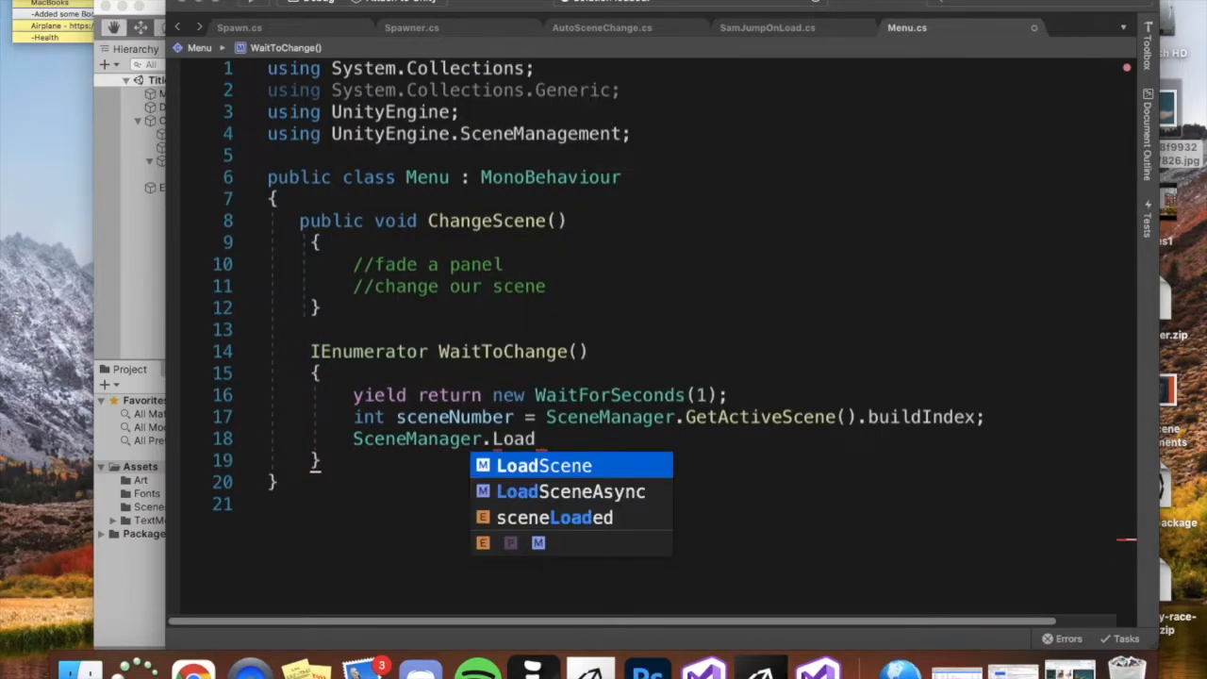
key("Return")
type("(")
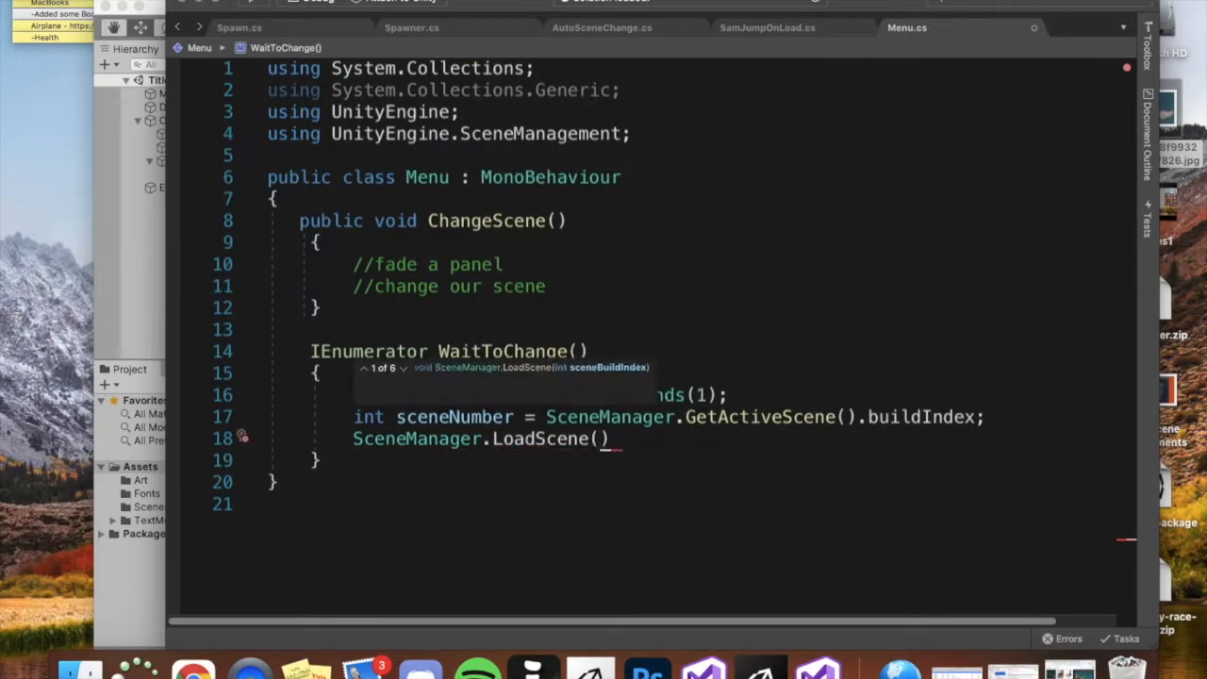
type("sceneNumber ")
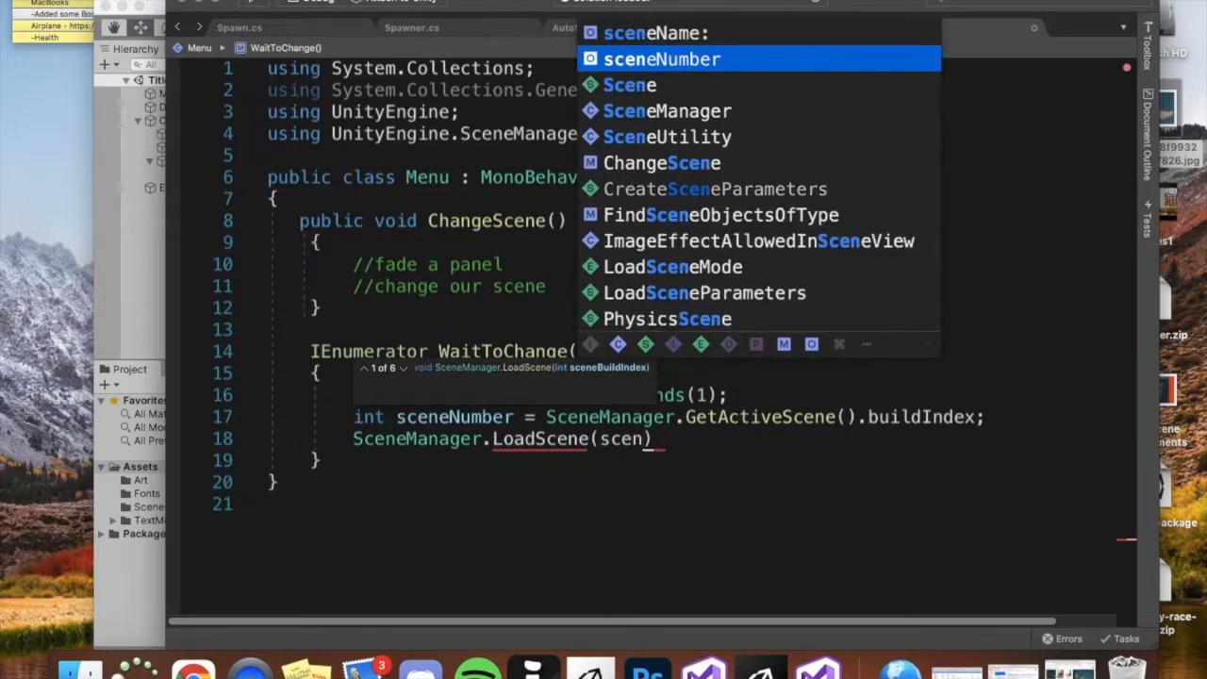
type("+ ")
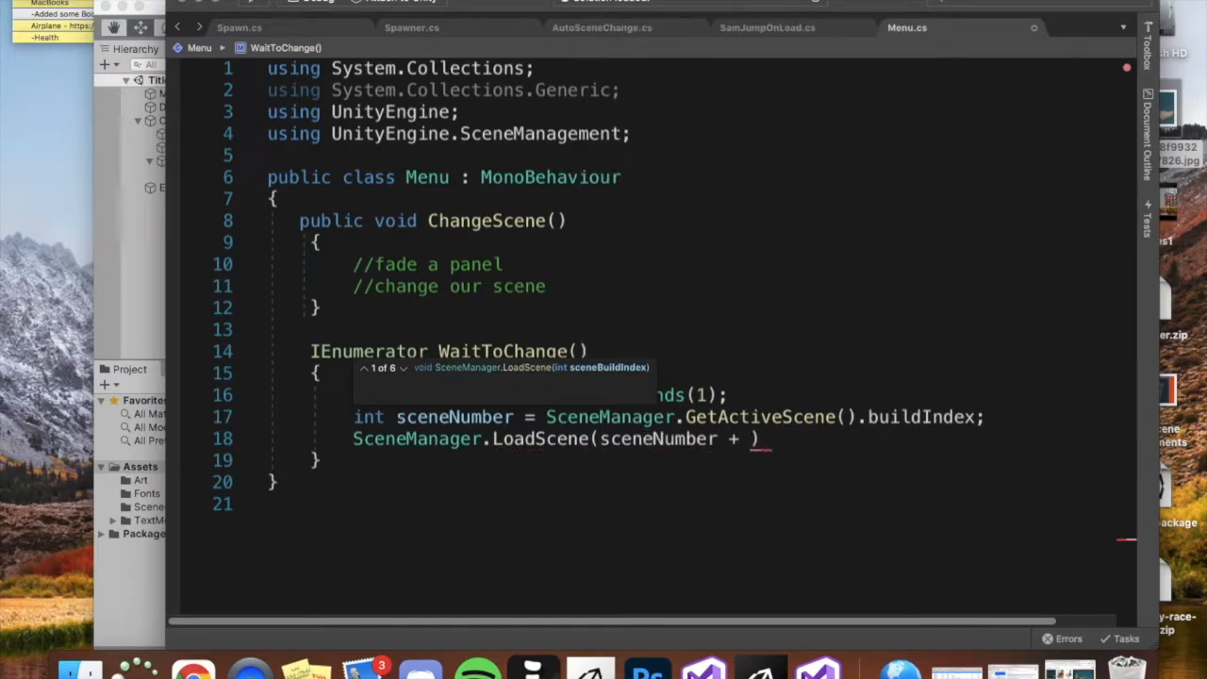
type("1, ")
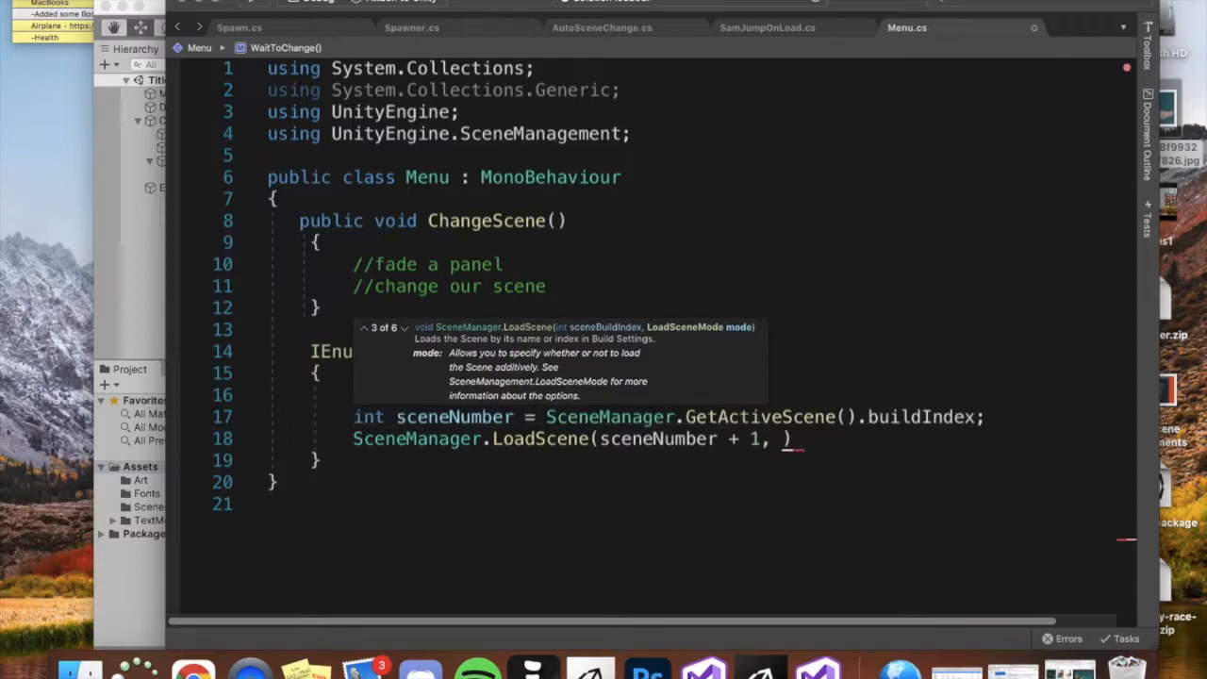
type("LoadScen")
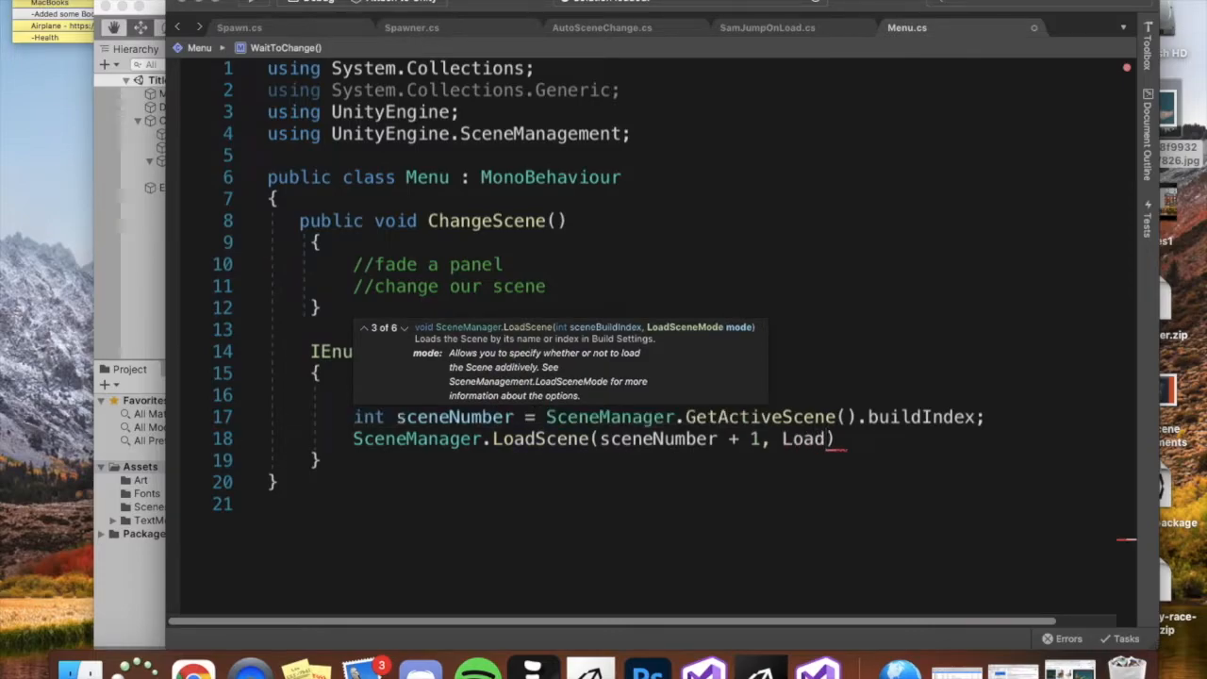
type("eMode.")
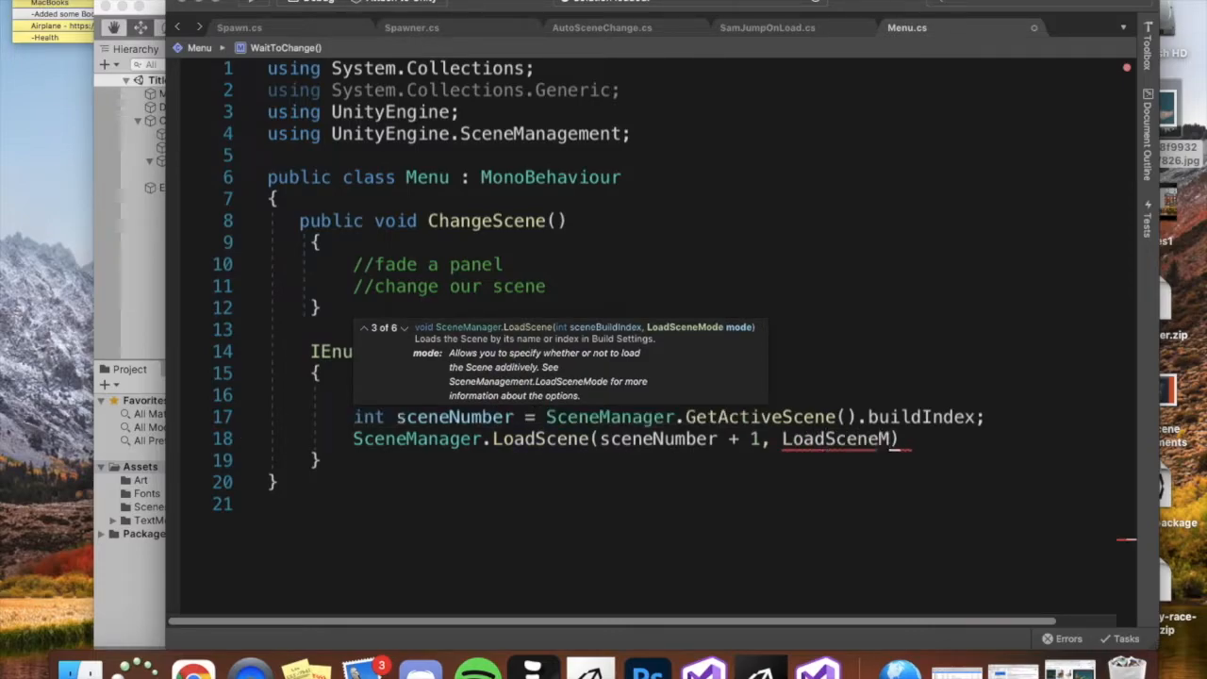
type("S")
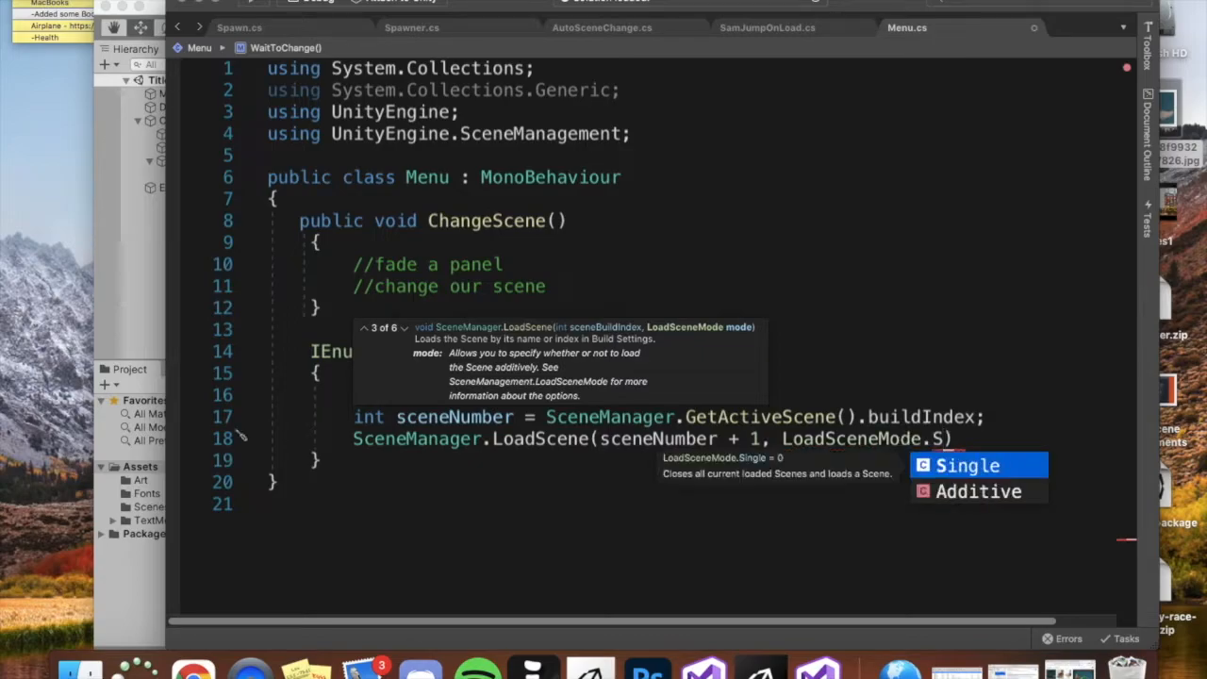
type("ingle);")
left_click(840, 527)
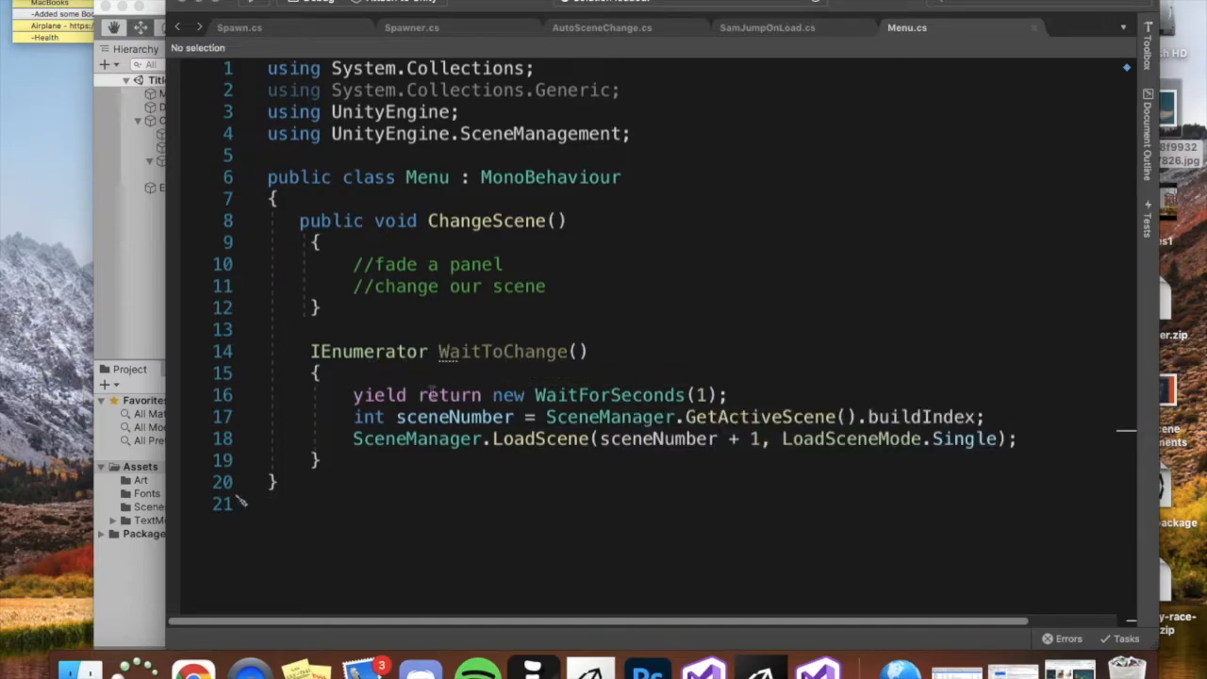
Replace the "//change our scene" comment in ChangeScene() with StartCoroutine("WaitToChange"); and save the script.
left_click_drag(556, 294, 348, 285)
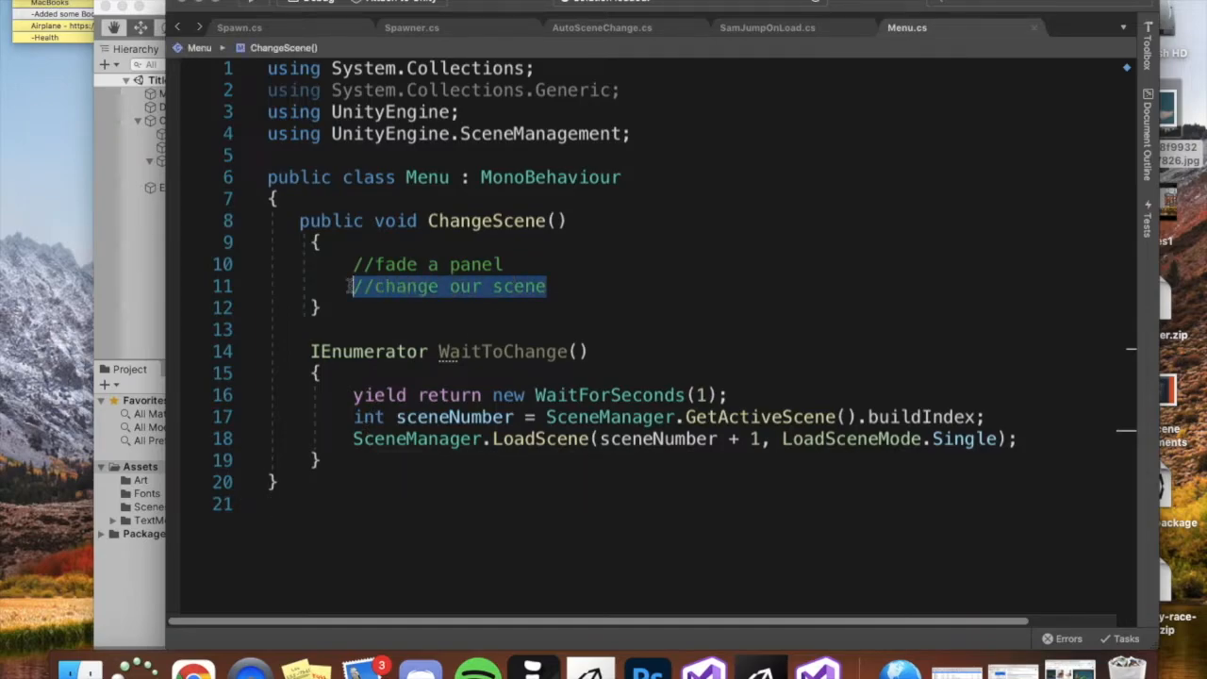
type("StartCoroutine(\"")
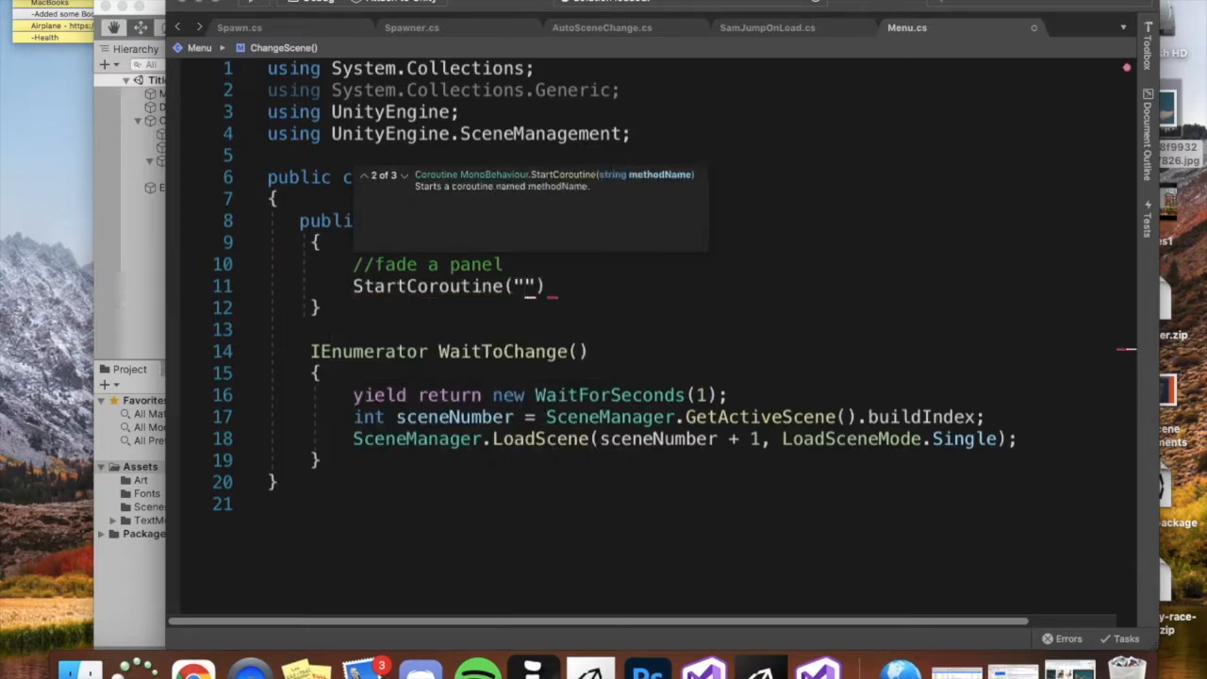
type("WaitToChange")
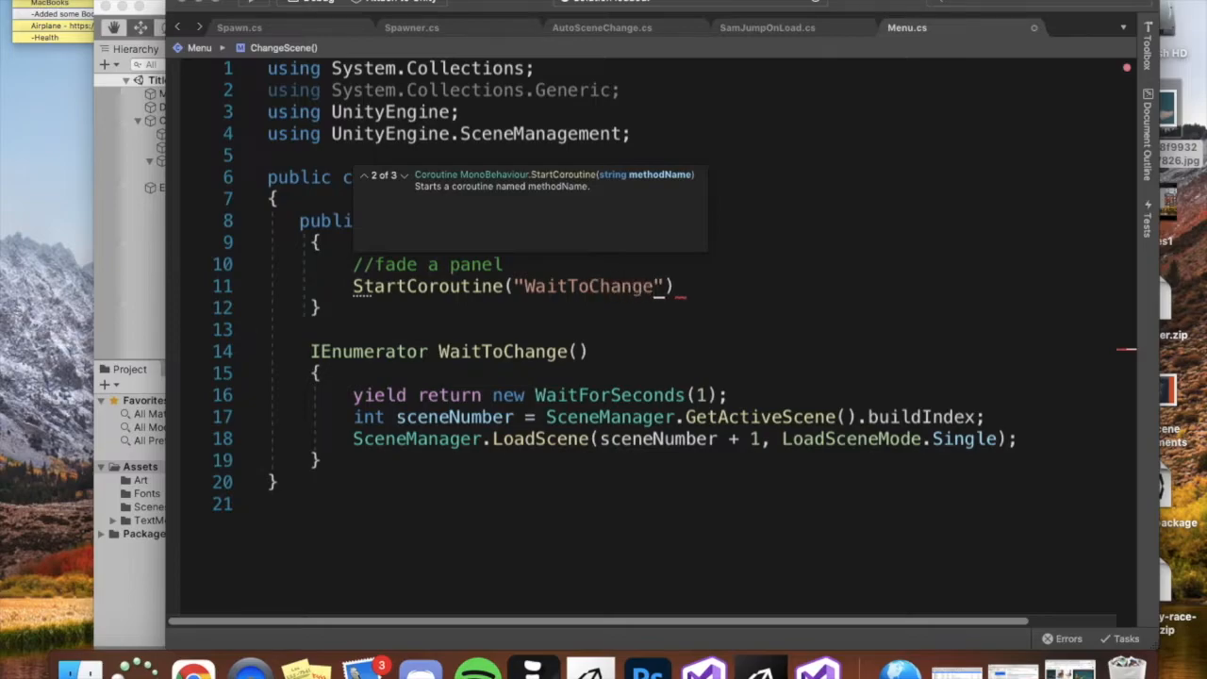
type("\");")
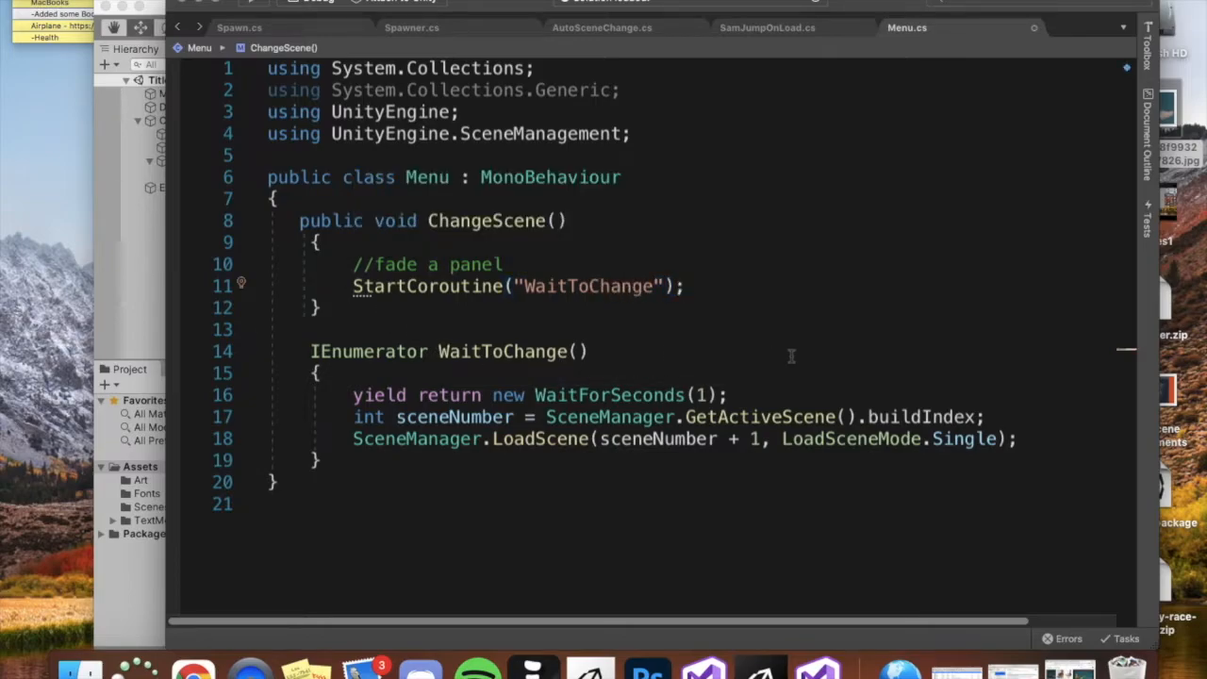
left_click_drag(506, 264, 351, 264)
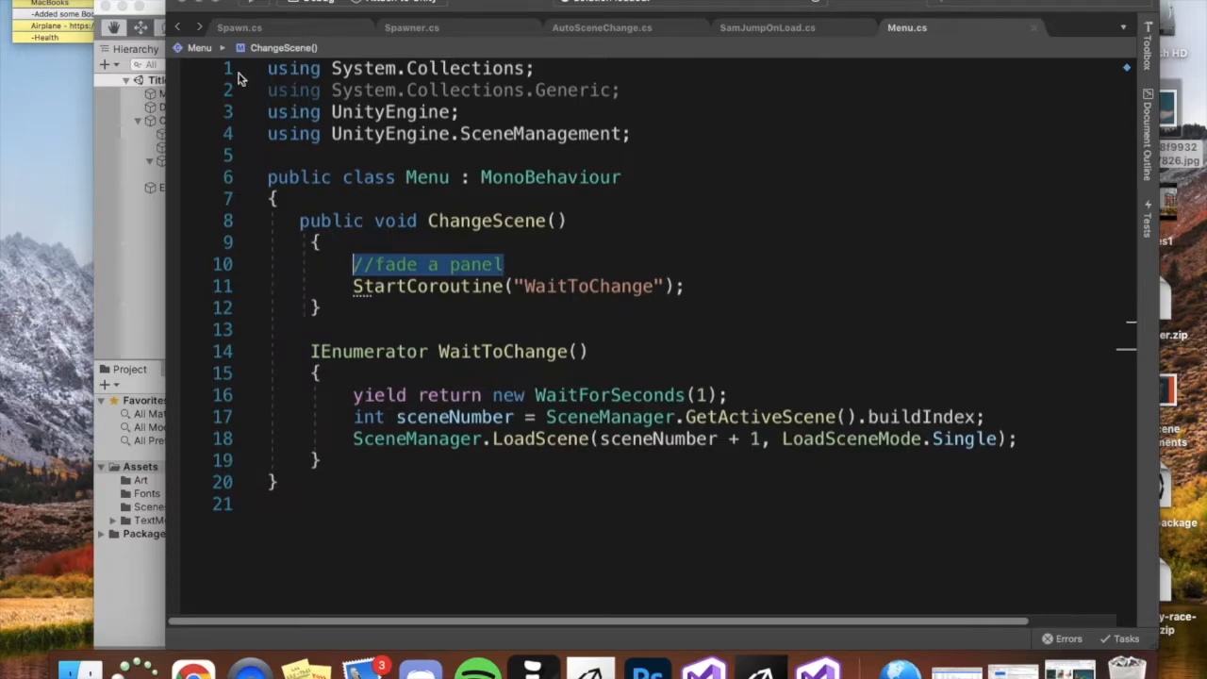
Switch to Unity, create an empty GameObject in the Title scene and name it Menu Manager.
left_click(162, 8)
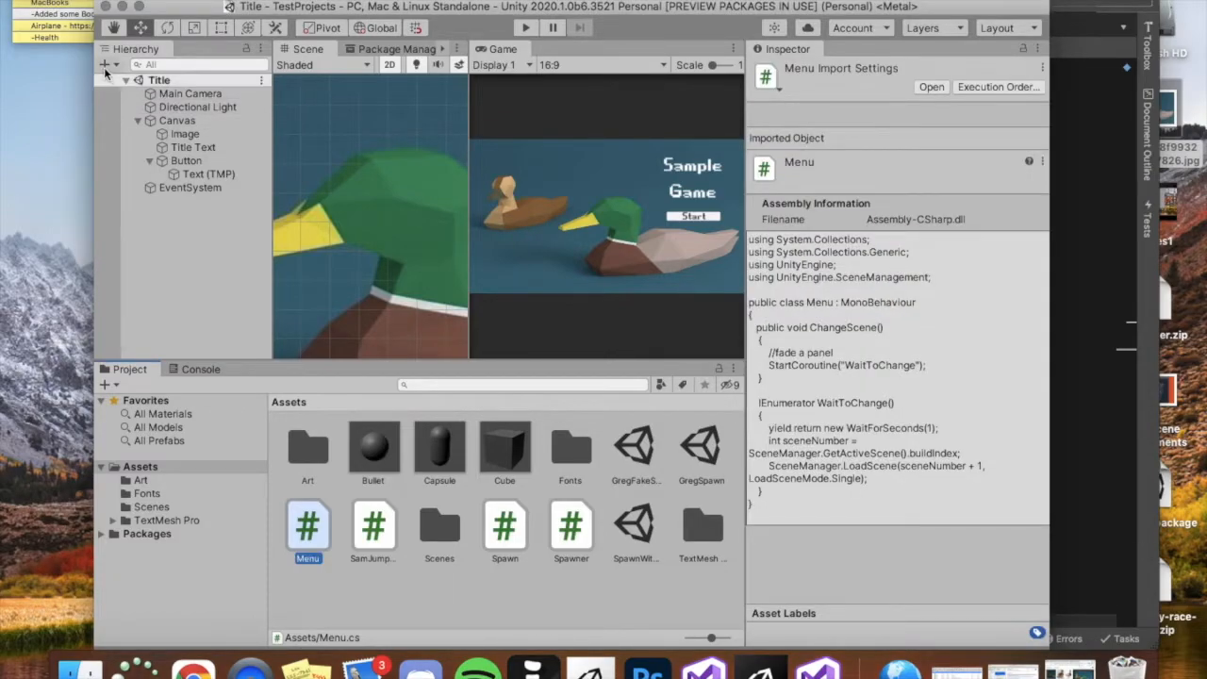
left_click(910, 3)
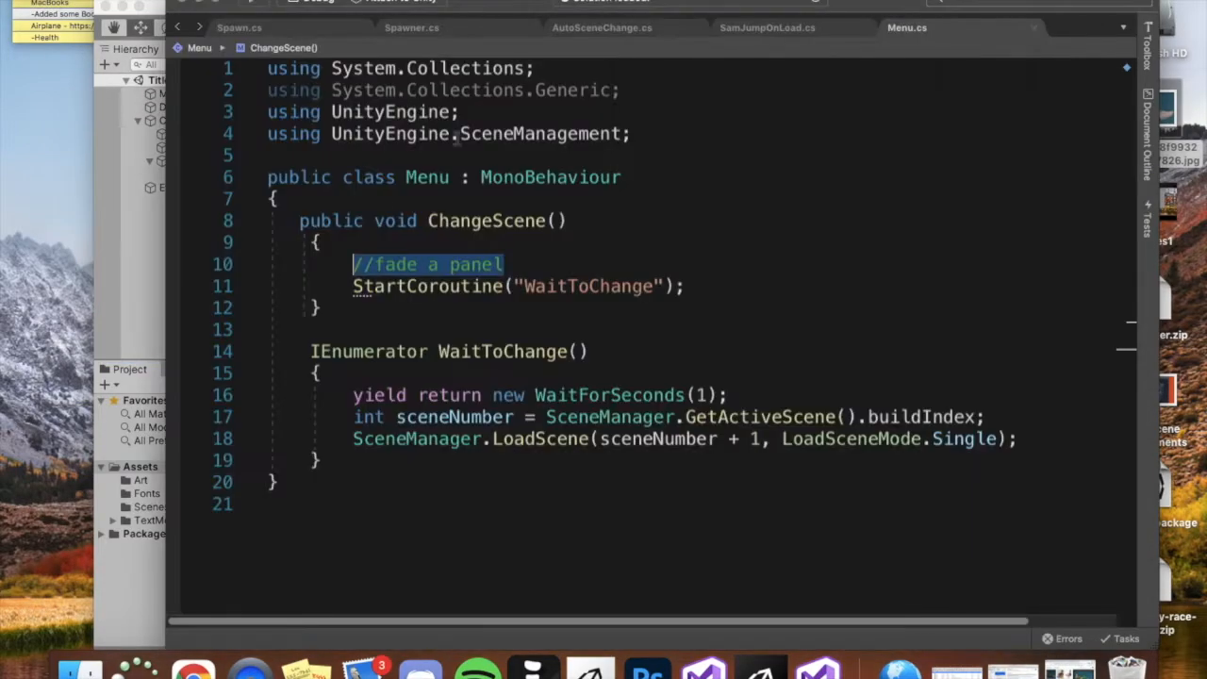
left_click(154, 17)
left_click(106, 64)
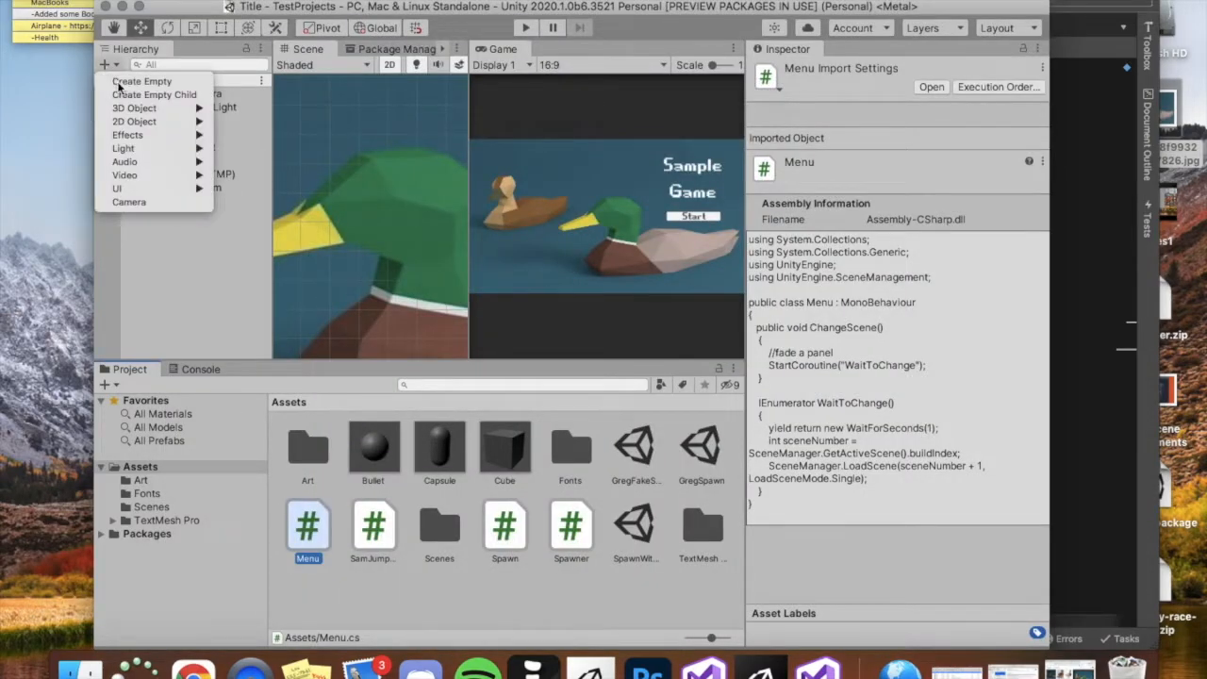
left_click(142, 81)
left_click(874, 71)
type("Menu Manager")
left_click(897, 203)
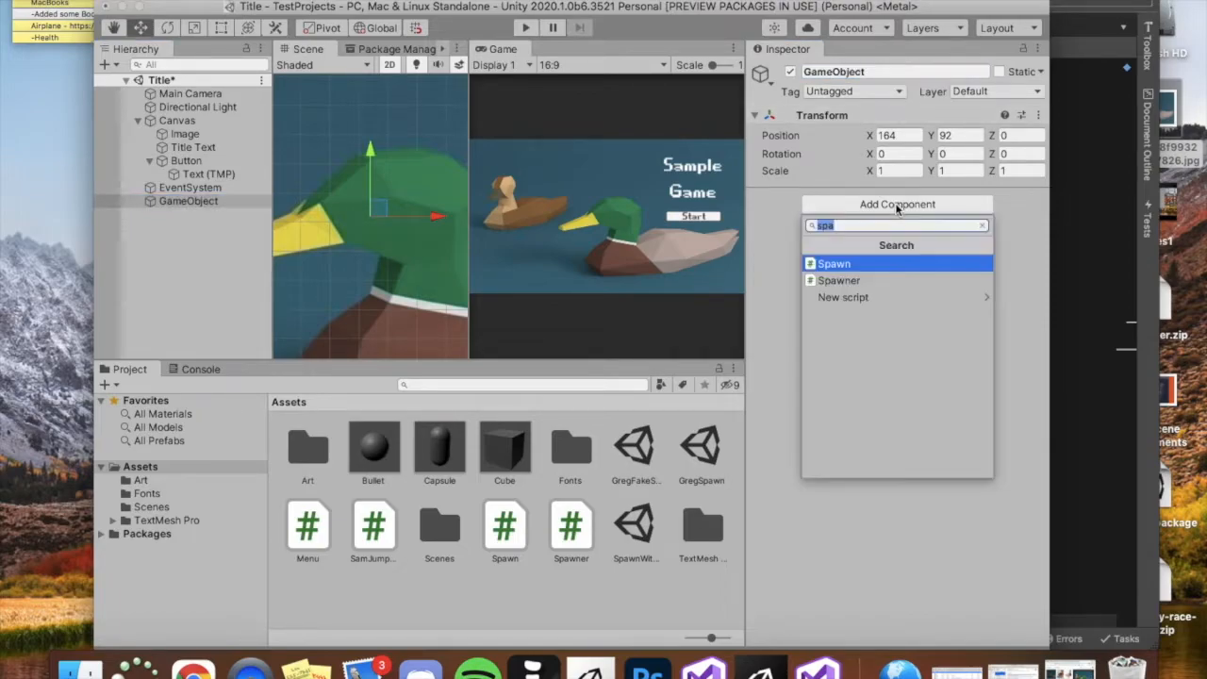
left_click(870, 73)
left_click_drag(882, 73, 800, 66)
type("Menu Manager")
key("Return")
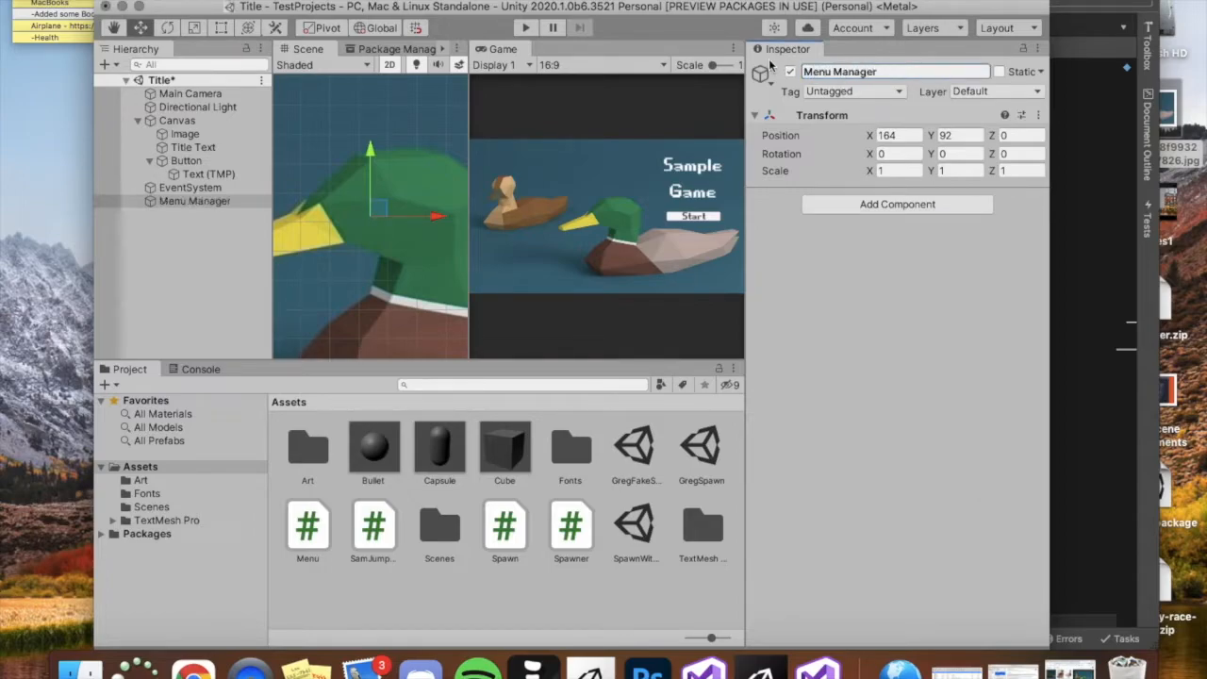
Add the Menu script as a component to the Menu Manager object.
left_click(901, 205)
type("men")
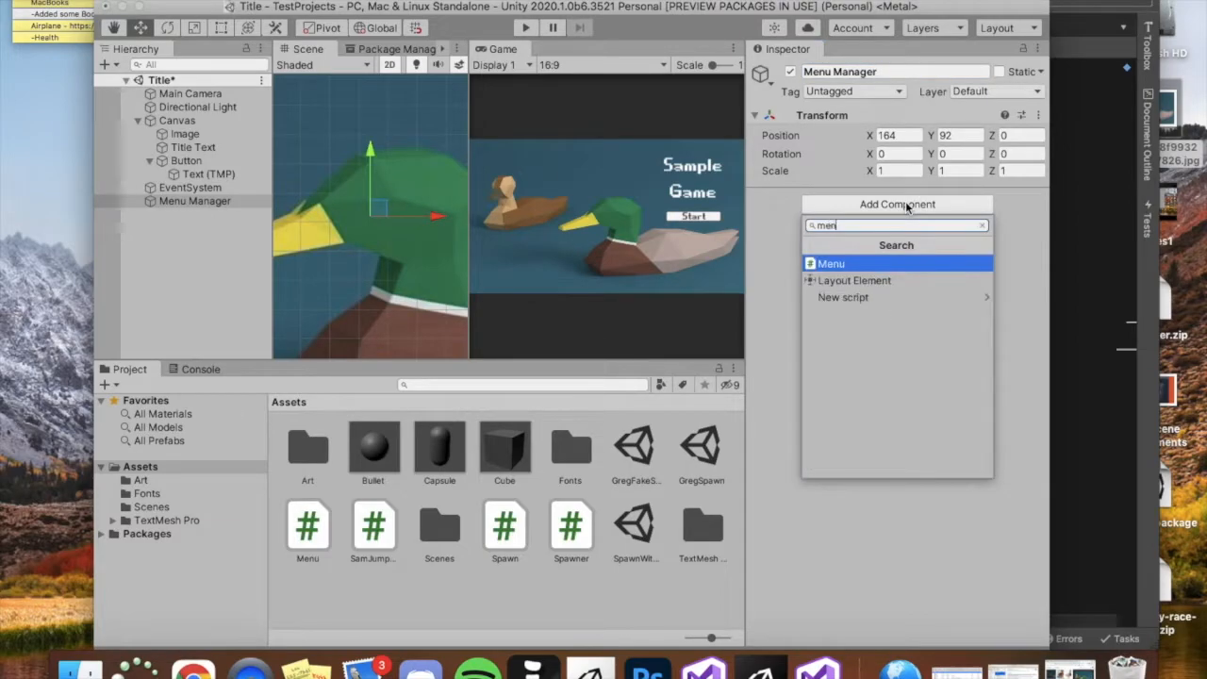
key("Return")
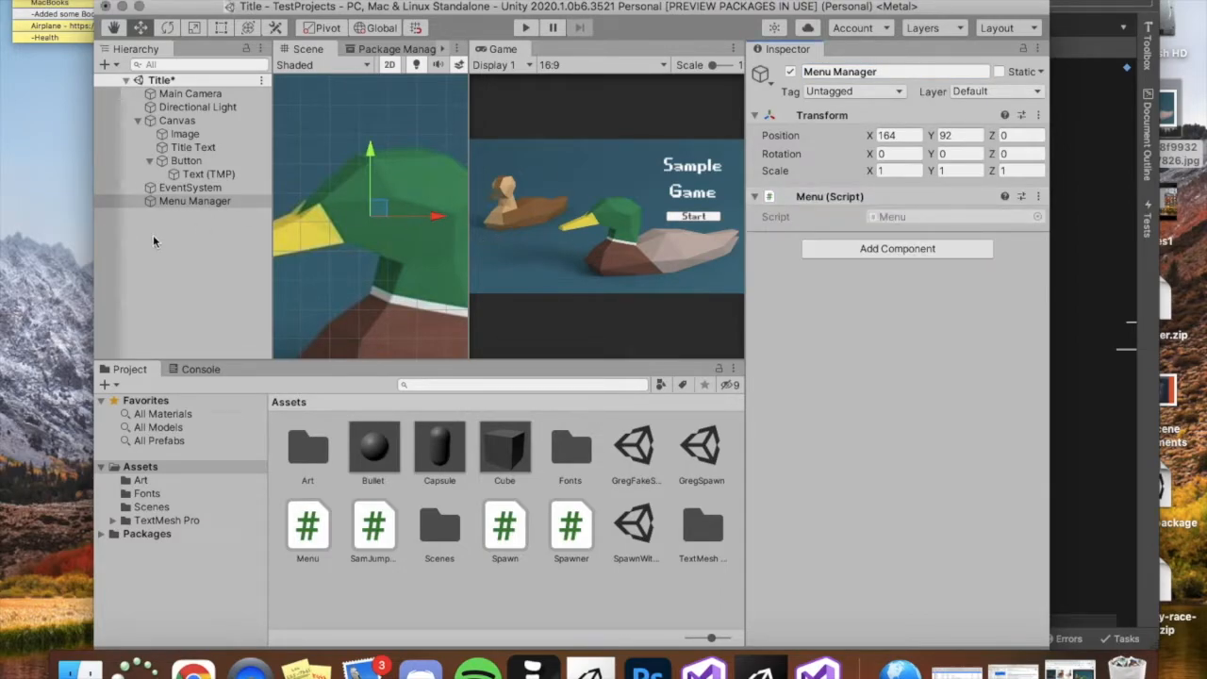
Add an On Click event to the Start button that calls Menu.ChangeScene on the Menu Manager object.
left_click(186, 160)
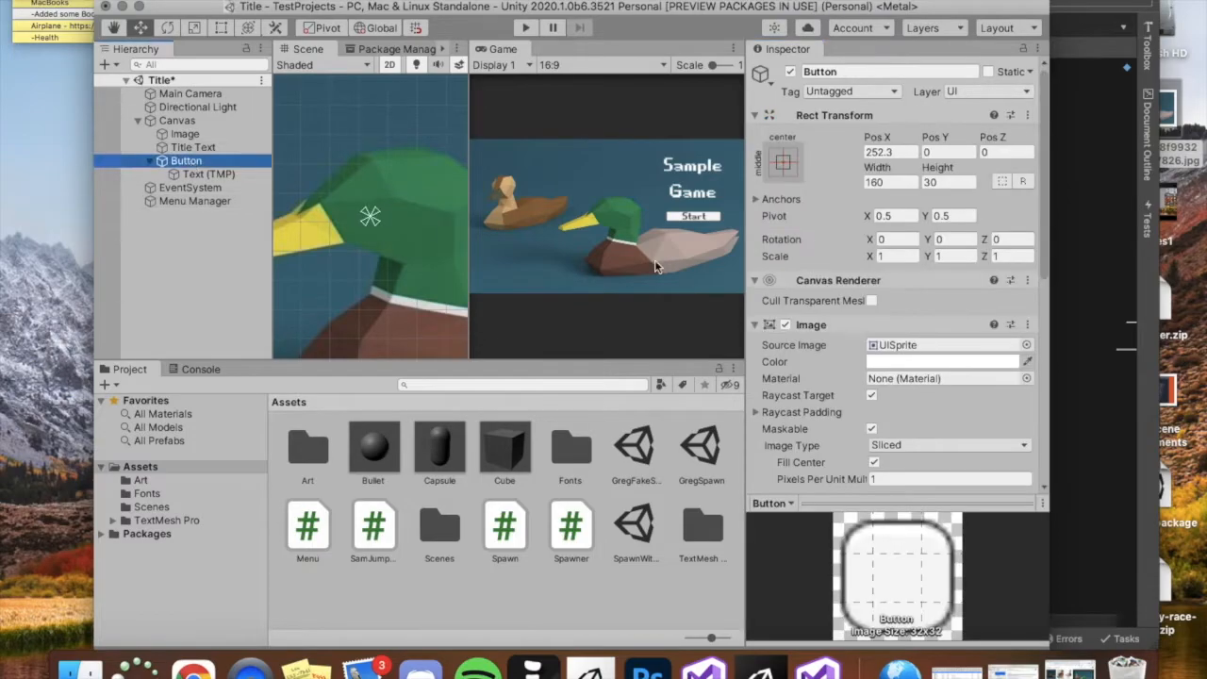
scroll(972, 319, "down", 10)
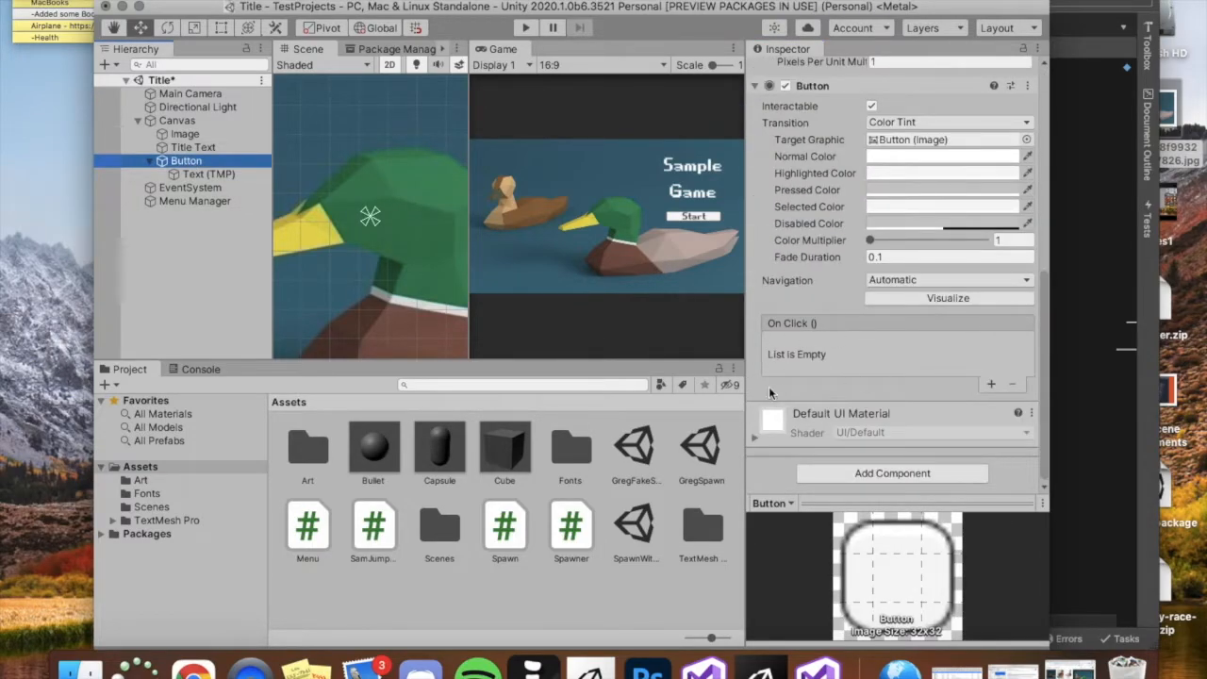
left_click(991, 384)
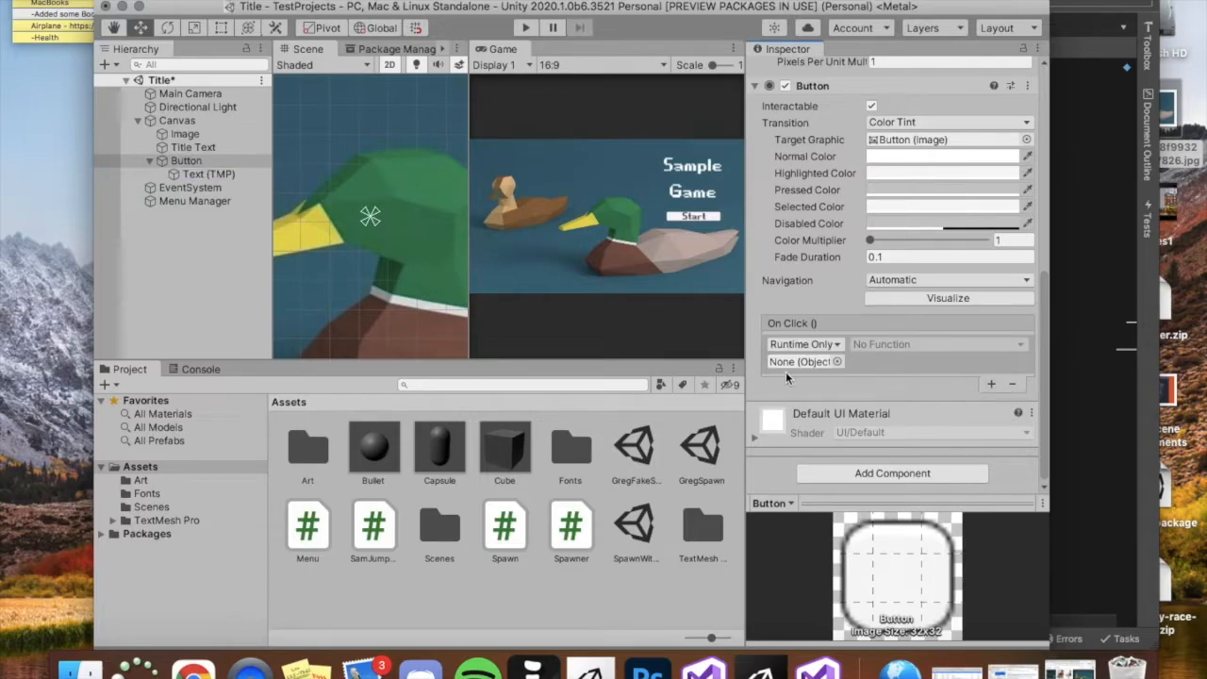
left_click_drag(162, 202, 787, 360)
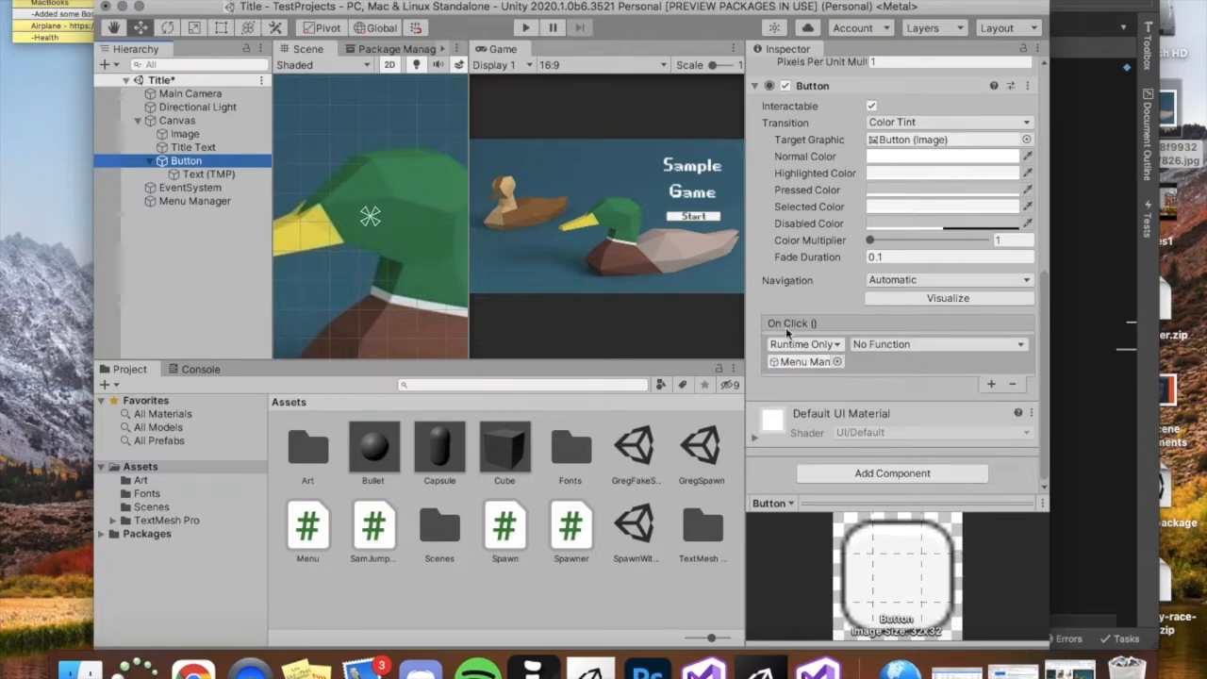
left_click(891, 344)
mouse_move(894, 415)
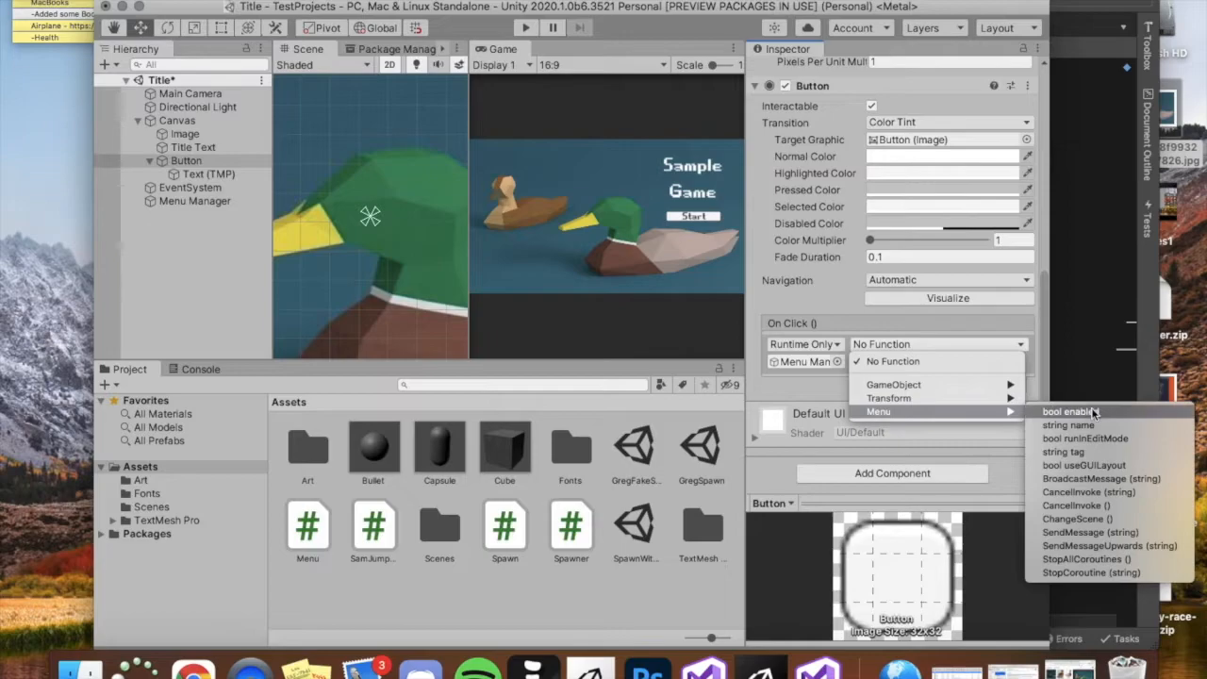
left_click(1089, 520)
Play the Title scene, test the scene change with the Start button, and stop play mode.
left_click(527, 28)
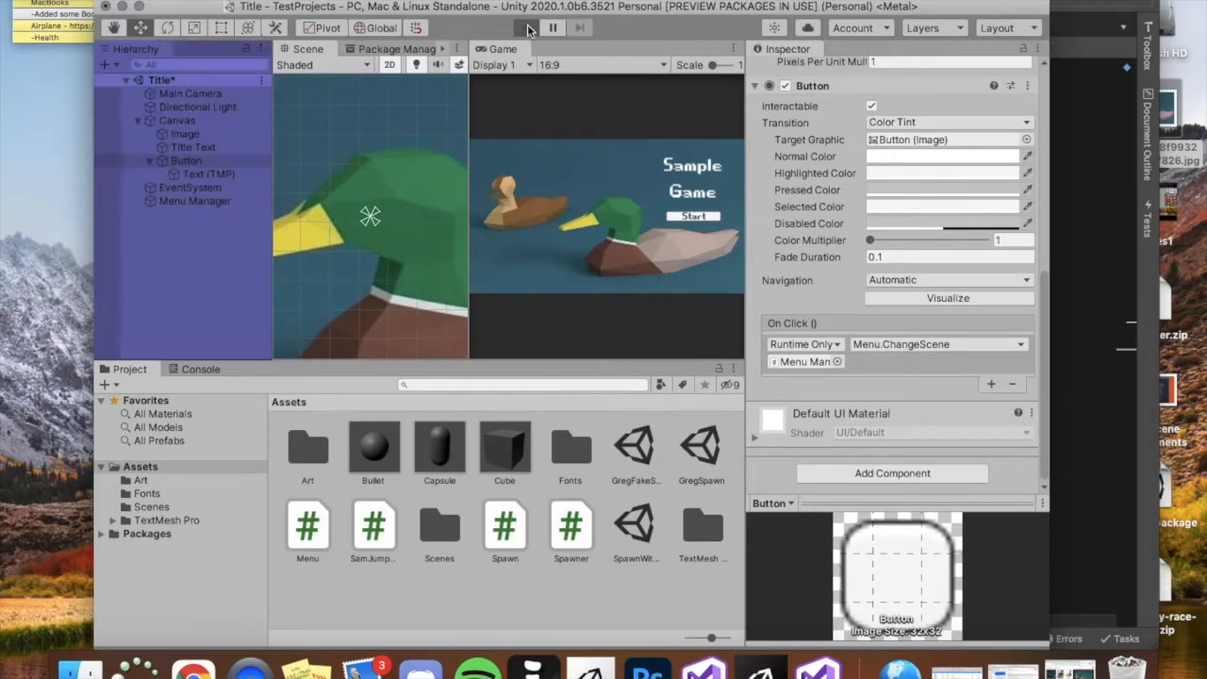
left_click(689, 218)
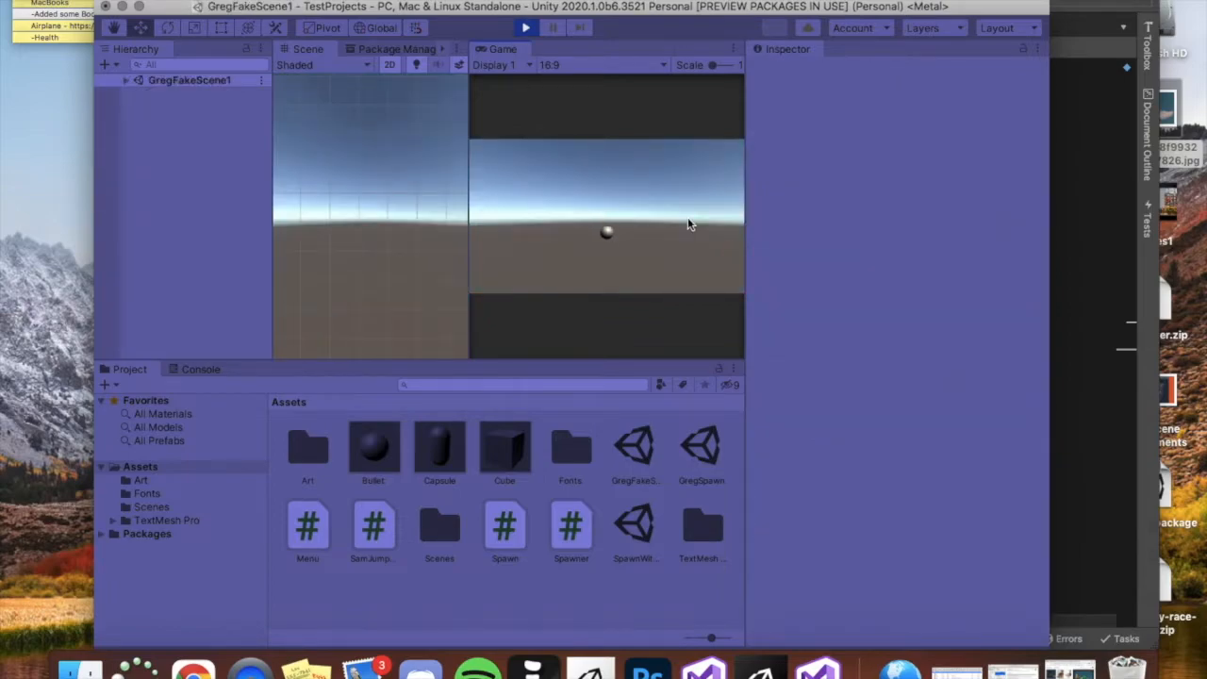
left_click(526, 28)
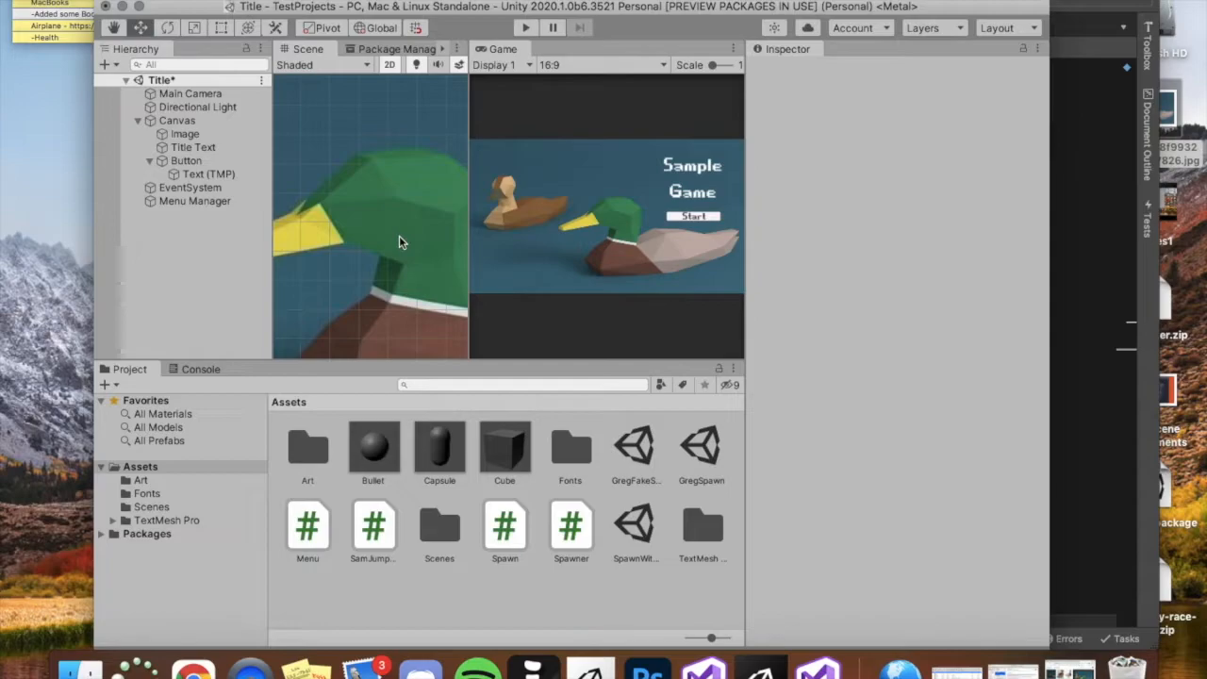
Add a UI Panel as a child of the Canvas and frame it in the Scene view.
left_click(176, 120)
right_click(178, 122)
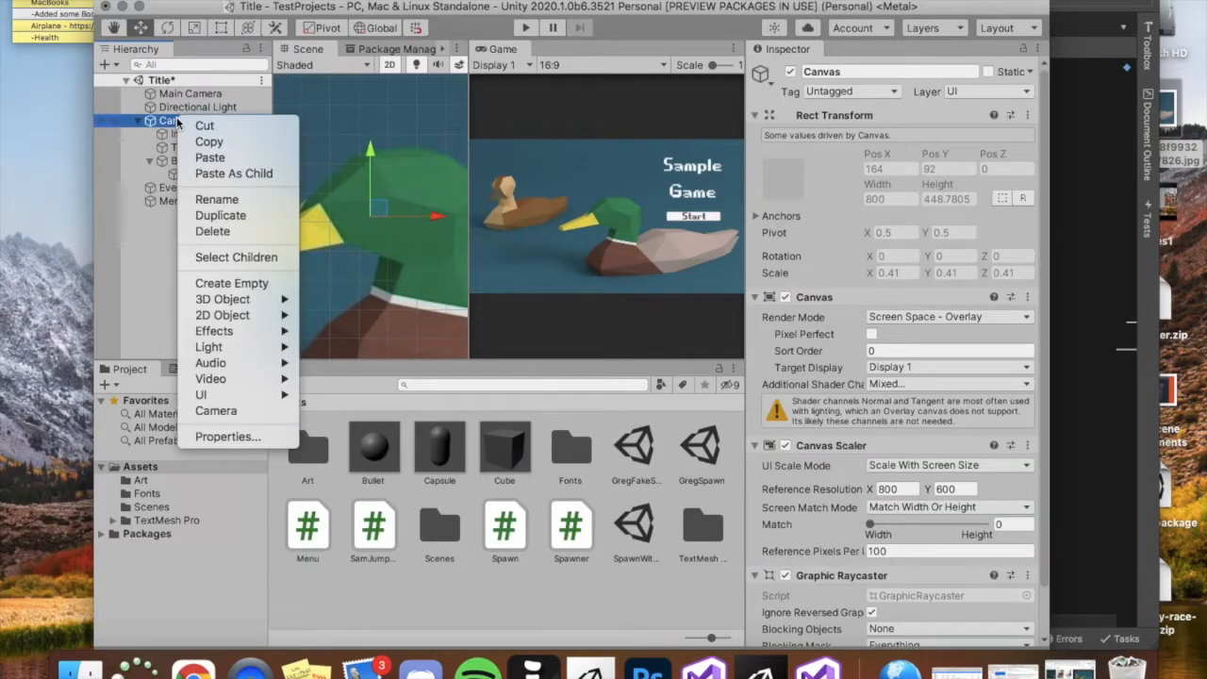
mouse_move(231, 401)
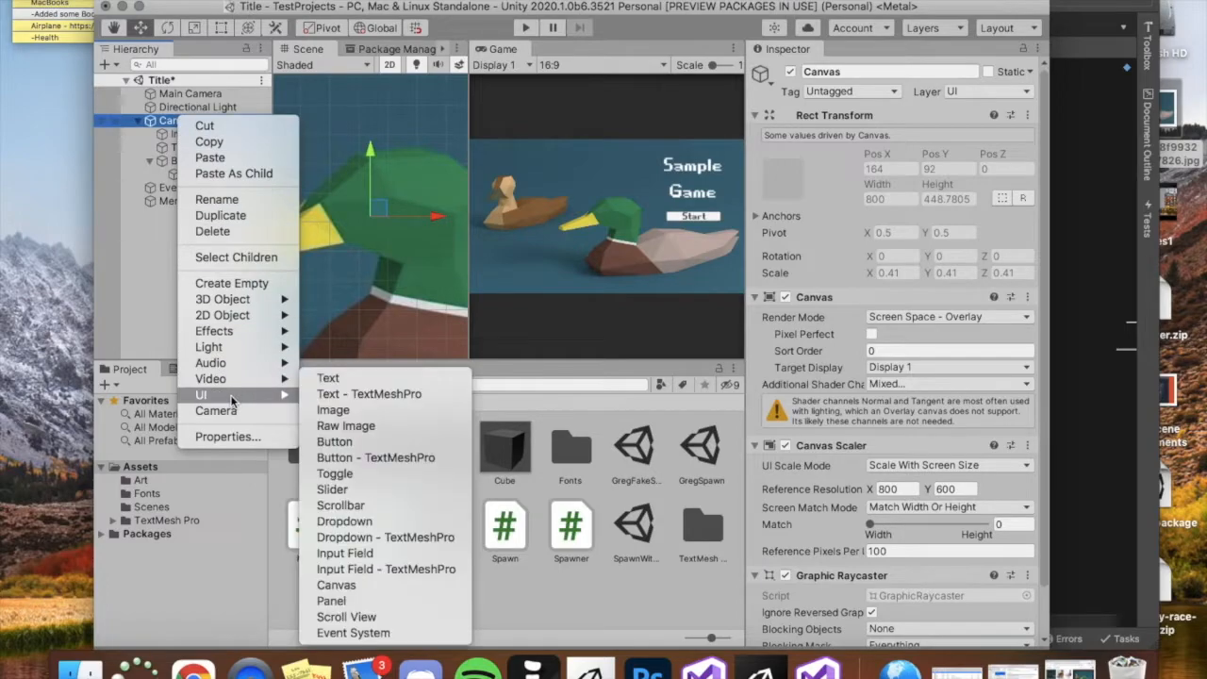
left_click(361, 604)
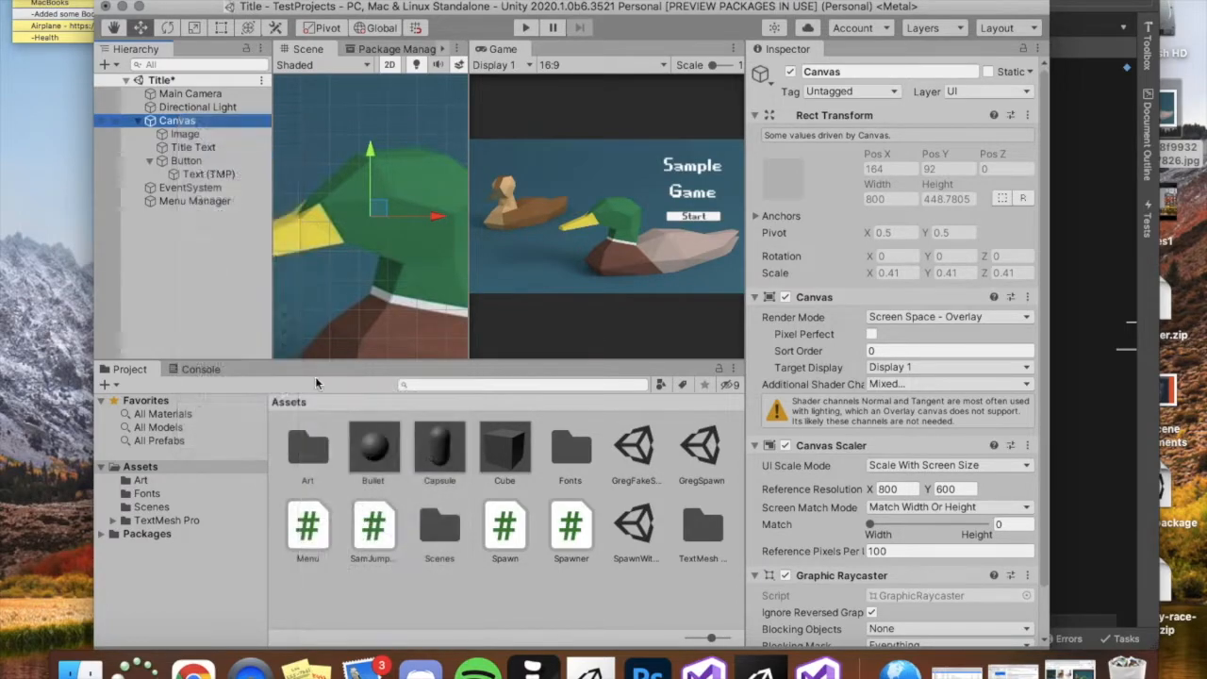
double_click(199, 189)
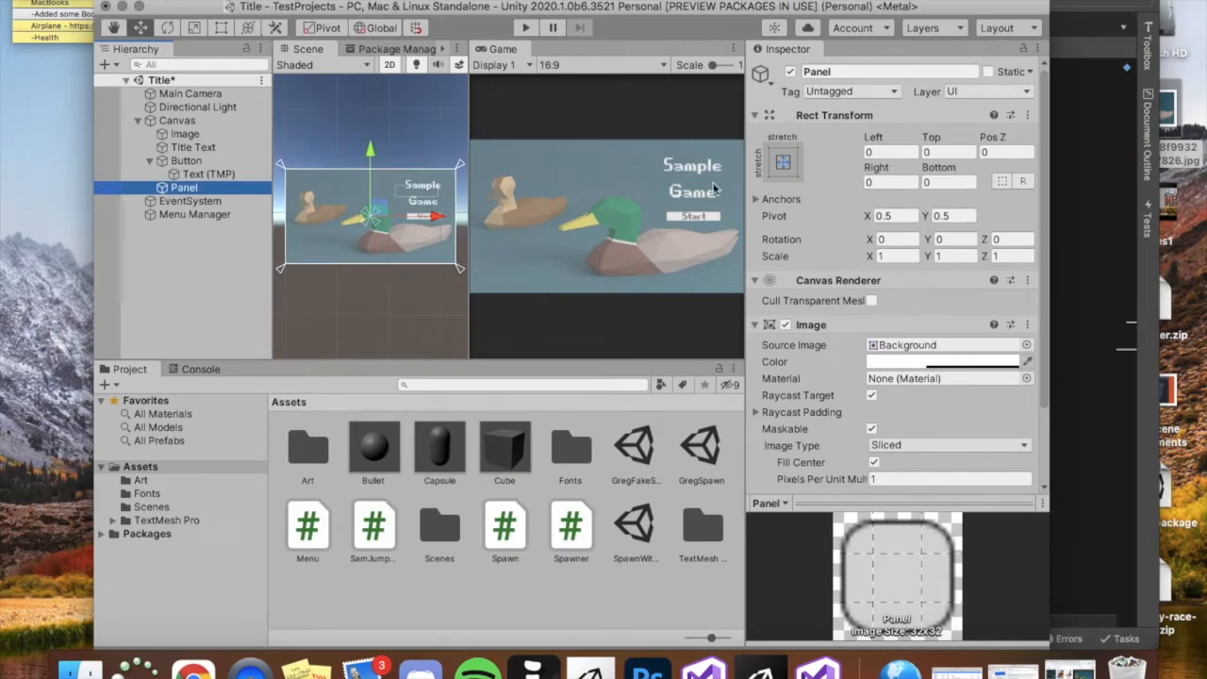
Enlarge the Panel past the Canvas edges with the Rect tool, to offsets of about Left -64, Top -48, Right -72 and Bottom -80.
left_click(220, 27)
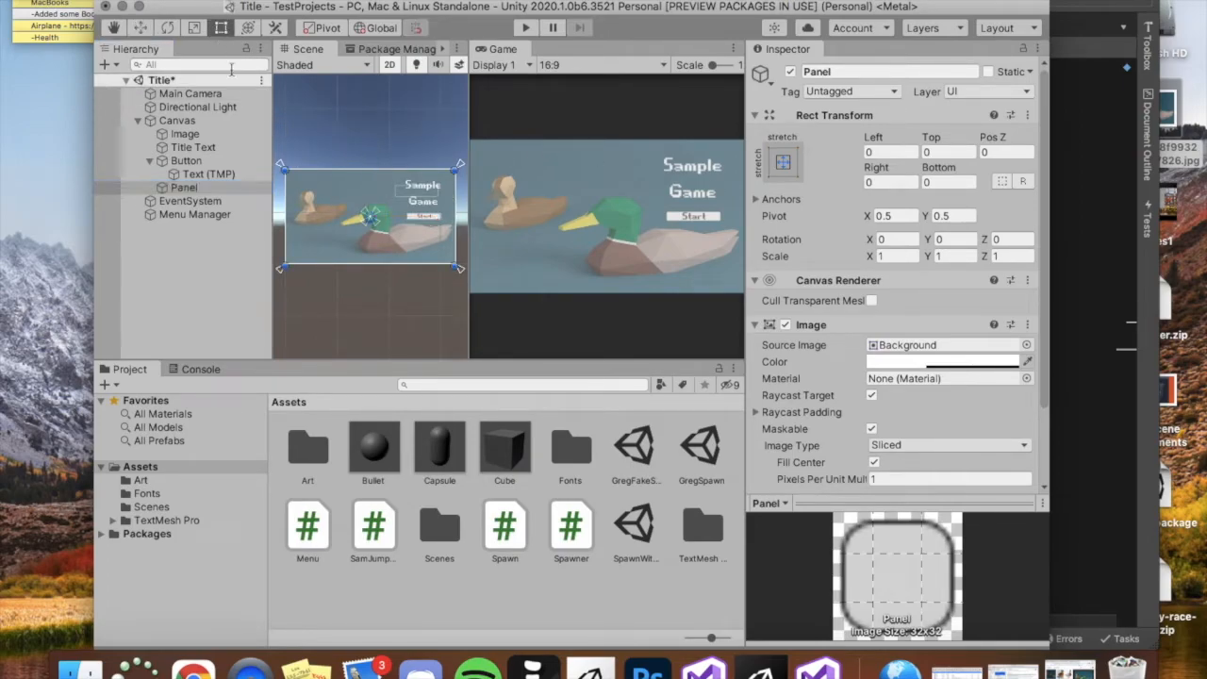
left_click_drag(286, 172, 275, 163)
left_click_drag(455, 266, 467, 282)
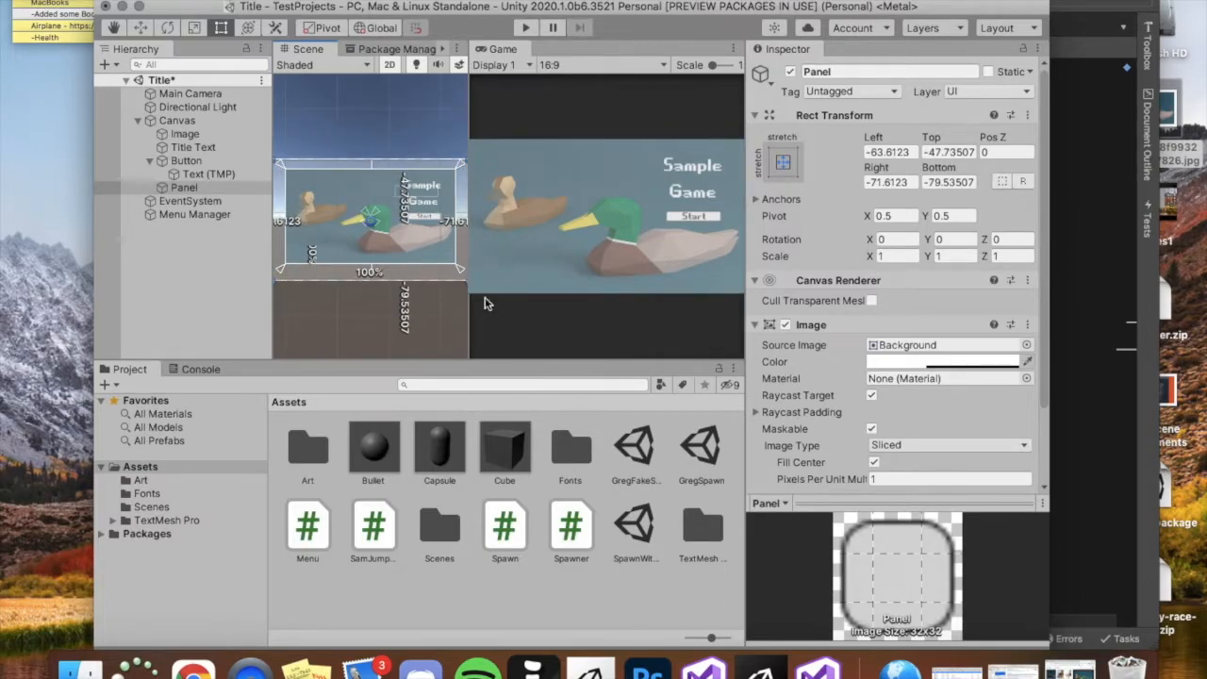
Try the Panel's Image color at alpha 1 and make it fully transparent with alpha 0.
left_click(911, 360)
left_click(1075, 592)
type("1")
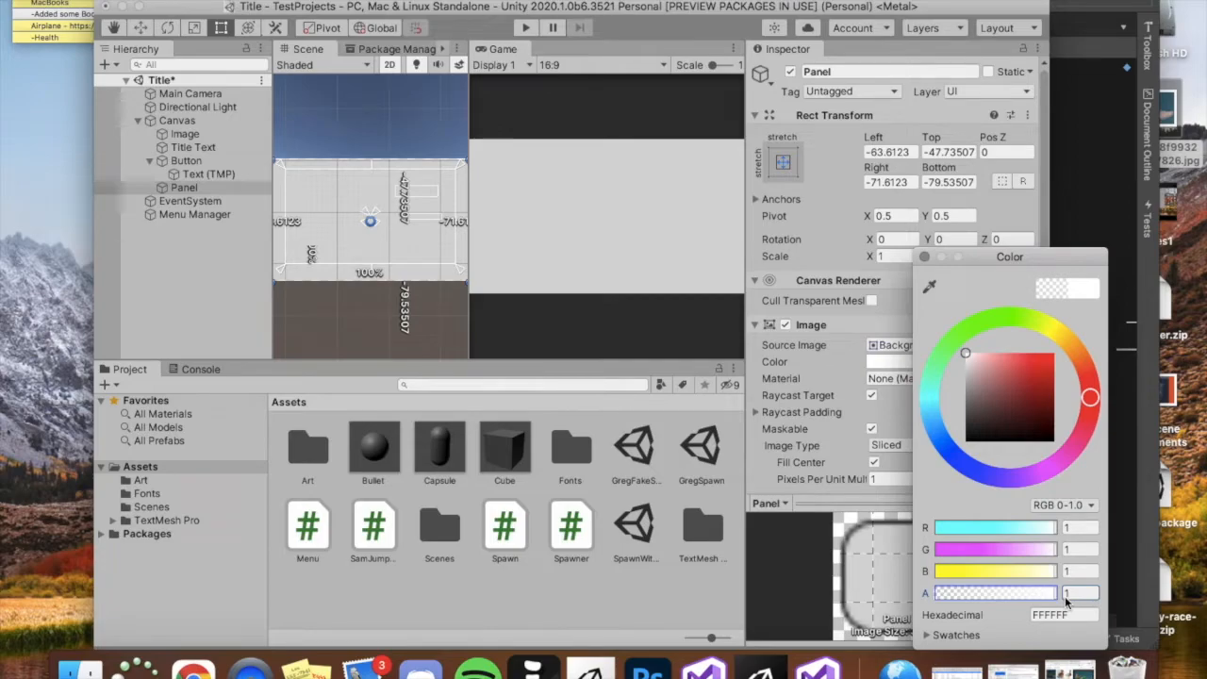
left_click_drag(1054, 594, 932, 595)
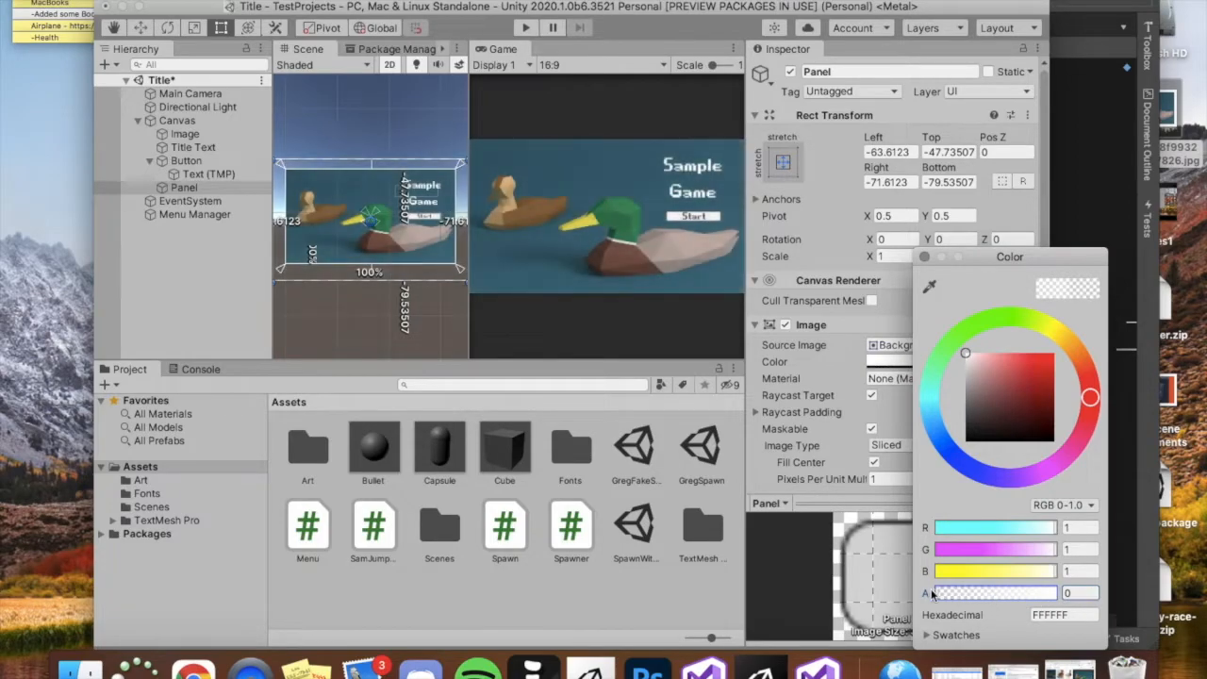
left_click(924, 256)
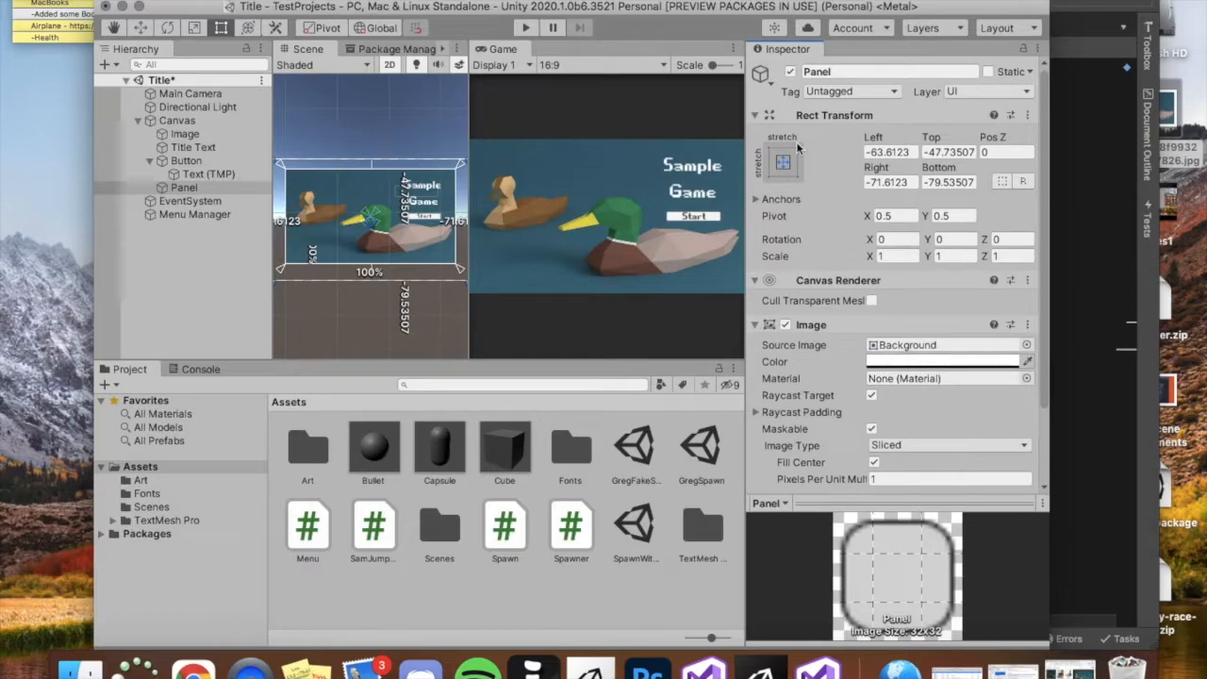
Set the Panel's Image color to black (000000) with alpha 0.
left_click(946, 363)
left_click_drag(994, 372, 991, 442)
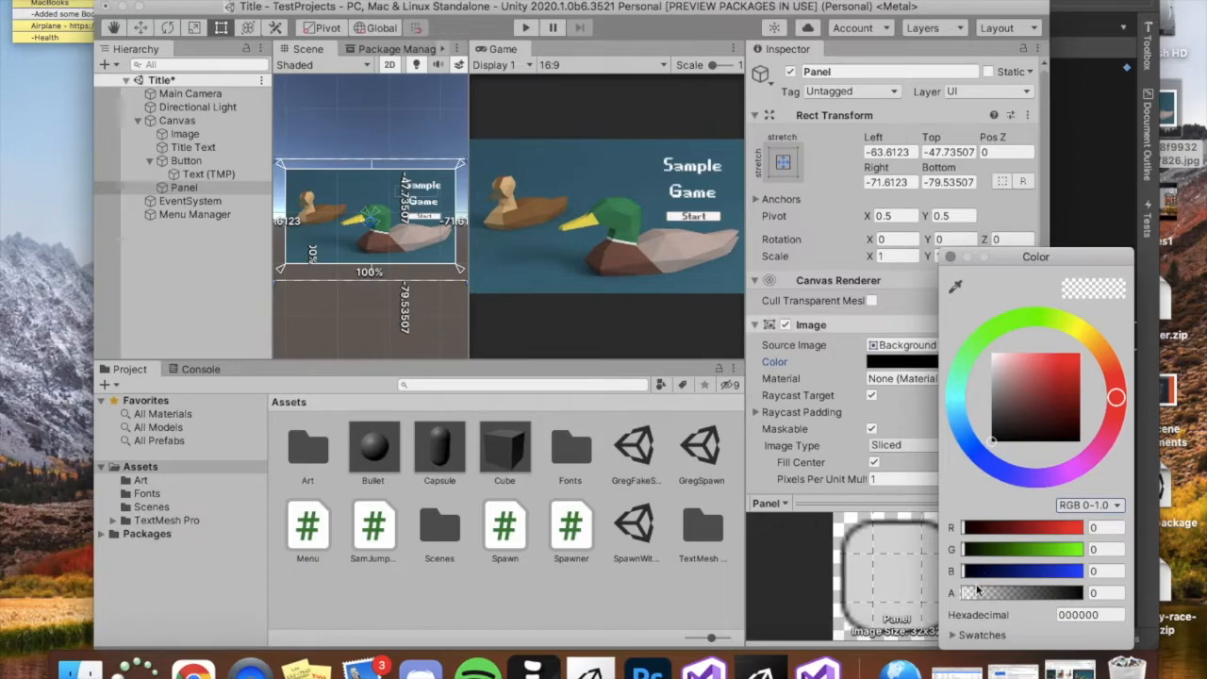
mouse_move(966, 594)
left_mouse_down()
mouse_move(1090, 594)
mouse_move(943, 593)
left_mouse_up()
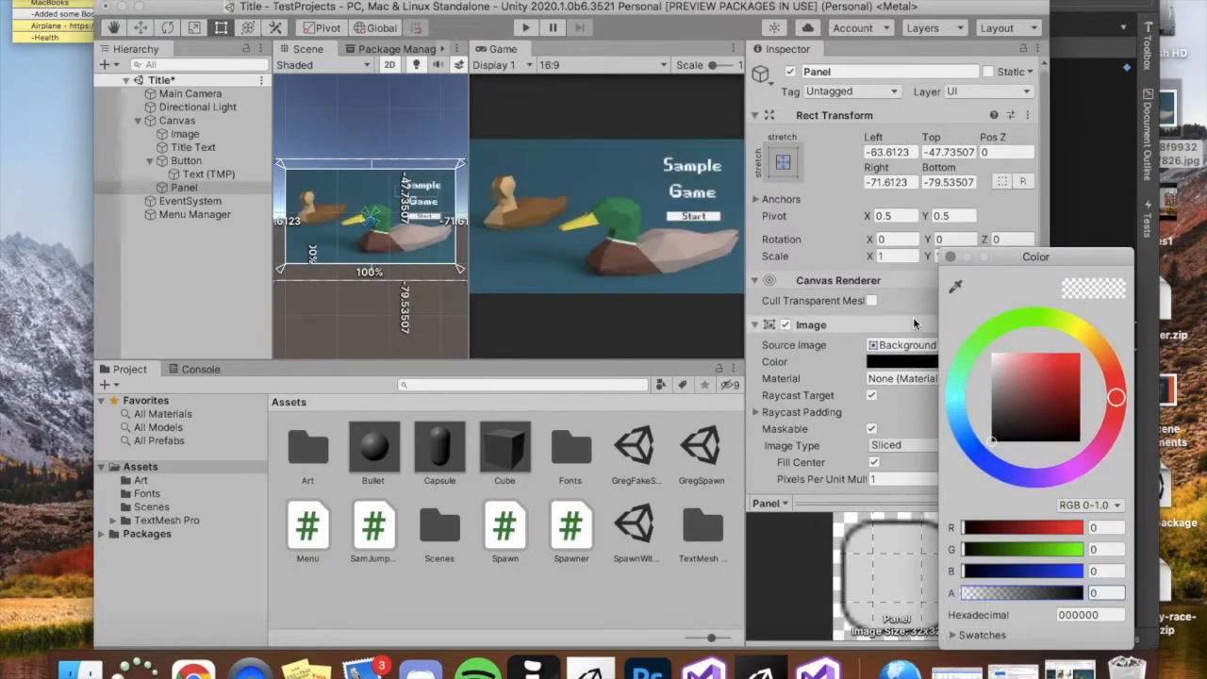
left_click(951, 257)
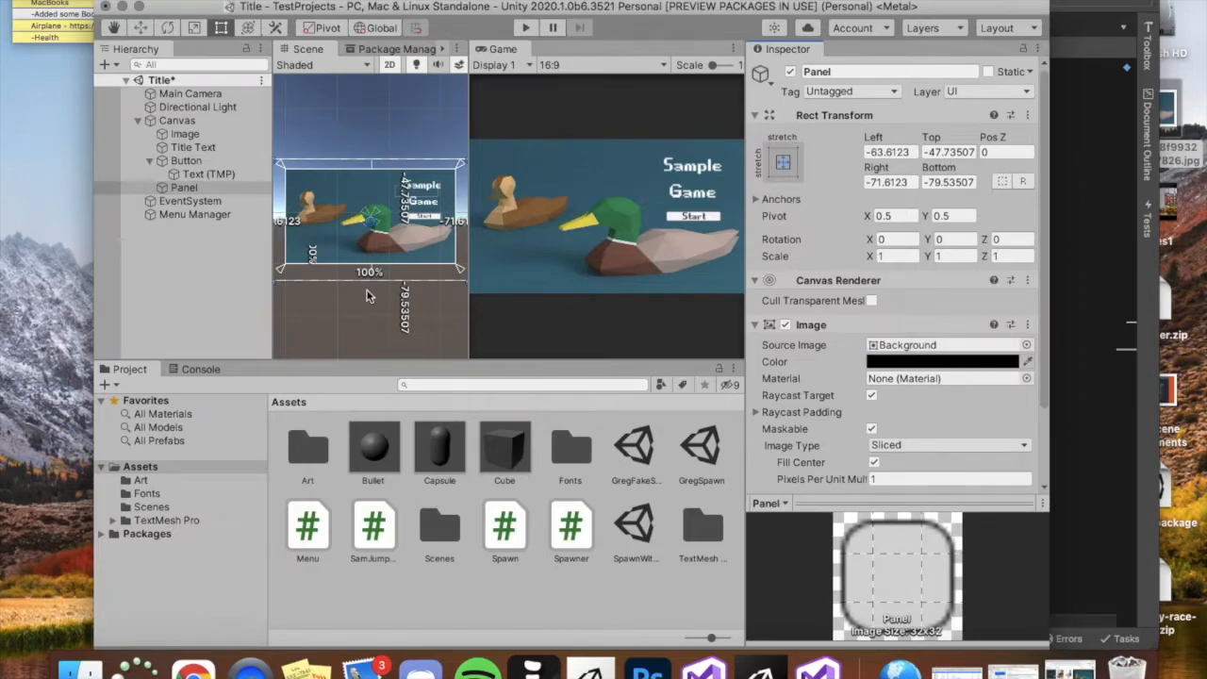
Create a folder named ANimation in Assets.
left_click(167, 189)
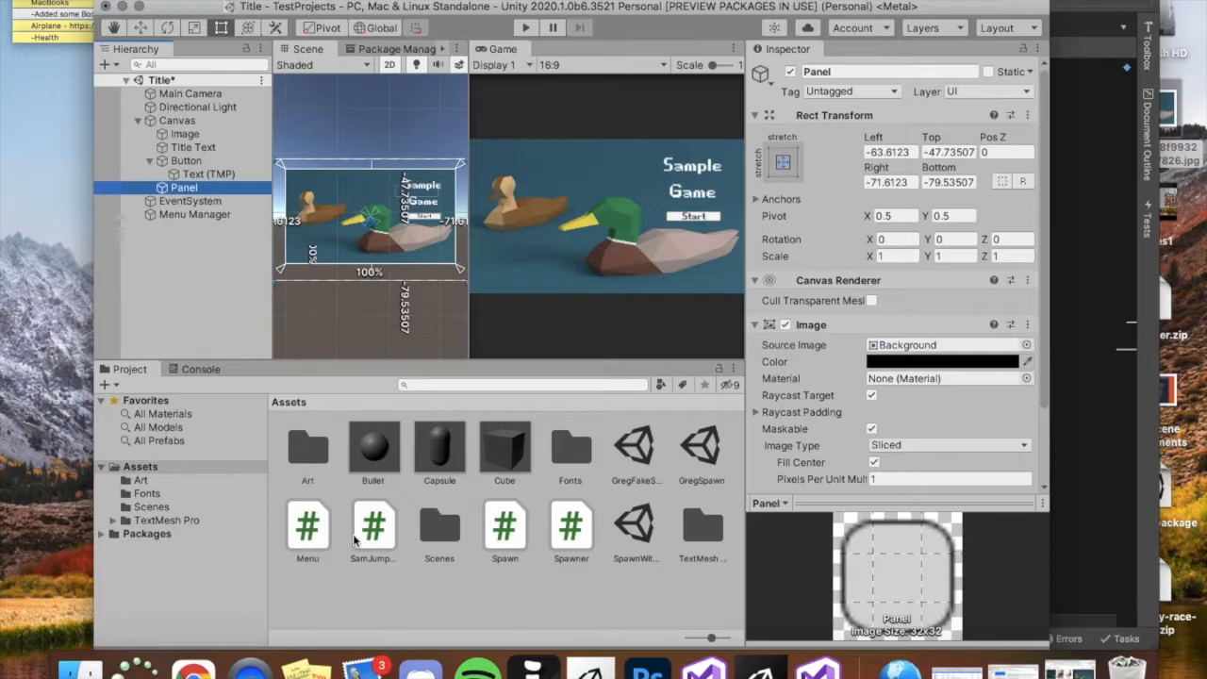
left_click(105, 384)
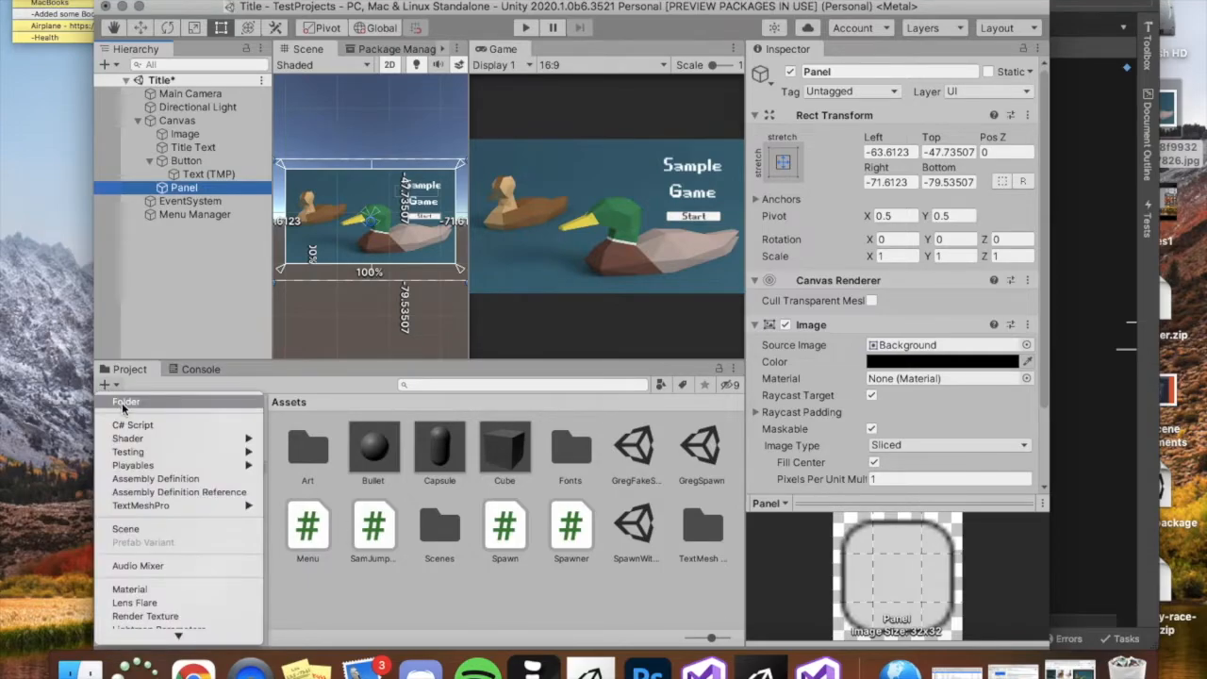
left_click(121, 403)
type("ANimation")
key("Return")
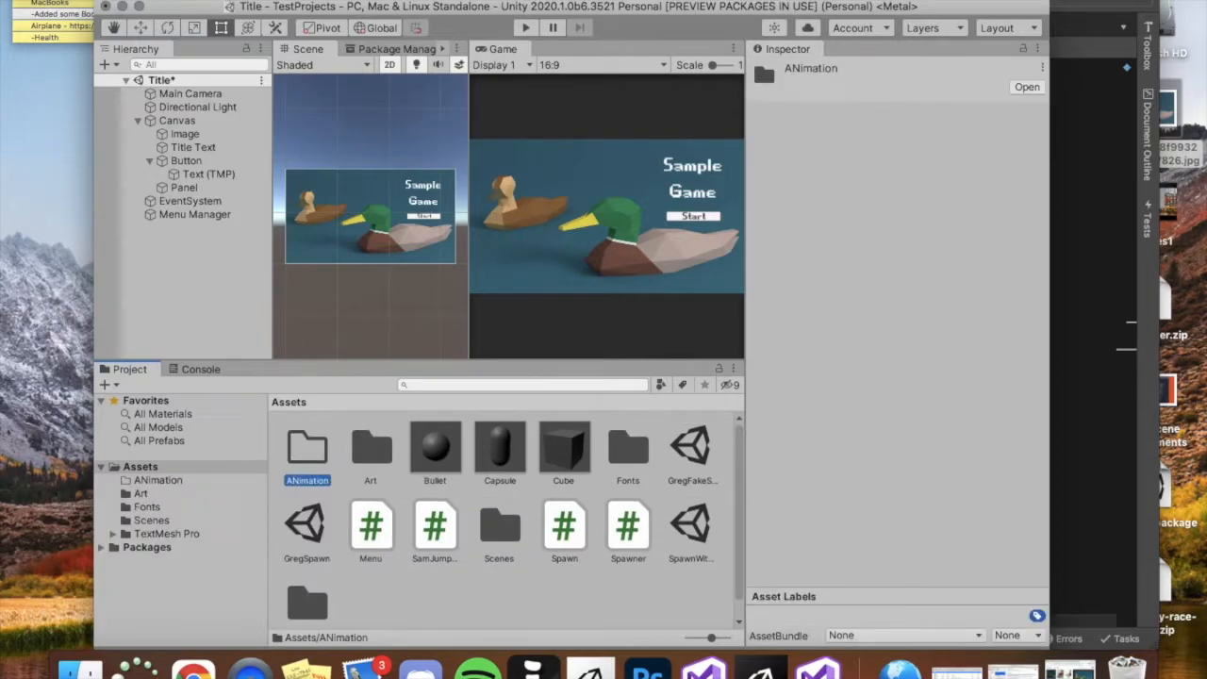
Open the Animation window and dock it beside the Project and Console windows.
left_click(396, 0)
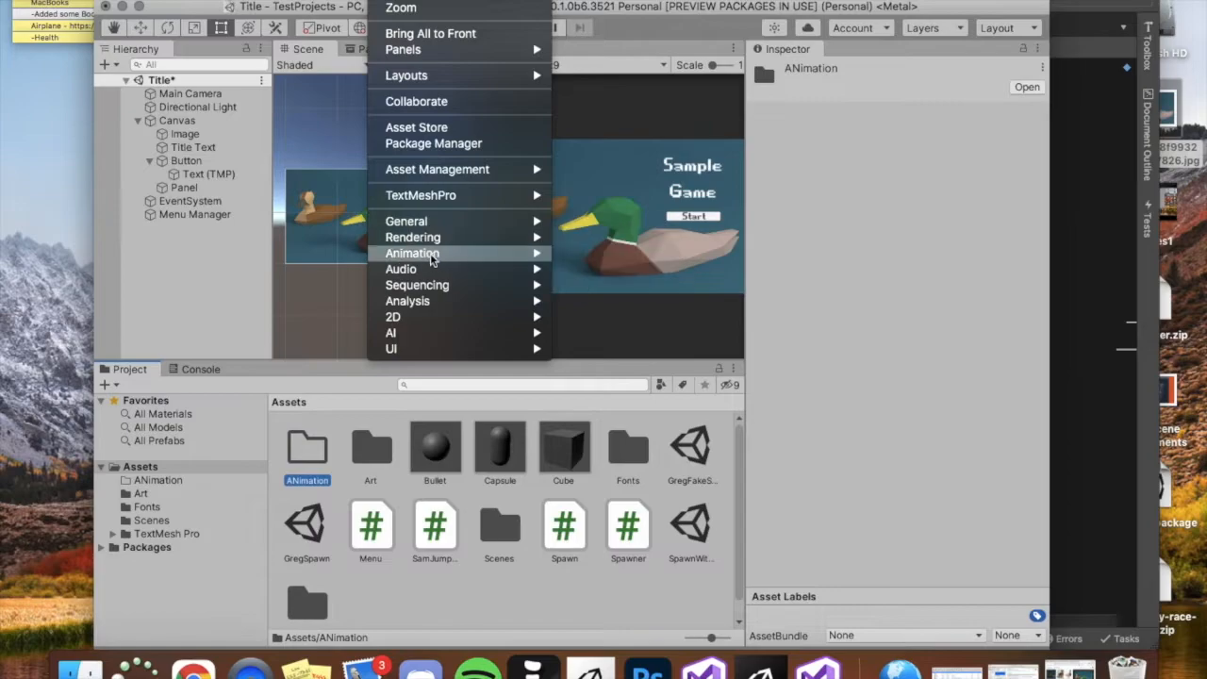
mouse_move(466, 255)
left_click(575, 256)
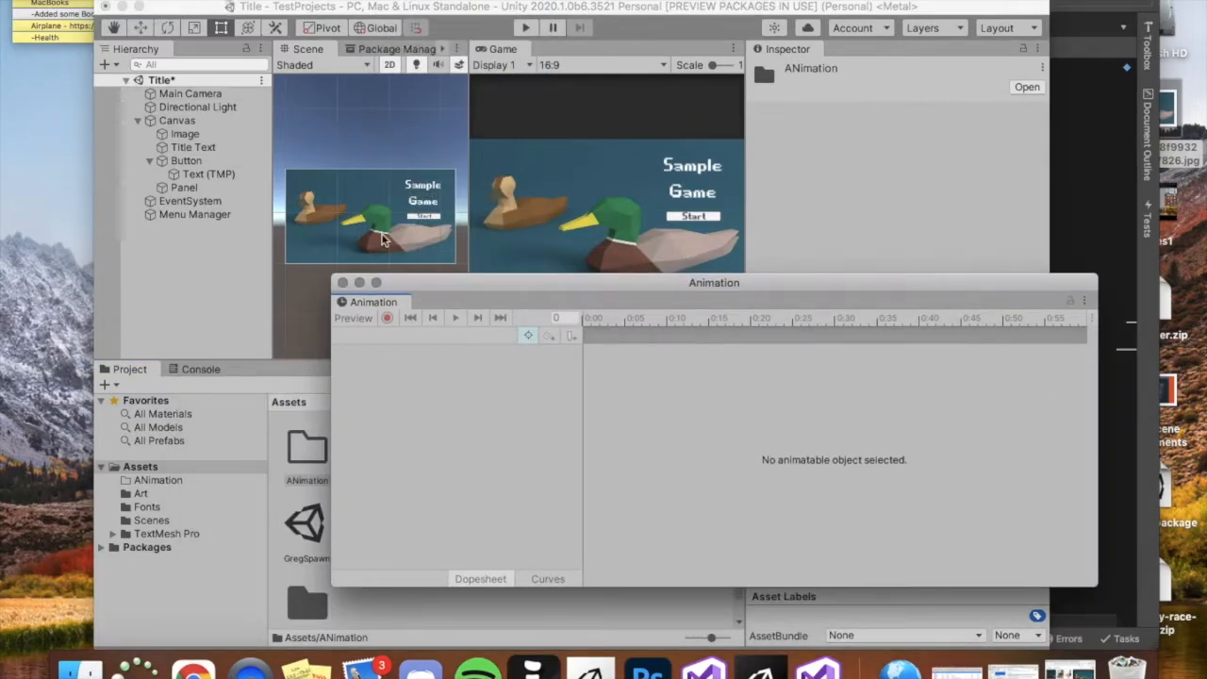
left_click_drag(384, 302, 283, 387)
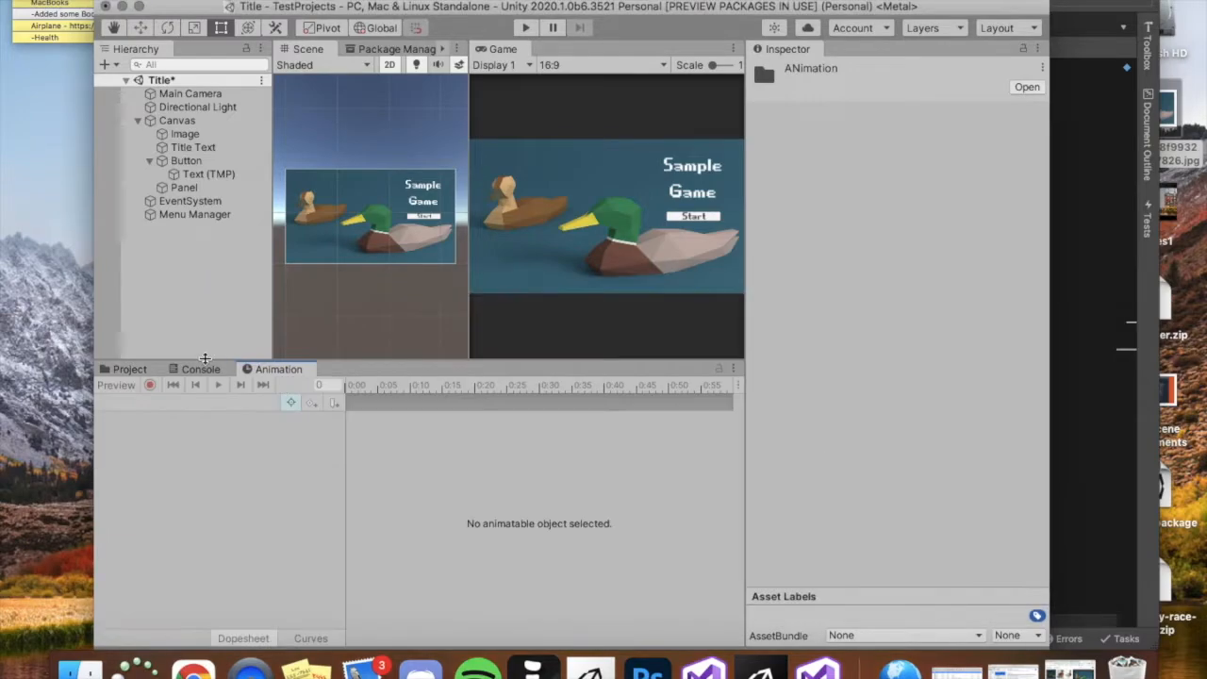
Create an animation clip for the Panel and save it as FadePanel in the ANimation folder.
left_click(184, 188)
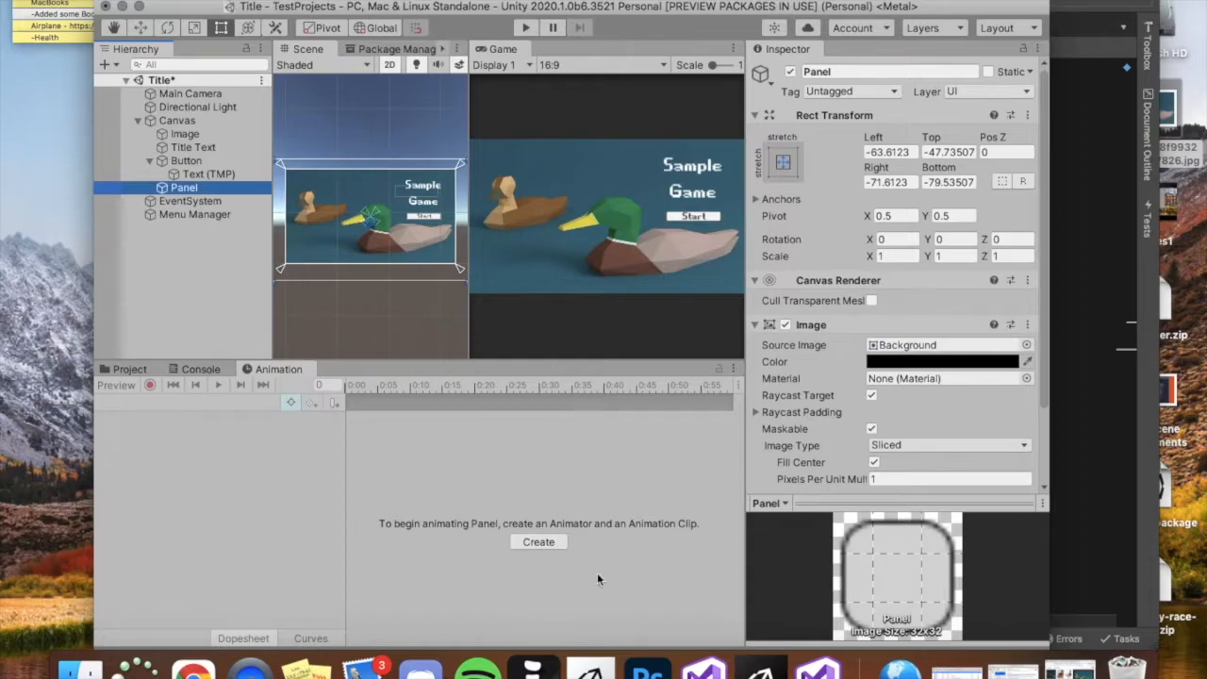
left_click(537, 542)
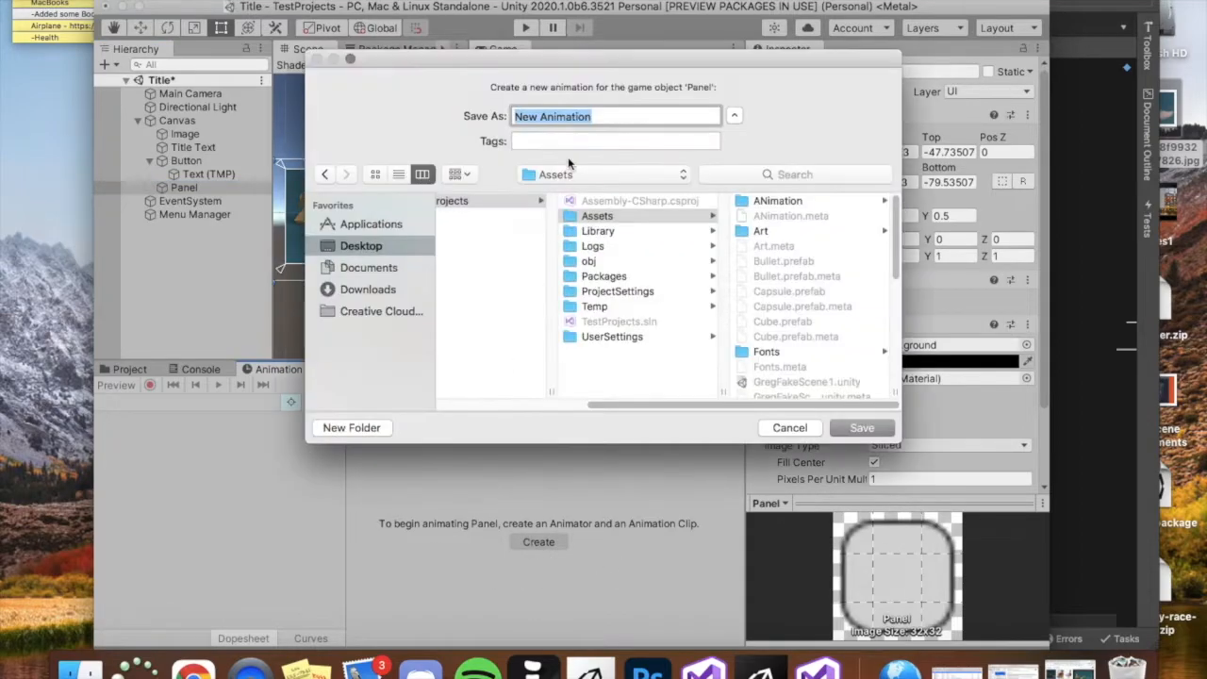
left_click(763, 201)
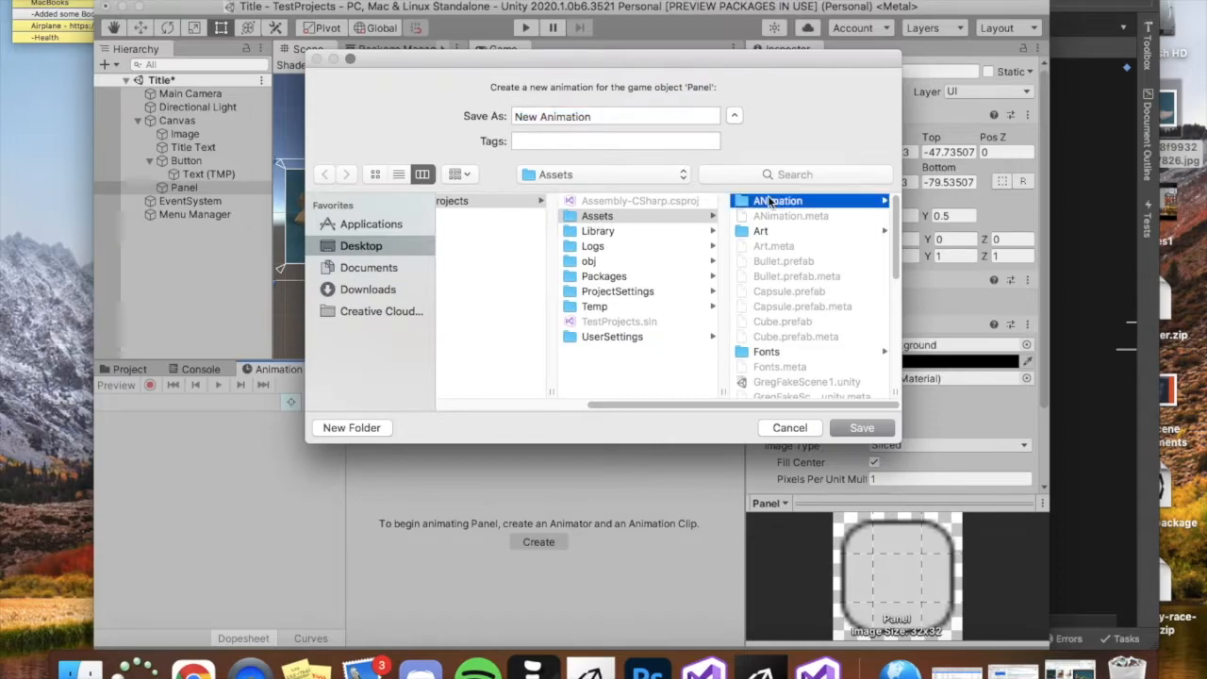
triple_click(600, 117)
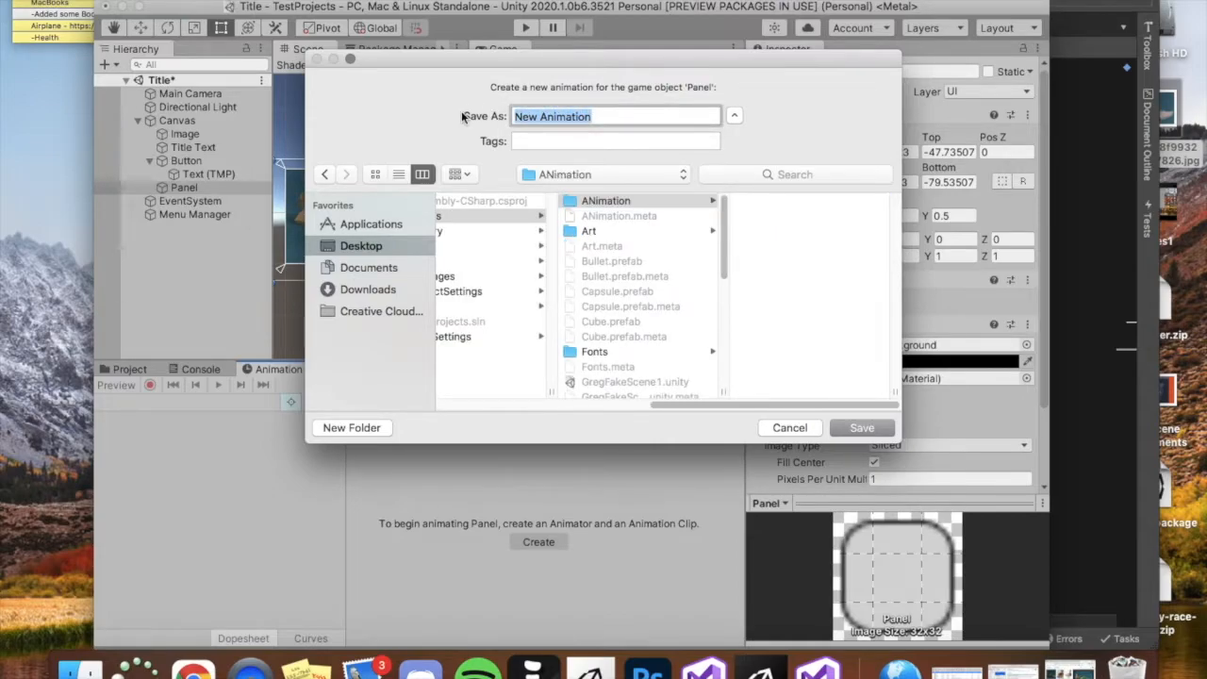
type("FadePanel")
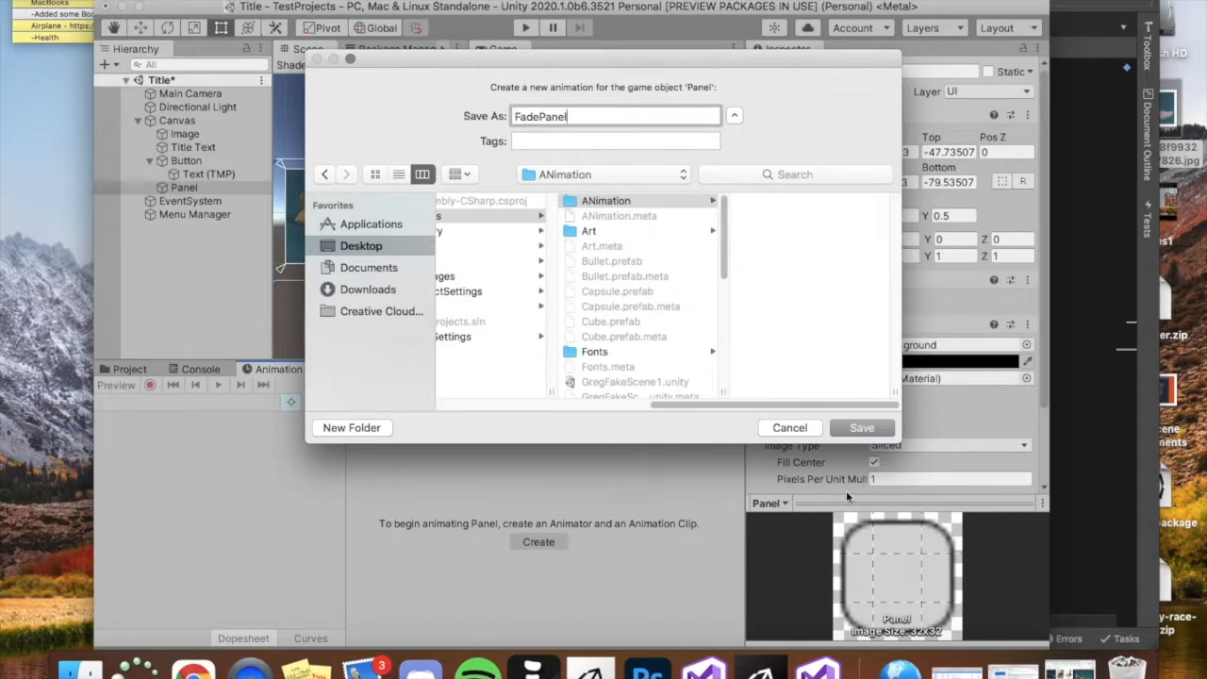
left_click(853, 431)
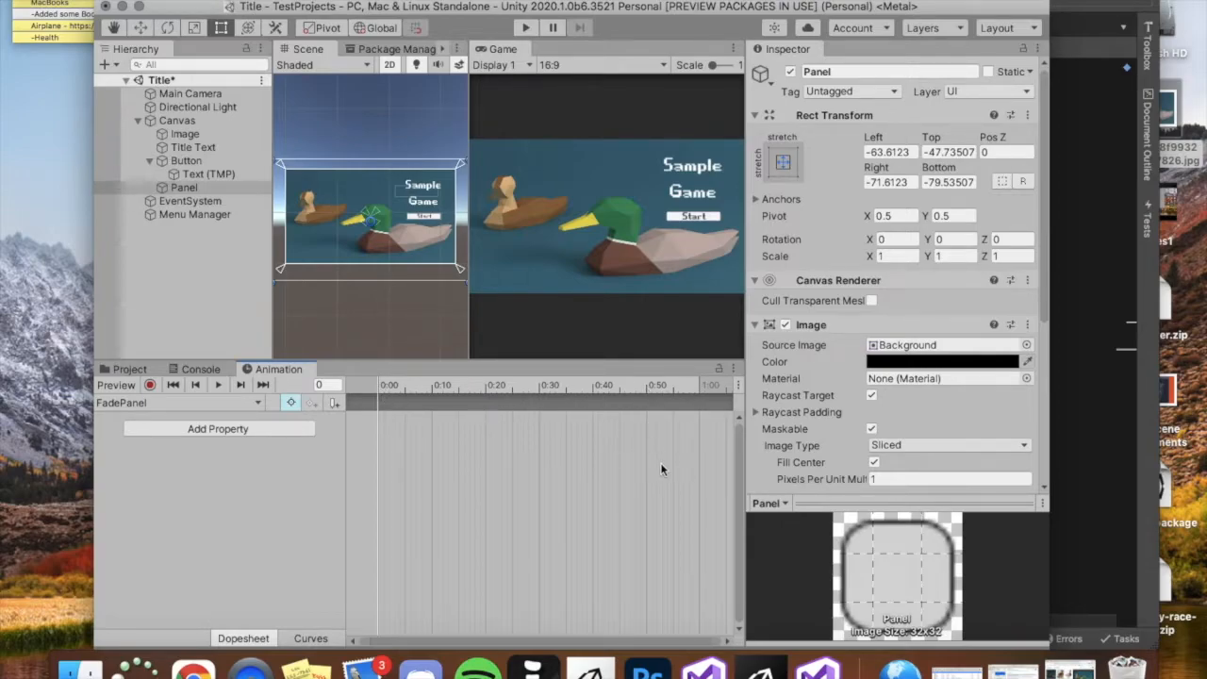
Start recording the FadePanel clip and key the Panel's Image color alpha at 0 on frame 0.
left_click(150, 386)
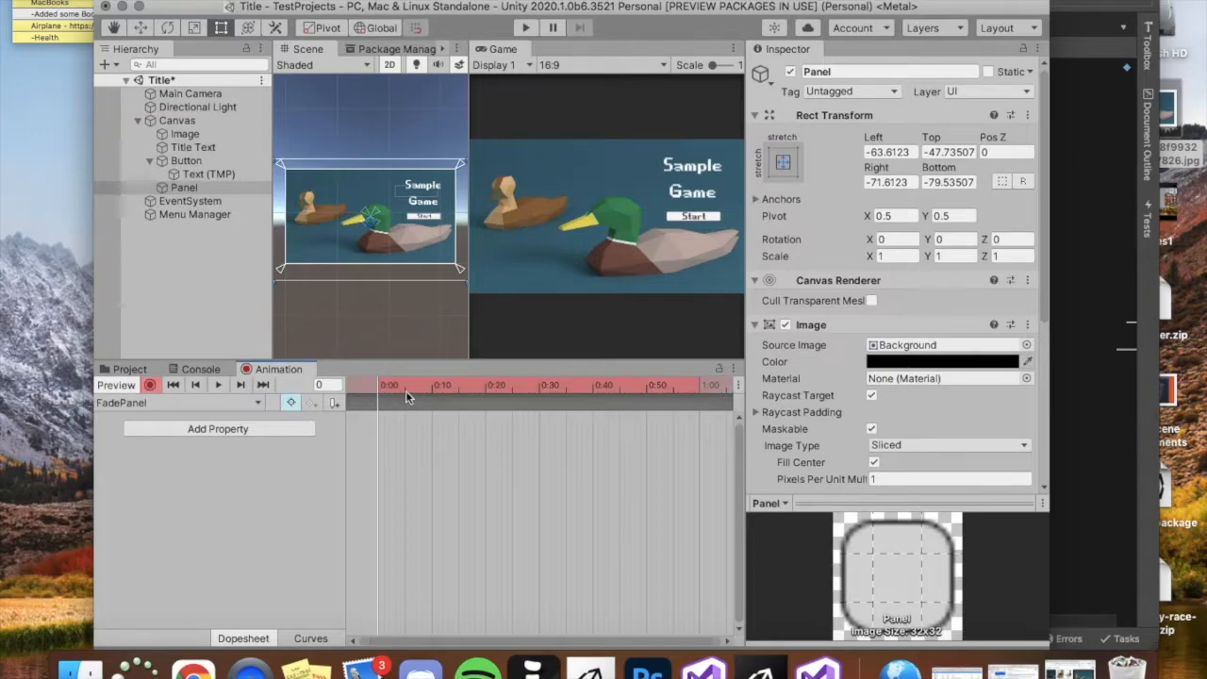
left_click(916, 361)
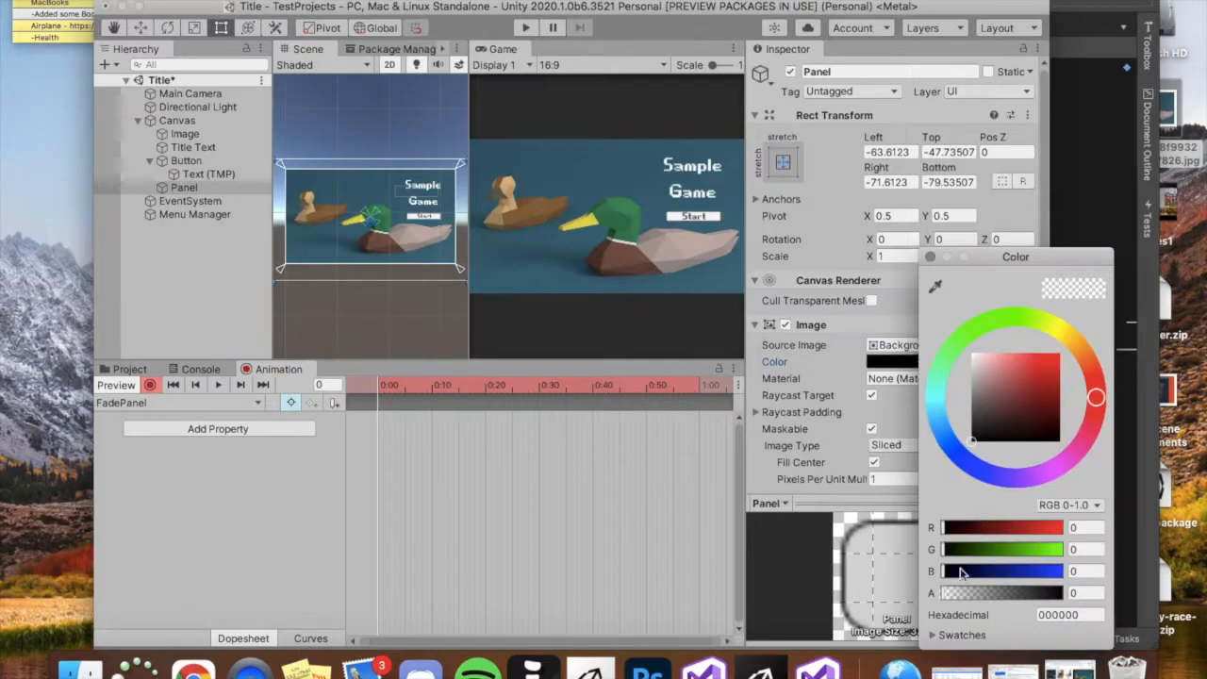
left_click(945, 593)
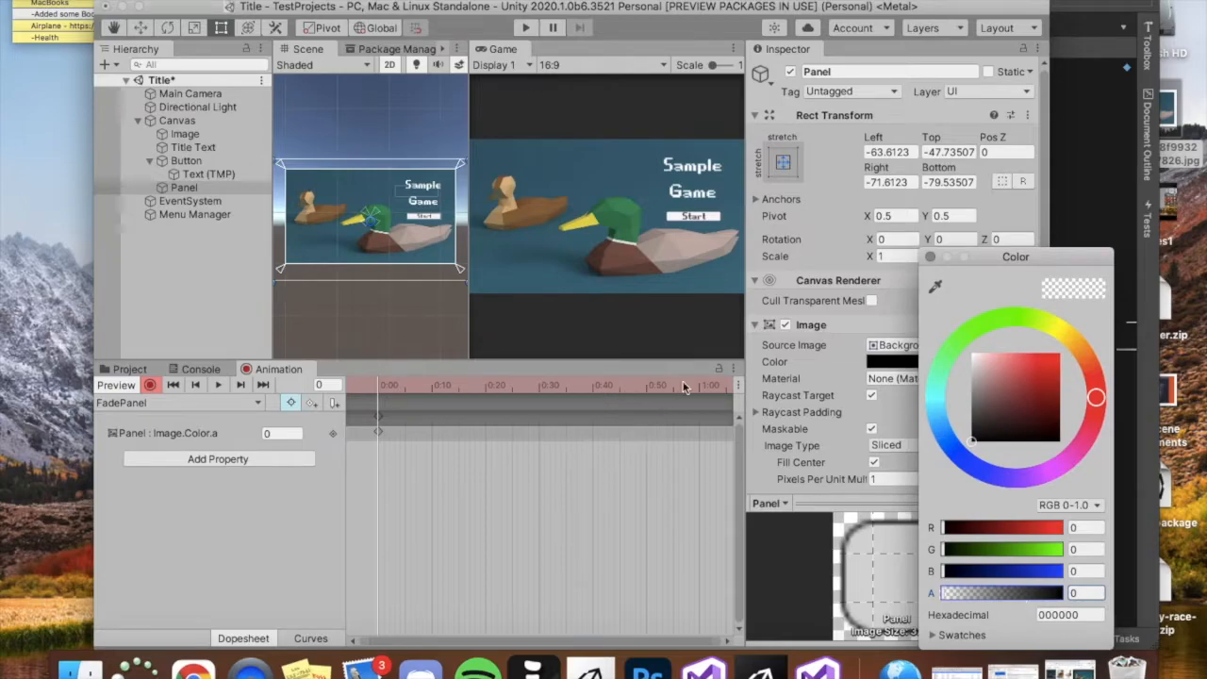
Key the Panel's Image color alpha at 1 on frame 60 of the FadePanel clip.
left_click(699, 383)
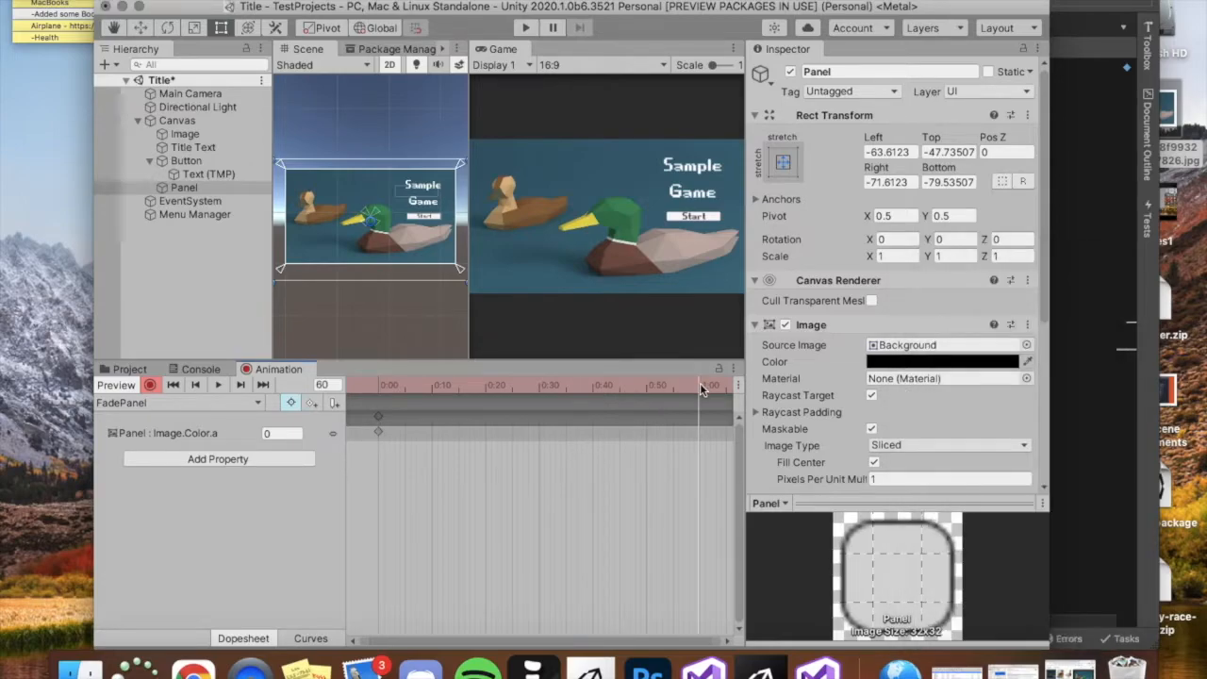
left_click(898, 363)
left_click_drag(920, 597, 1039, 594)
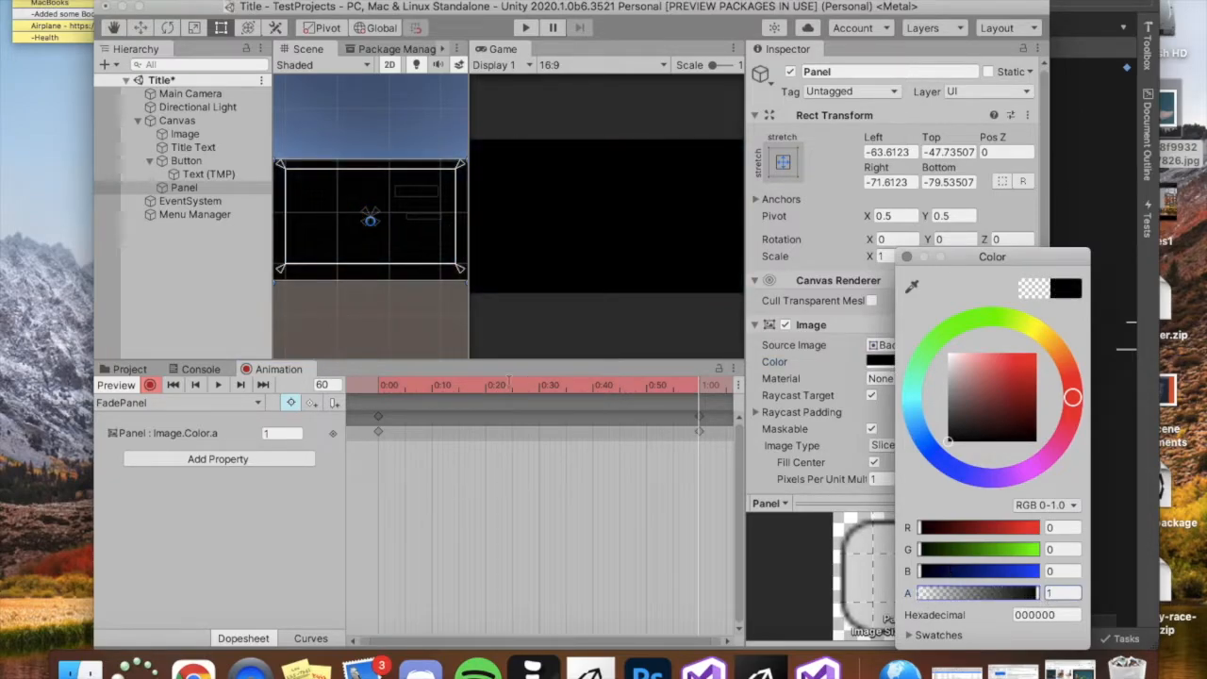
Play back the FadePanel clip from frame 0 to preview the fade, and stop playback.
left_click(380, 385)
left_click(219, 386)
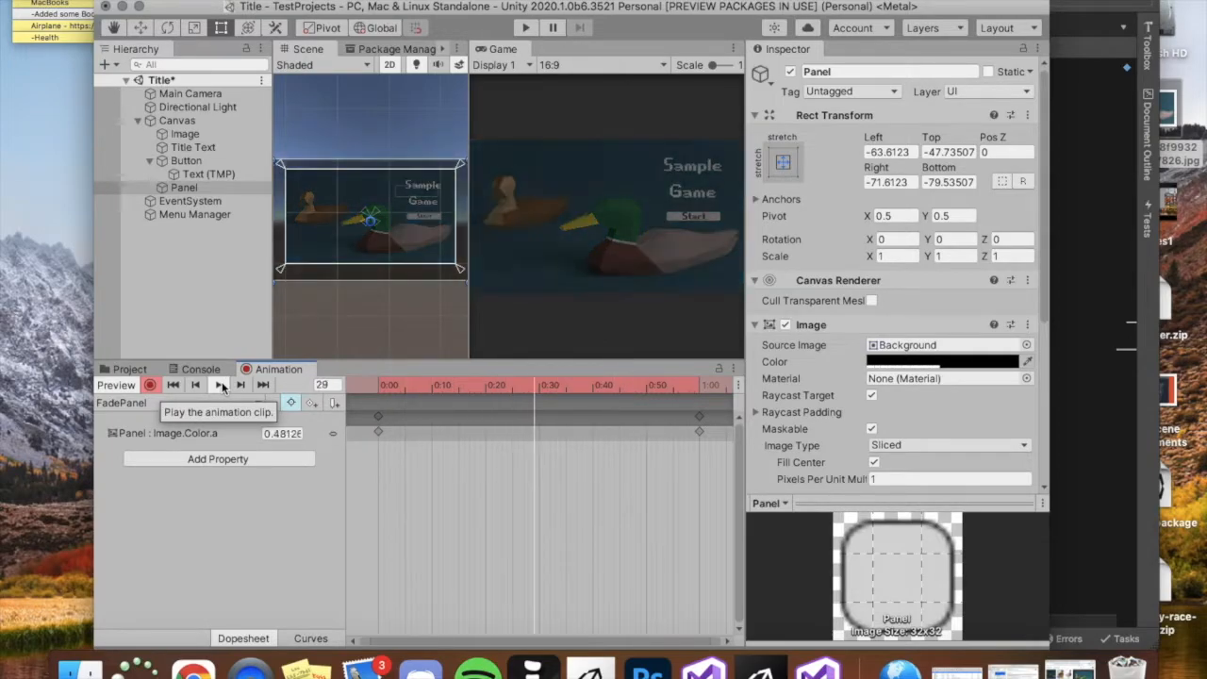
left_click(220, 385)
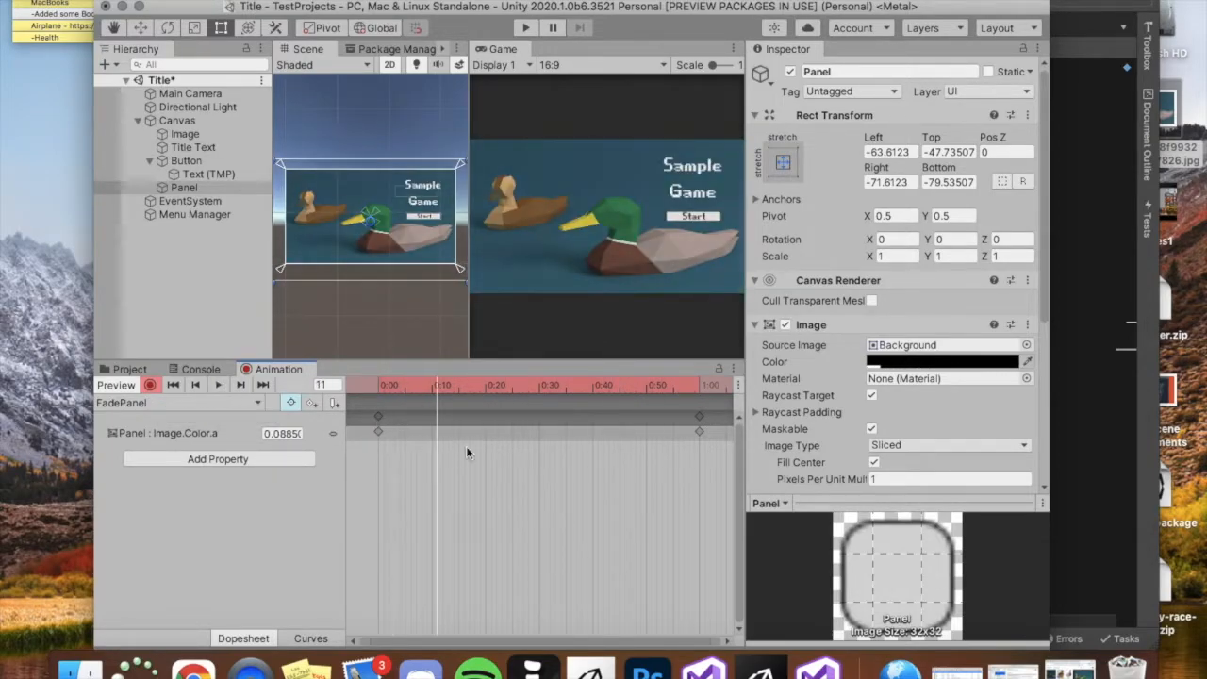
Copy the alpha keyframe at 1:00 and paste it at frame 70 of the FadePanel clip.
scroll(635, 528, "down", 2)
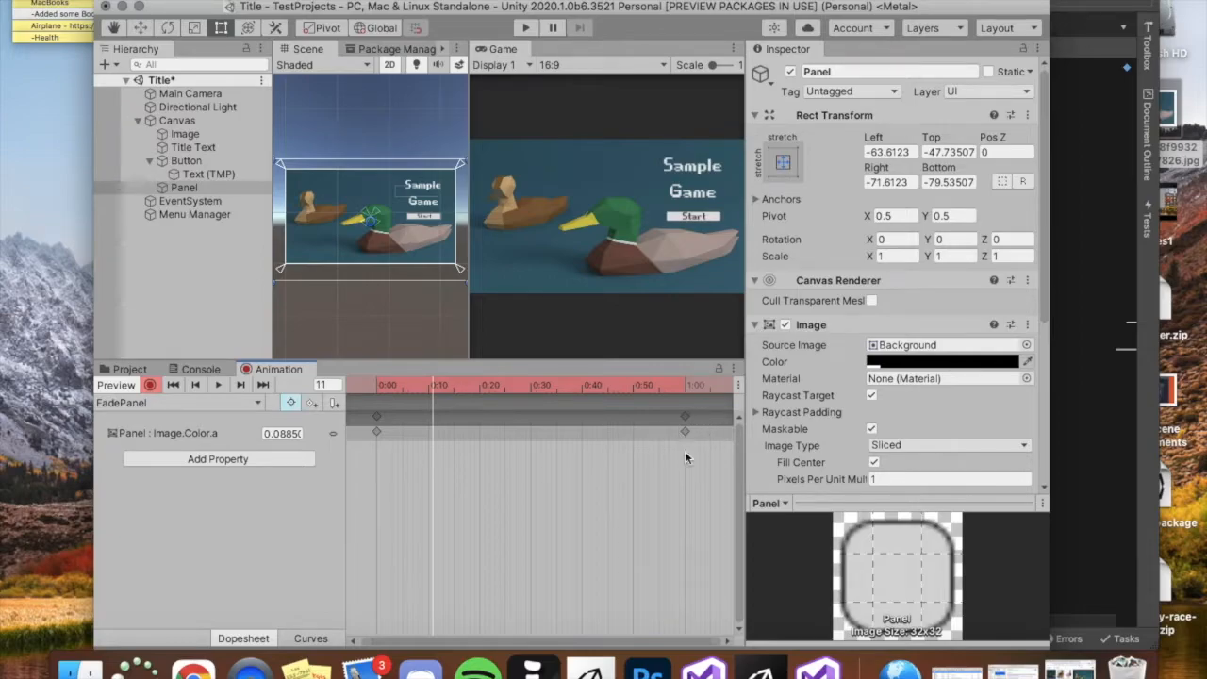
scroll(676, 509, "down", 3)
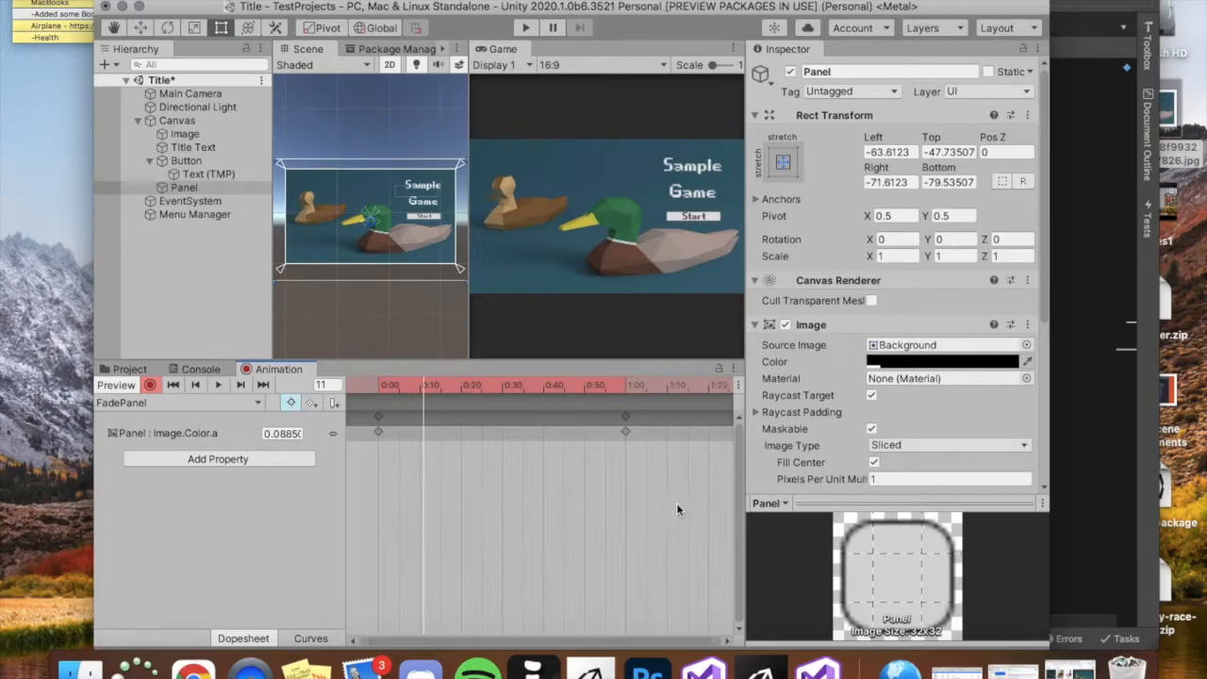
left_click(617, 418)
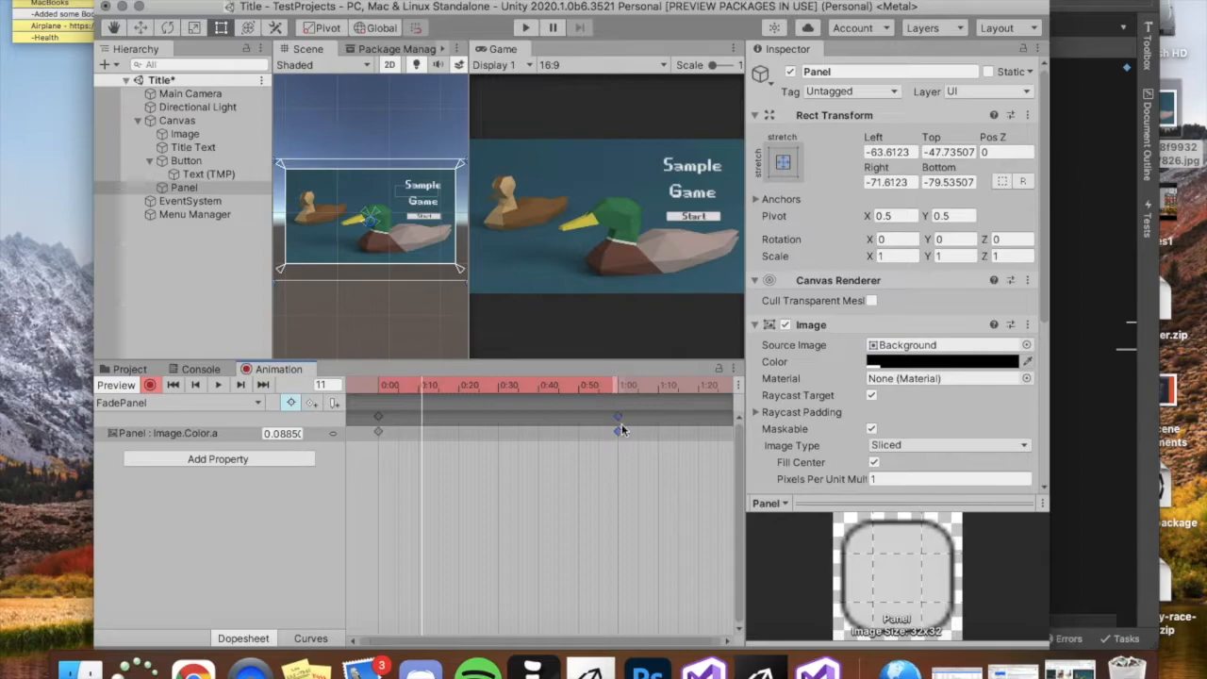
left_click(656, 386)
key("super+v")
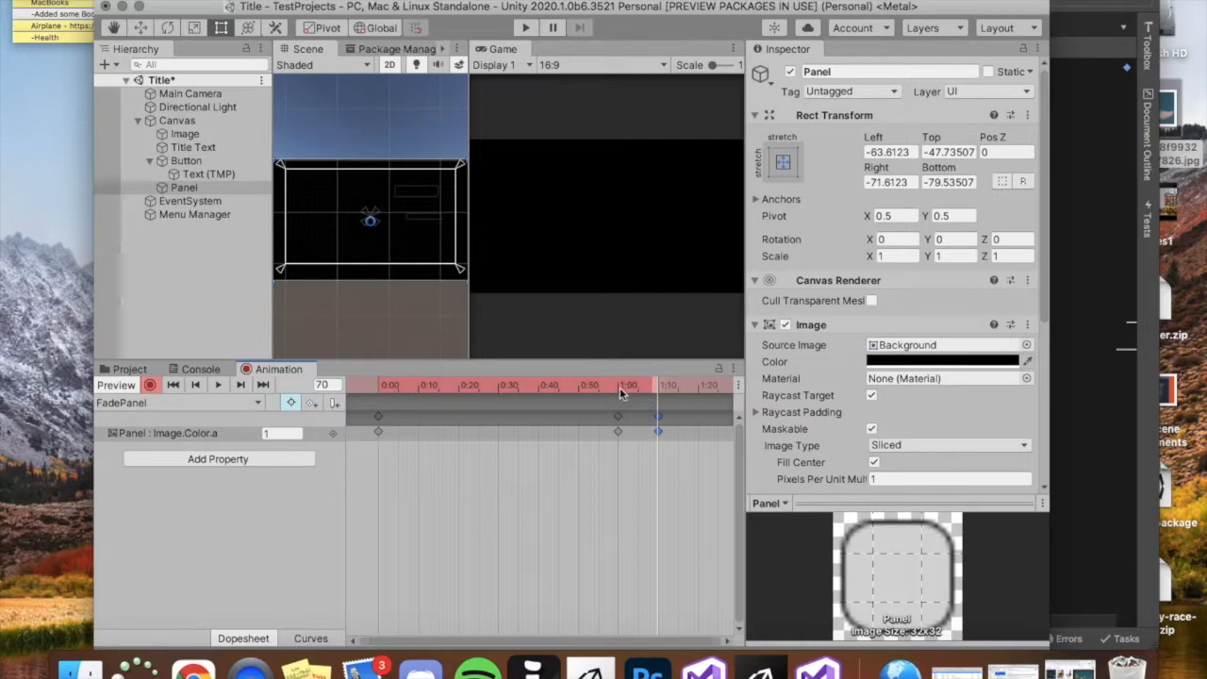
Preview the extended FadePanel clip from its first frame, and stop playback.
left_click_drag(658, 387, 323, 400)
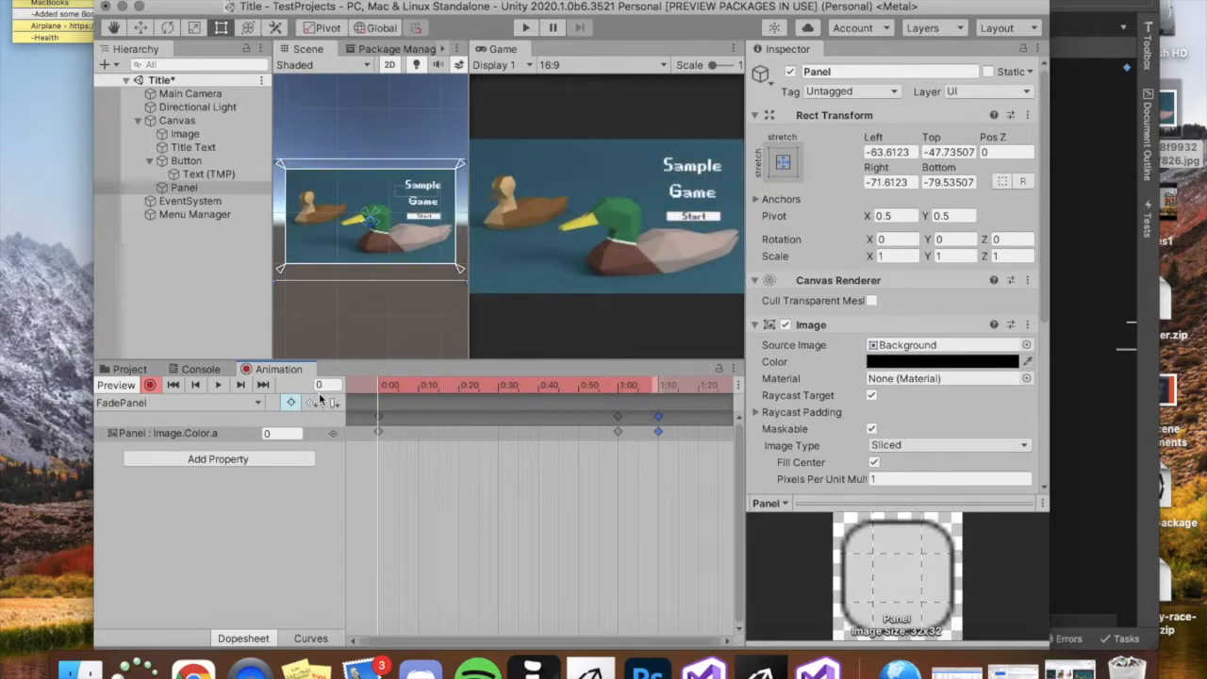
left_click(218, 384)
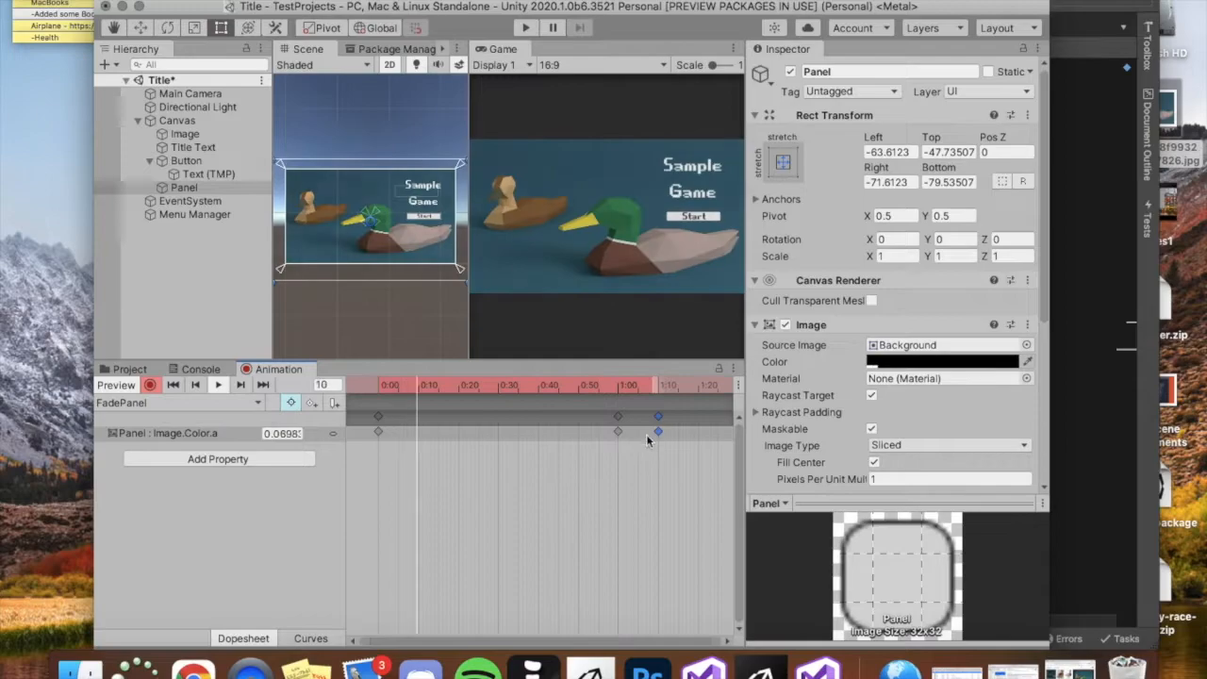
left_click(219, 384)
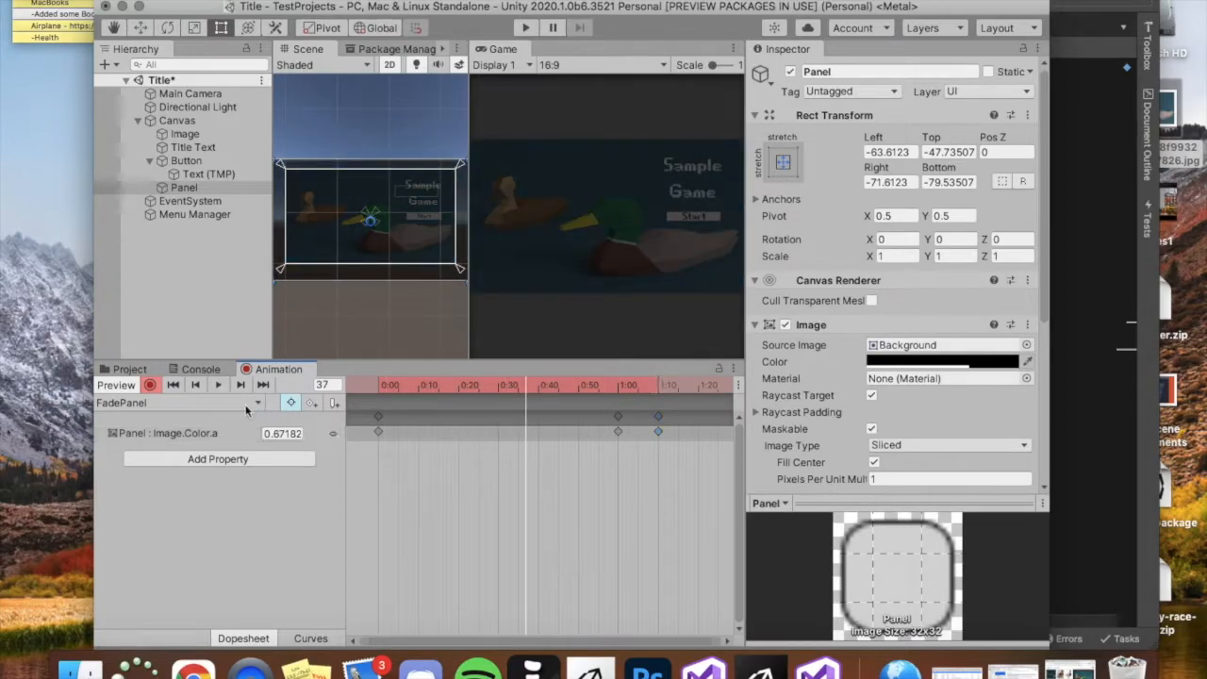
Stop recording the FadePanel clip and deactivate the Panel object.
left_click(149, 385)
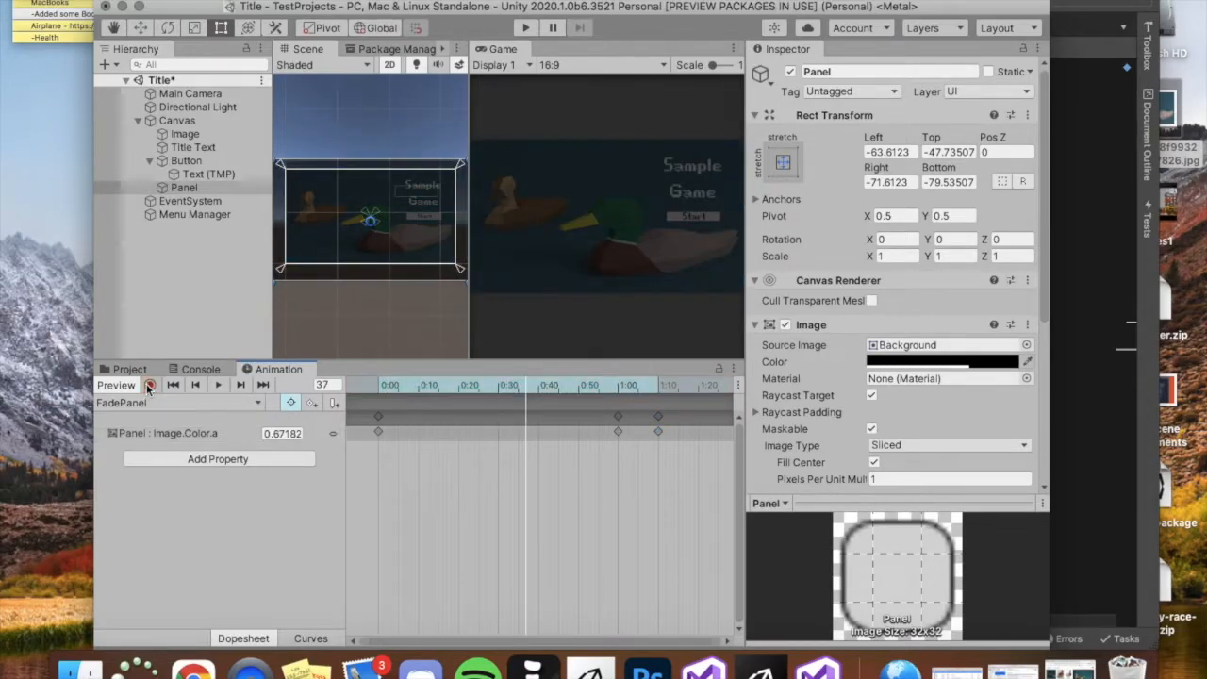
left_click(189, 188)
left_click(790, 71)
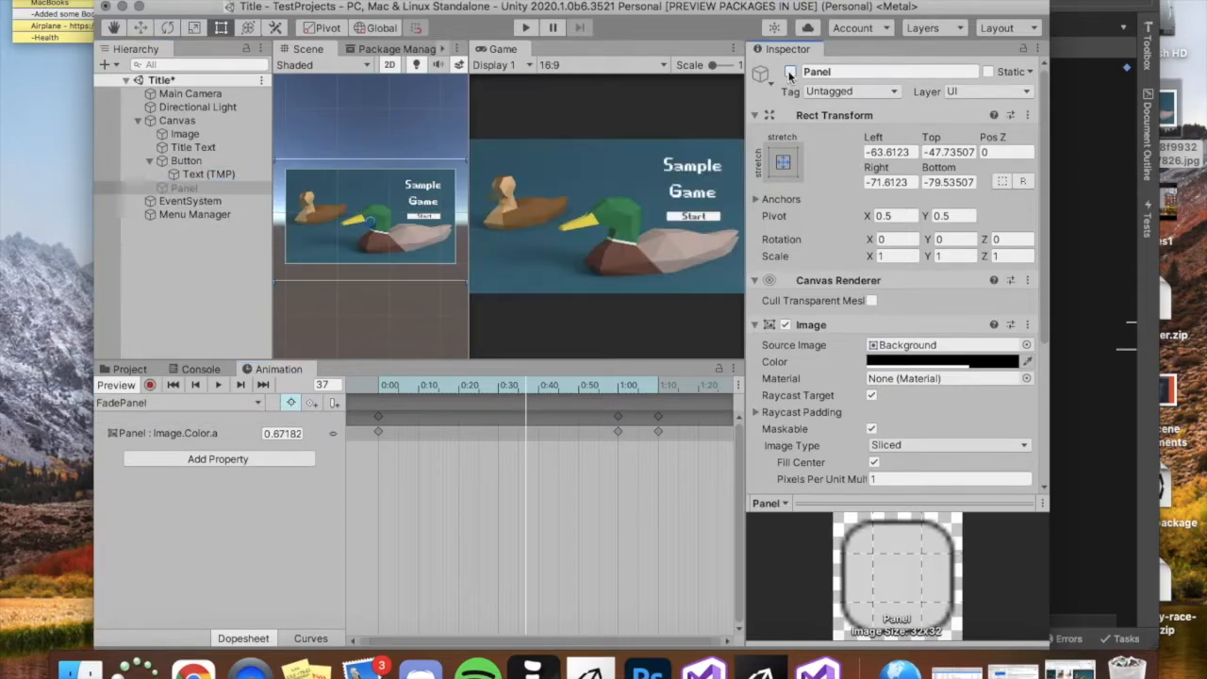
In Visual Studio, declare a public GameObject variable named panel at the start of the Menu class, followed by a blank line.
left_click(1100, 308)
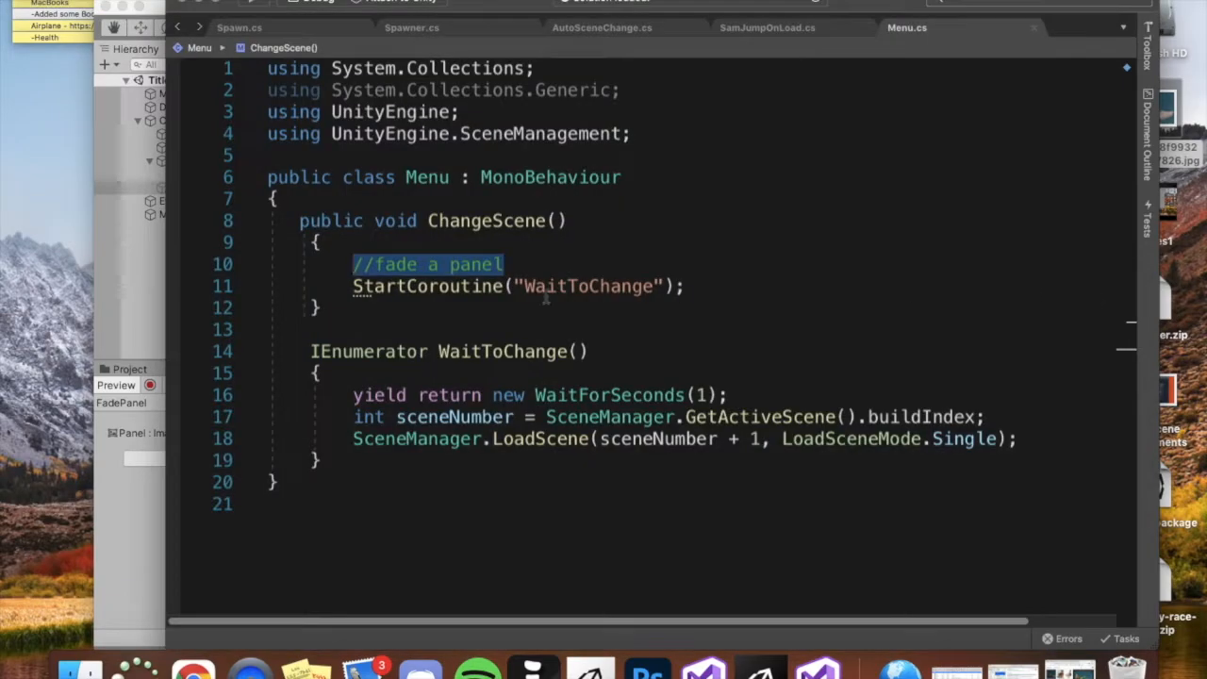
left_click(367, 201)
key("Return")
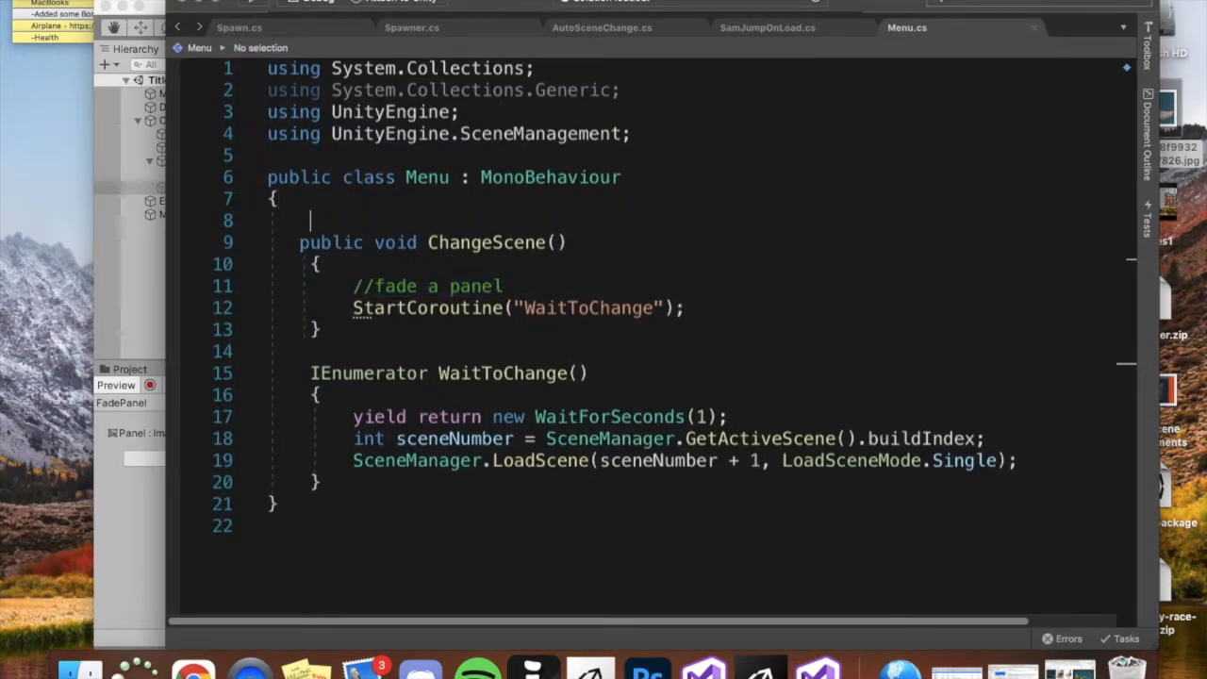
type("publ")
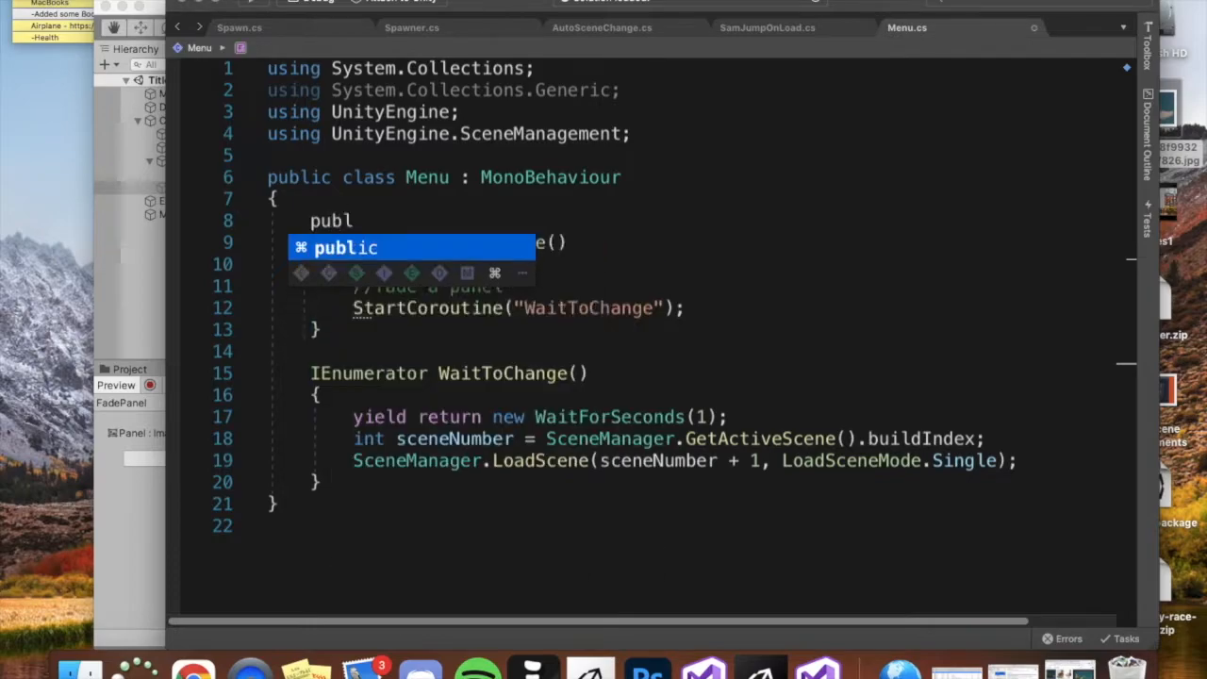
type("ic Game")
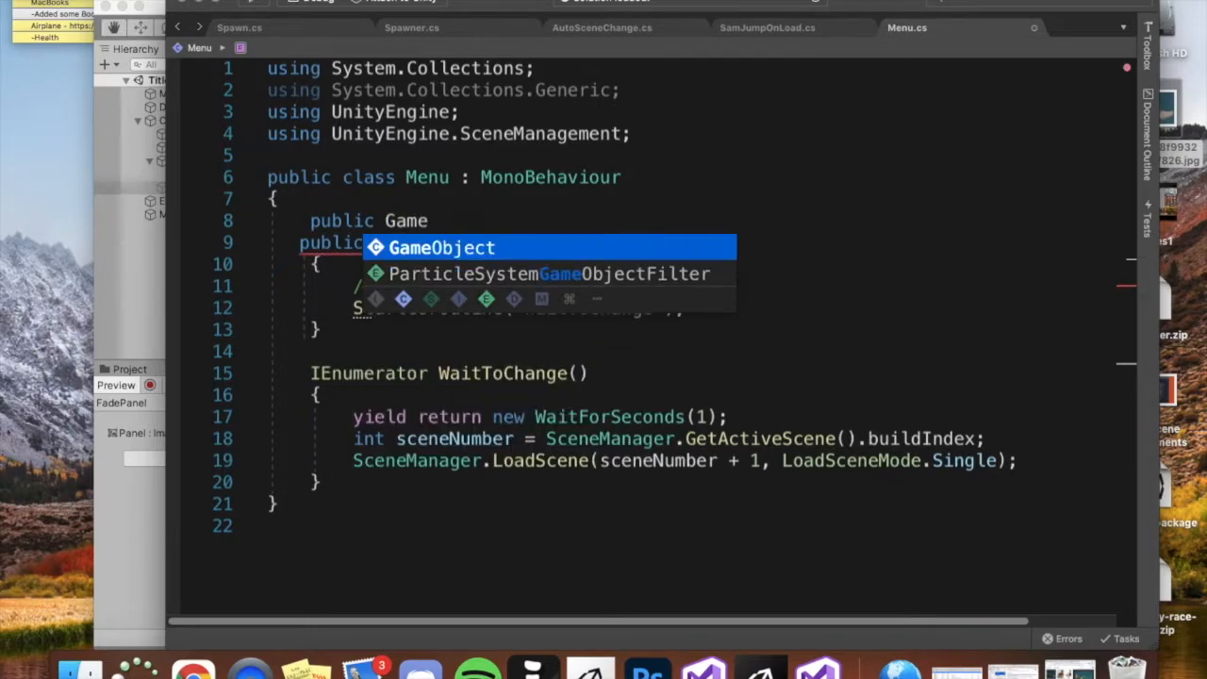
key("Tab")
type("panel;")
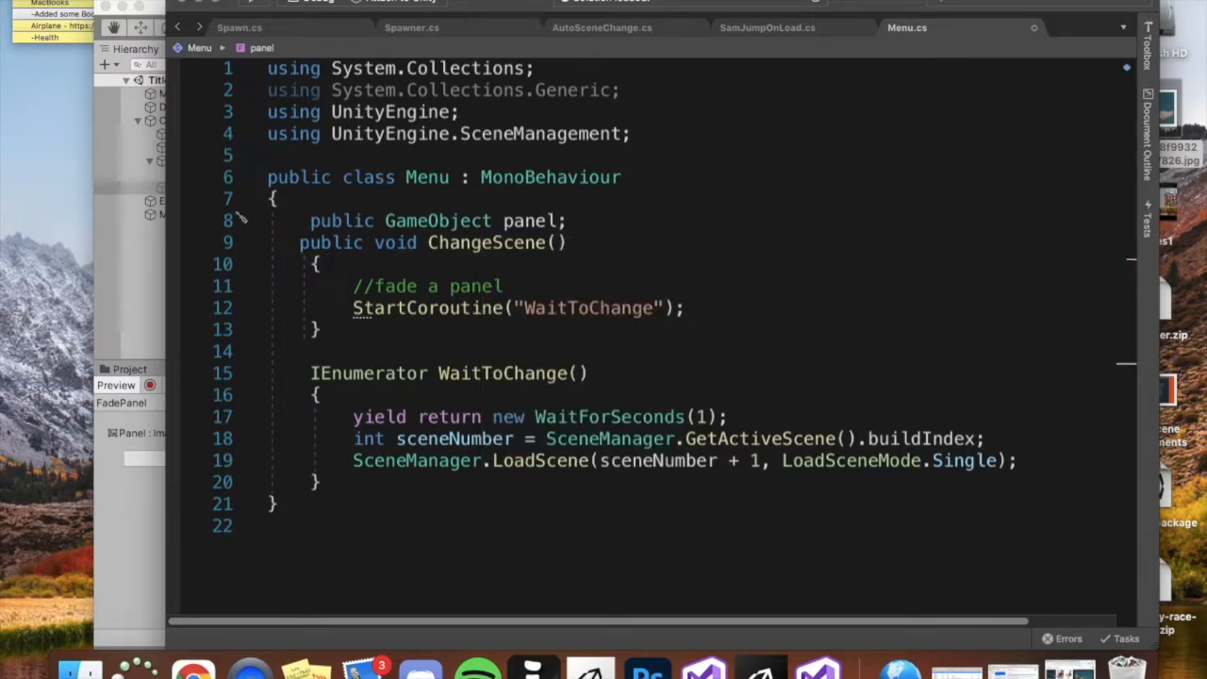
key("Return")
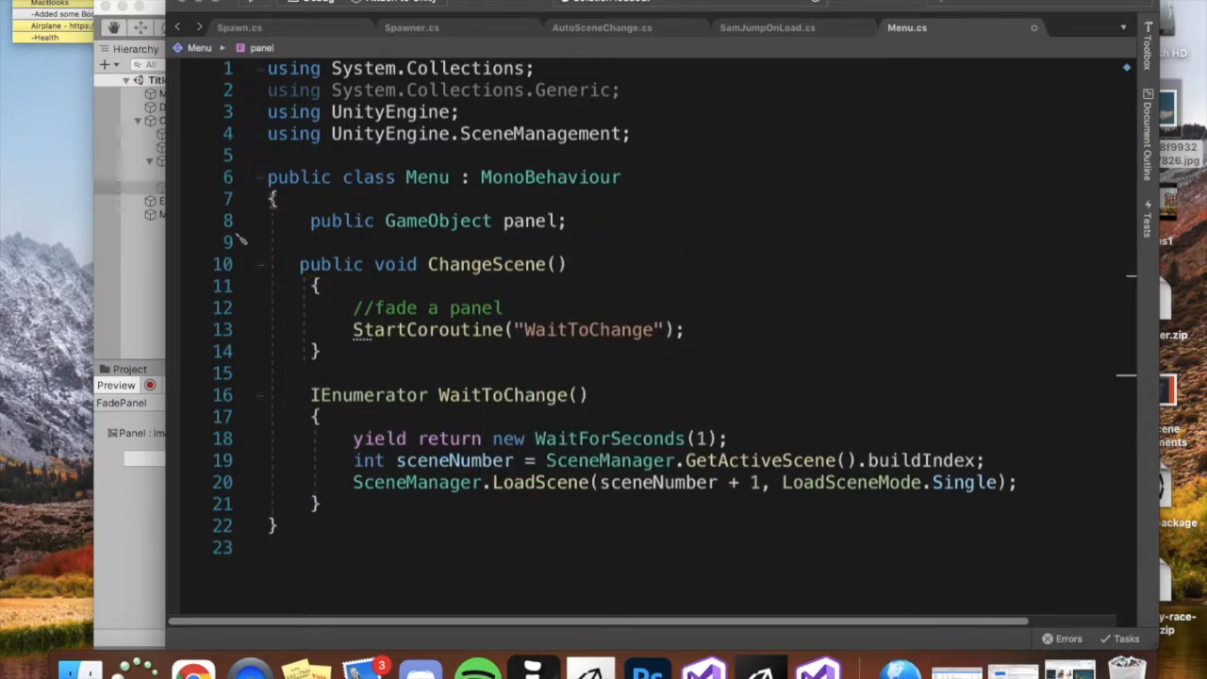
key("BackSpace")
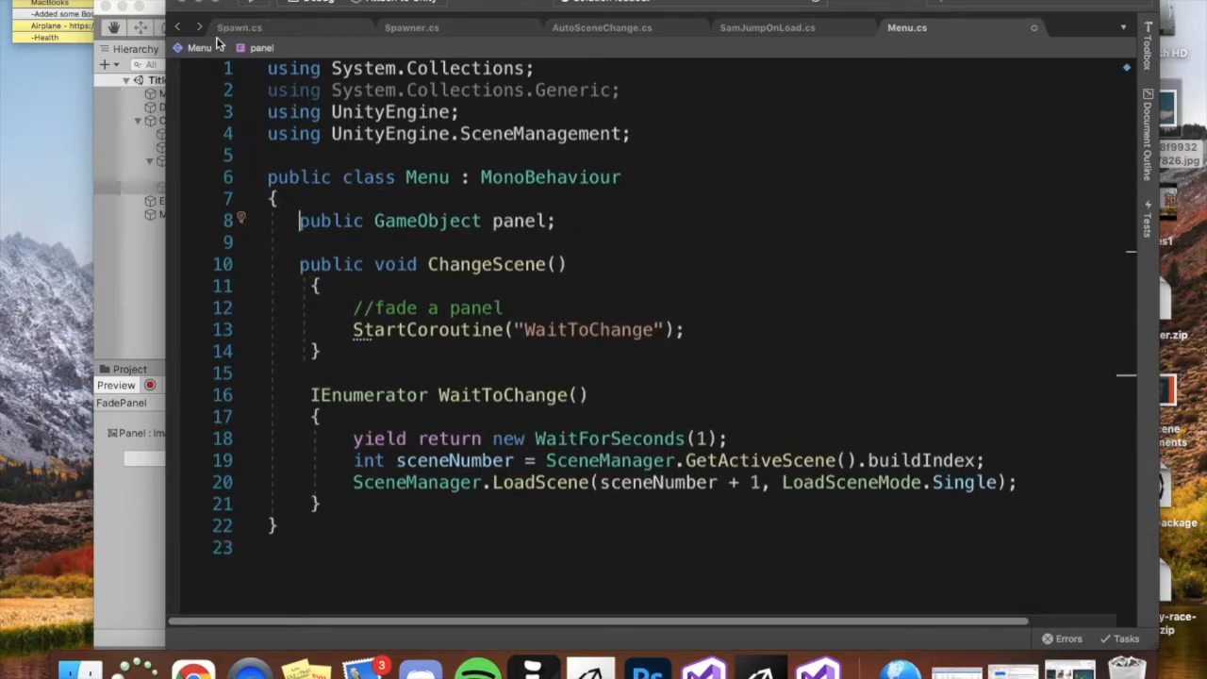
Switch to Unity and look over the deactivated Panel's Image and Animator components and the title scene.
left_click(157, 6)
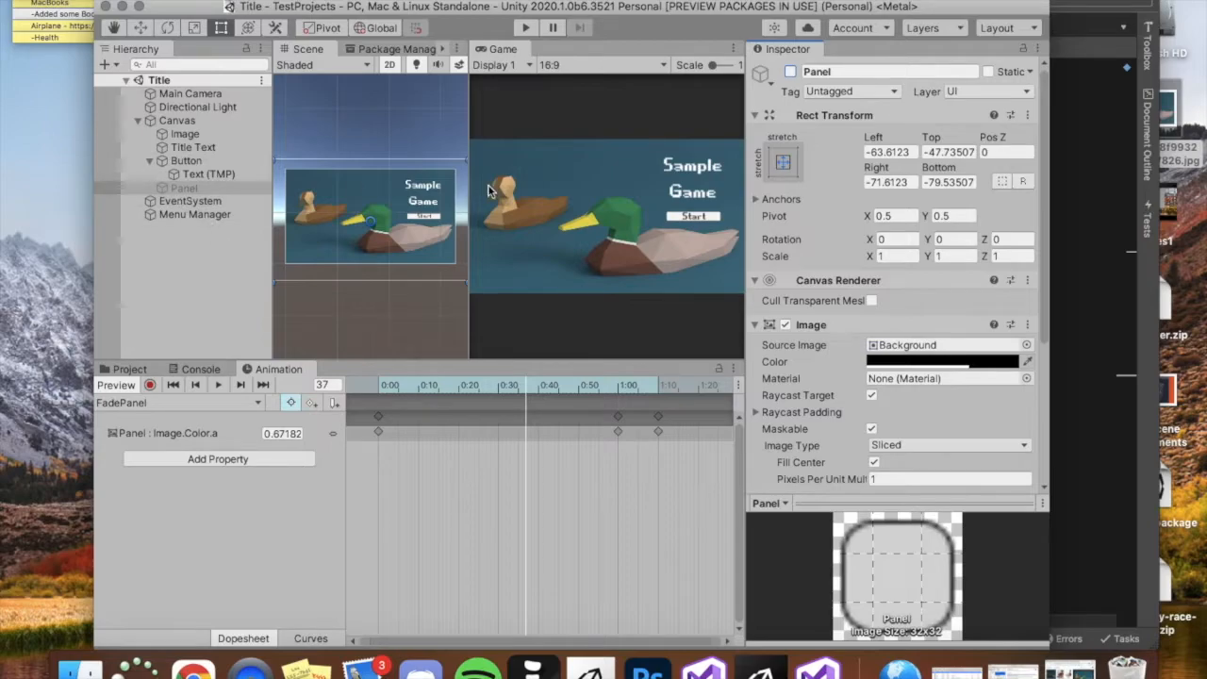
scroll(908, 349, "down", 5)
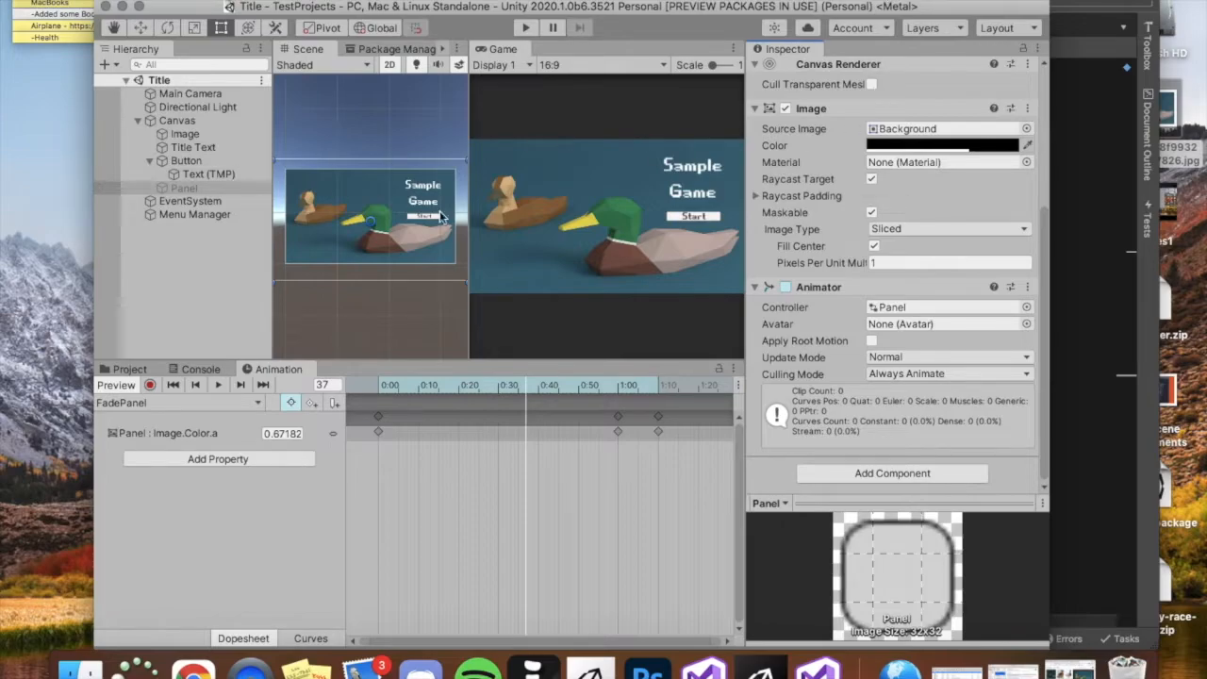
scroll(440, 217, "up", 3)
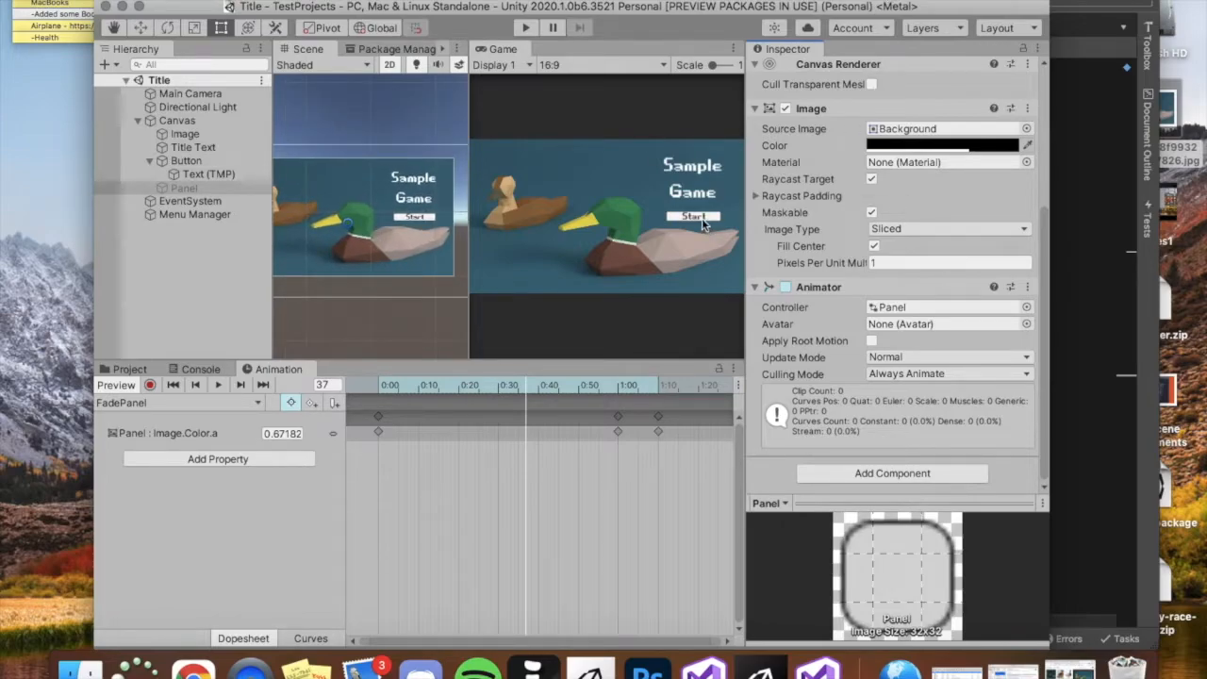
In Visual Studio, replace the "//fade a panel" comment in ChangeScene with panel.SetActive(true); and save Menu.cs.
left_click(888, 0)
left_click_drag(504, 308, 353, 308)
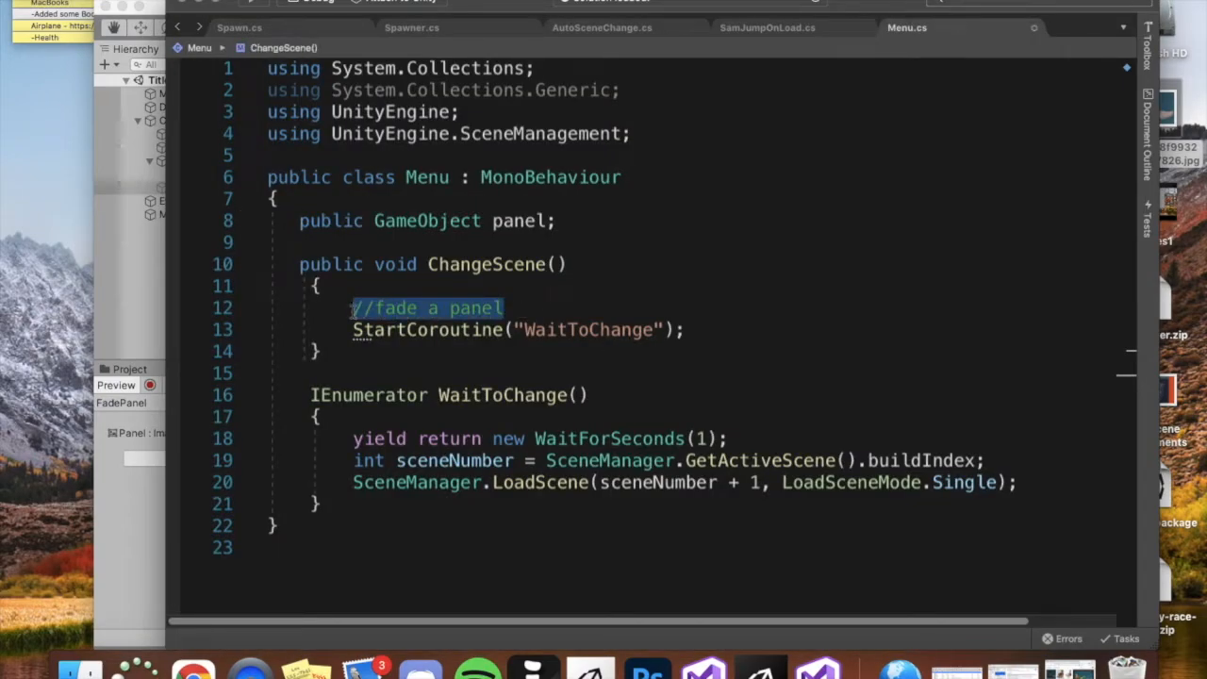
type("panel.SetAct")
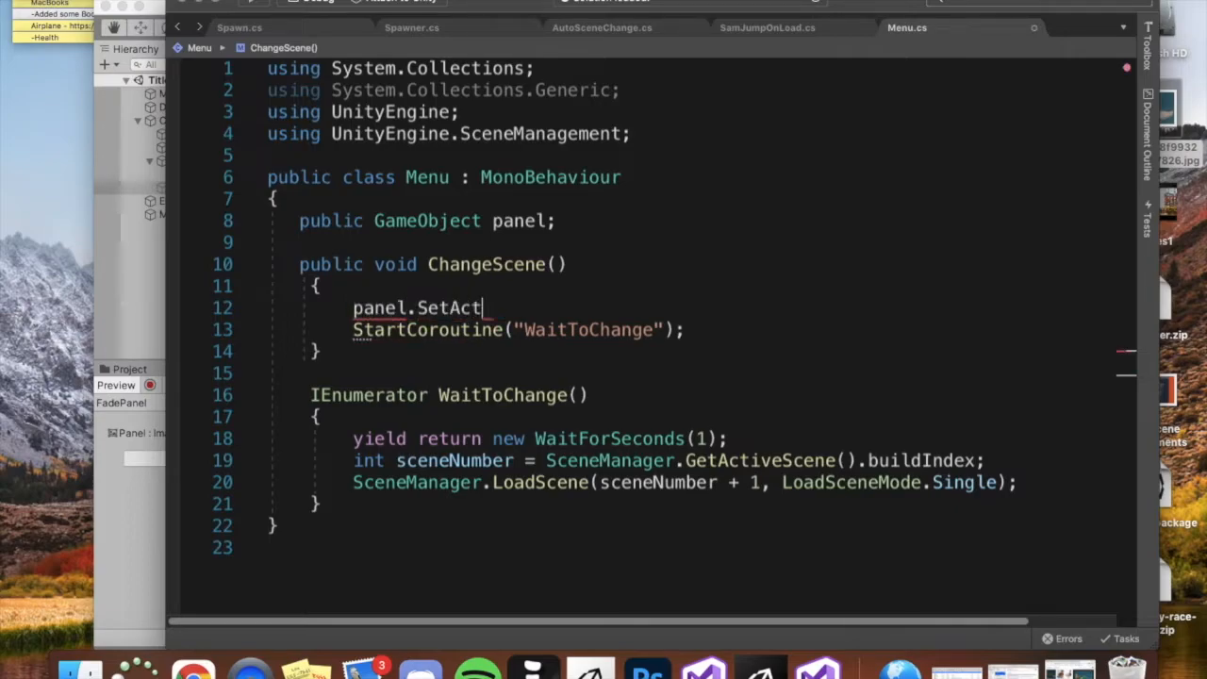
type("ive(true)")
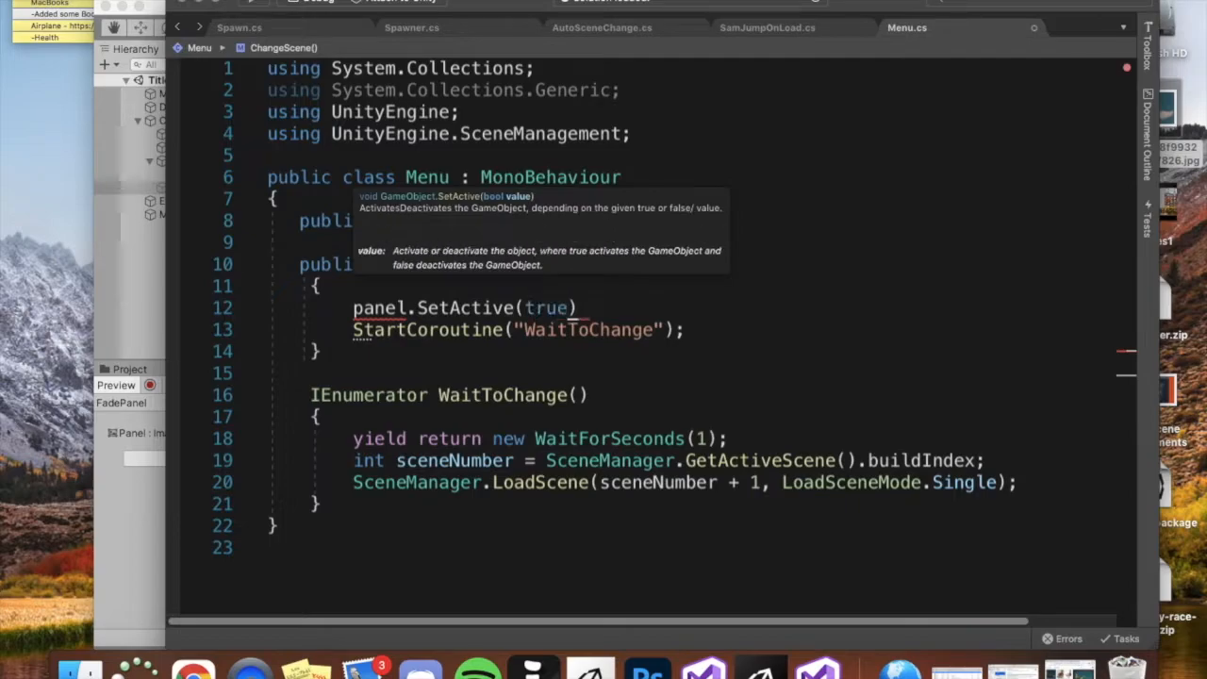
type(";")
key("super+s")
In Unity, assign the Panel object to the Panel field of the Menu Manager's Menu script.
left_click(153, 6)
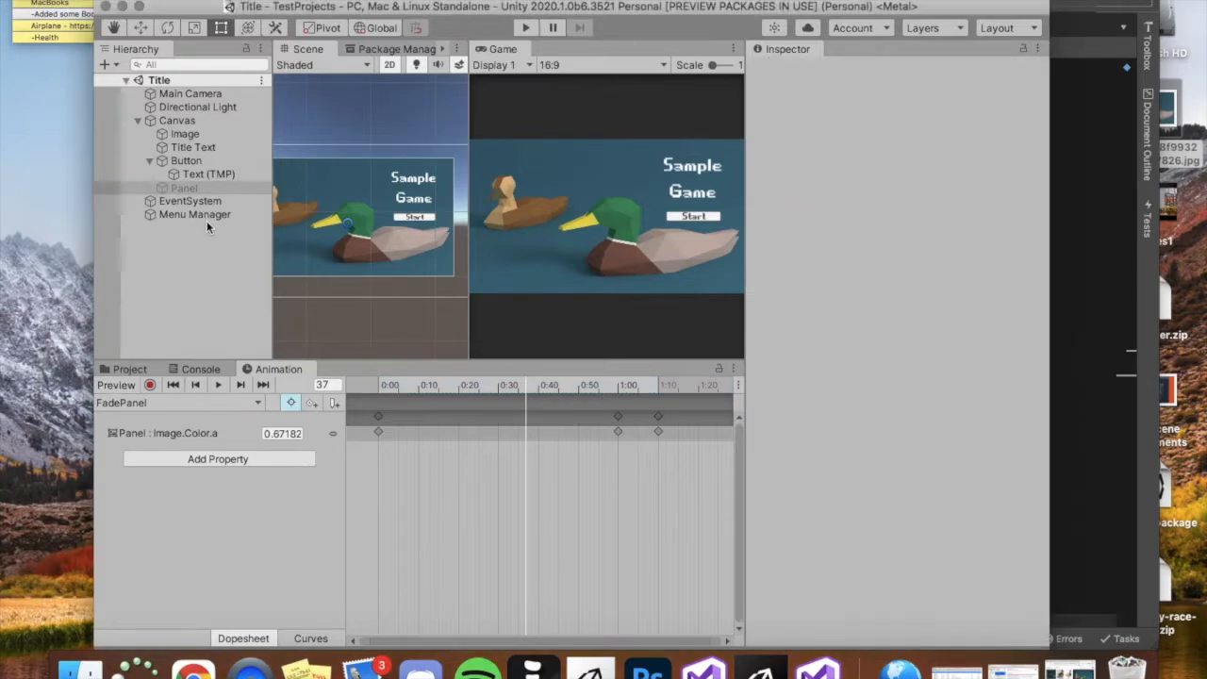
left_click(200, 214)
left_click(174, 188)
left_click_drag(174, 188, 906, 234)
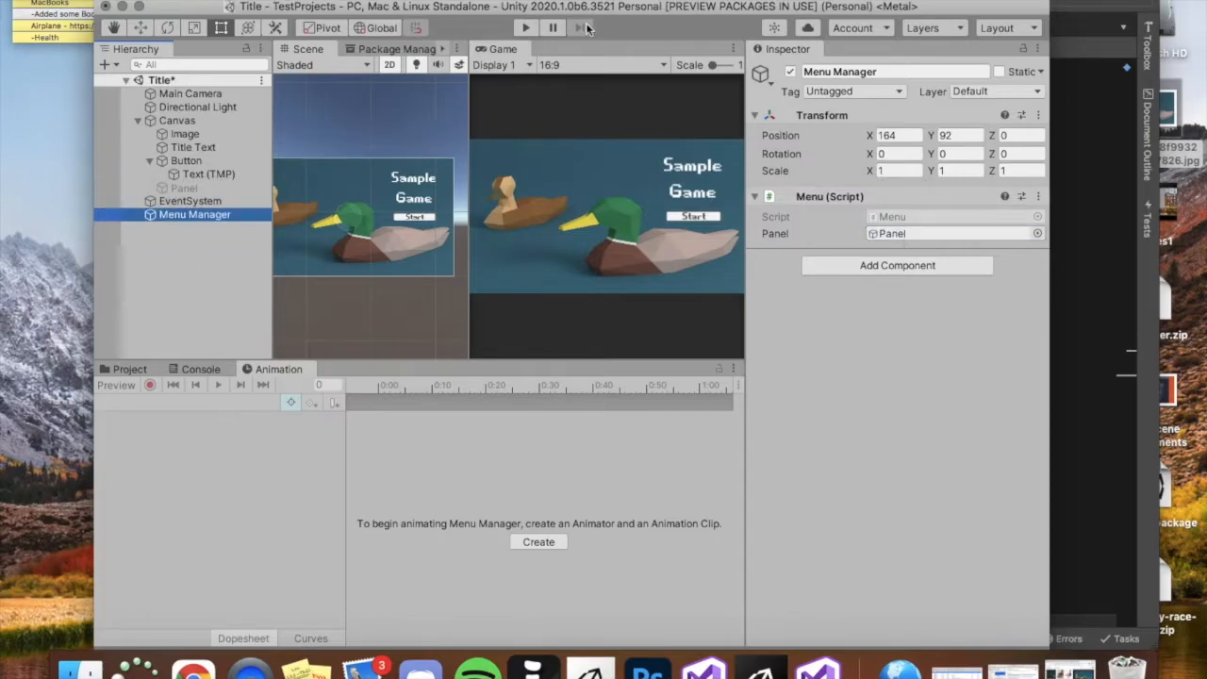
Run the game, test the Start button's fade and scene change, and exit Play mode.
left_click(528, 28)
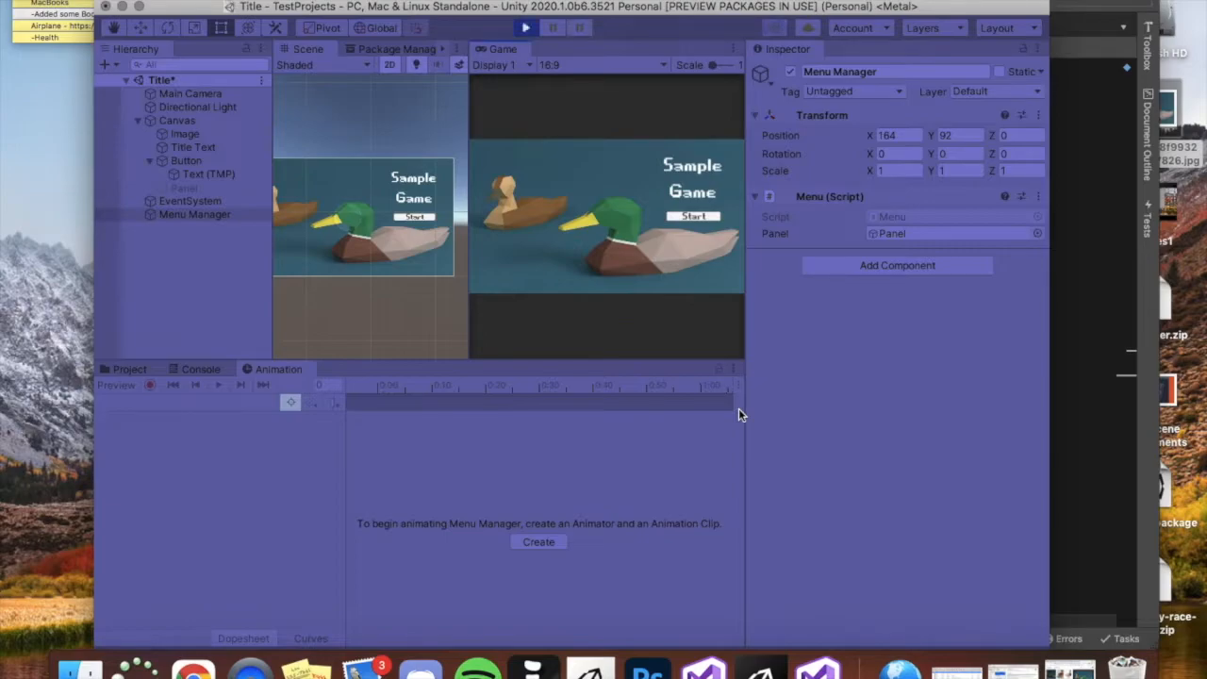
left_click(690, 218)
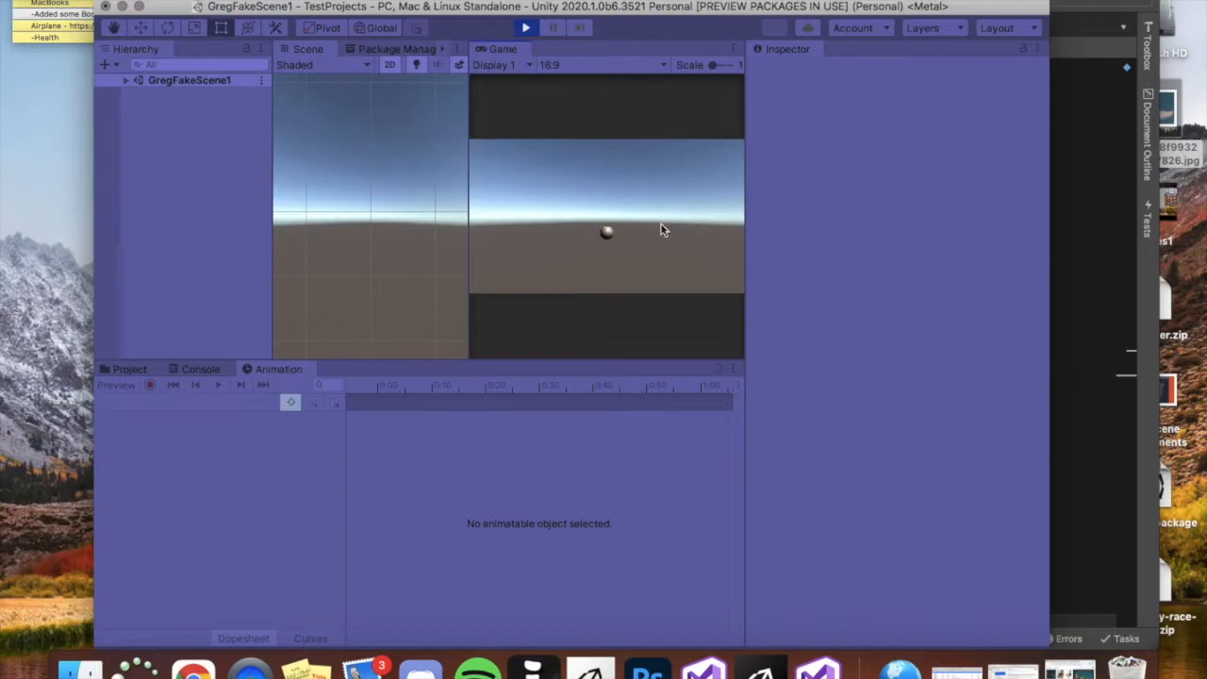
left_click(526, 28)
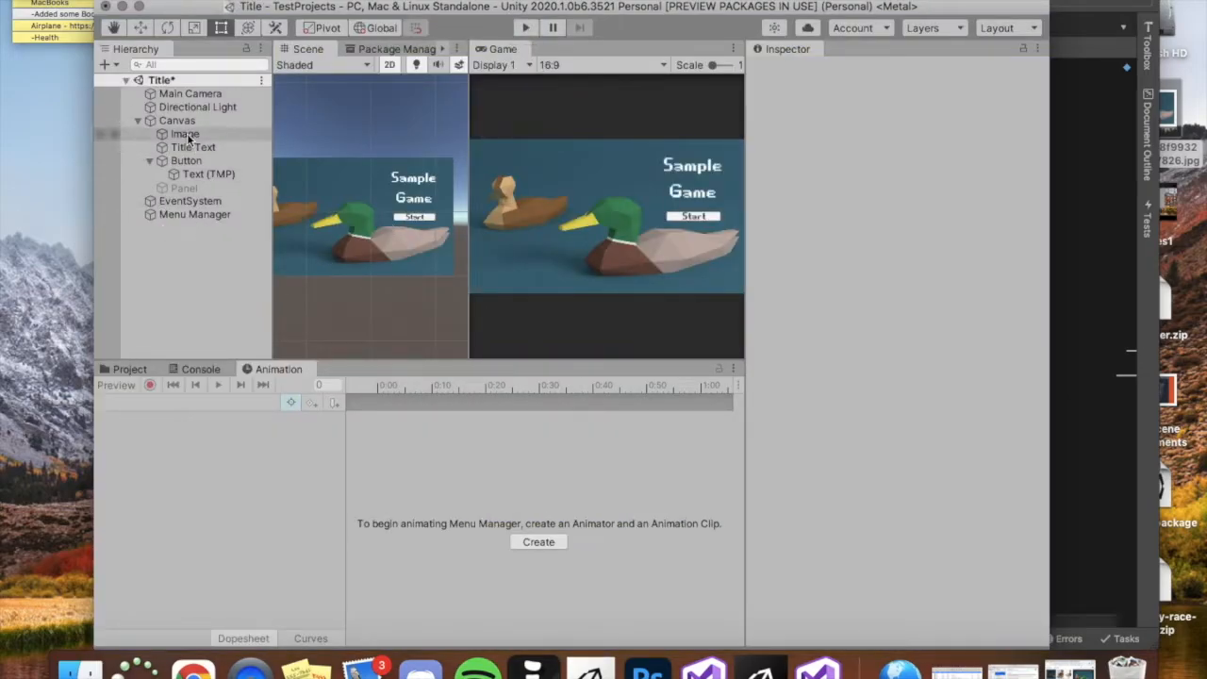
Add an Audio Source component to the Menu Manager.
left_click(195, 215)
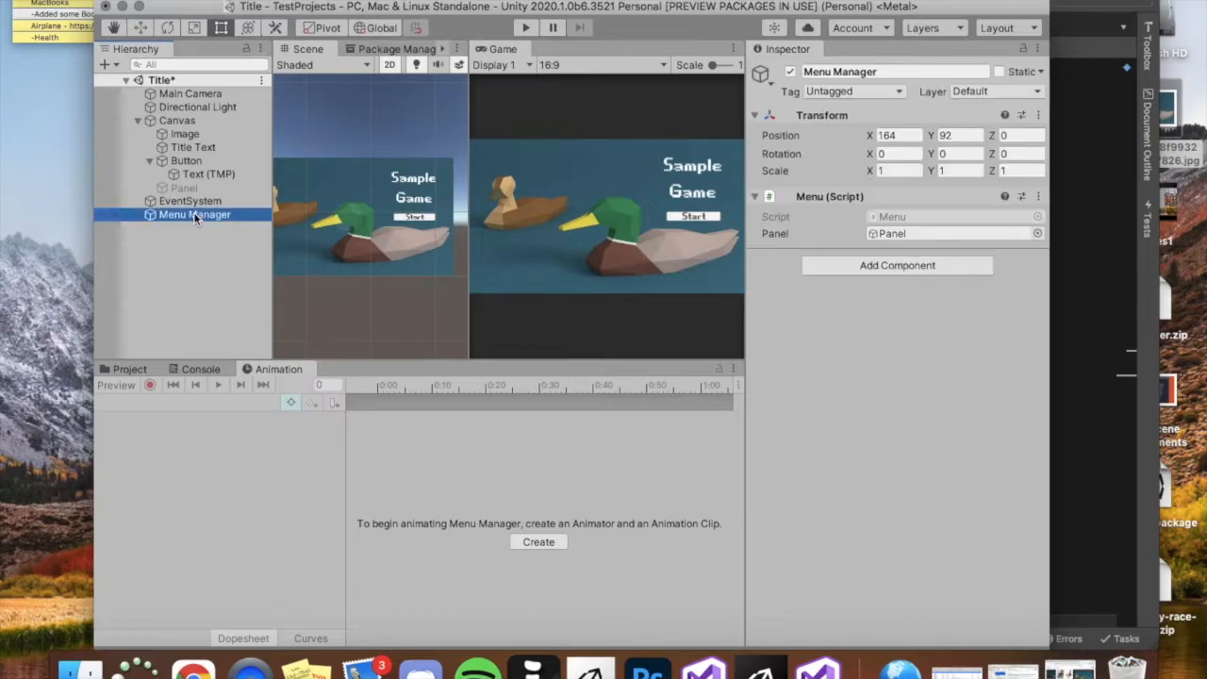
left_click(911, 268)
type("audio")
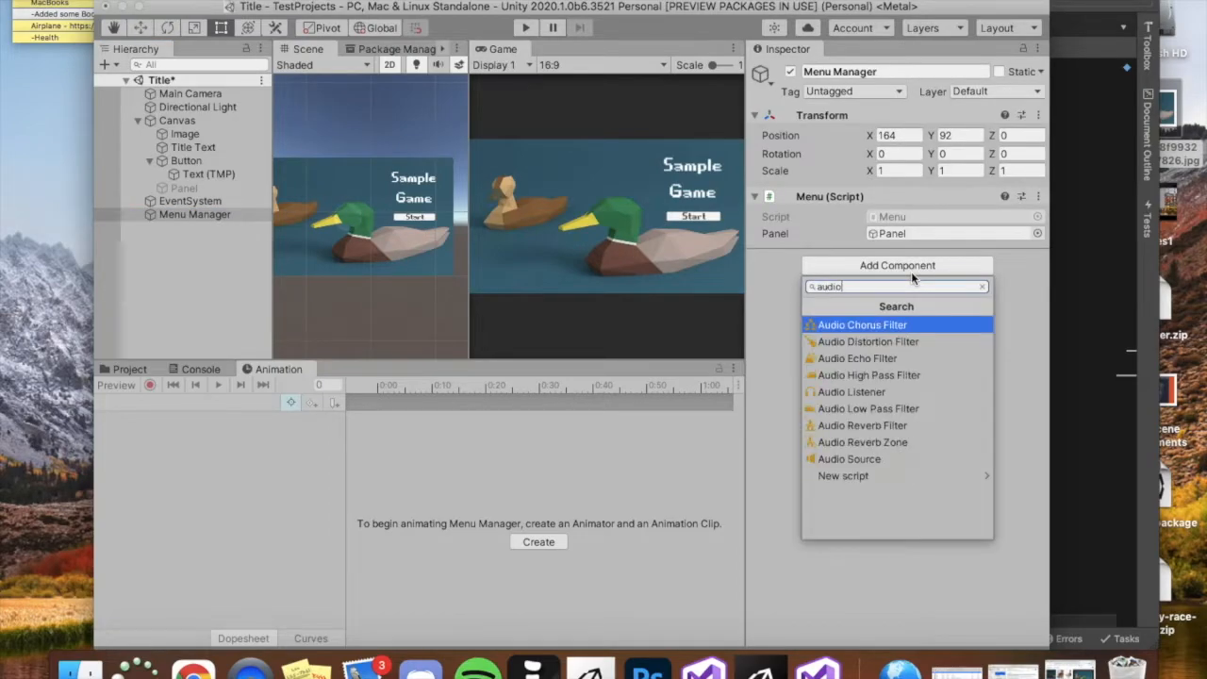
left_click(854, 461)
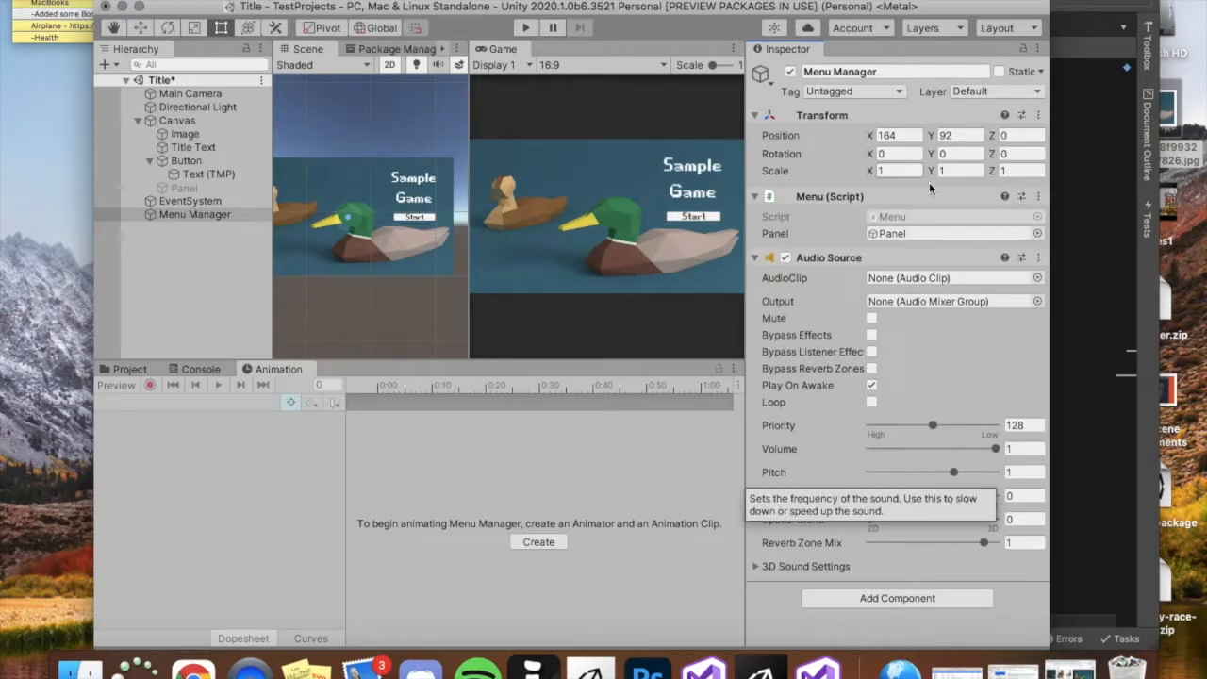
Hide Visual Studio, switch to Chrome and open the playonloop.com/royalty-free-music-style/16-bit/ page.
left_click(863, 2)
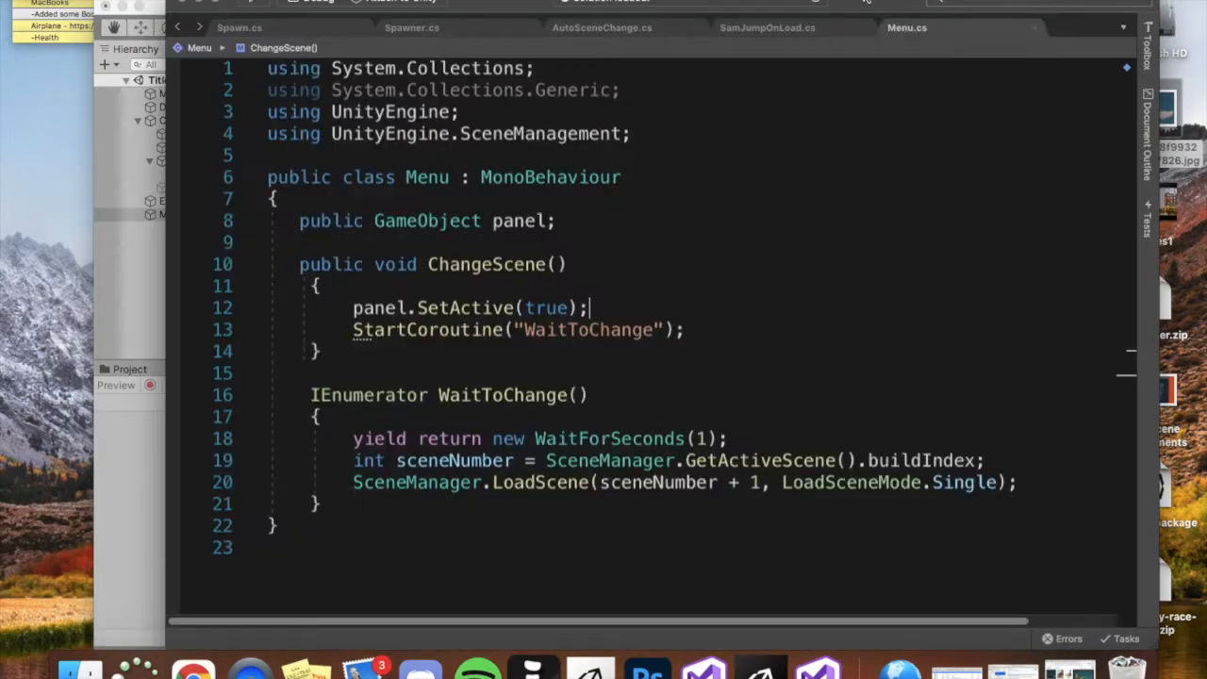
left_click(201, 3)
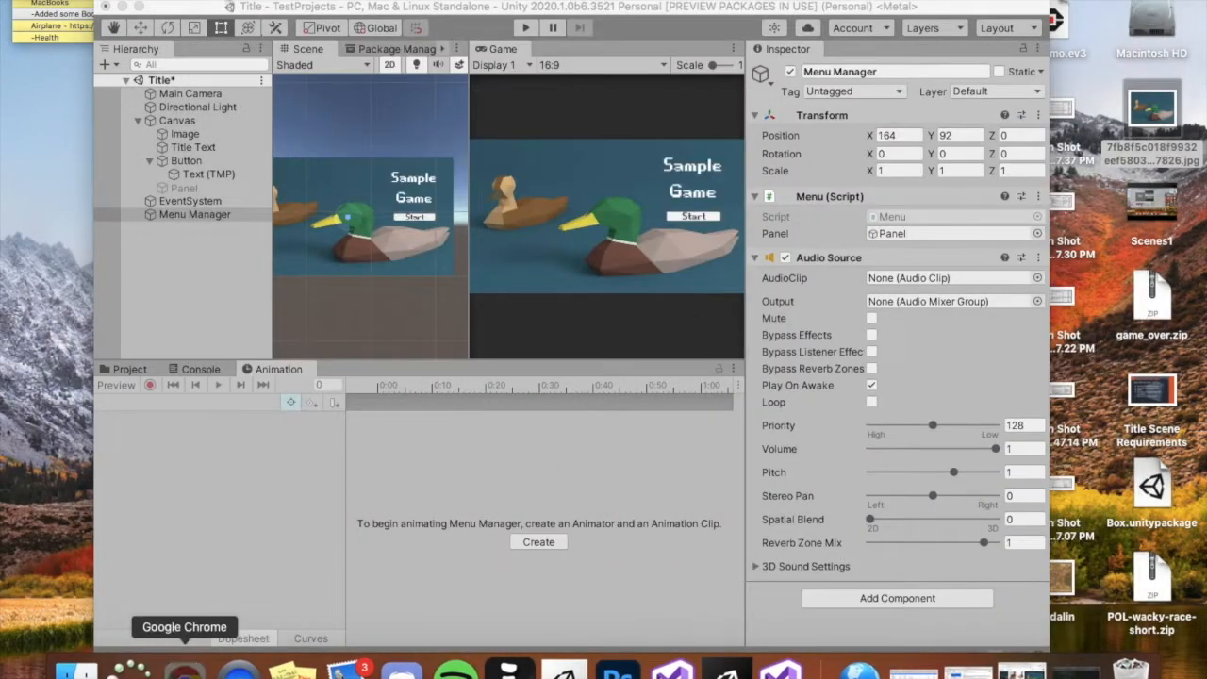
left_click(186, 672)
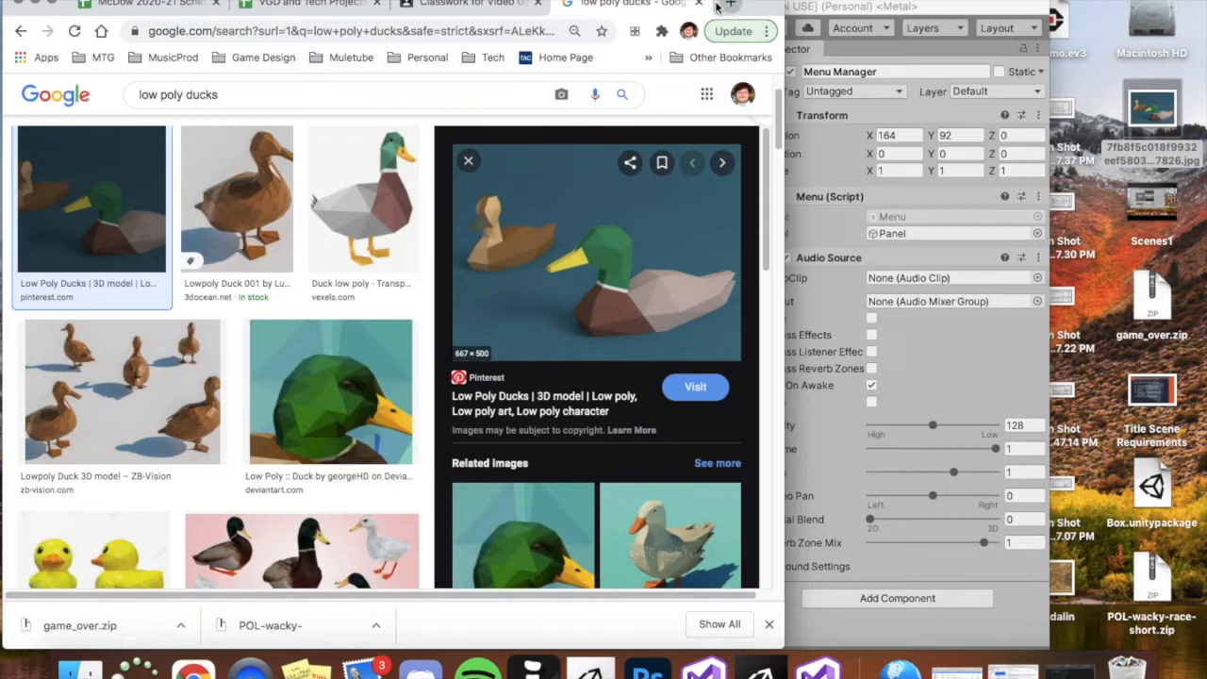
left_click(540, 31)
type("pla")
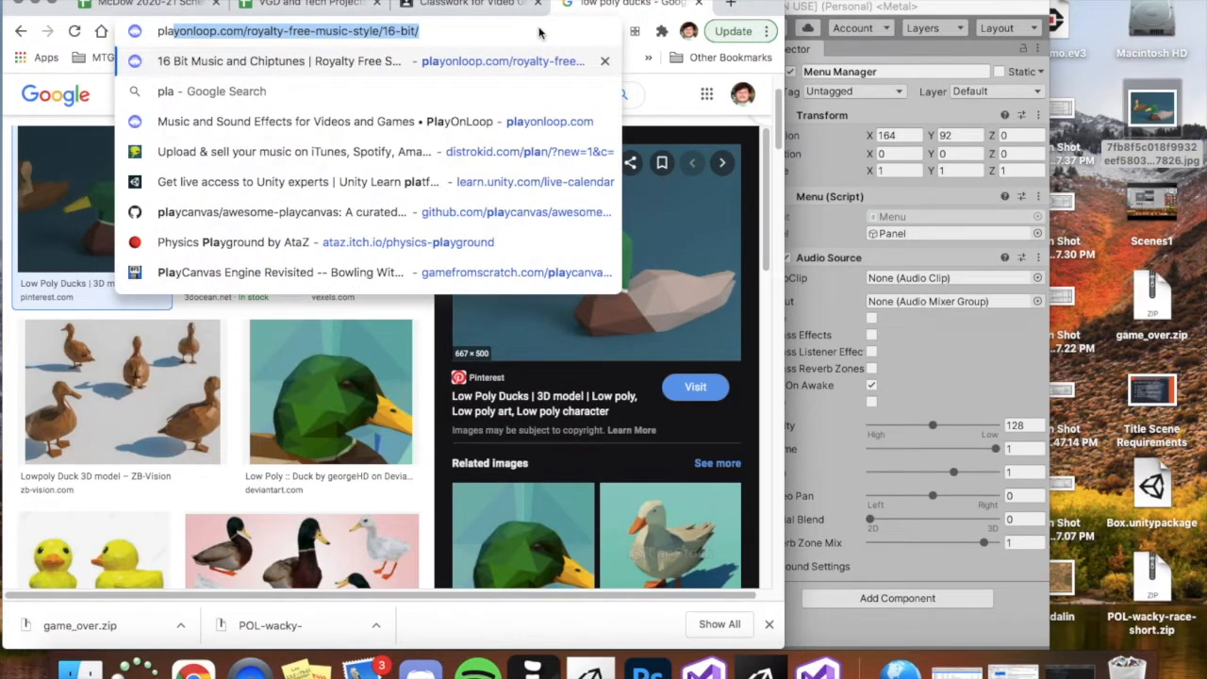
key("BackSpace")
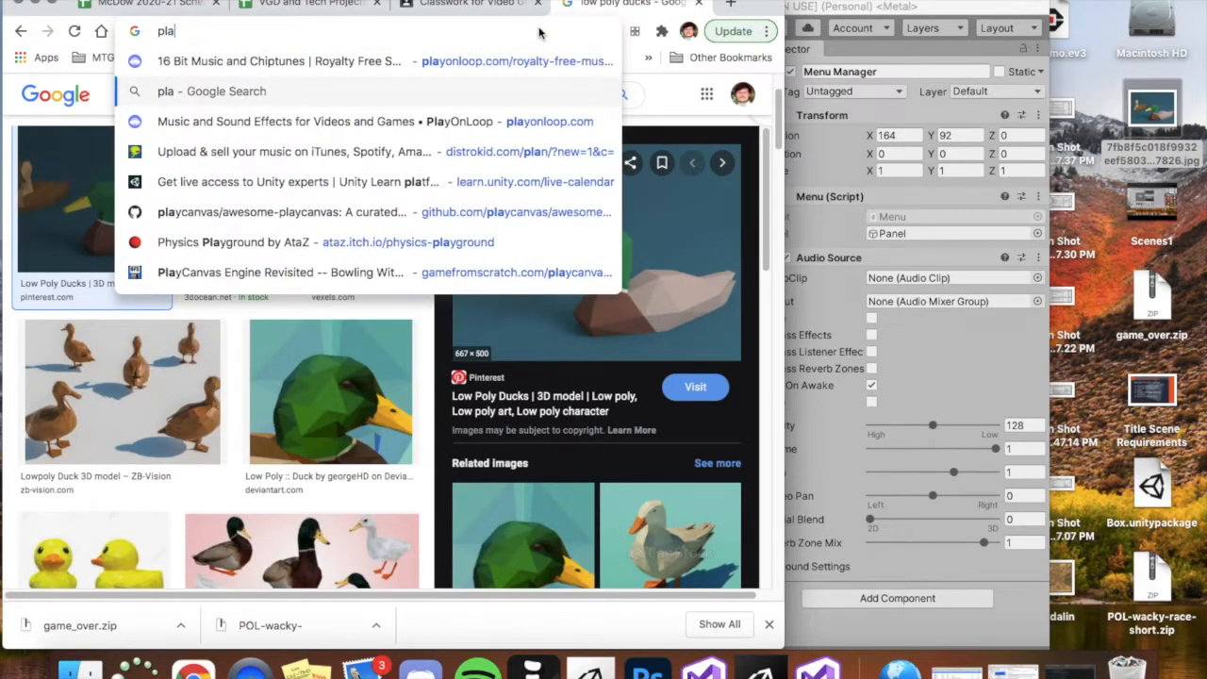
key("Up")
key("Return")
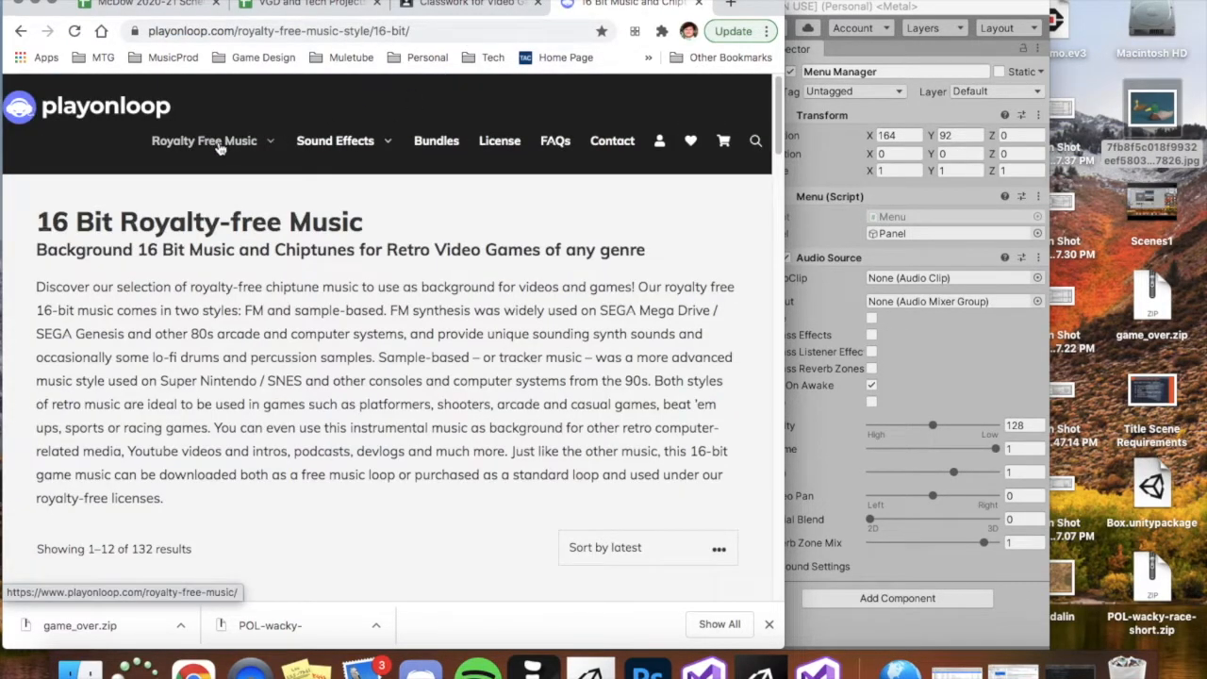
Open the free short version page of "Two Fat Gangsters" and examine its credit examples and download option.
scroll(375, 305, "down", 2)
scroll(374, 304, "down", 2)
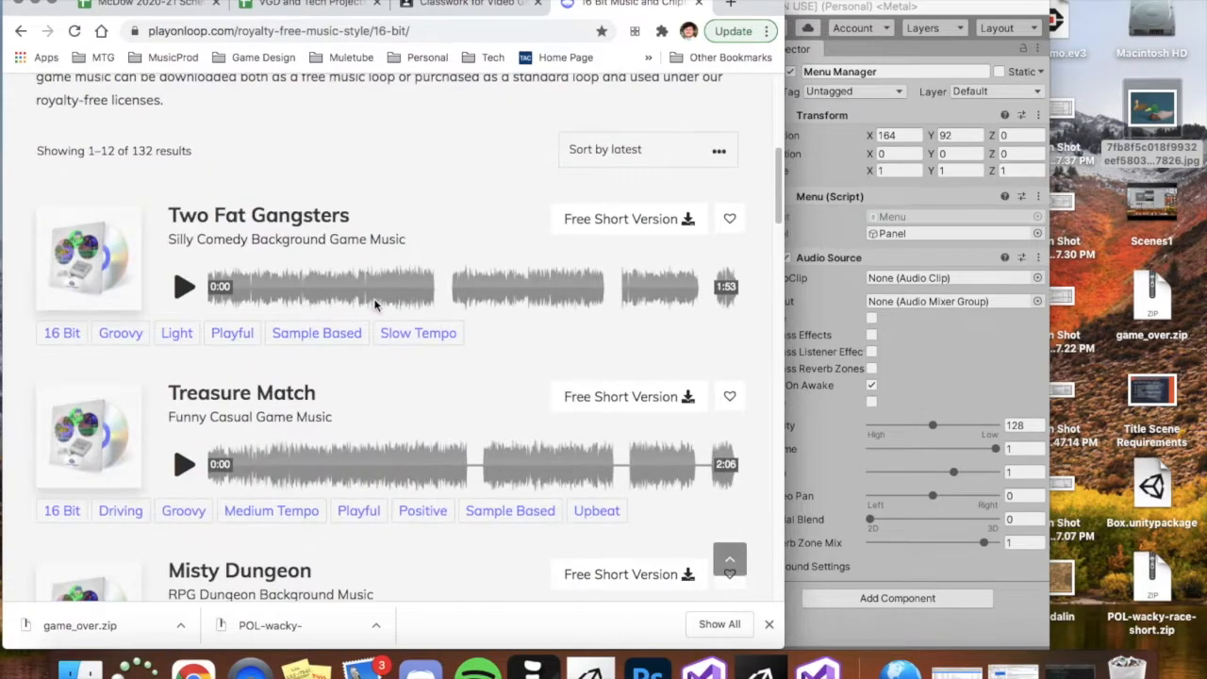
left_click(627, 223)
left_click_drag(757, 4, 854, 3)
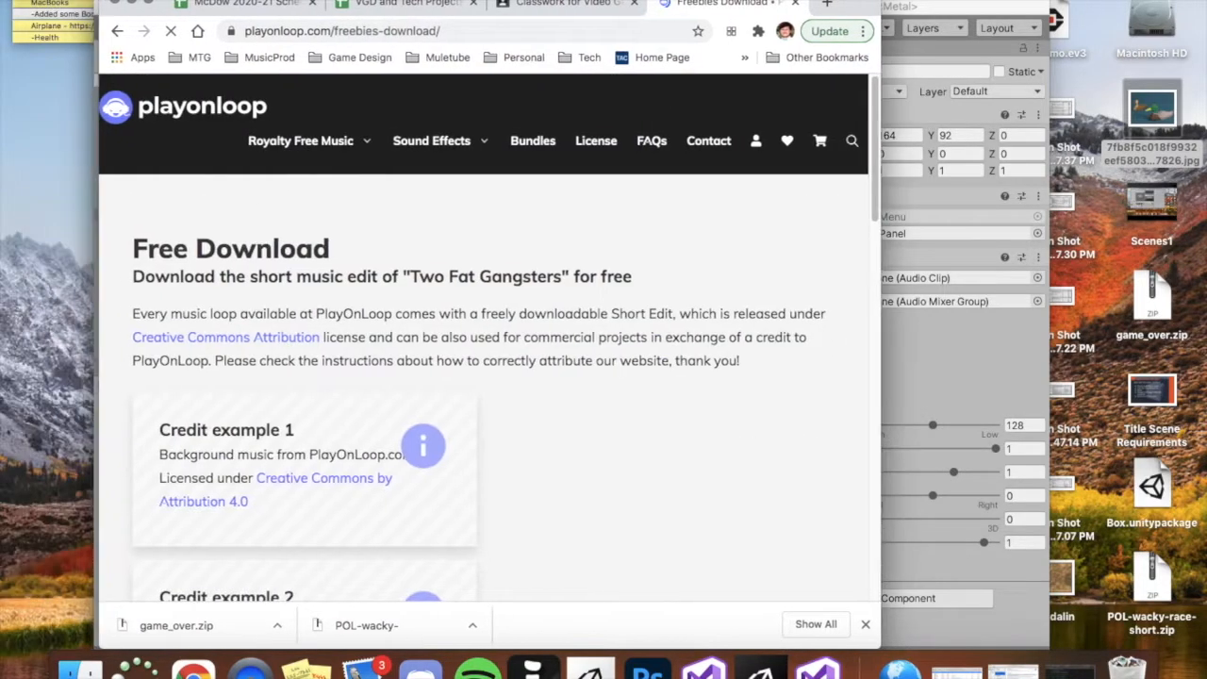
scroll(271, 495, "down", 2)
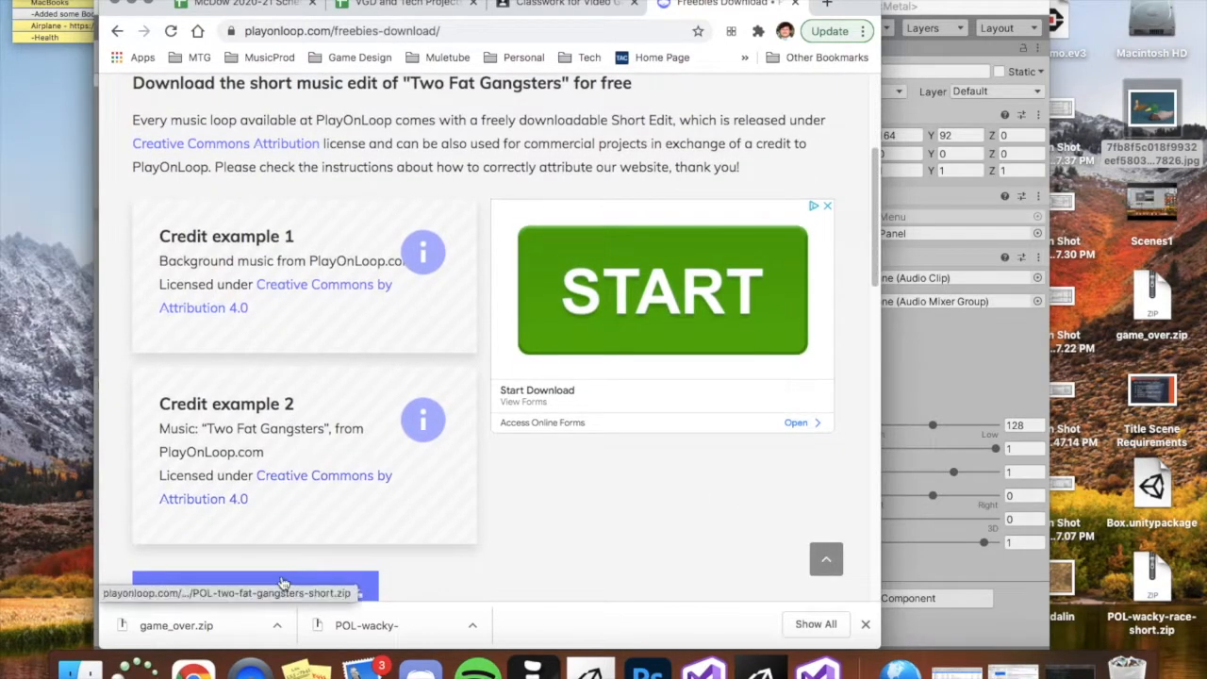
scroll(273, 580, "down", 1)
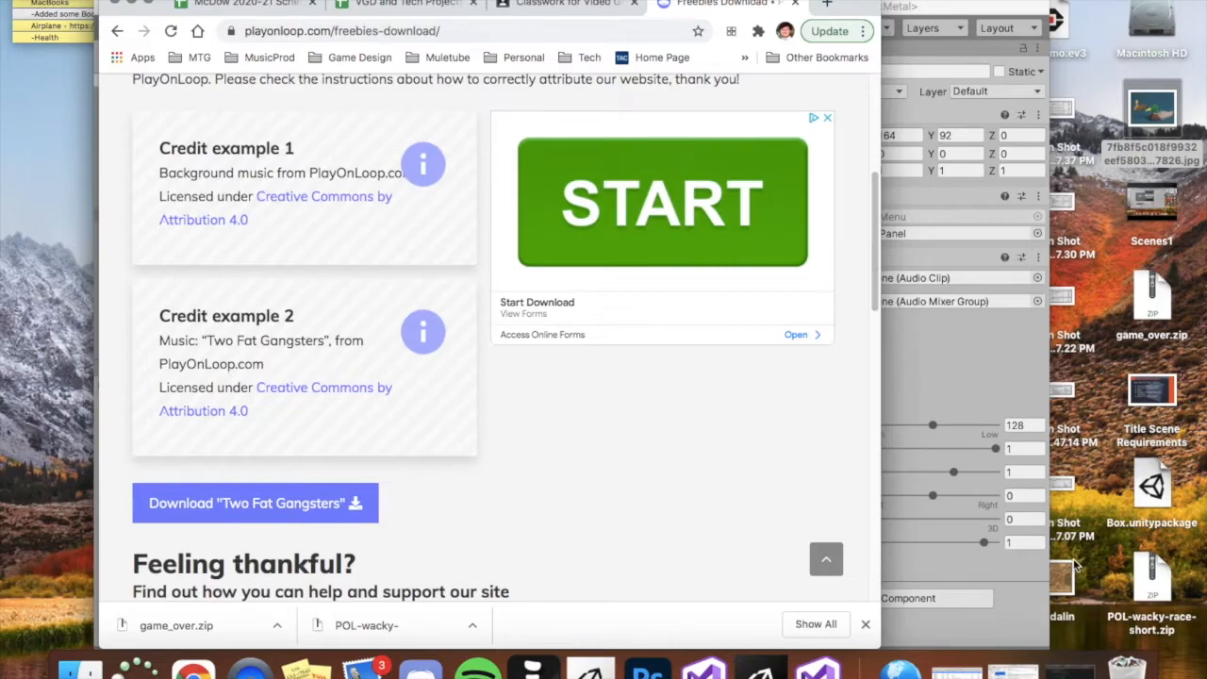
Minimize Chrome, show the project's Assets in Unity, and import POL-wacky-race-short.wav from the desktop into the Assets folder.
left_click_drag(952, 9, 624, 5)
left_click(792, 2)
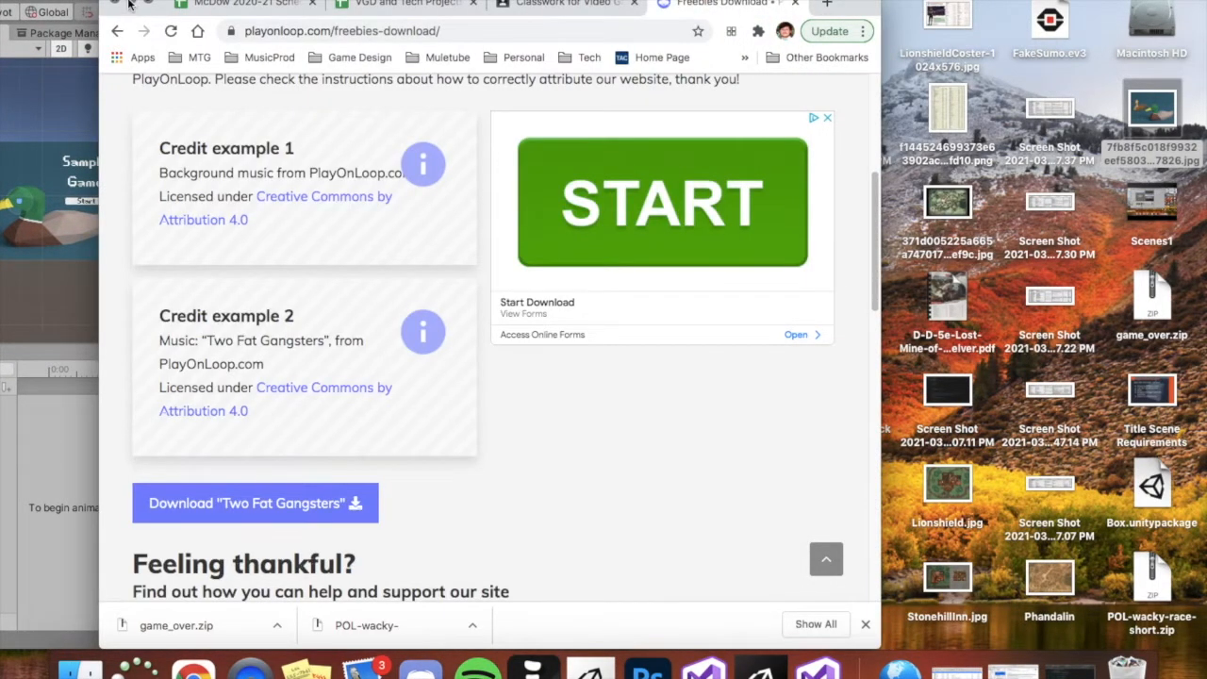
left_click(131, 3)
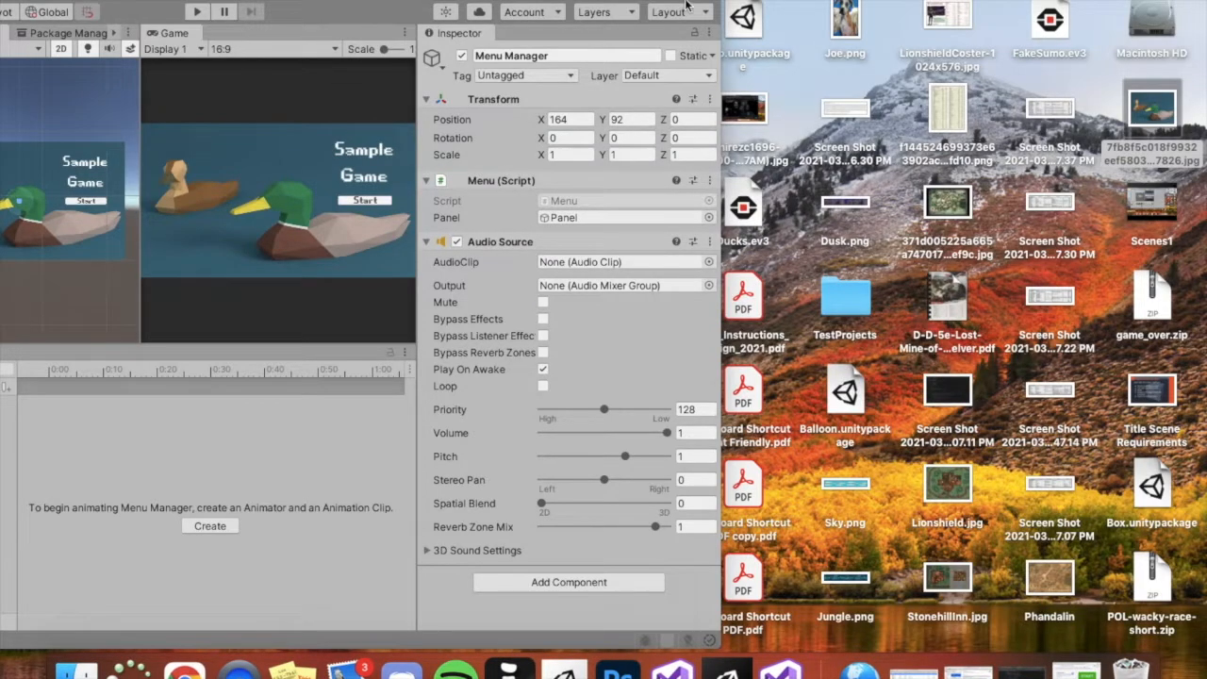
left_click_drag(592, 3, 339, 3)
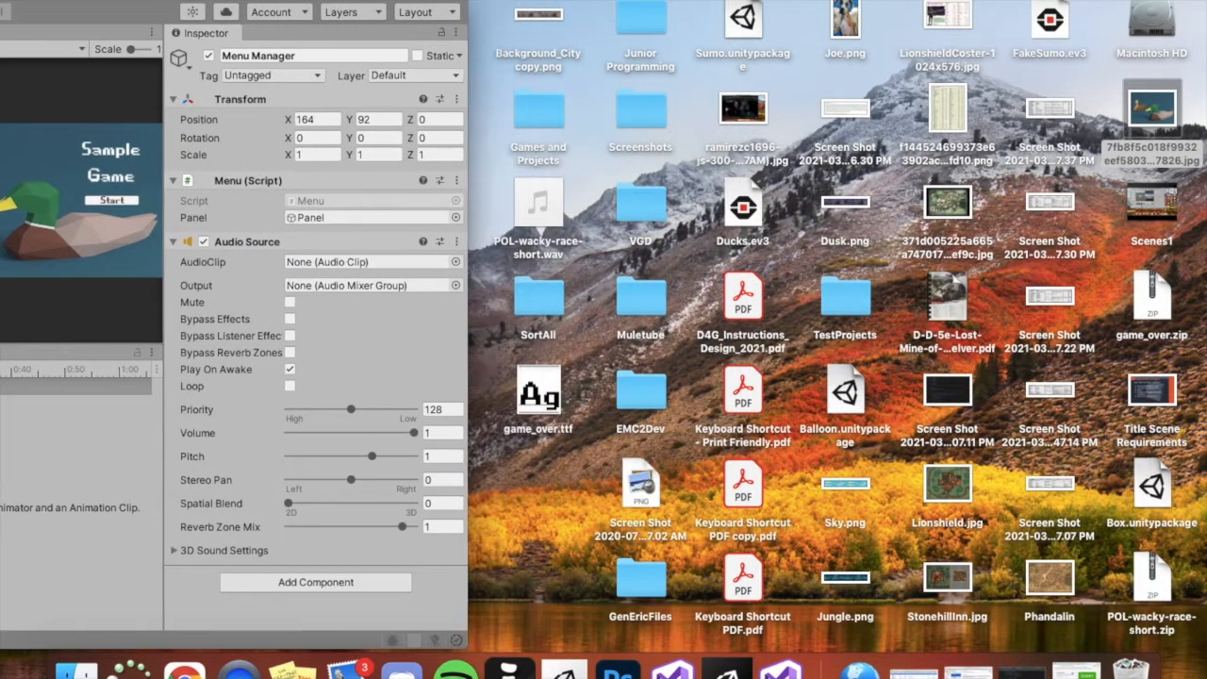
left_click_drag(207, 5, 770, 5)
left_click(106, 353)
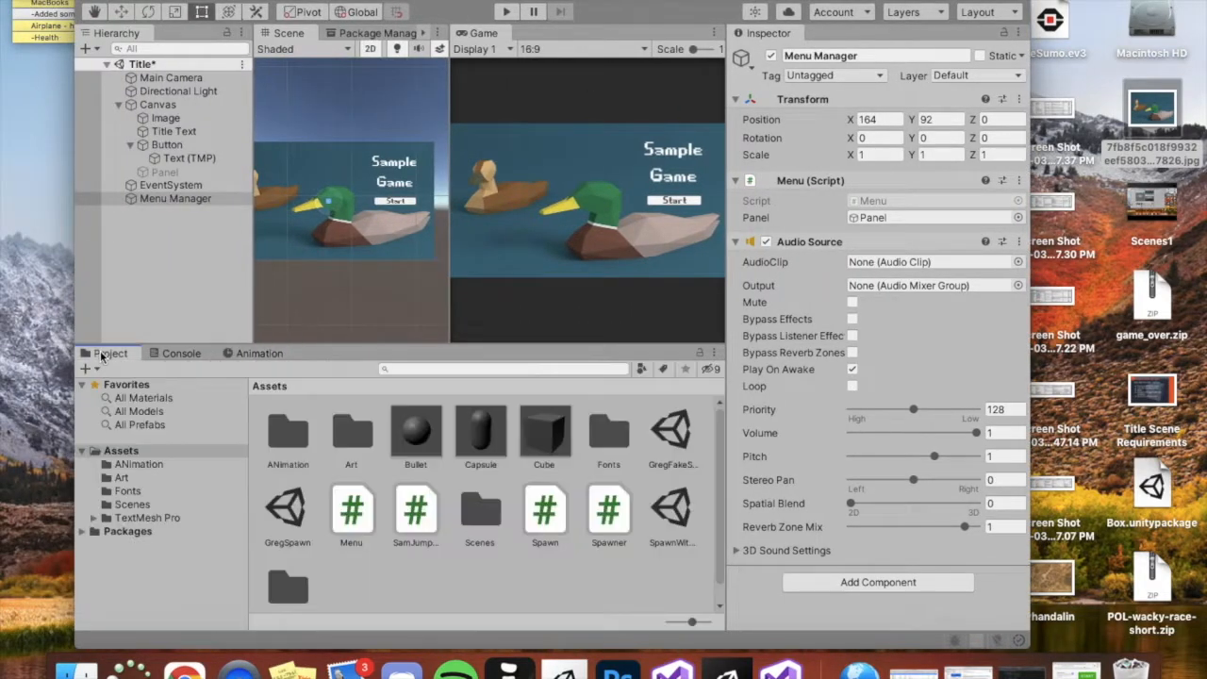
left_click_drag(595, 5, 1150, 160)
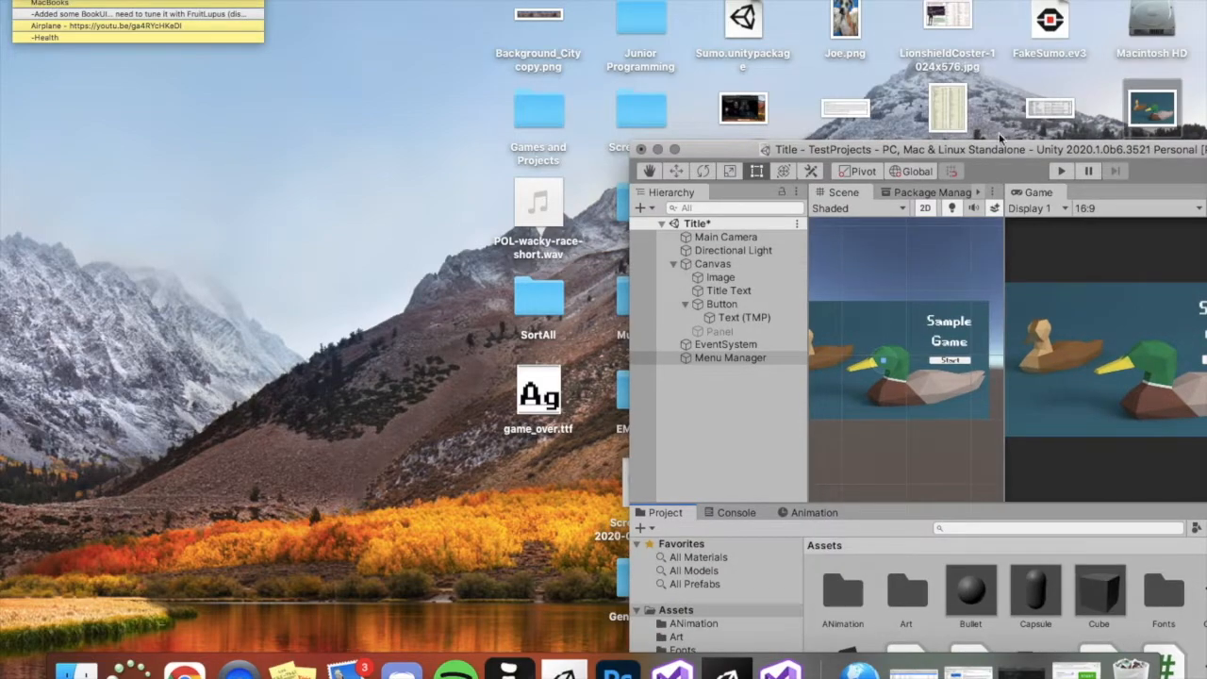
left_click_drag(993, 151, 969, 0)
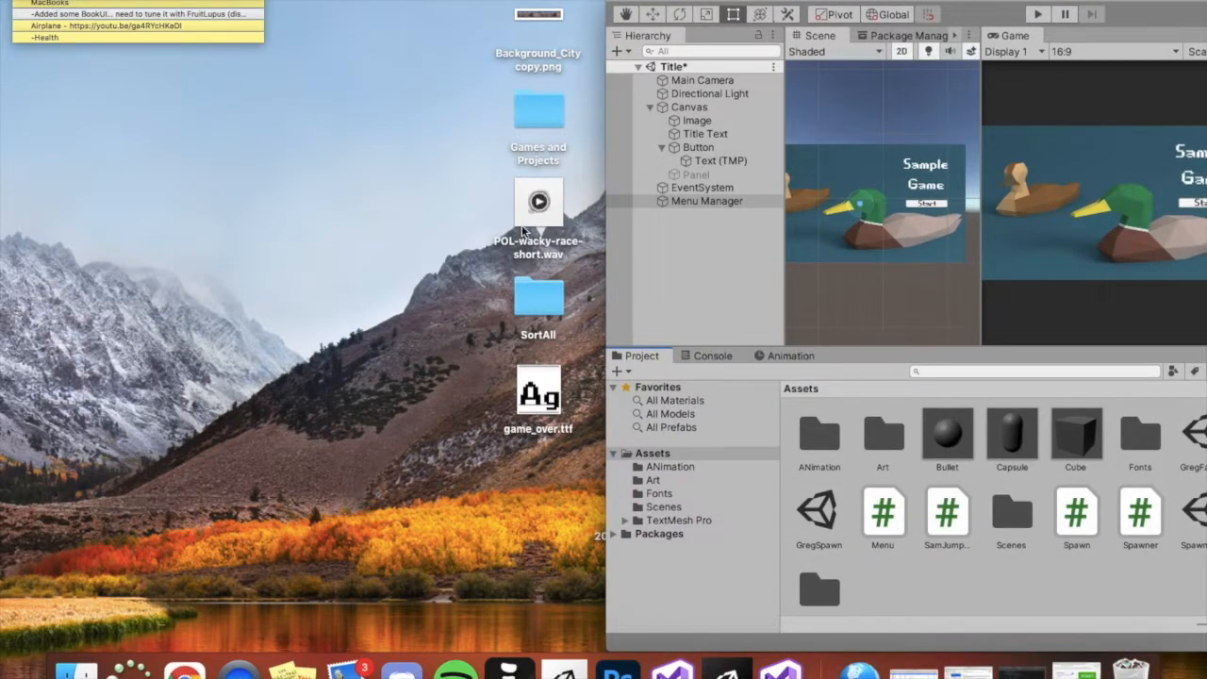
left_click_drag(524, 213, 881, 572)
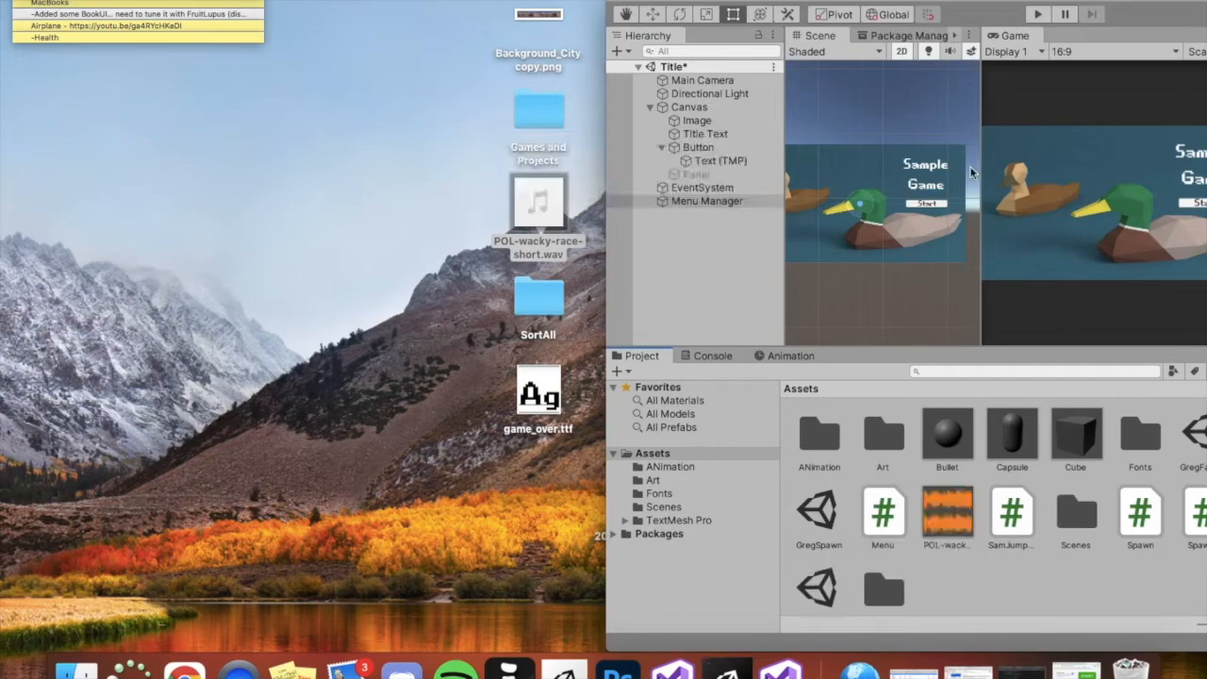
Assign the POL-wacky-race-short clip to the Menu Manager's Audio Source and enable Loop.
left_click_drag(1069, 3, 493, 0)
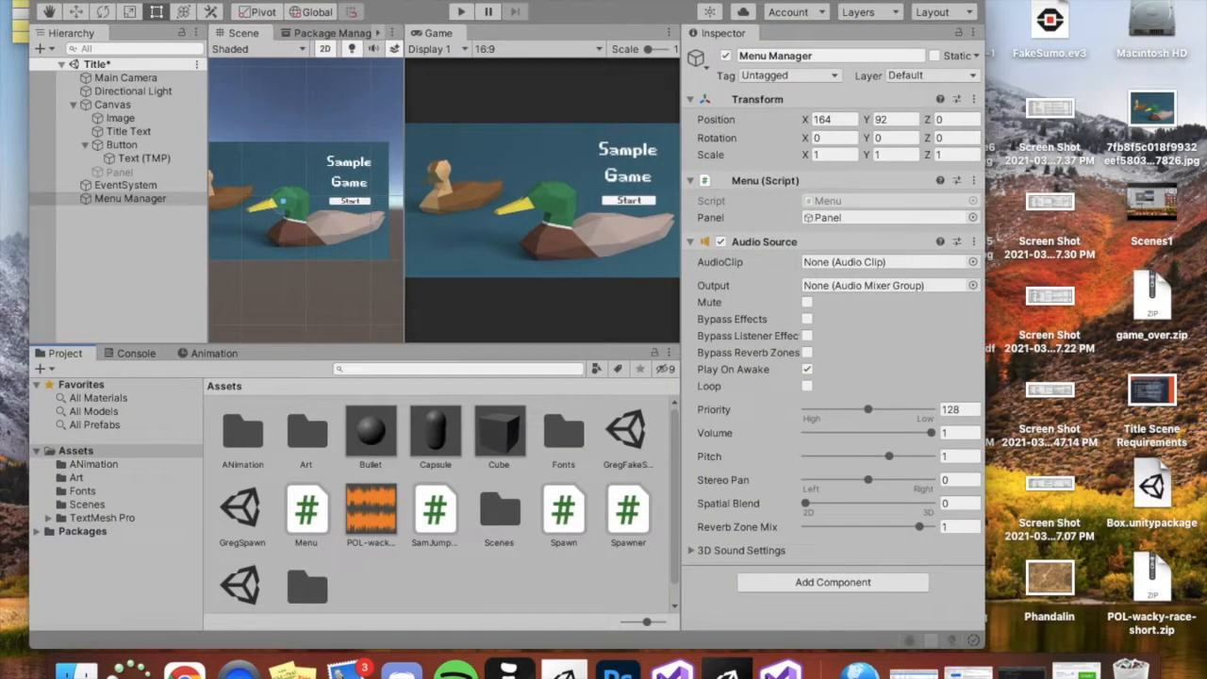
left_click_drag(363, 518, 845, 271)
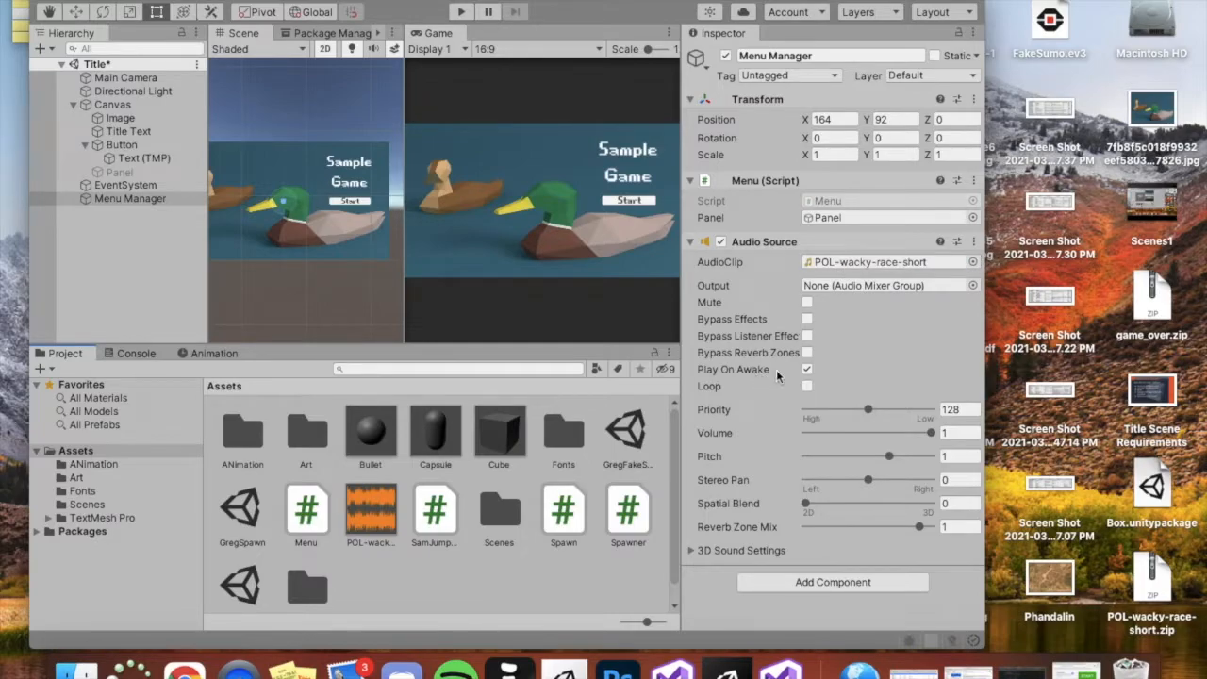
left_click(807, 386)
Run the game to check the title music and the Start button's fade, adjusting the system volume, and exit Play mode.
left_click(460, 12)
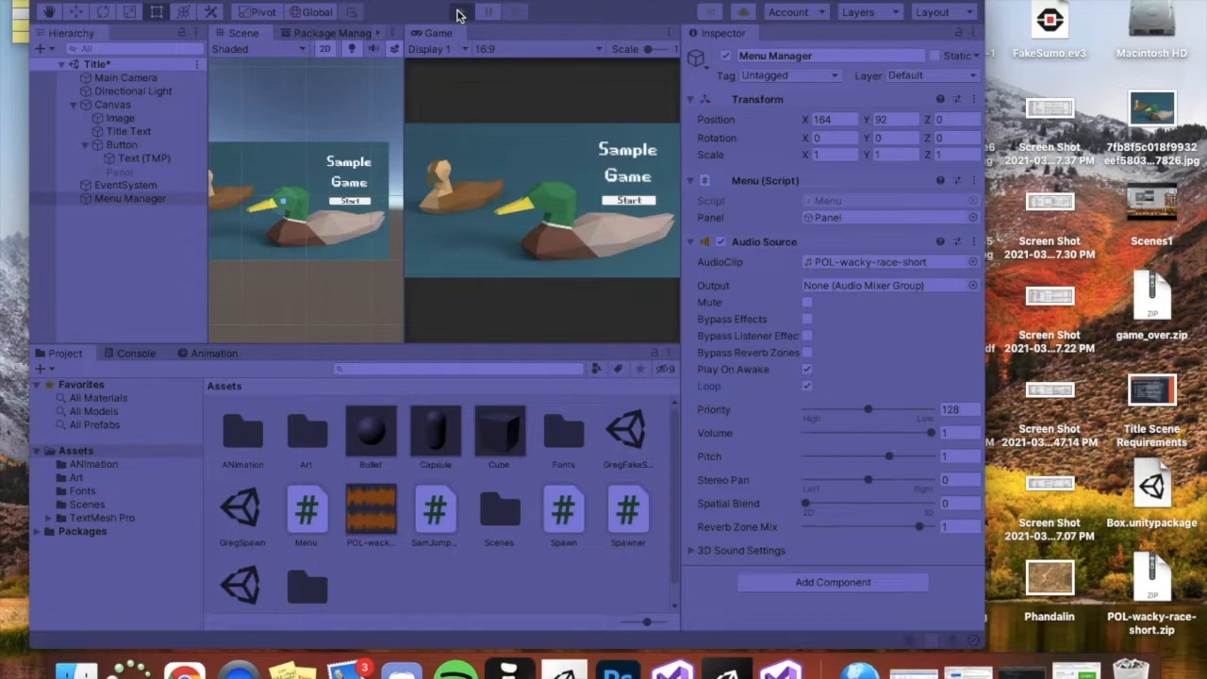
key("XF86AudioRaiseVolume")
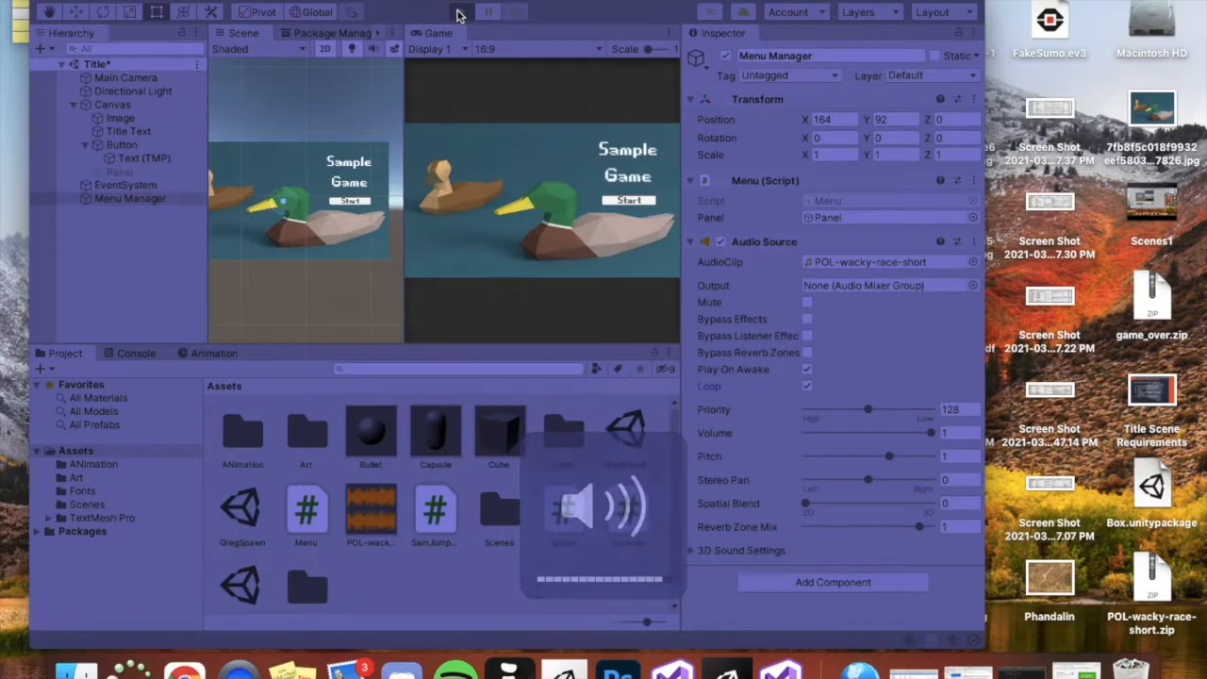
key("XF86AudioLowerVolume")
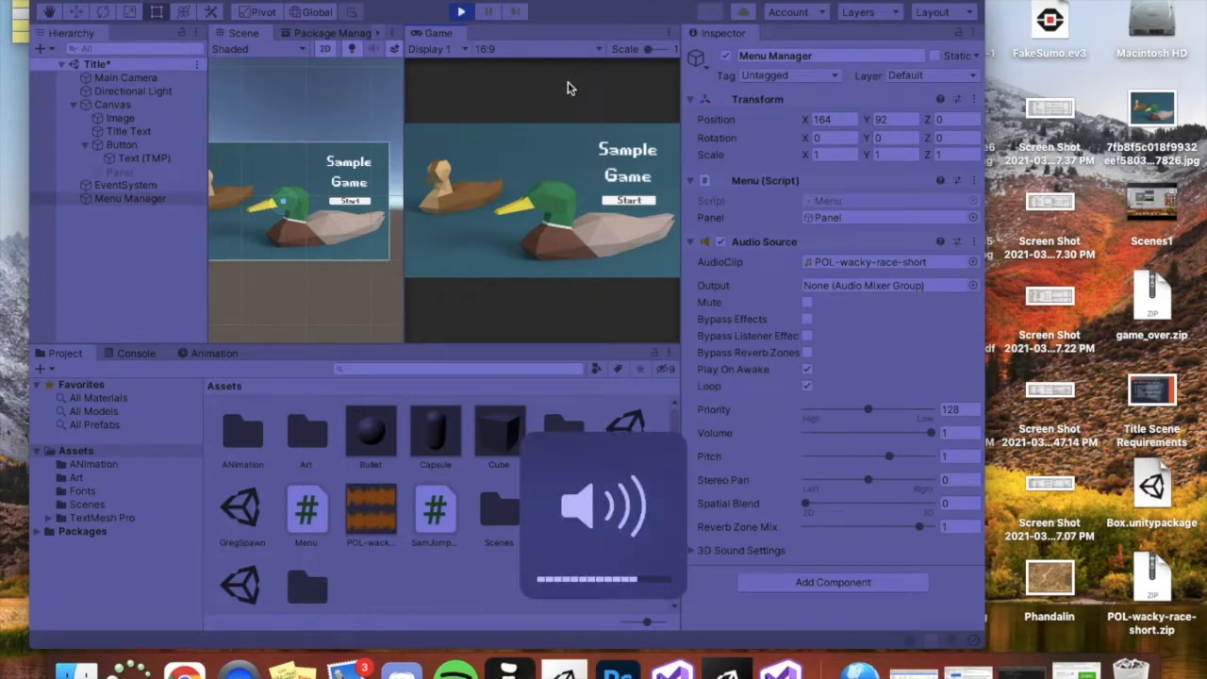
left_click(636, 198)
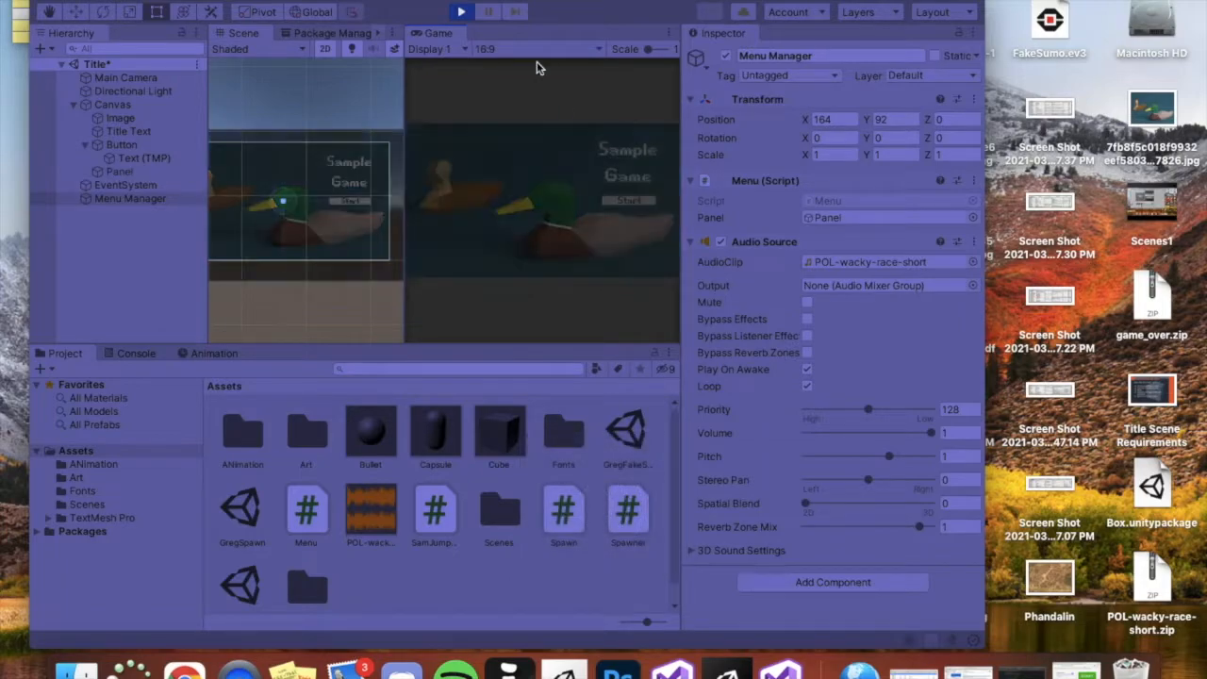
left_click(459, 12)
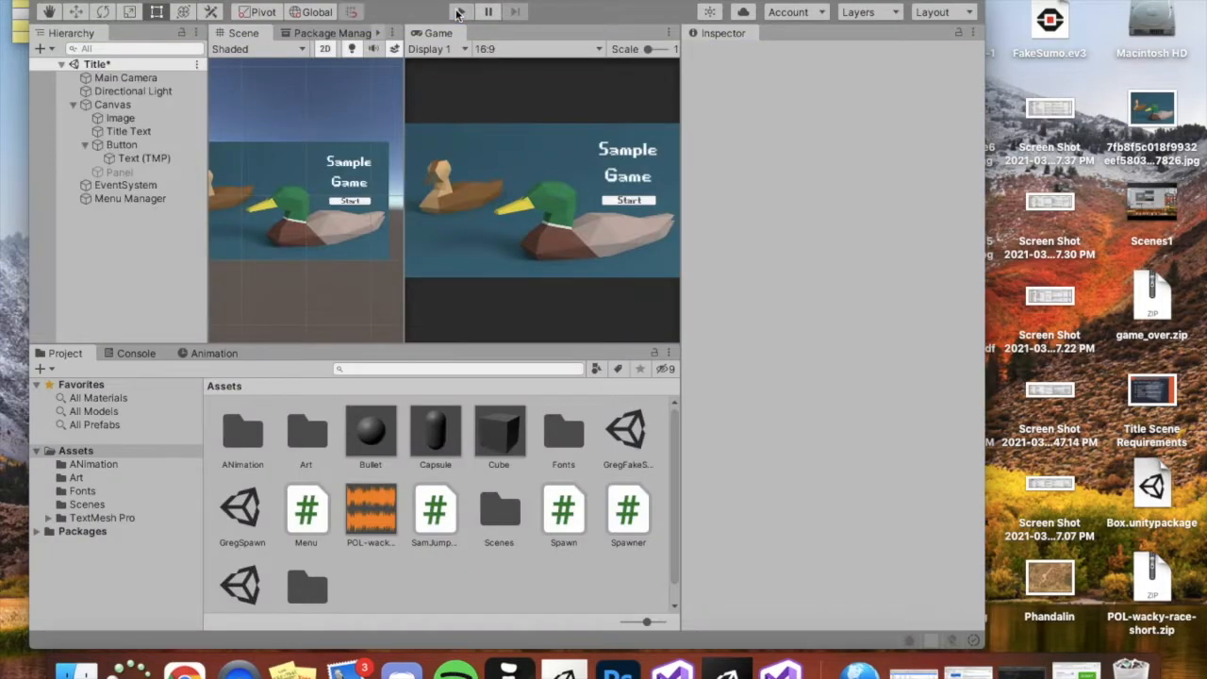